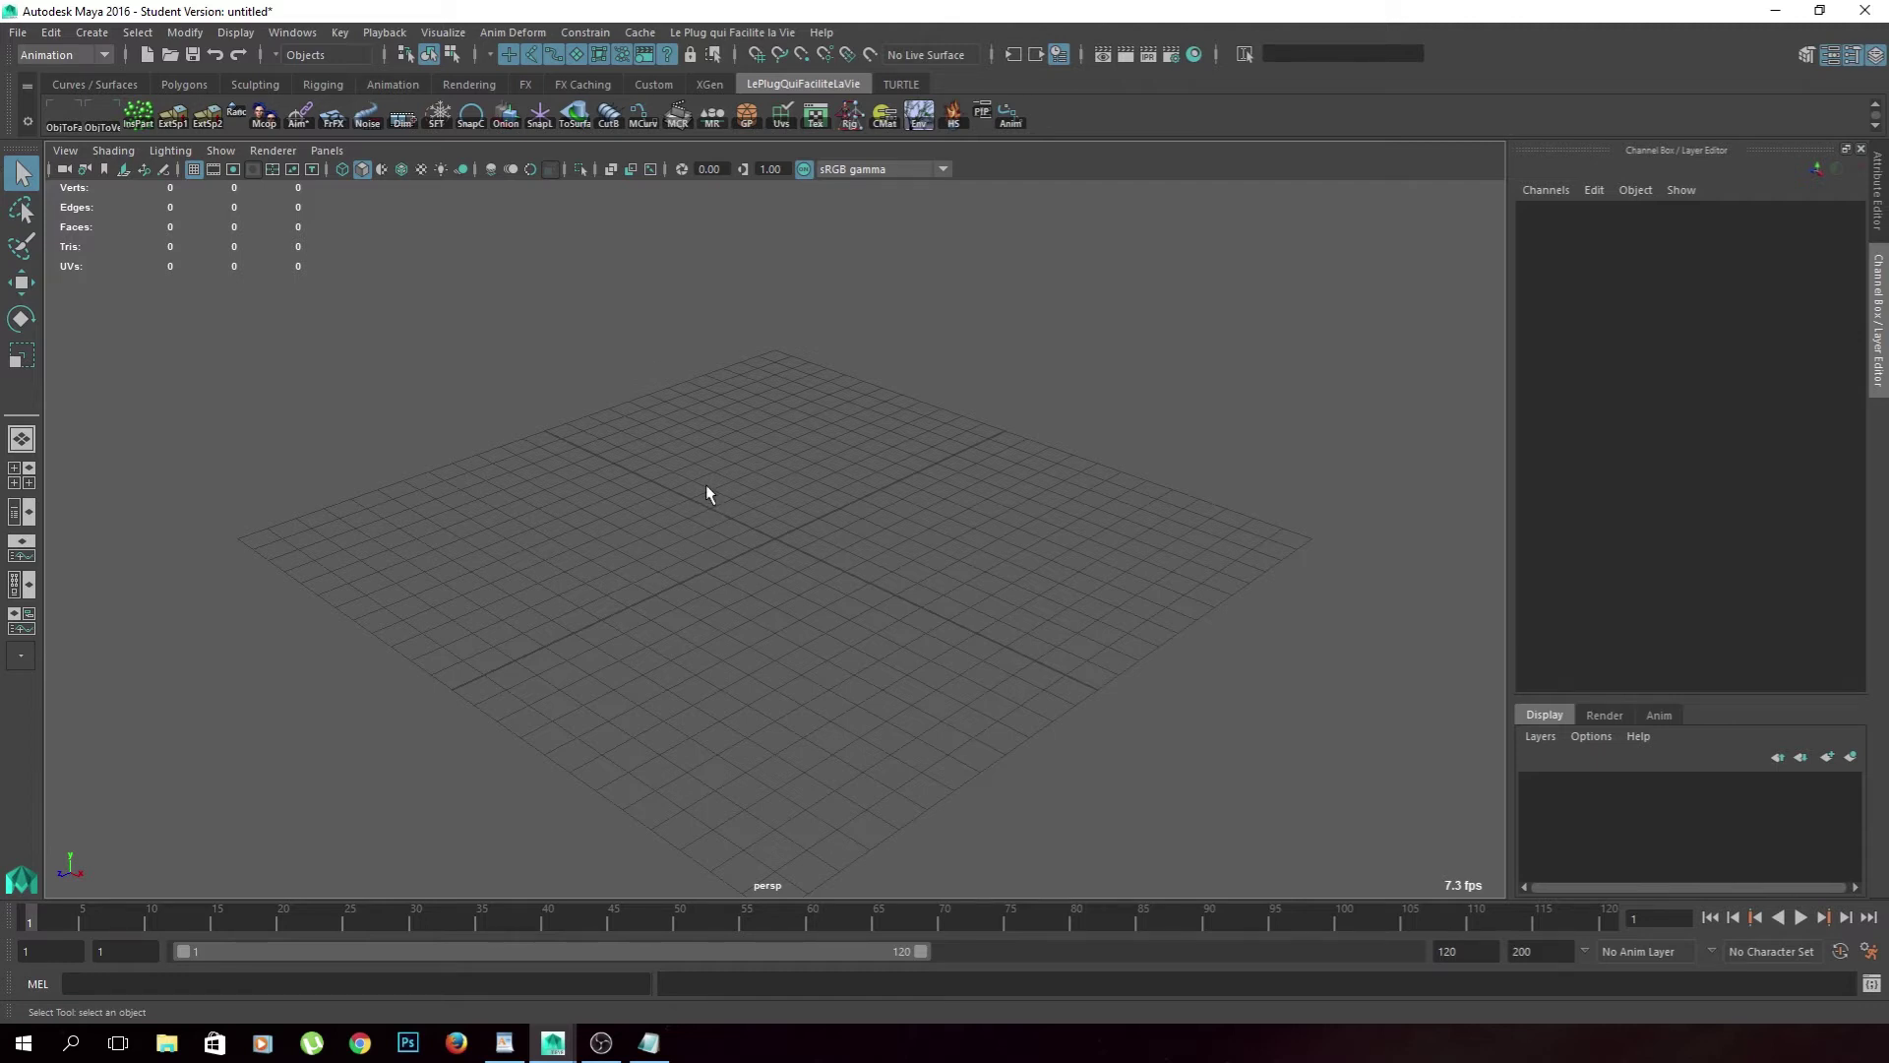
Draw a large polygon box on the grid and switch it to edge selection.
right_click_drag(746, 494, 770, 635, "shift")
mouse_move(726, 496)
left_mouse_down()
mouse_move(947, 544)
mouse_move(847, 482)
left_mouse_up()
scroll(836, 551, "up", 3)
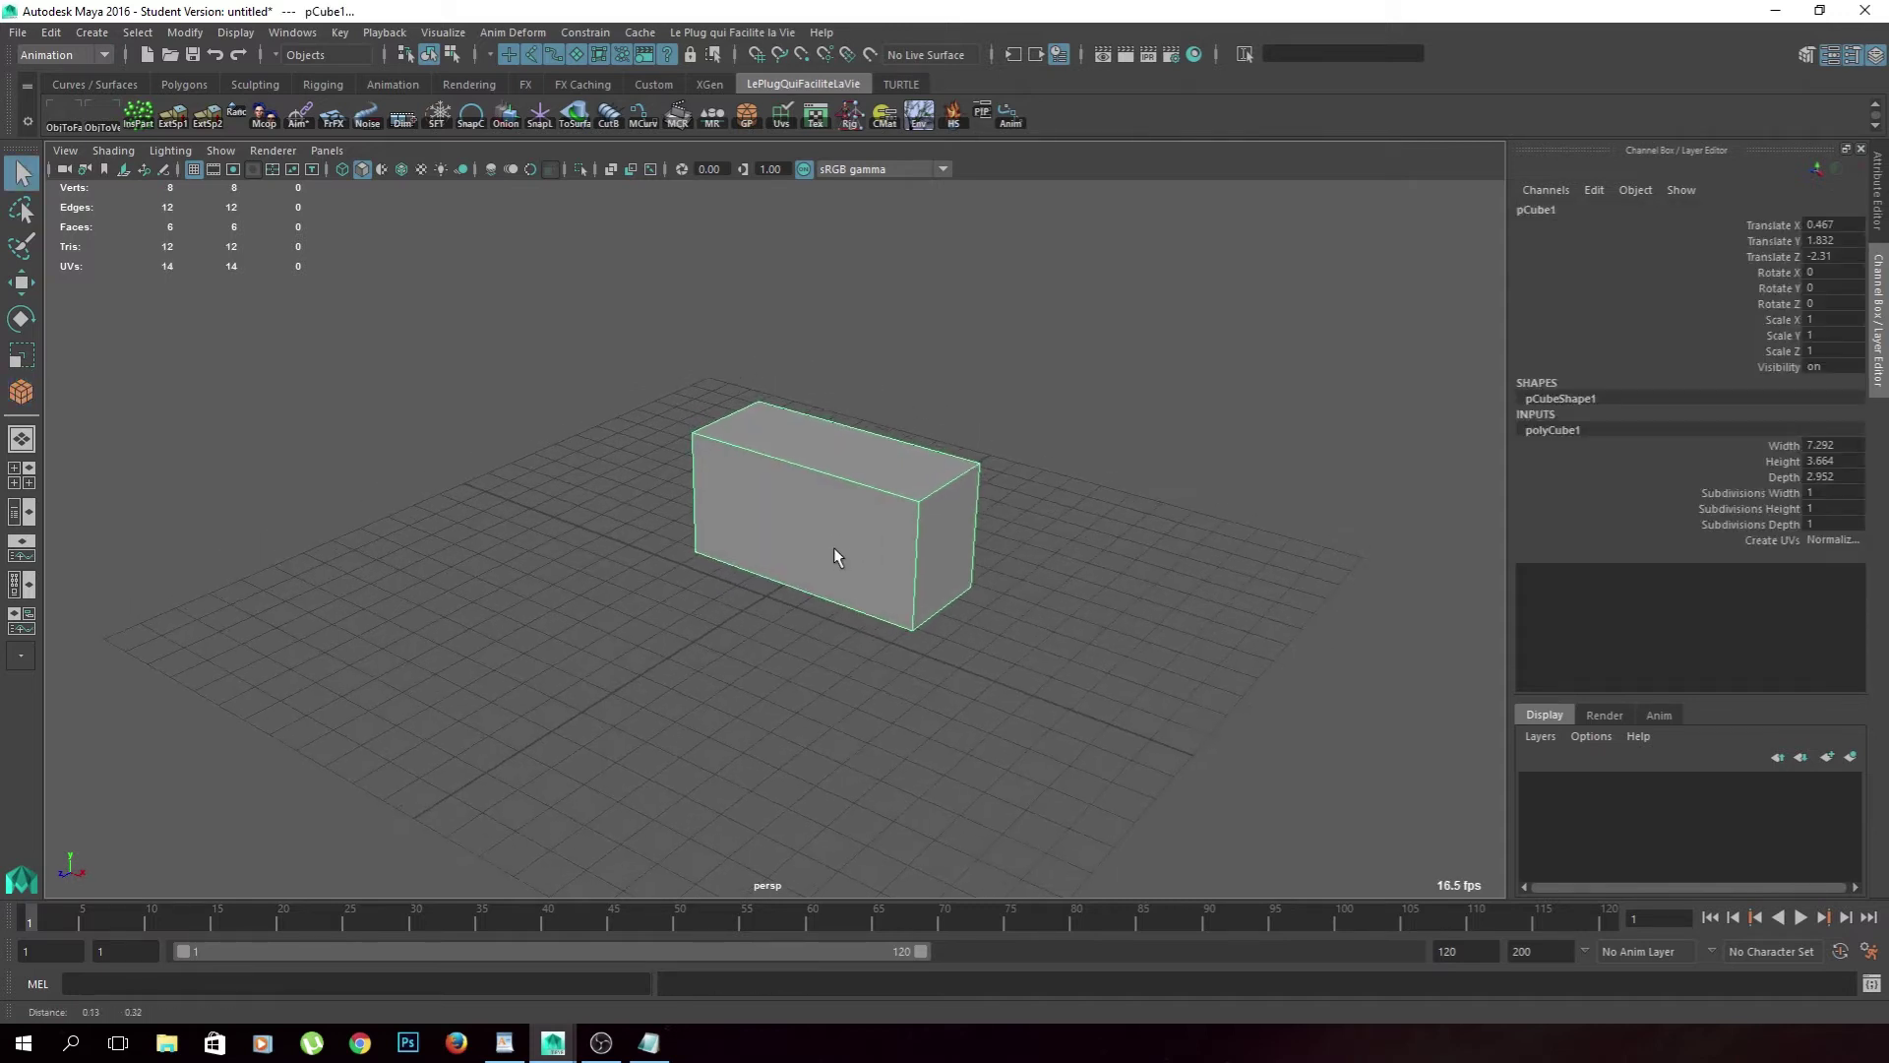
right_click(847, 477)
left_click(848, 421)
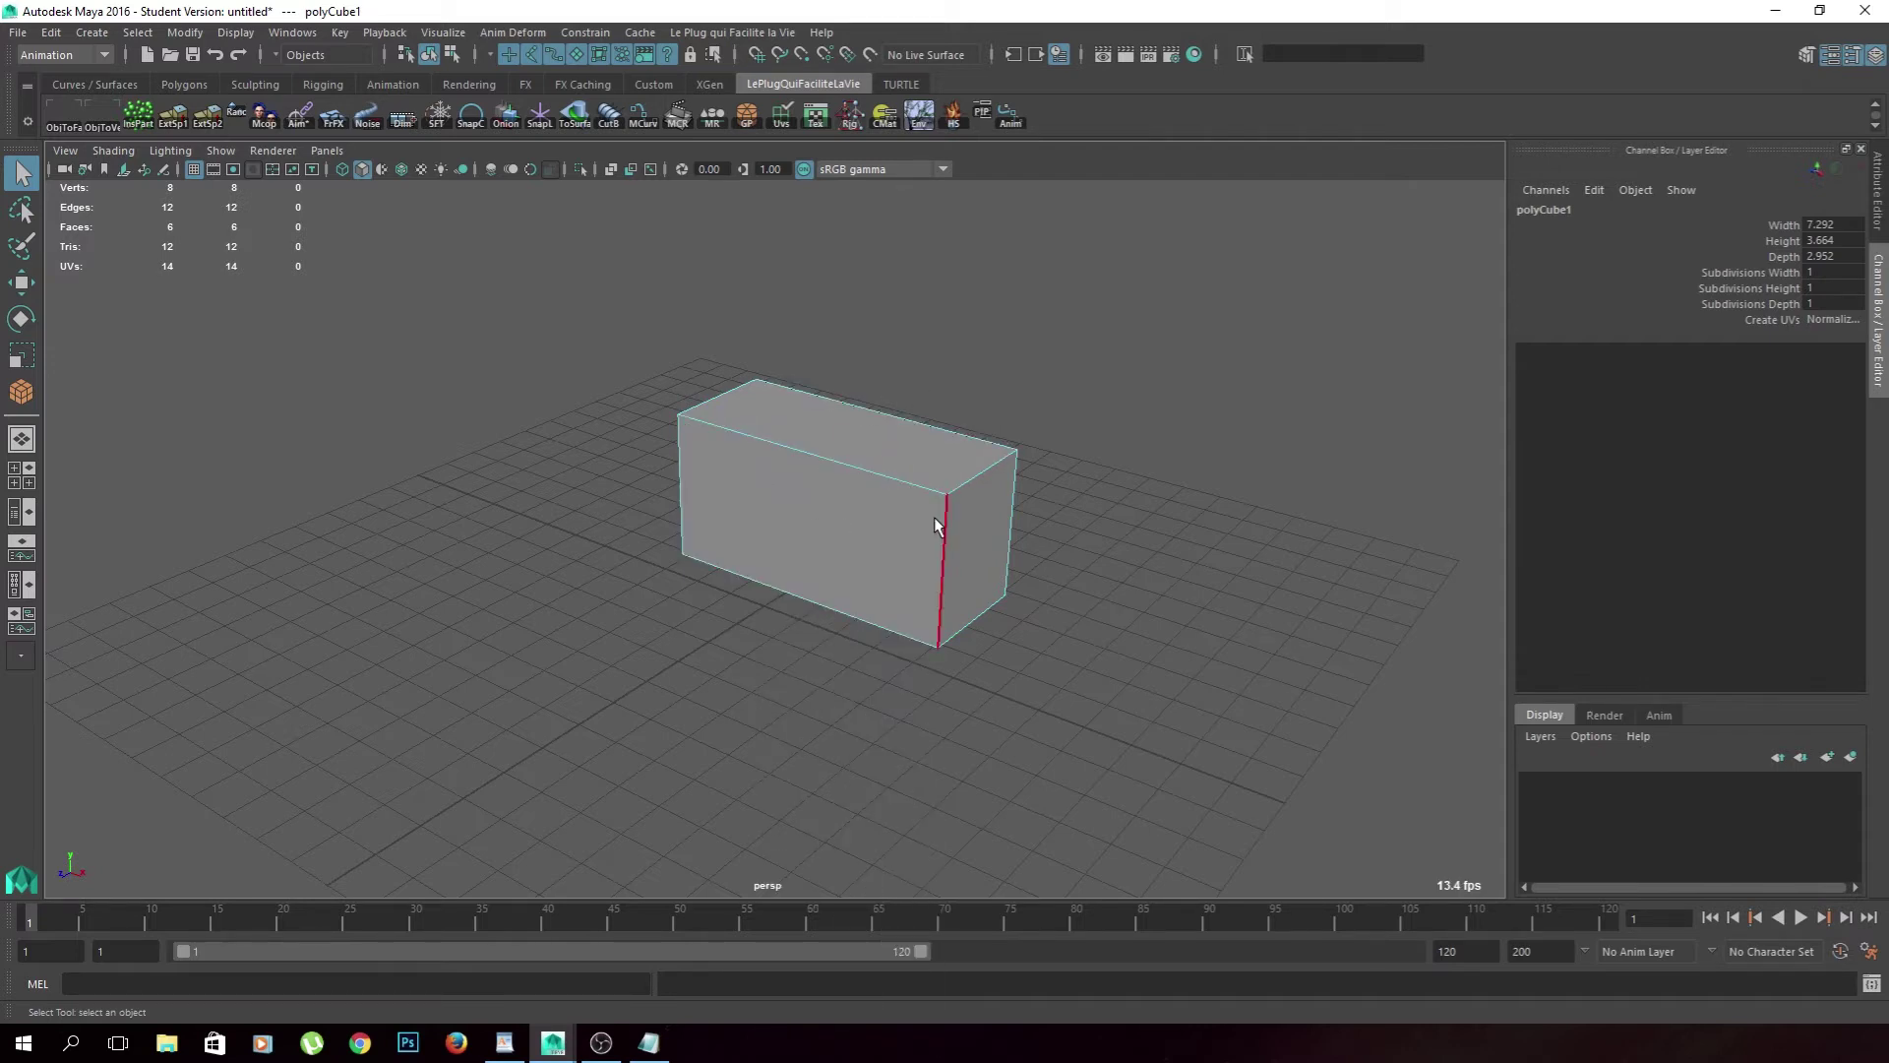
Draw a second, smaller and thinner box beside the first one.
left_click(846, 627)
key("y")
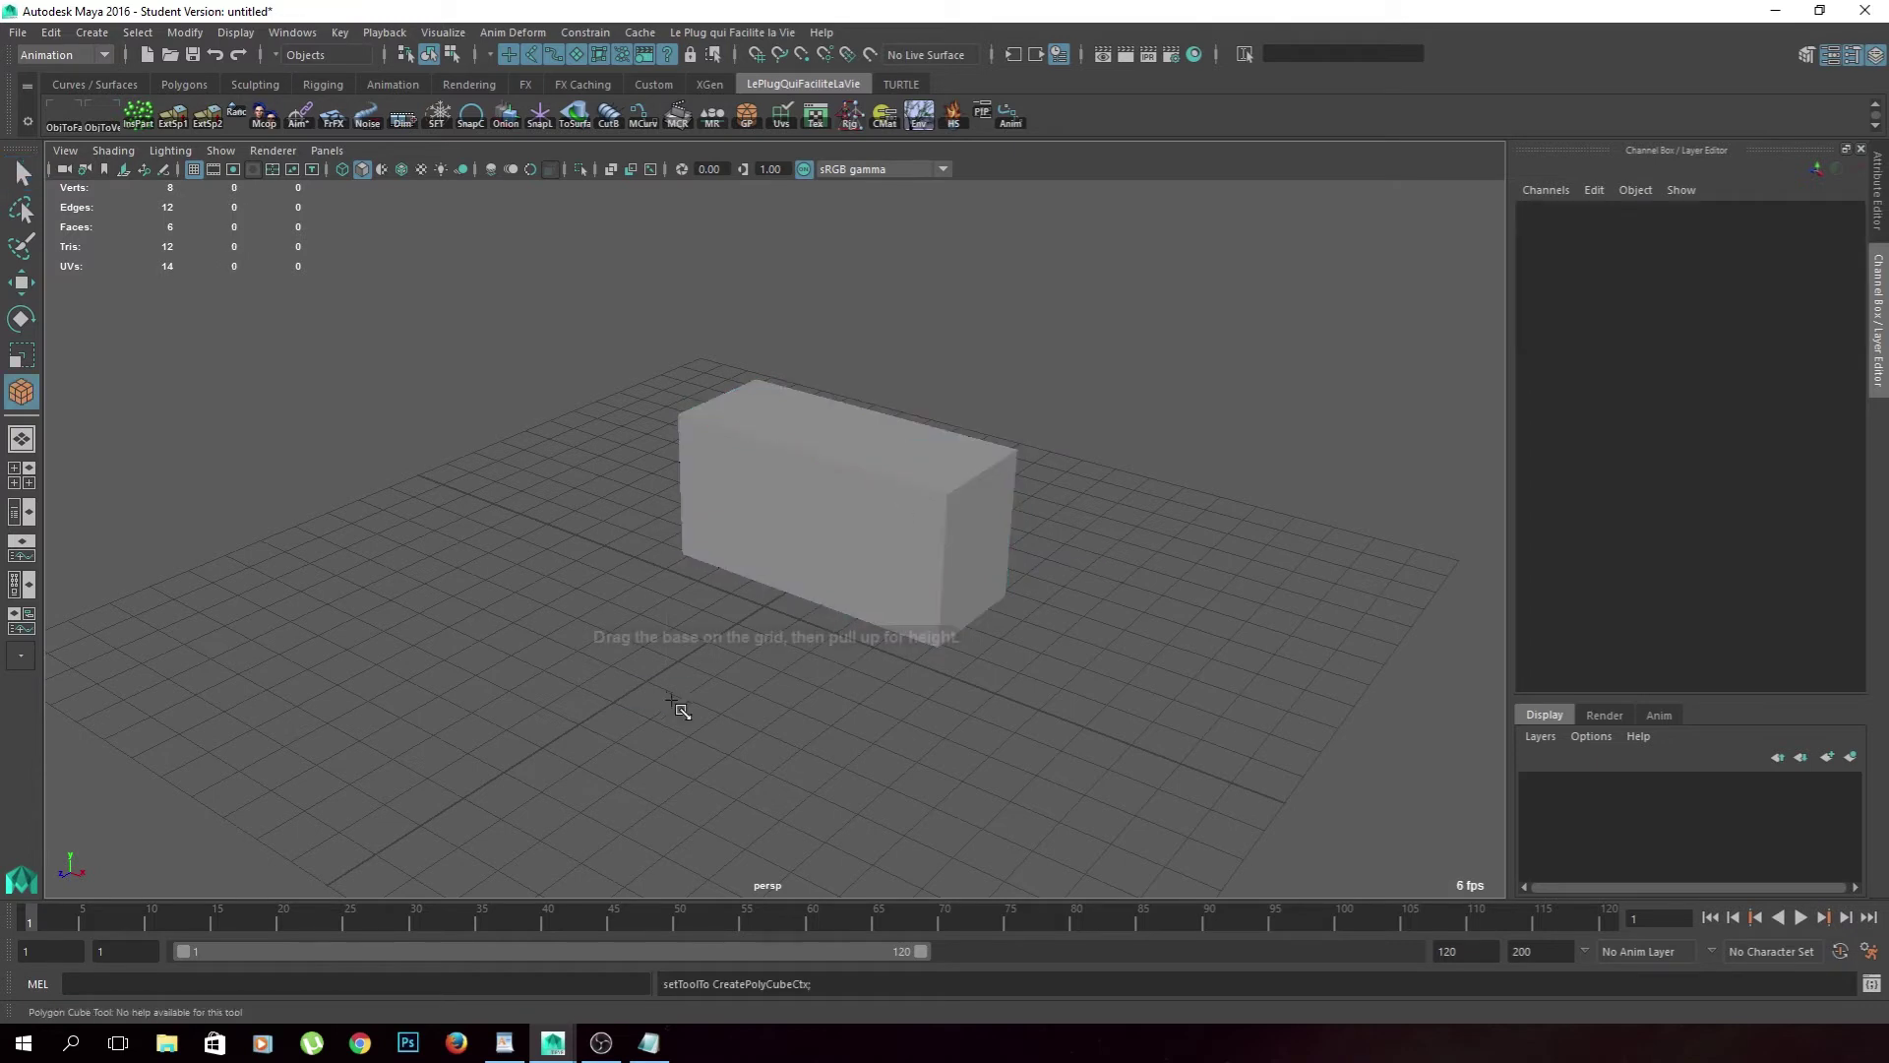
left_click_drag(517, 669, 733, 748)
left_click(733, 708)
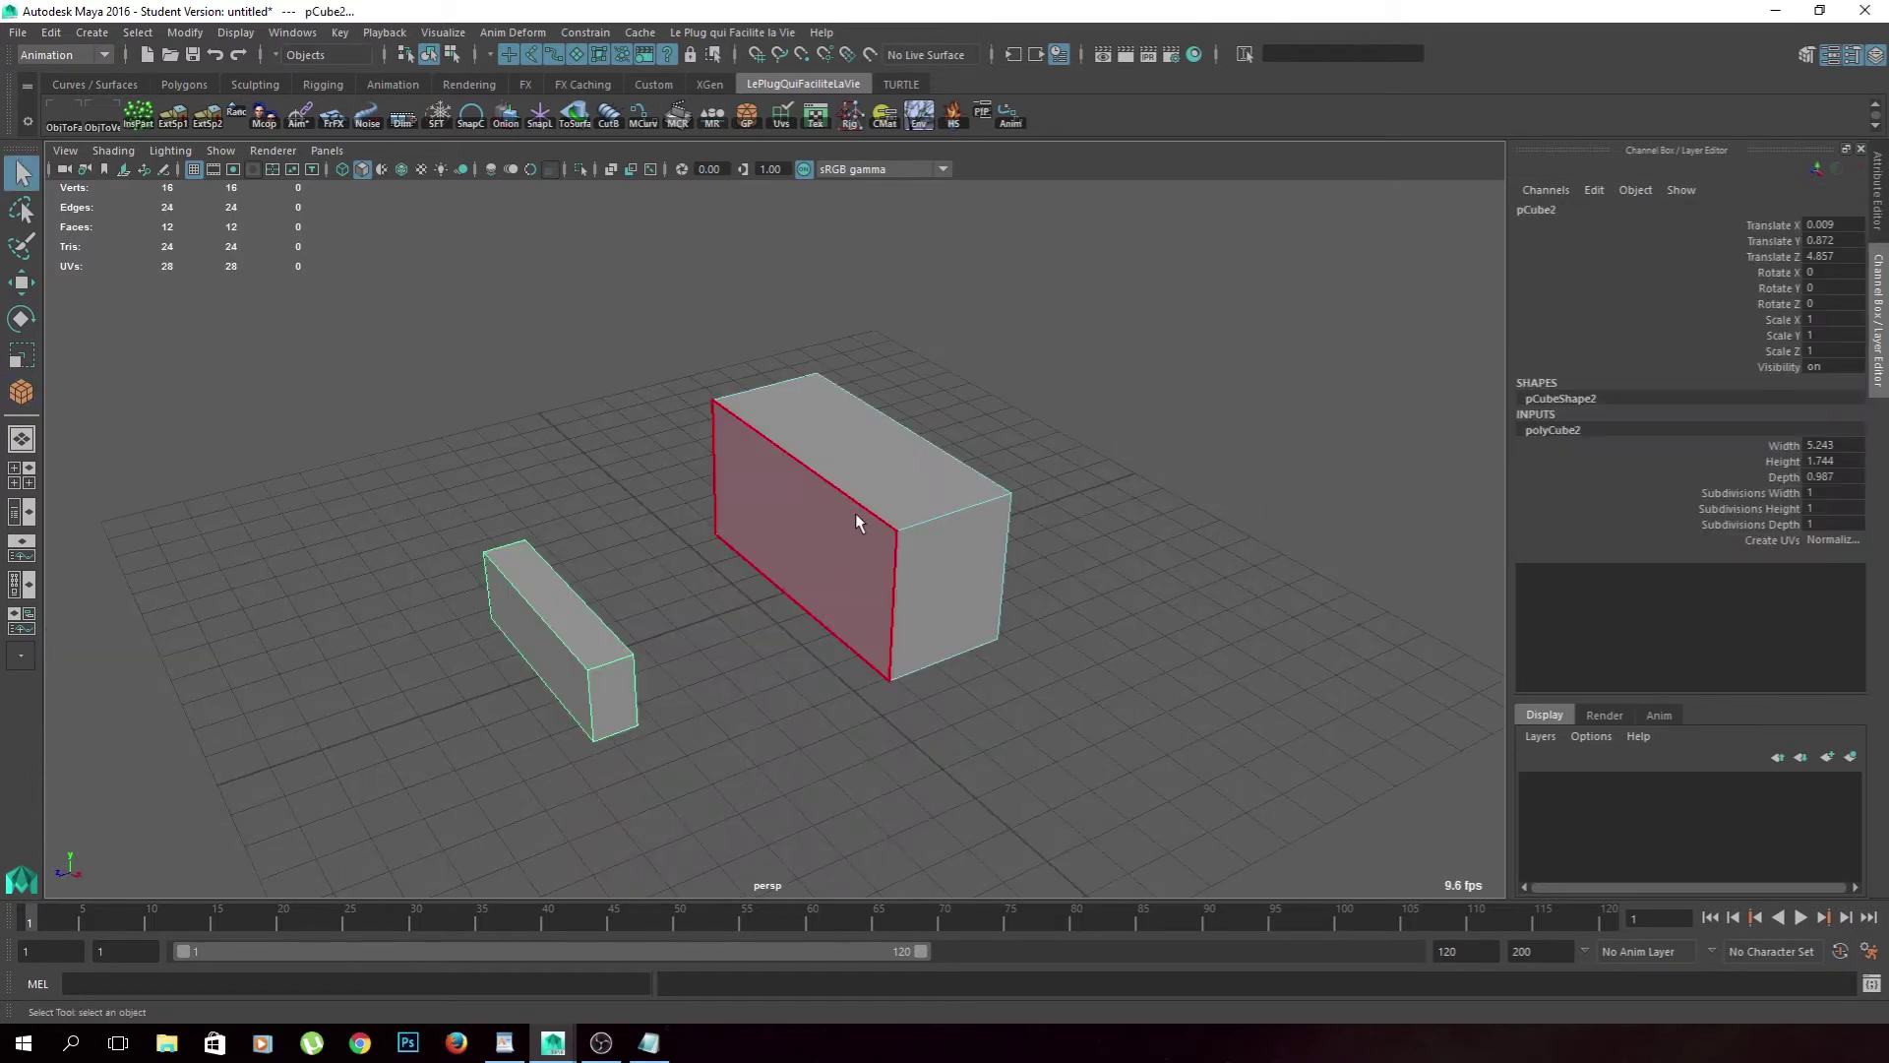
Select each box in turn, ending with the large block selected.
left_click(543, 634)
left_click(940, 513)
left_click(598, 628)
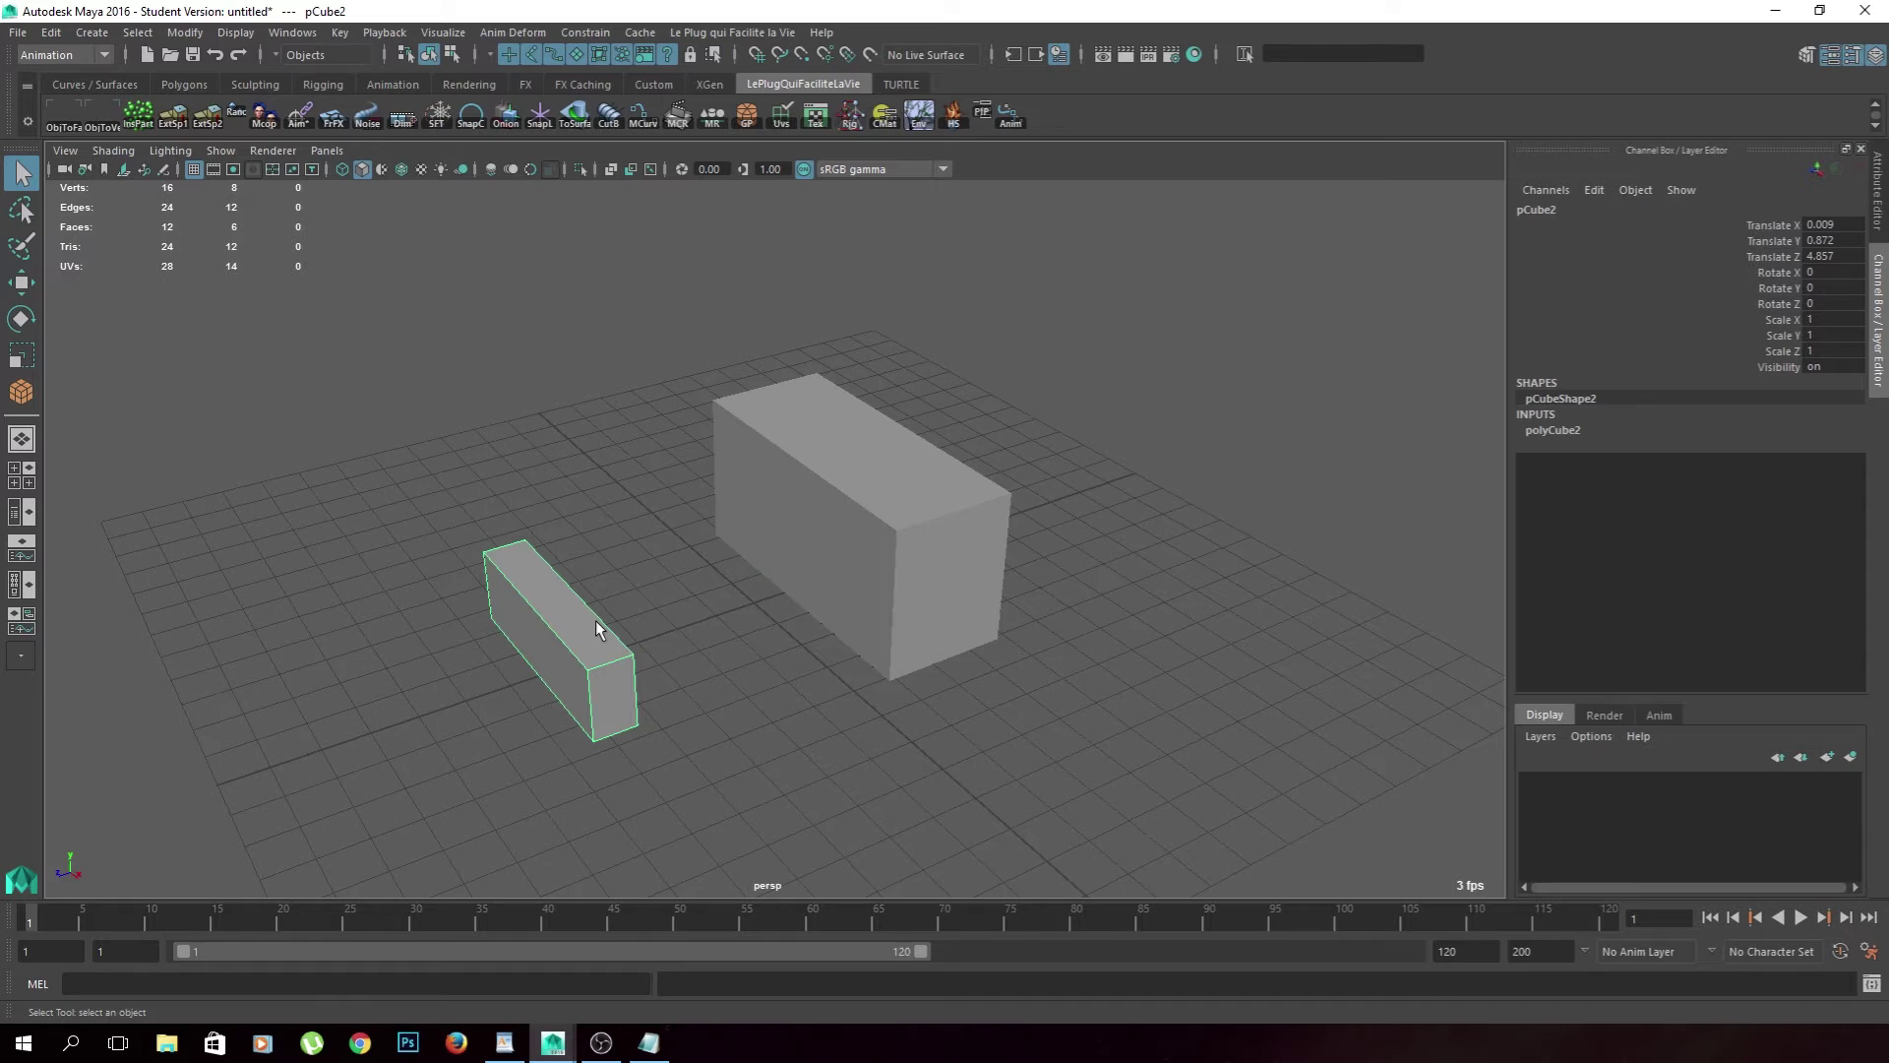
left_click(853, 569)
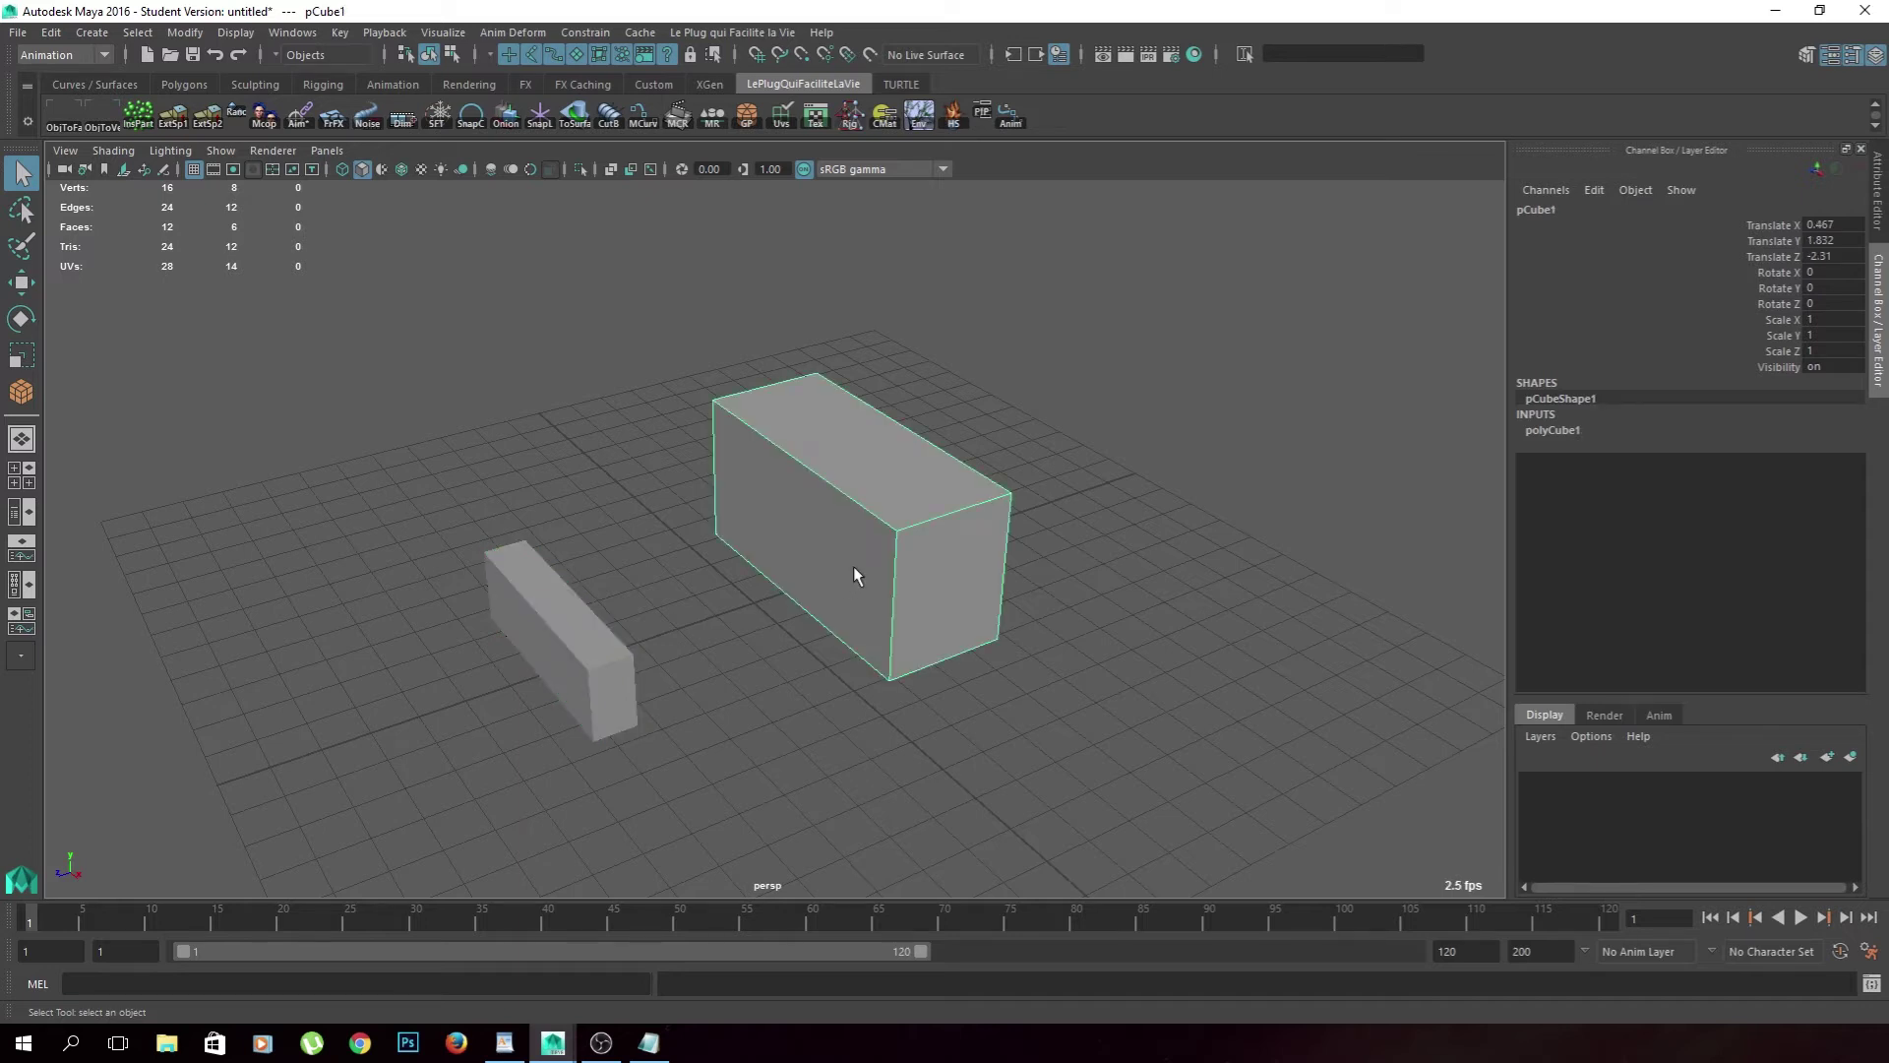
key("F11")
left_click(854, 569)
key("F9")
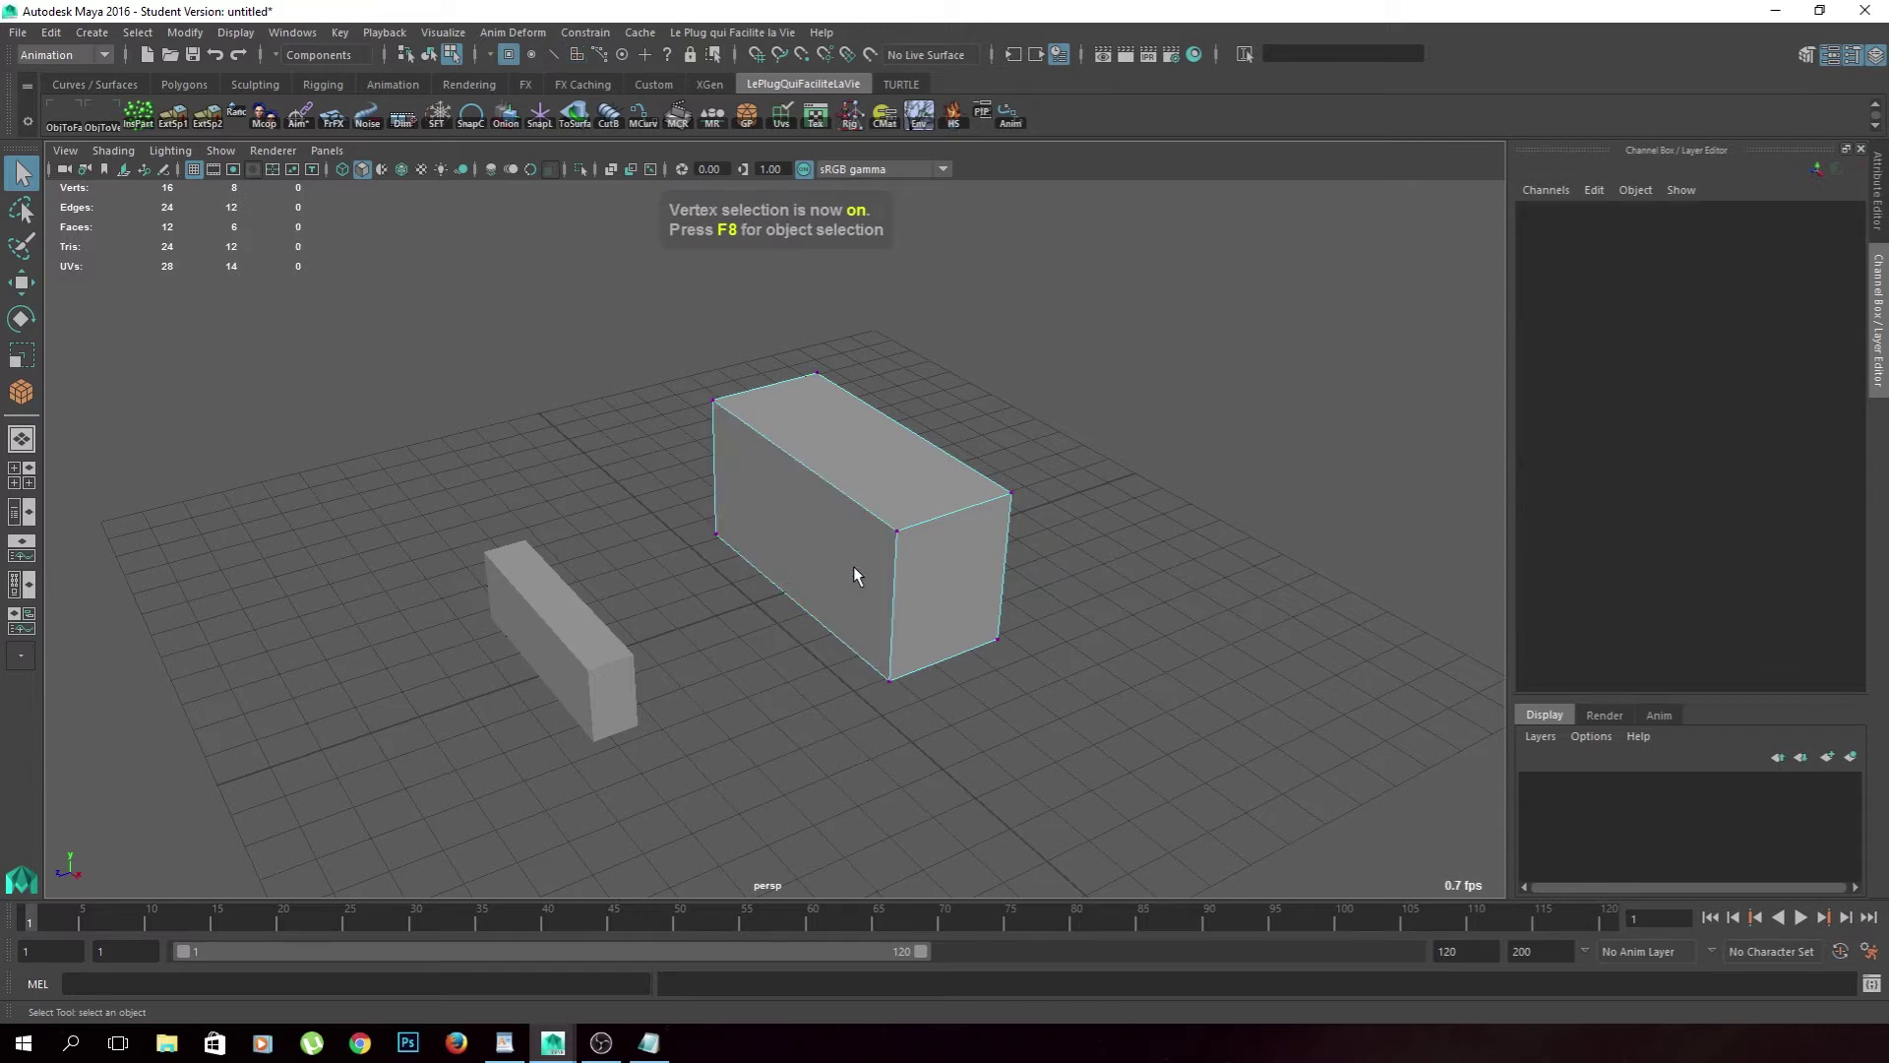
key("F10")
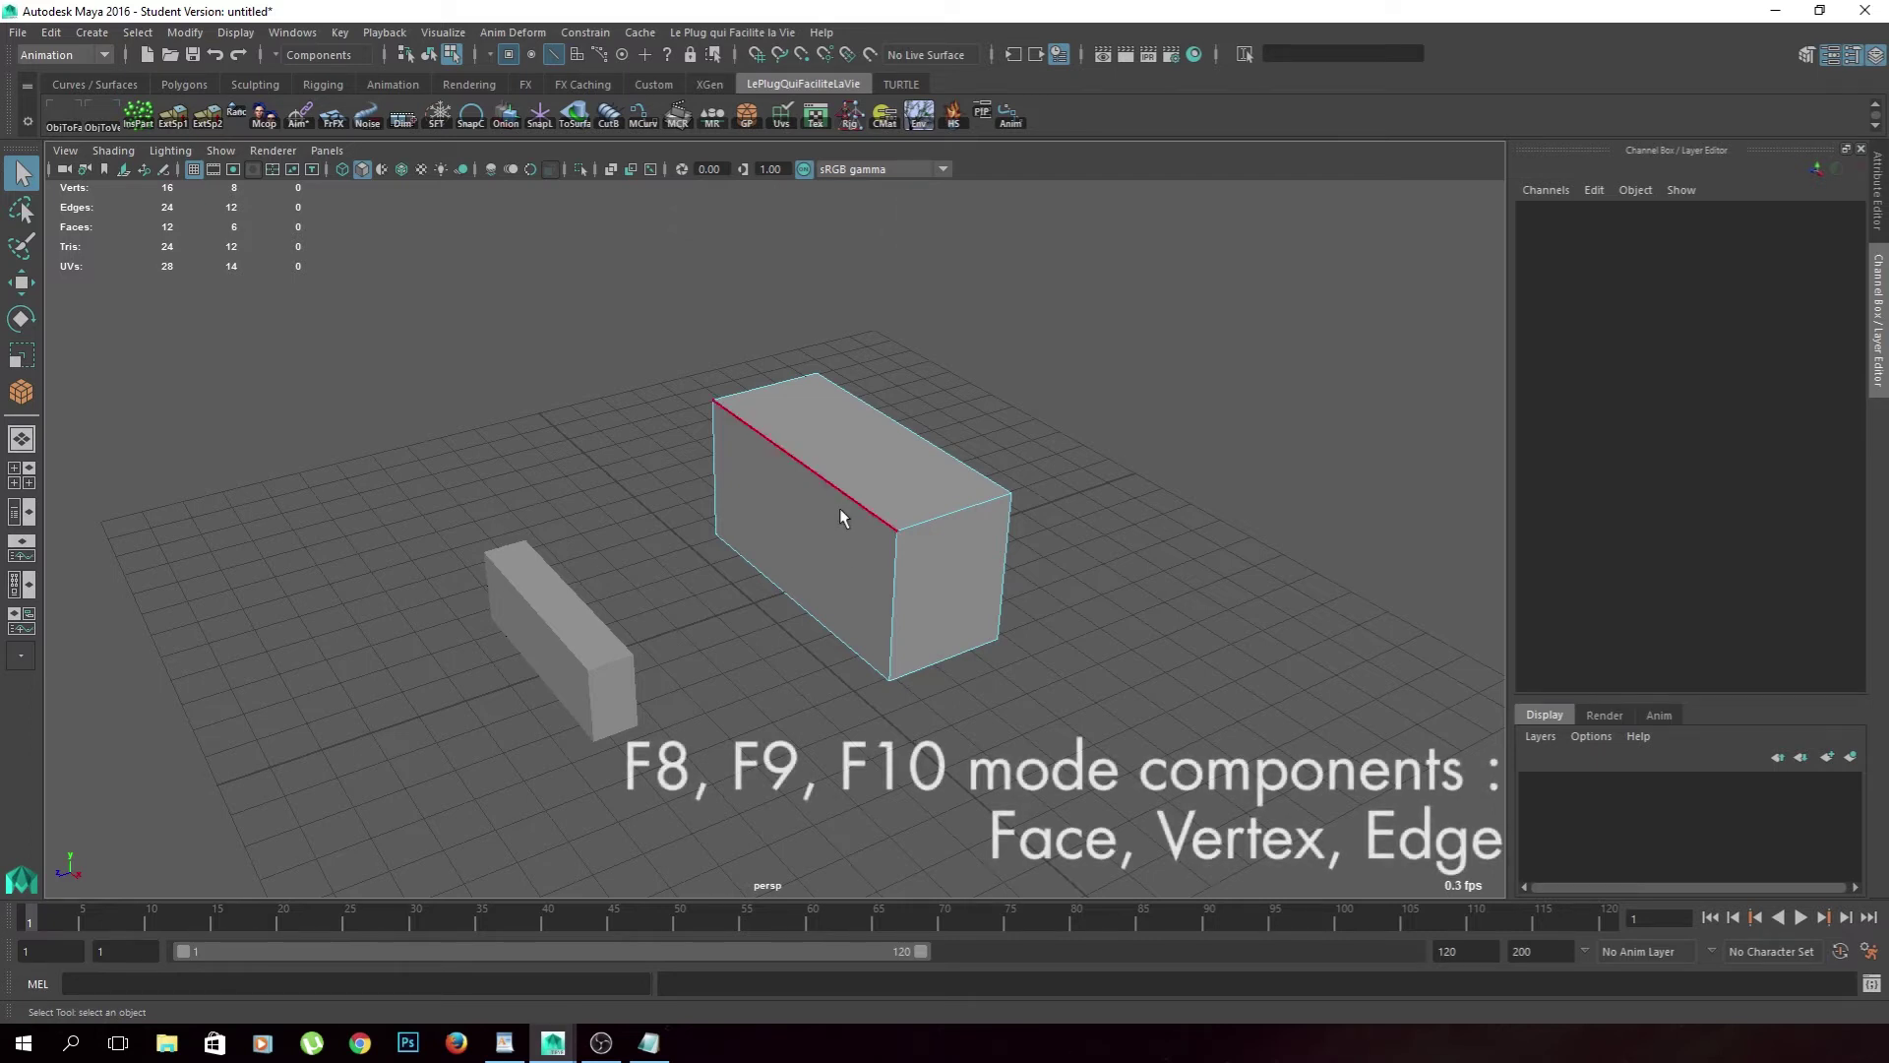
left_click_drag(485, 541, 675, 737)
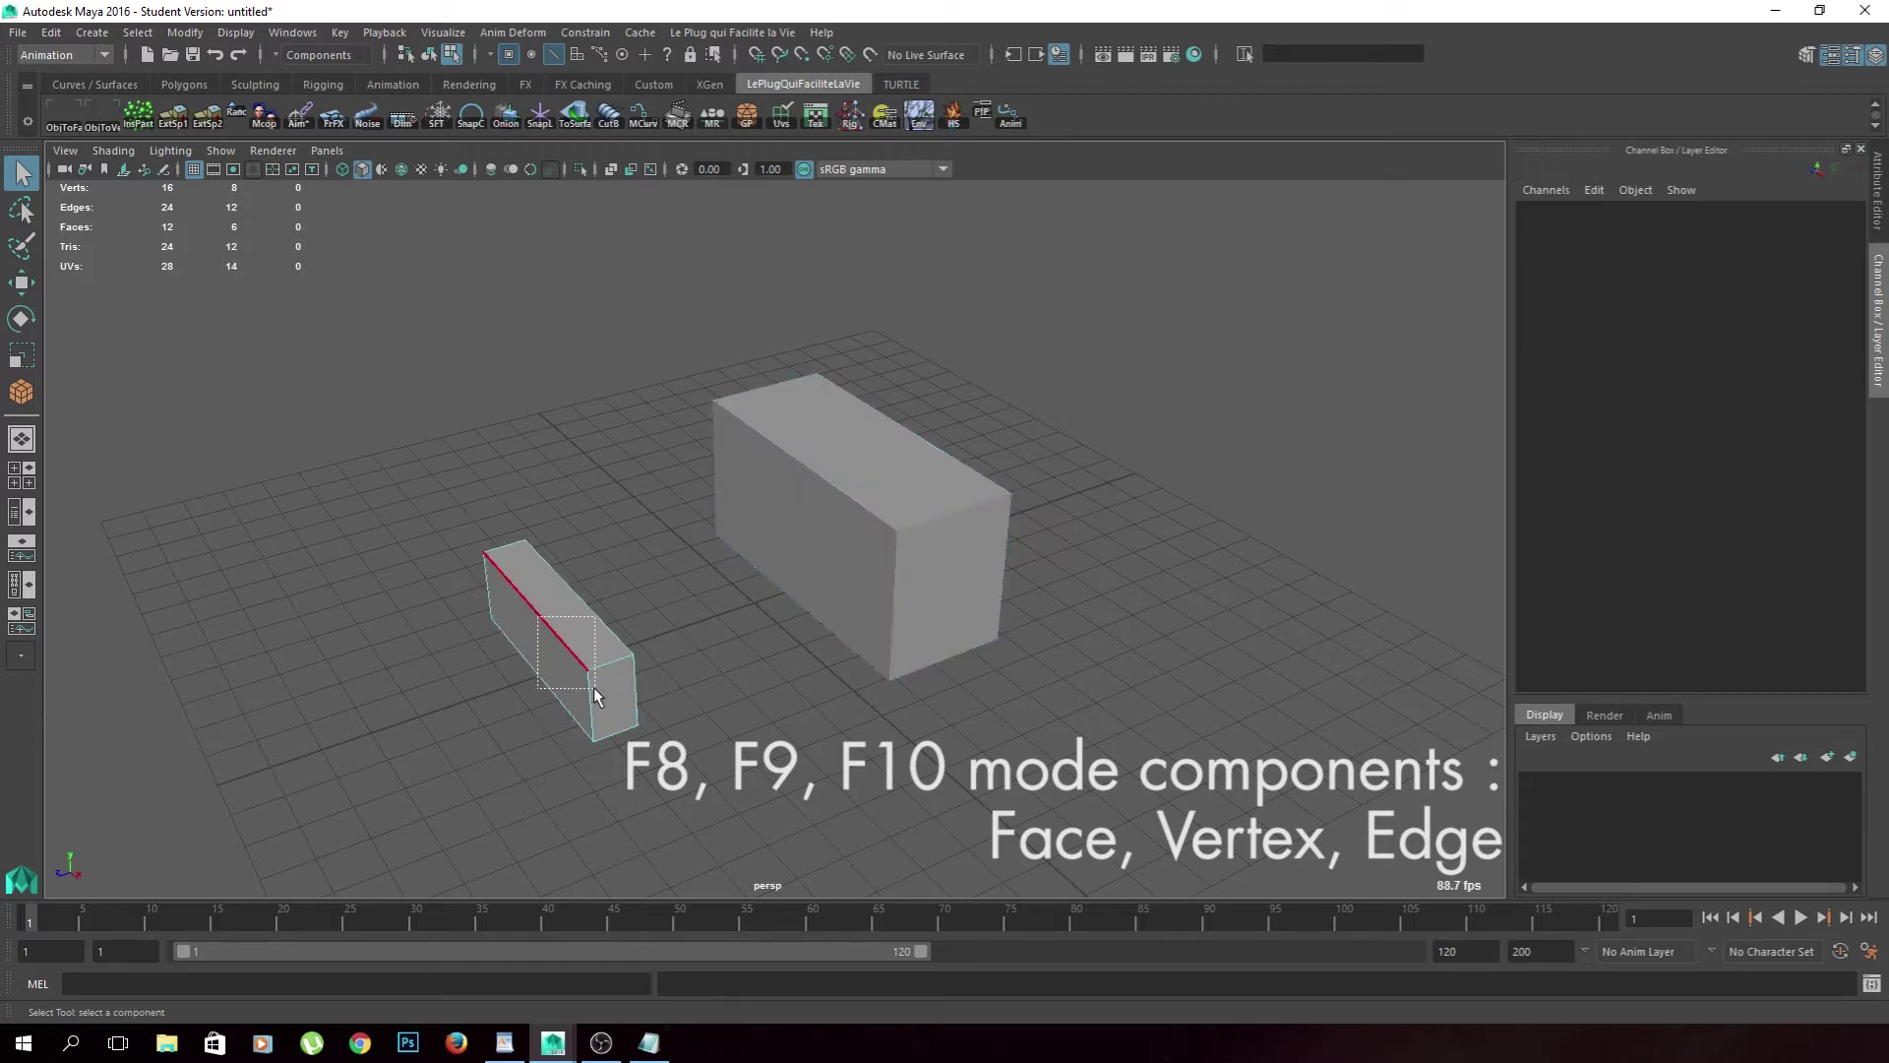
left_click(594, 687)
left_click(847, 488)
left_click(847, 498)
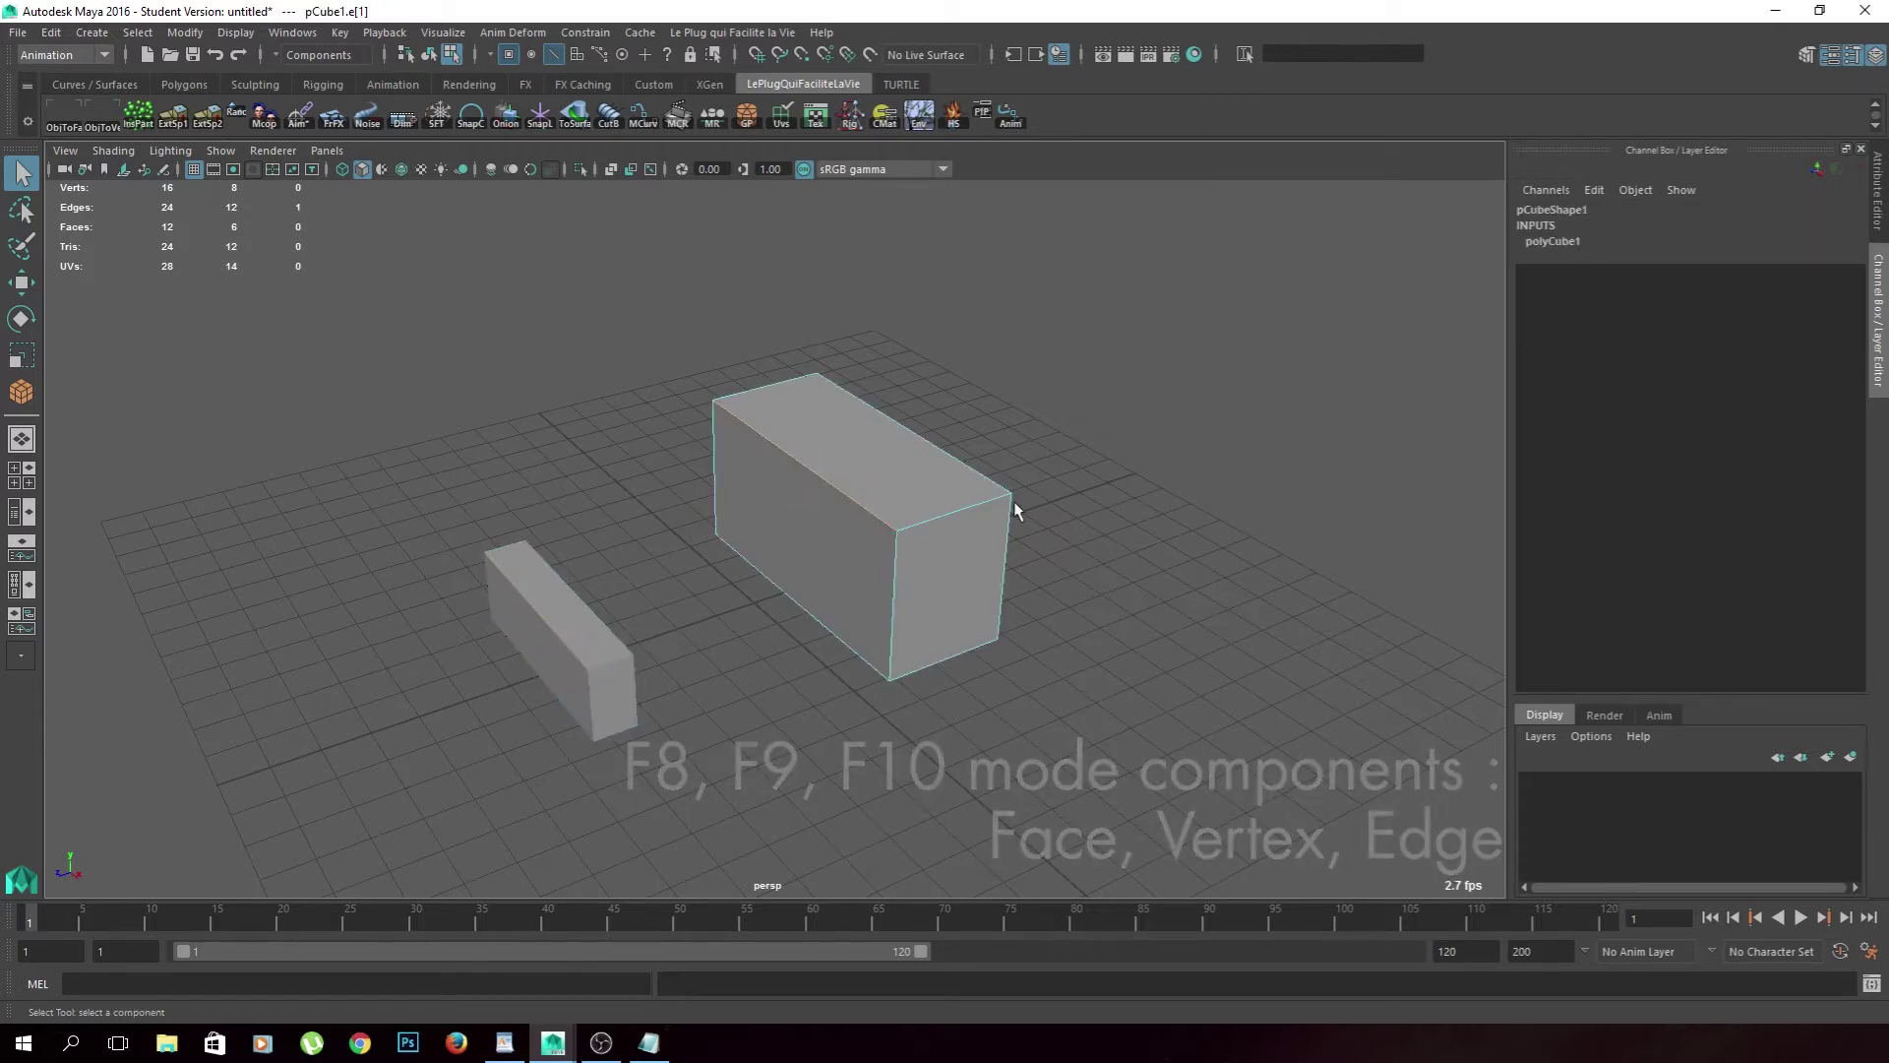
key("F8")
key("F11")
left_click(827, 471)
key("F8")
left_click(706, 585)
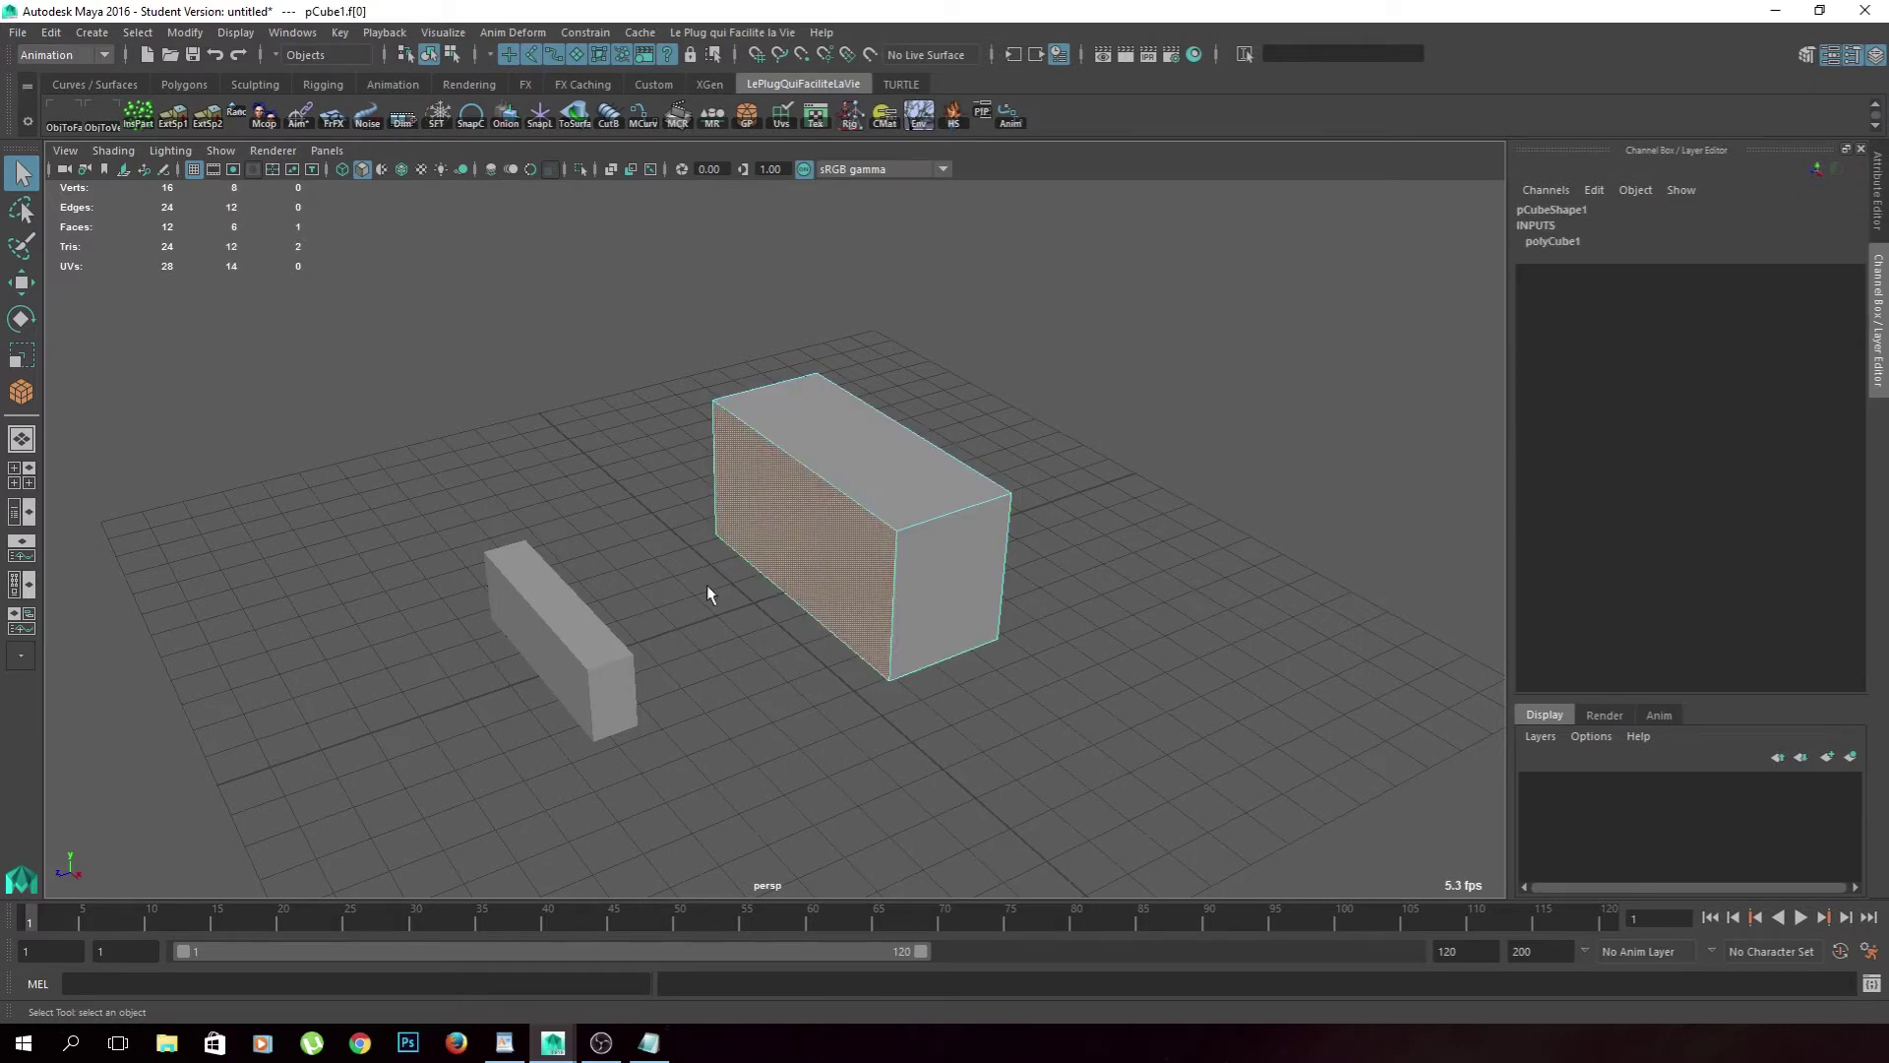
left_click(551, 628)
left_click(864, 507)
key("F11")
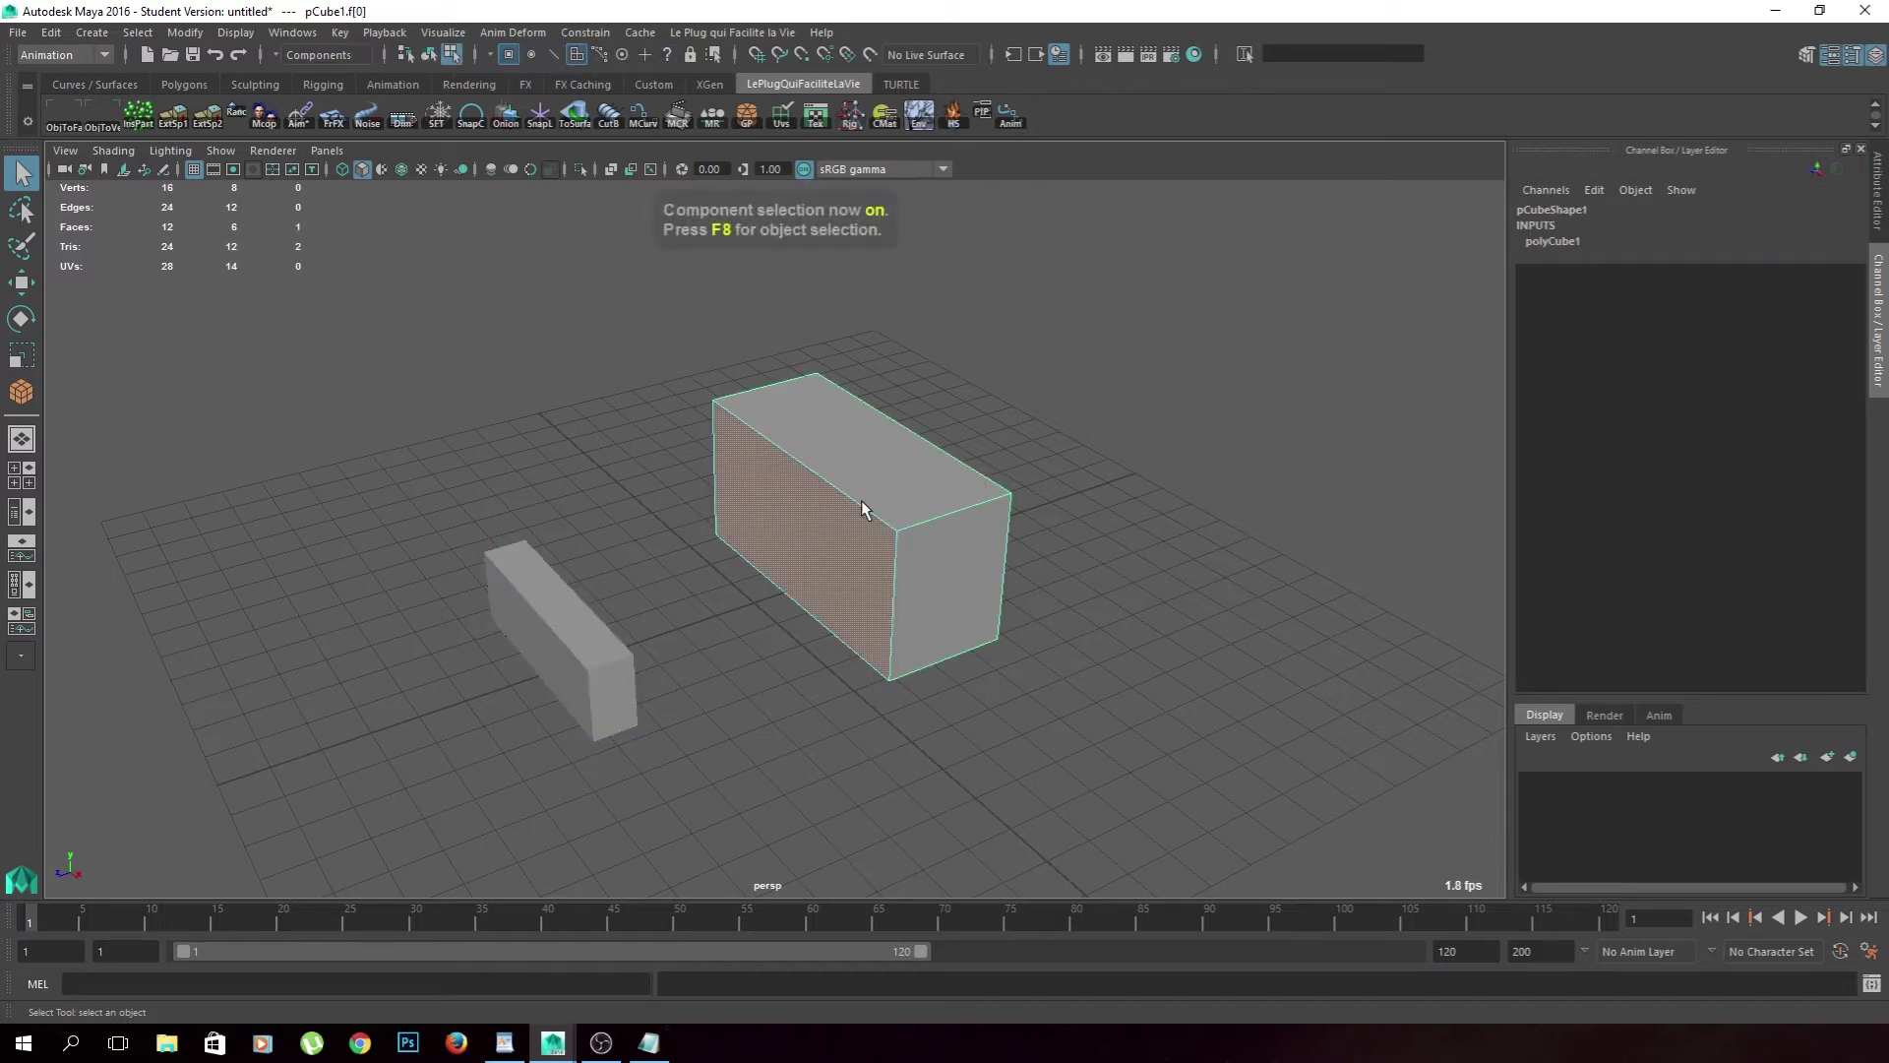
left_click(848, 529)
left_click(555, 647)
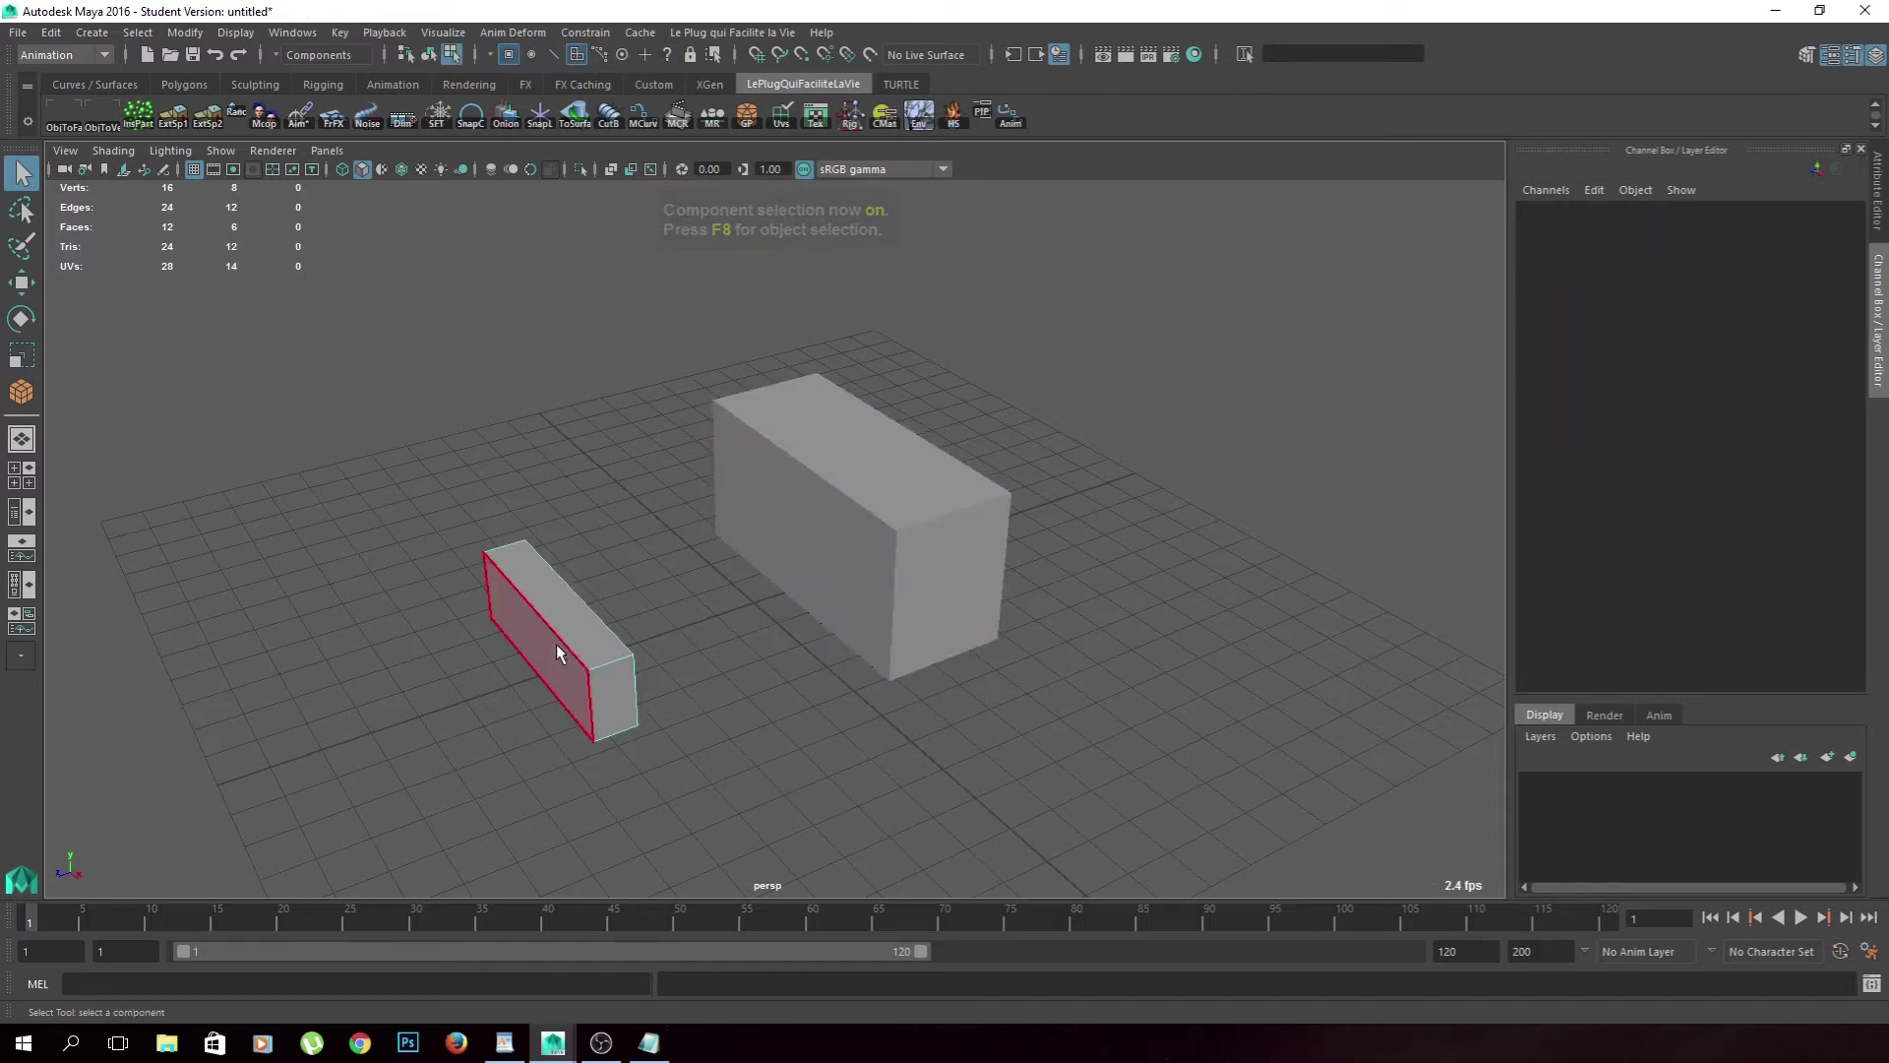
key("F8")
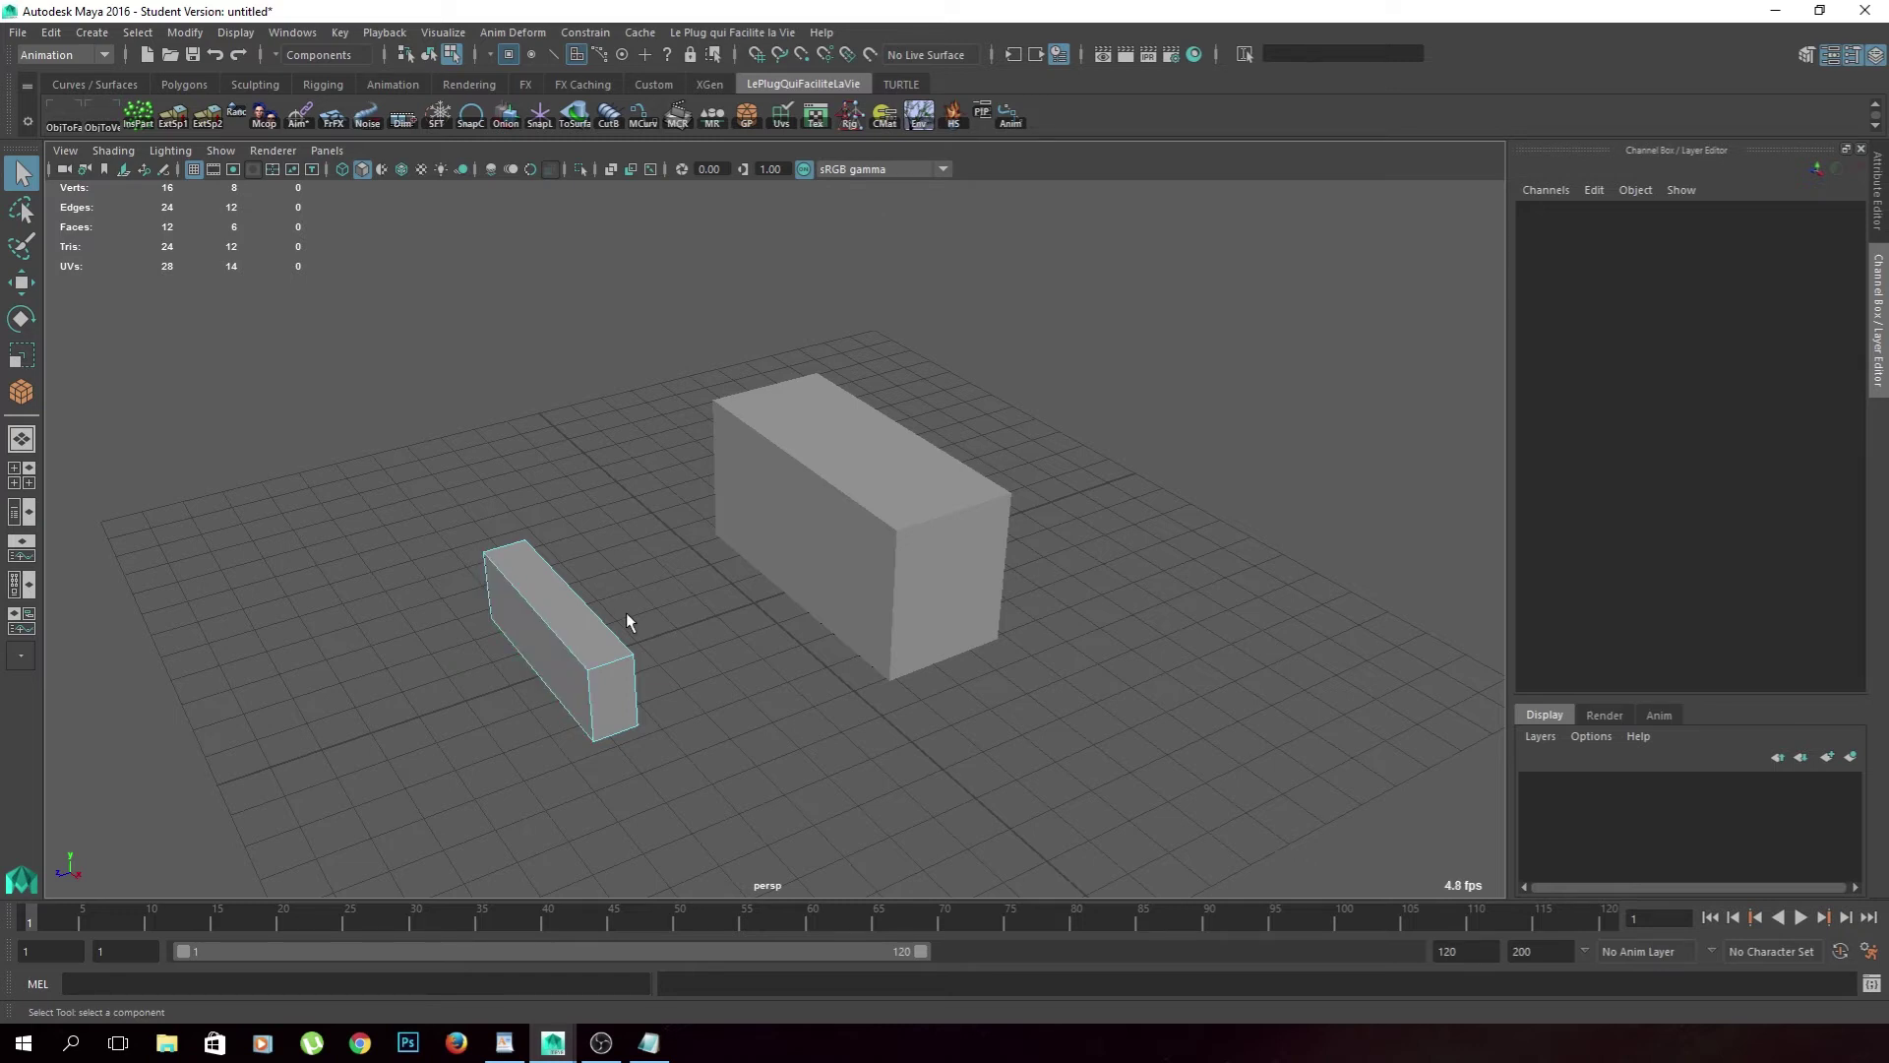
right_click_drag(610, 616, 571, 468)
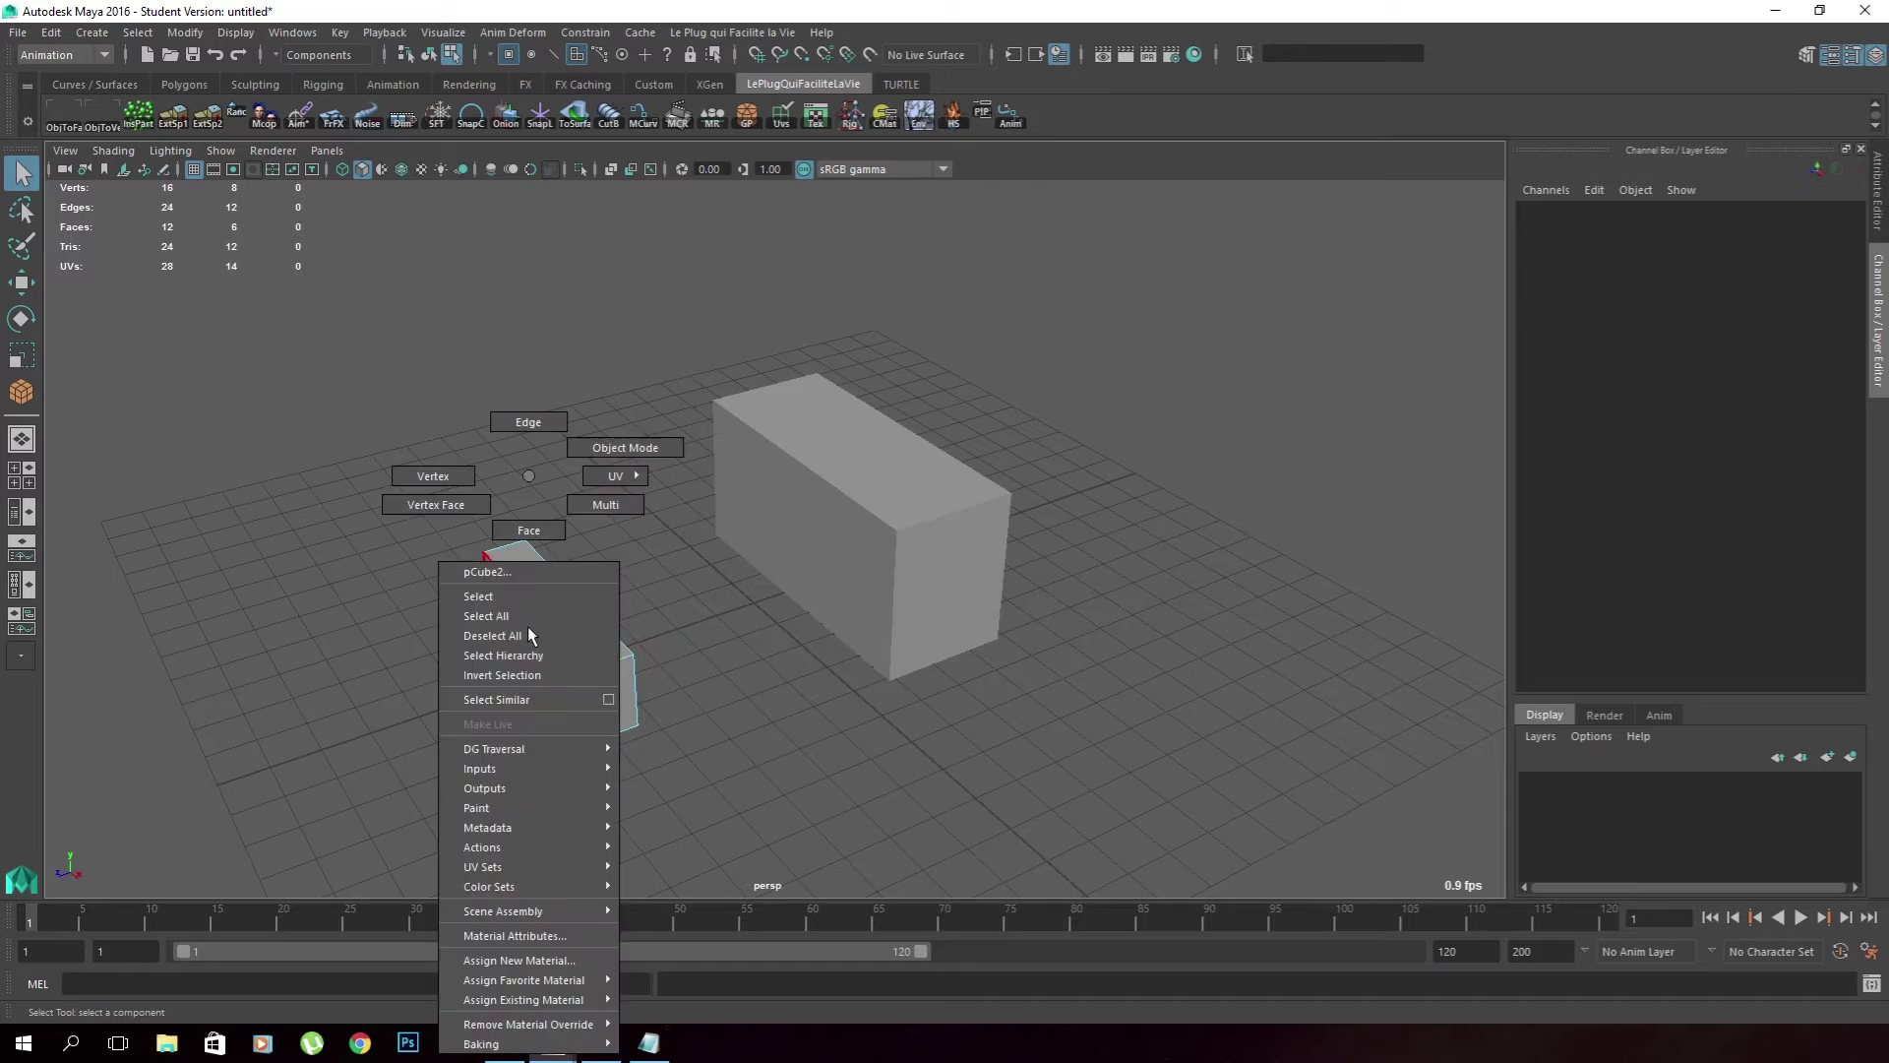
key("F8")
left_click(817, 529)
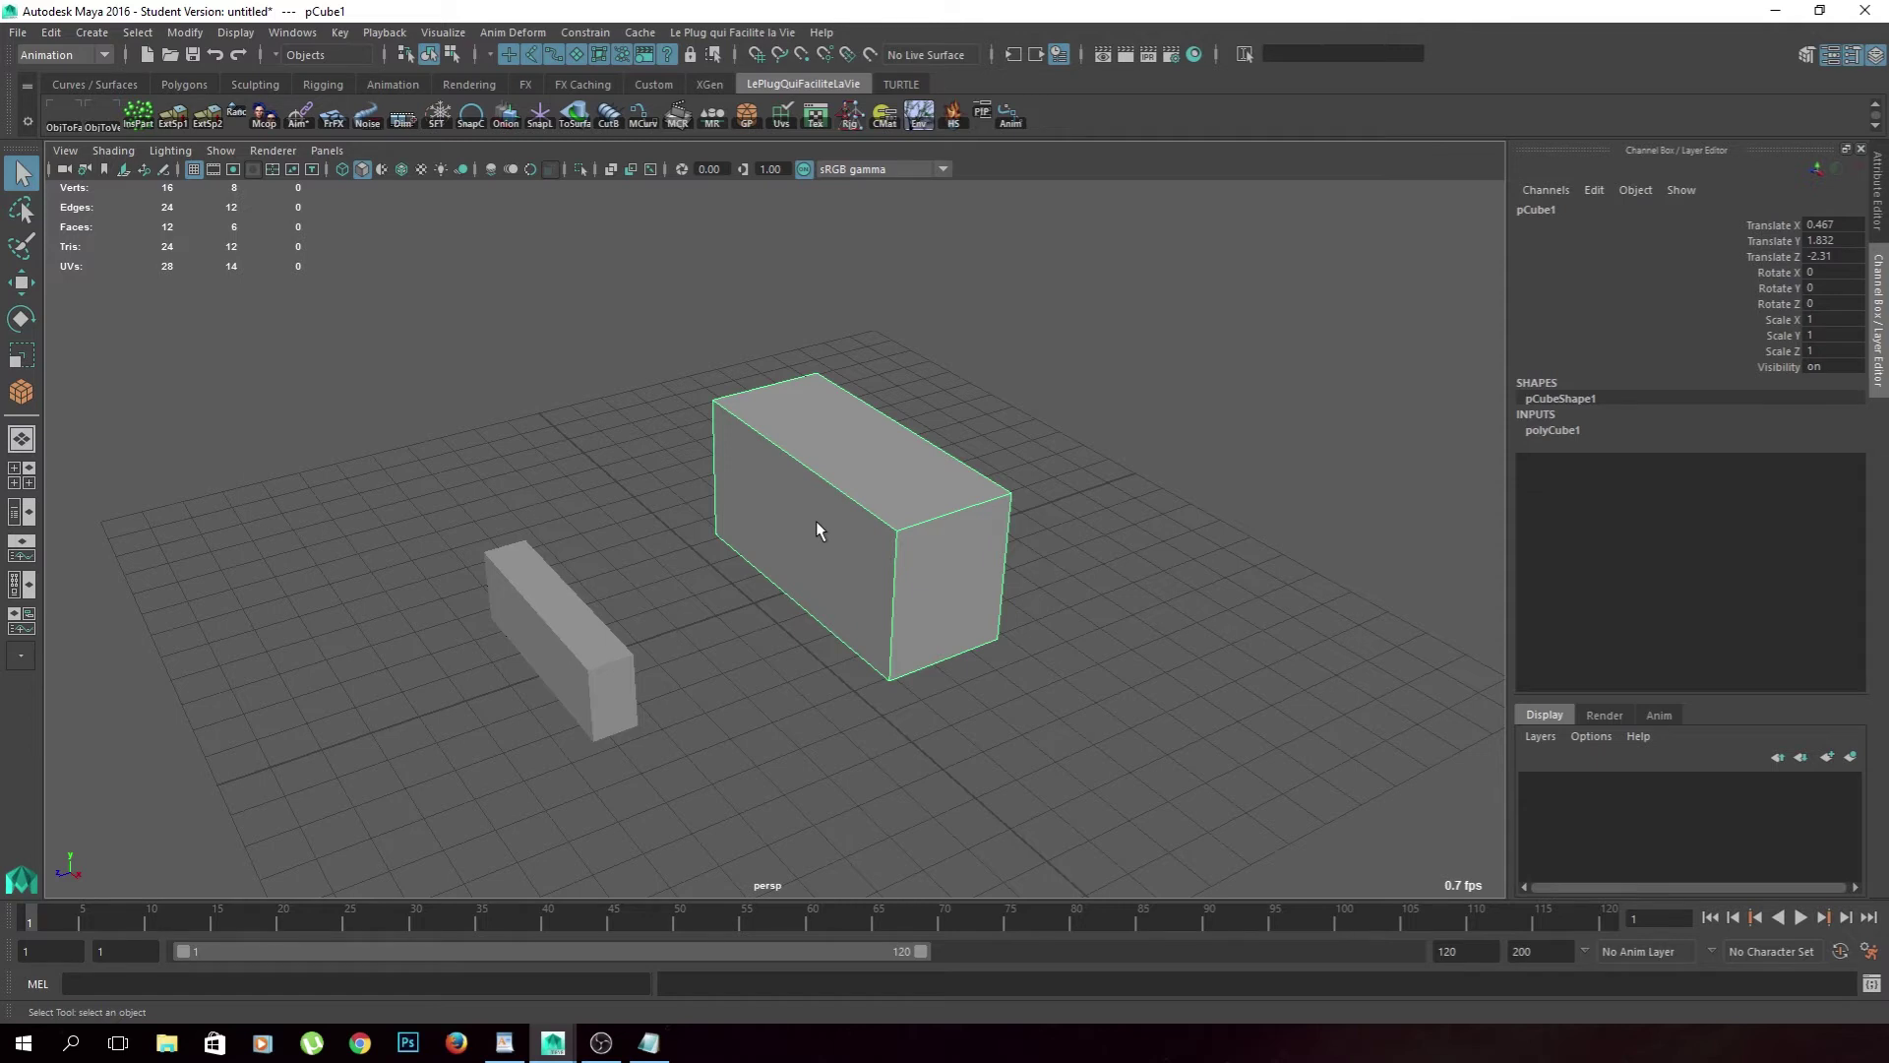
Select only the large box and dismiss its component selection menu.
left_click(842, 553)
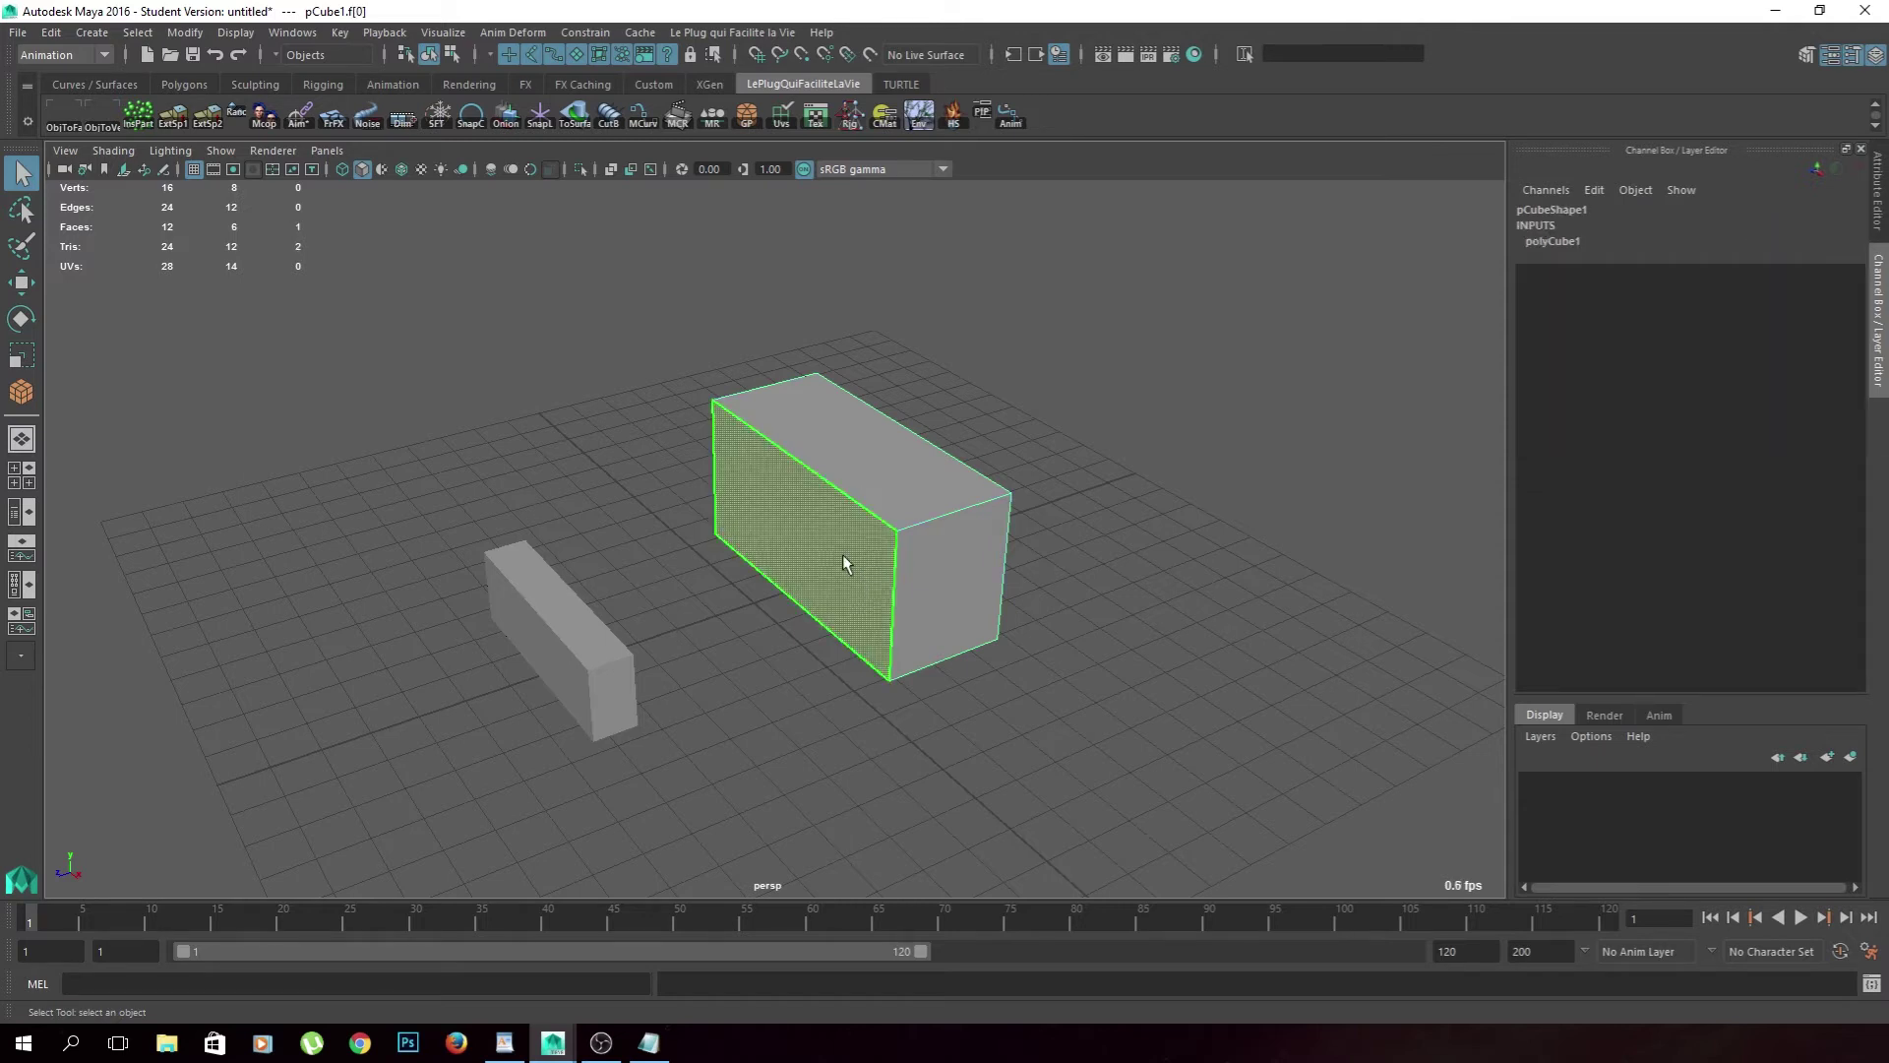
left_click(571, 610, "shift")
left_click(646, 569)
left_click(820, 480)
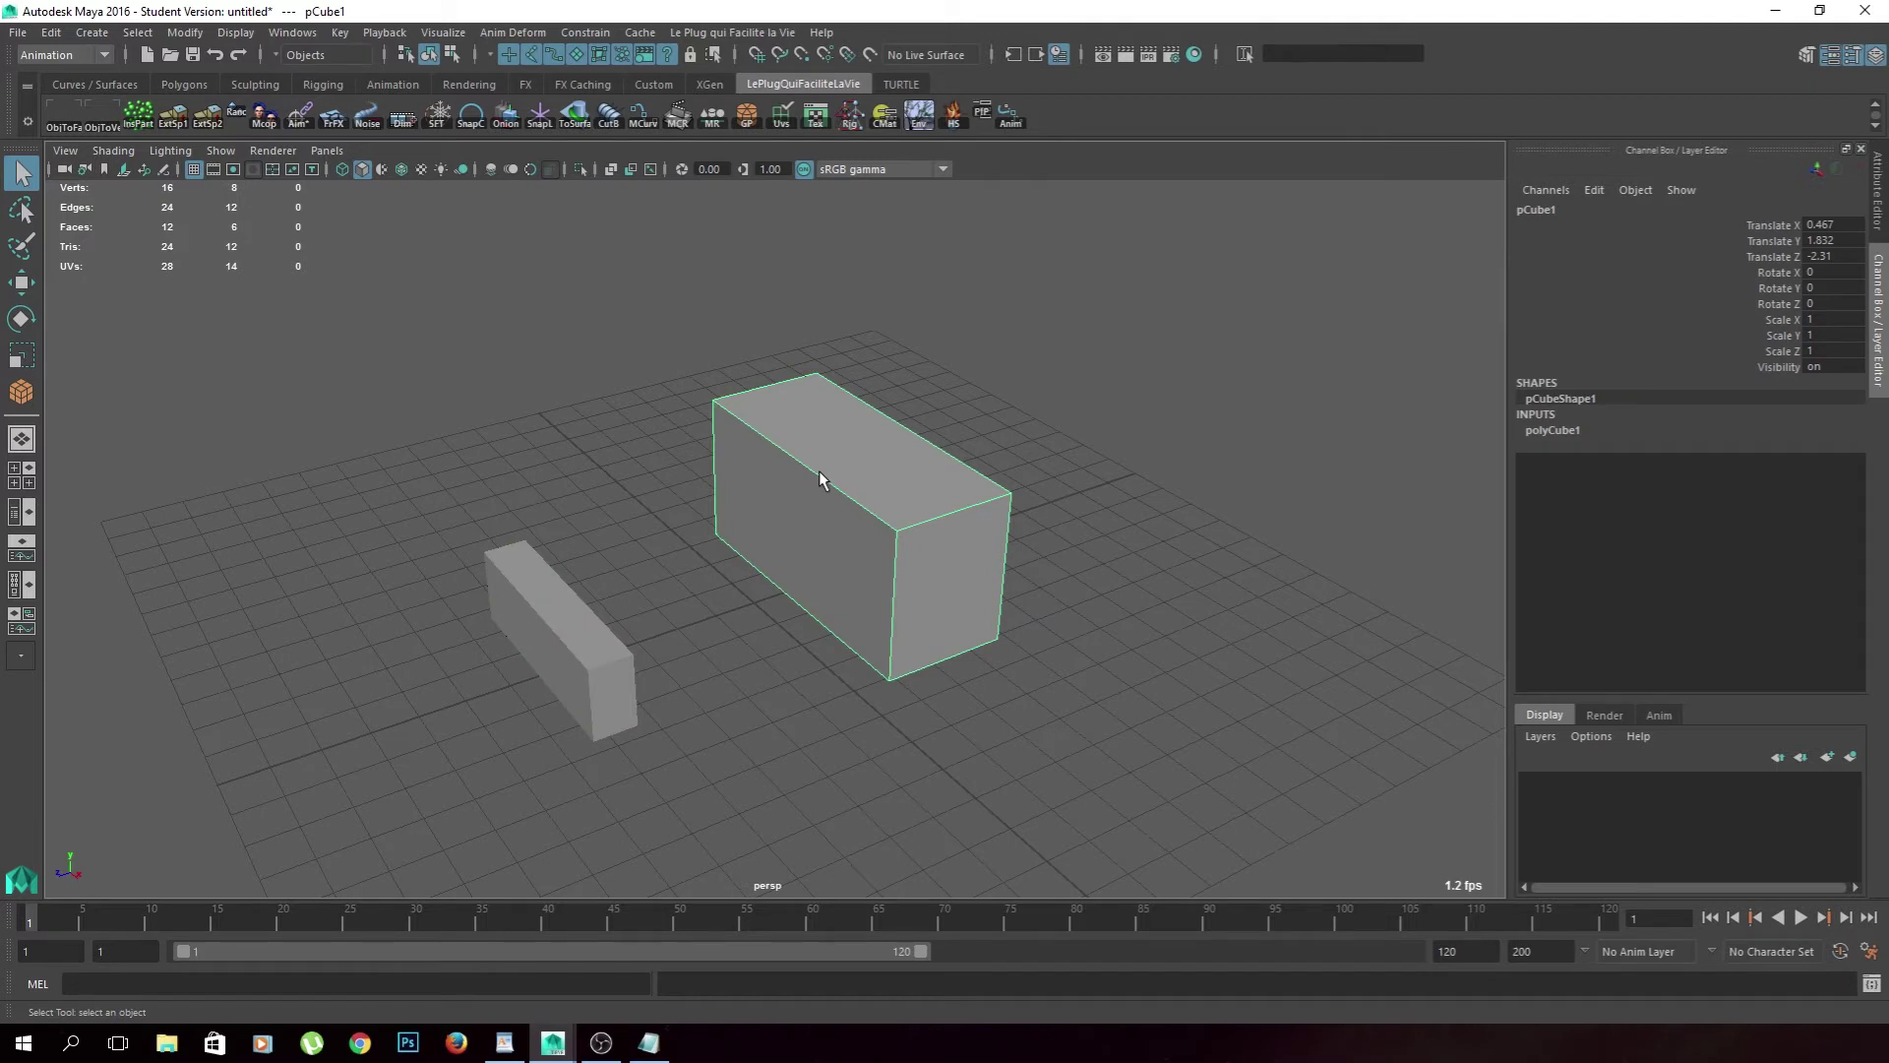
mouse_move(784, 476)
right_mouse_down()
mouse_move(784, 512)
mouse_move(808, 436)
right_mouse_up()
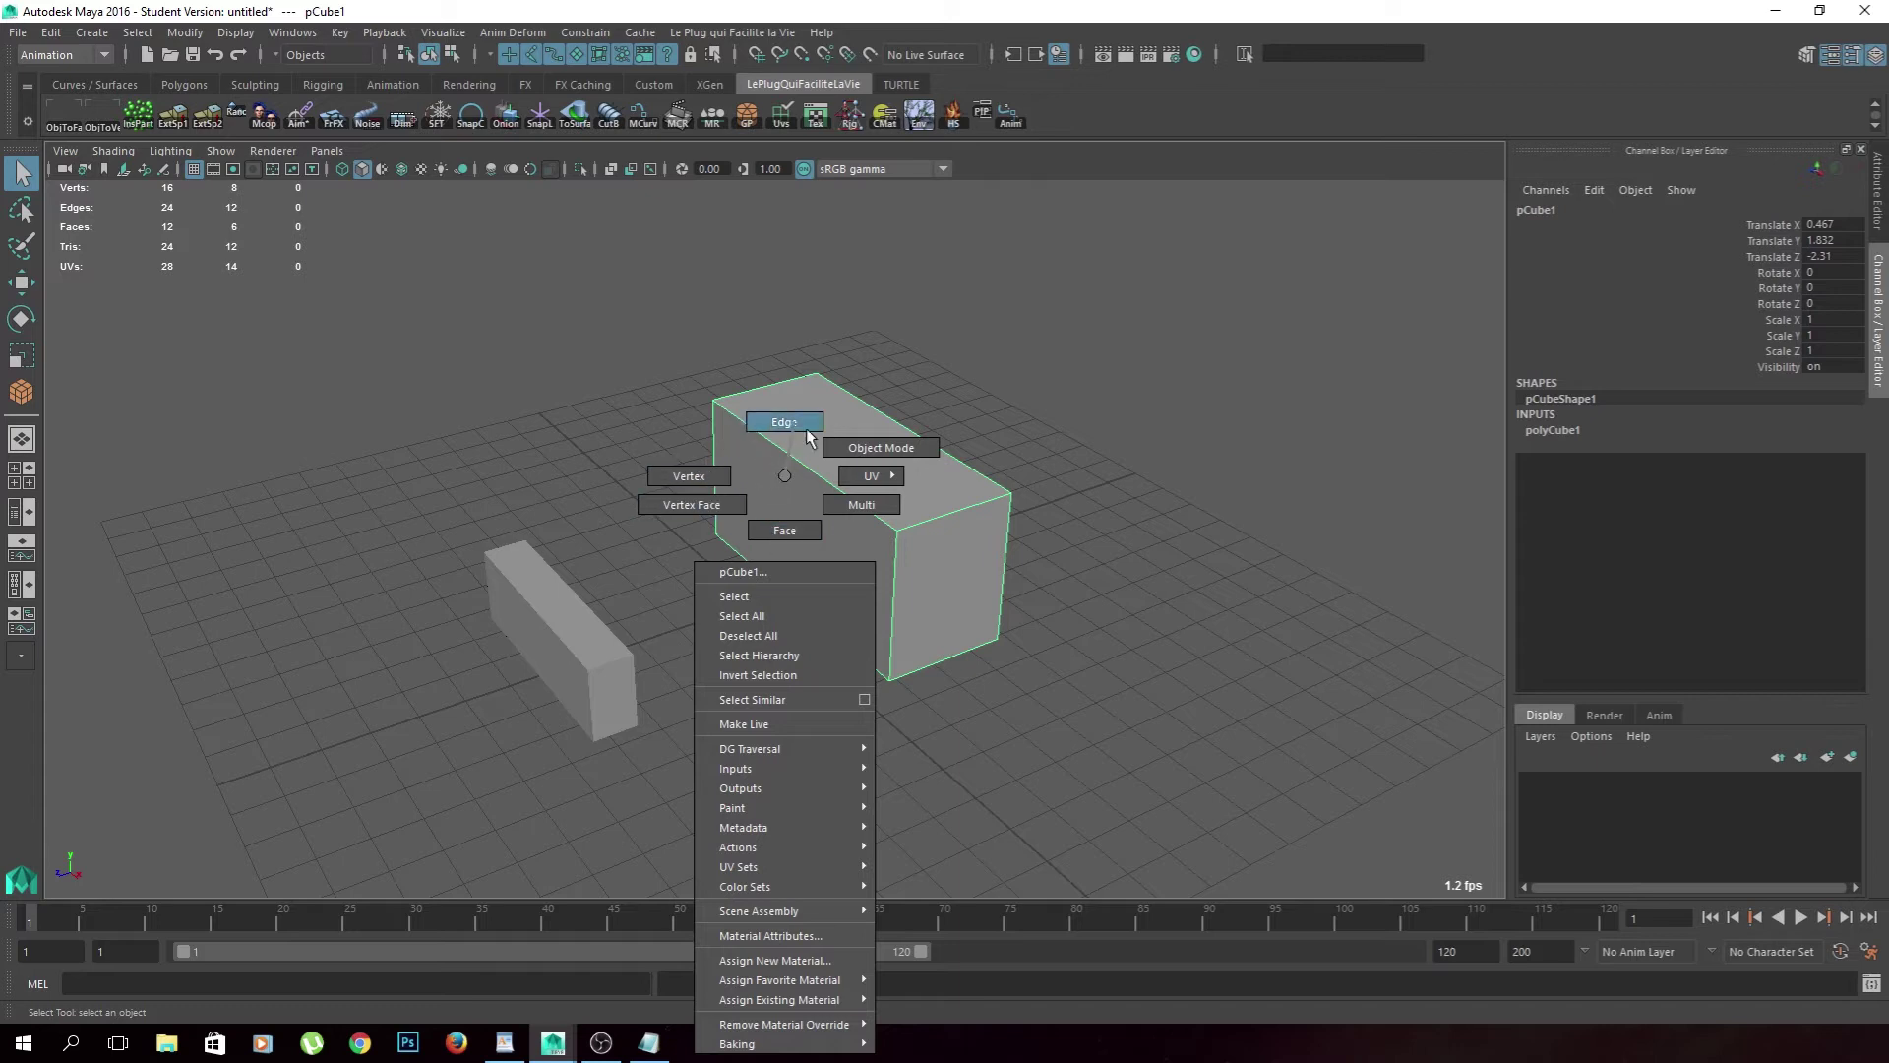
right_click_drag(806, 430, 784, 475)
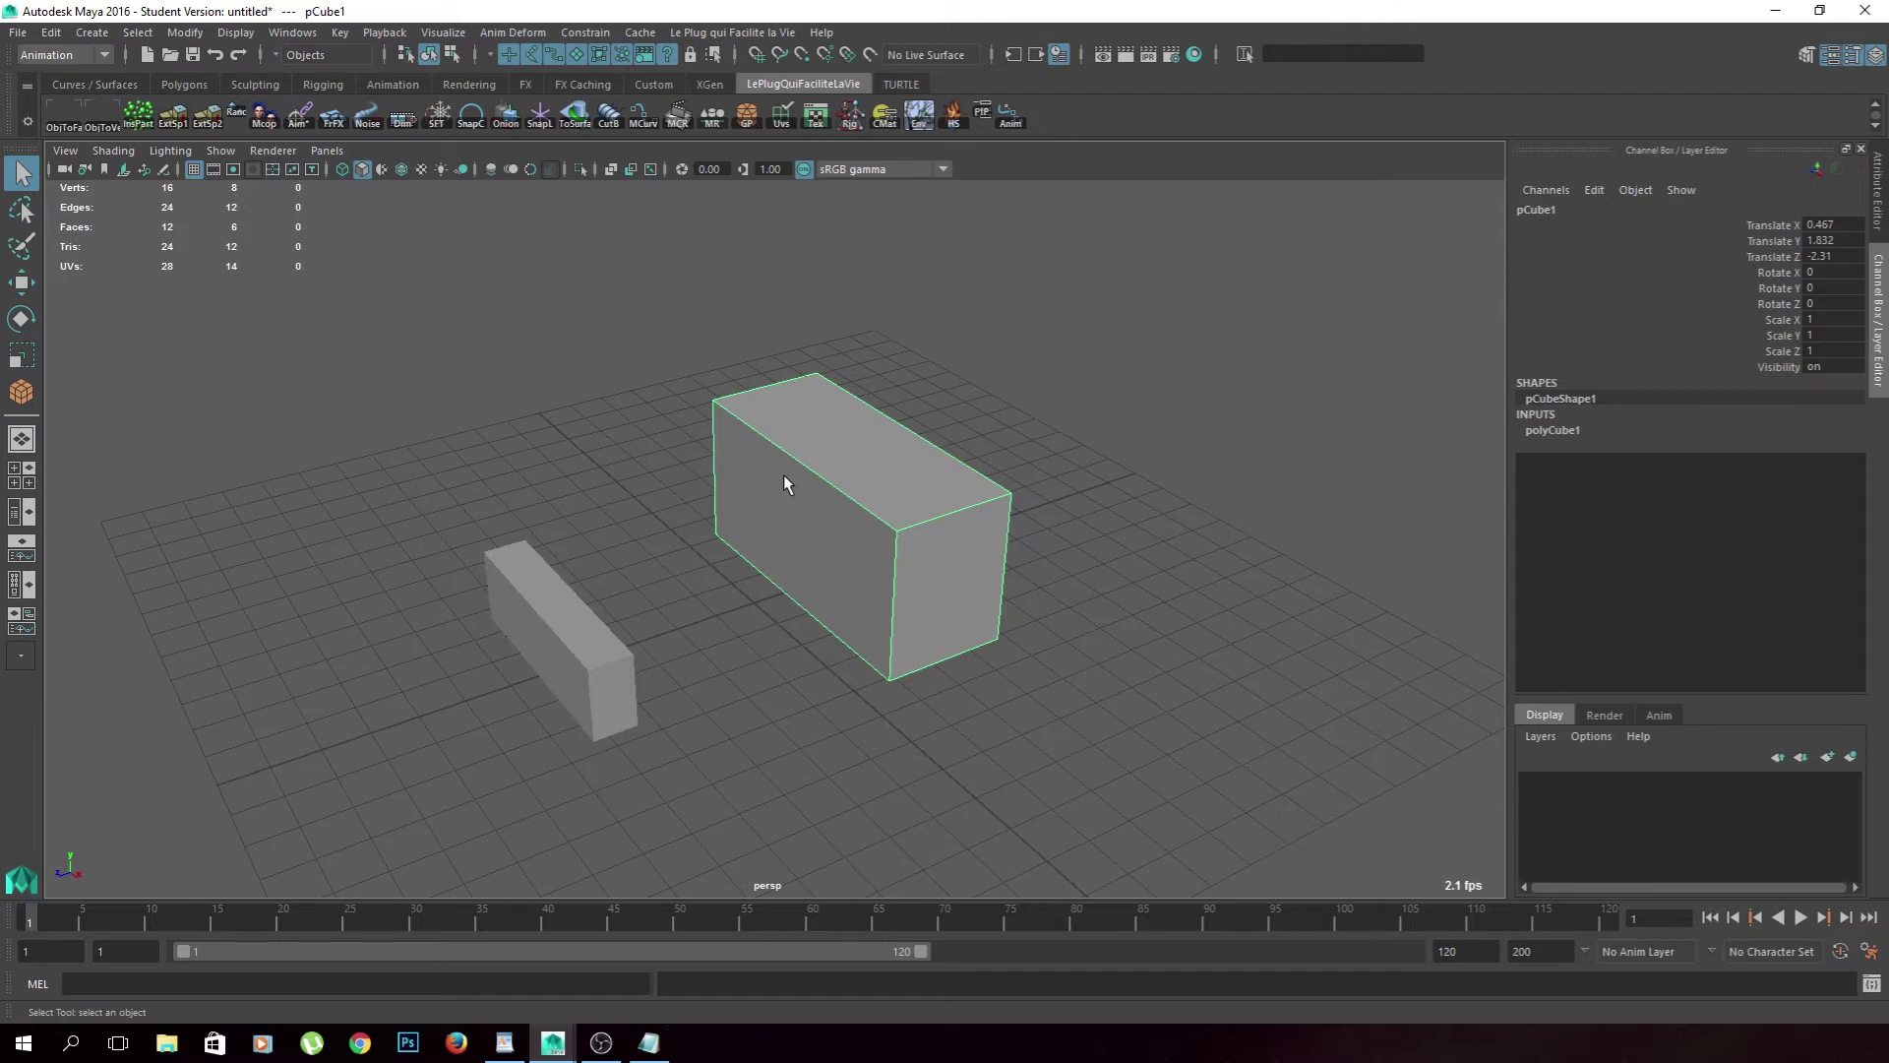
Switch the large box to edge mode with F10 and pick an edge.
key("F11")
key("F9")
key("F10")
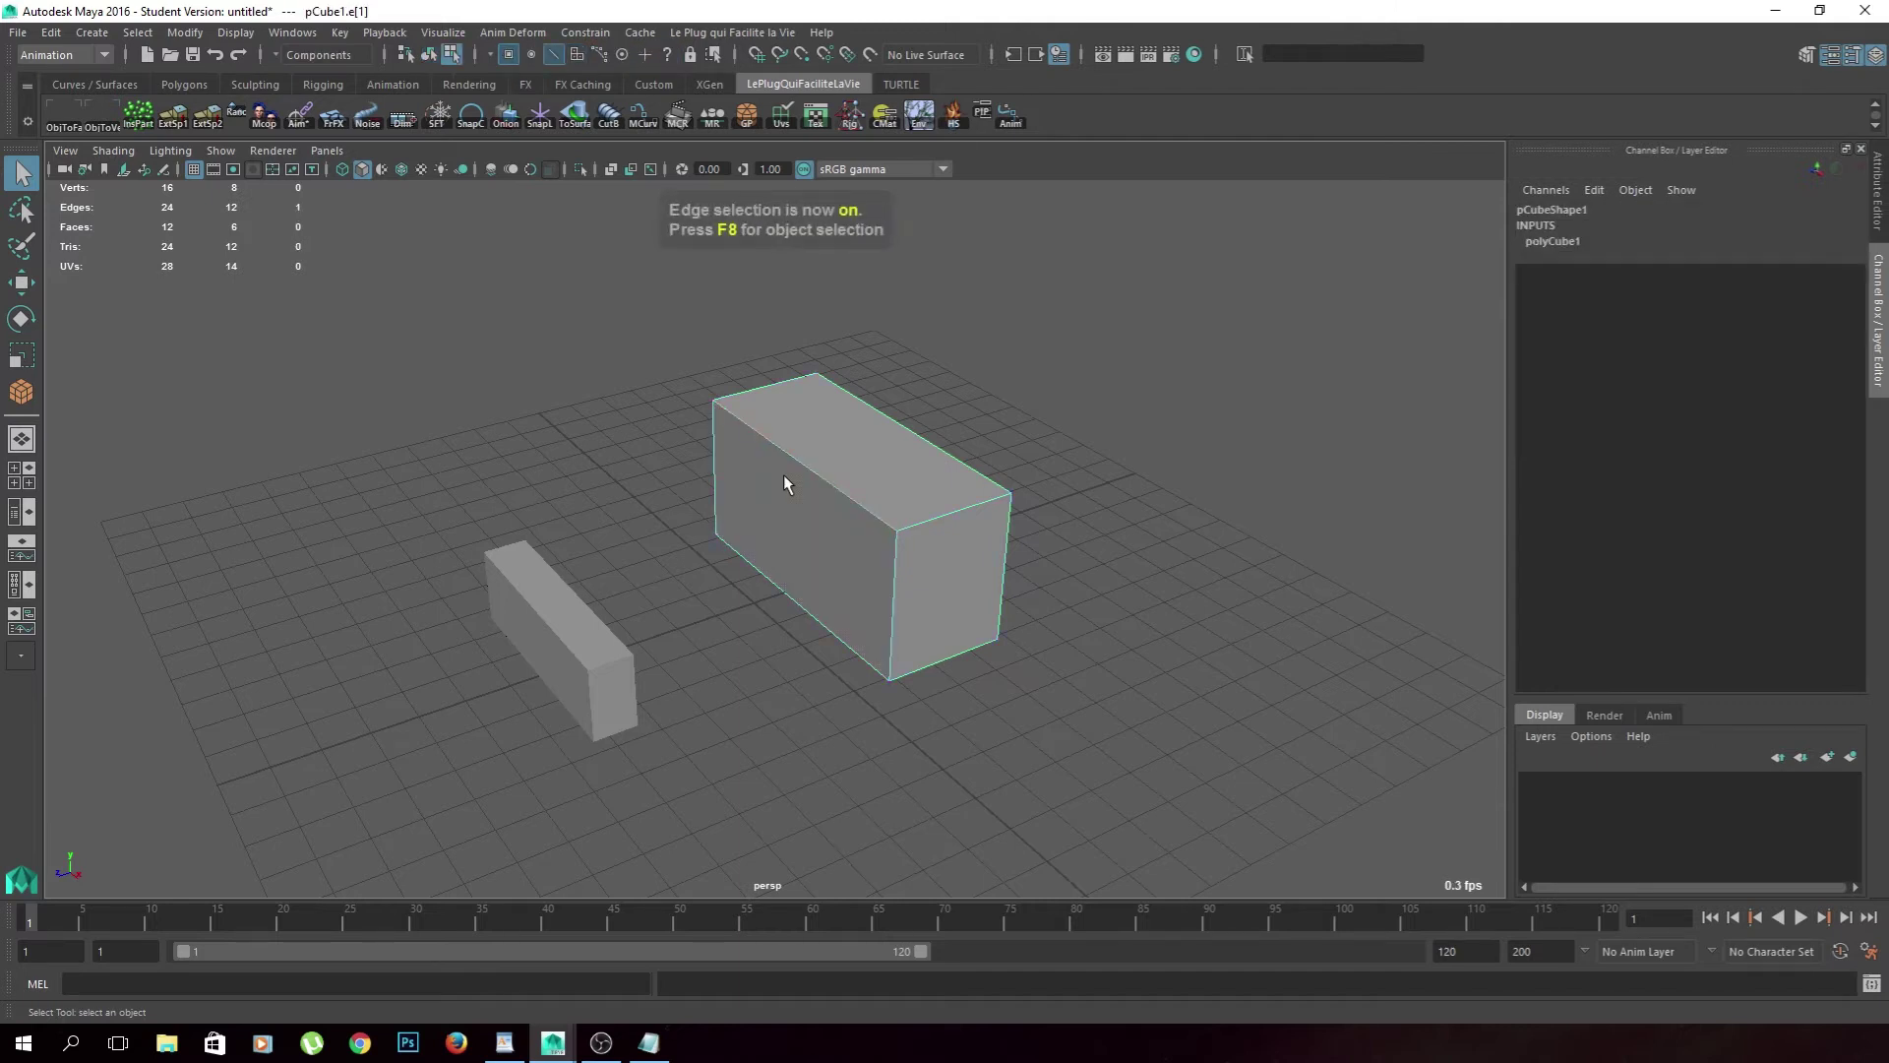
left_click(783, 474)
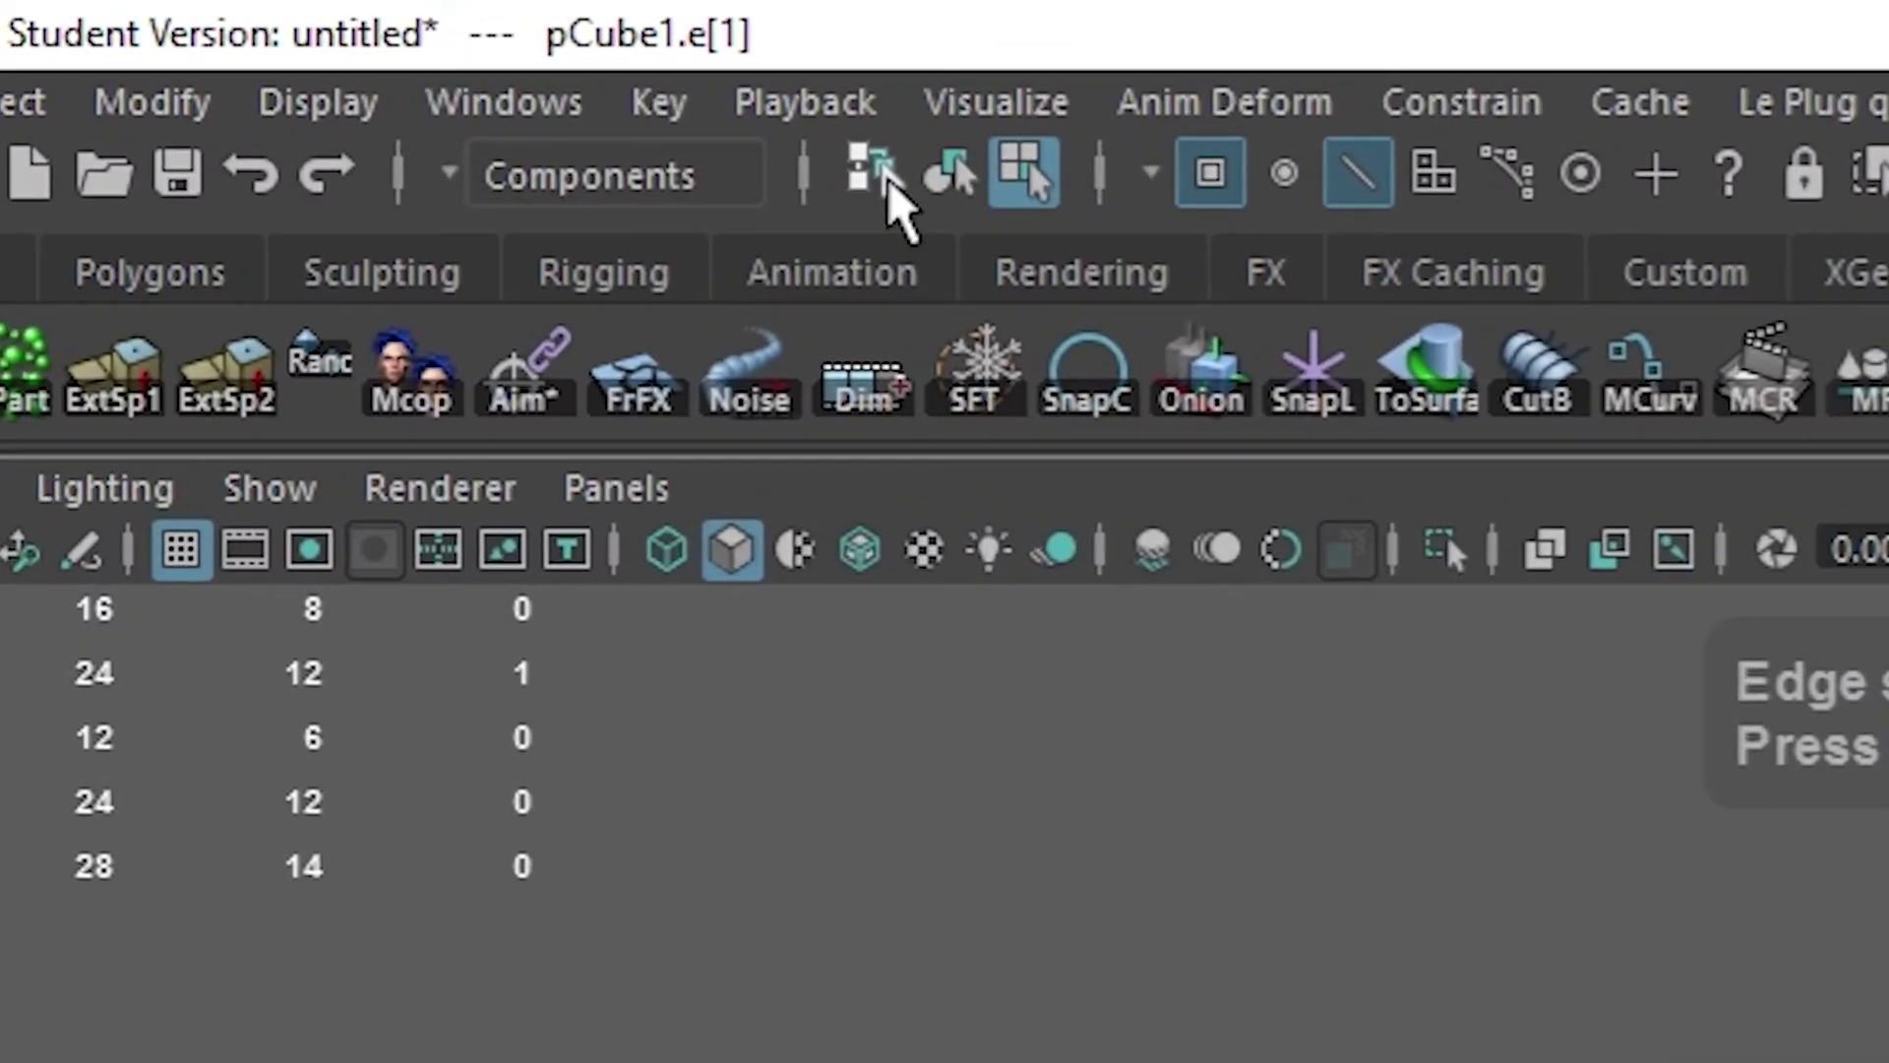
left_click(943, 175)
left_click(1035, 176)
Return to object mode with F8 and delete the small box.
key("F8")
left_click(572, 615)
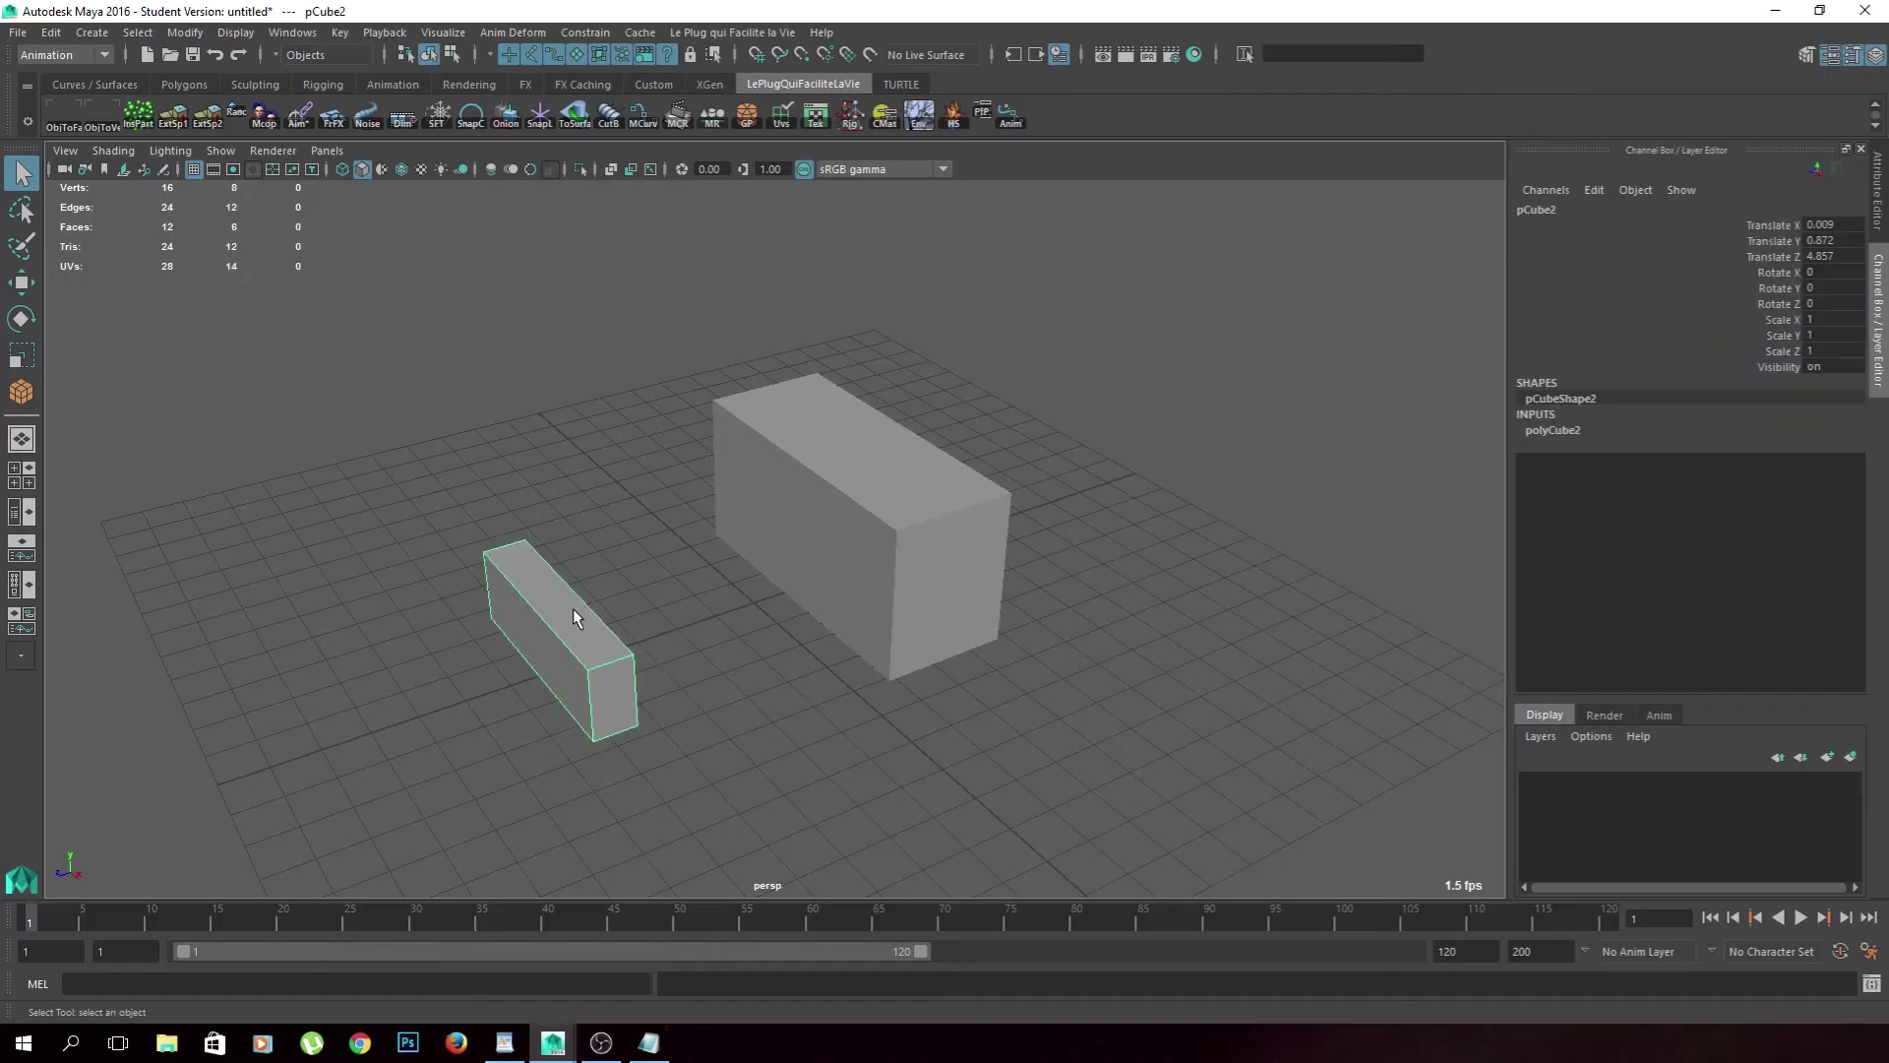
key("Delete")
left_click(884, 522)
Bevel the box's top-right edge at fraction 0.4, then undo the bevel.
mouse_move(961, 653)
left_mouse_down("alt")
mouse_move(933, 642)
mouse_move(919, 577)
mouse_move(1012, 586)
mouse_move(938, 610)
mouse_move(936, 556)
left_mouse_up("alt")
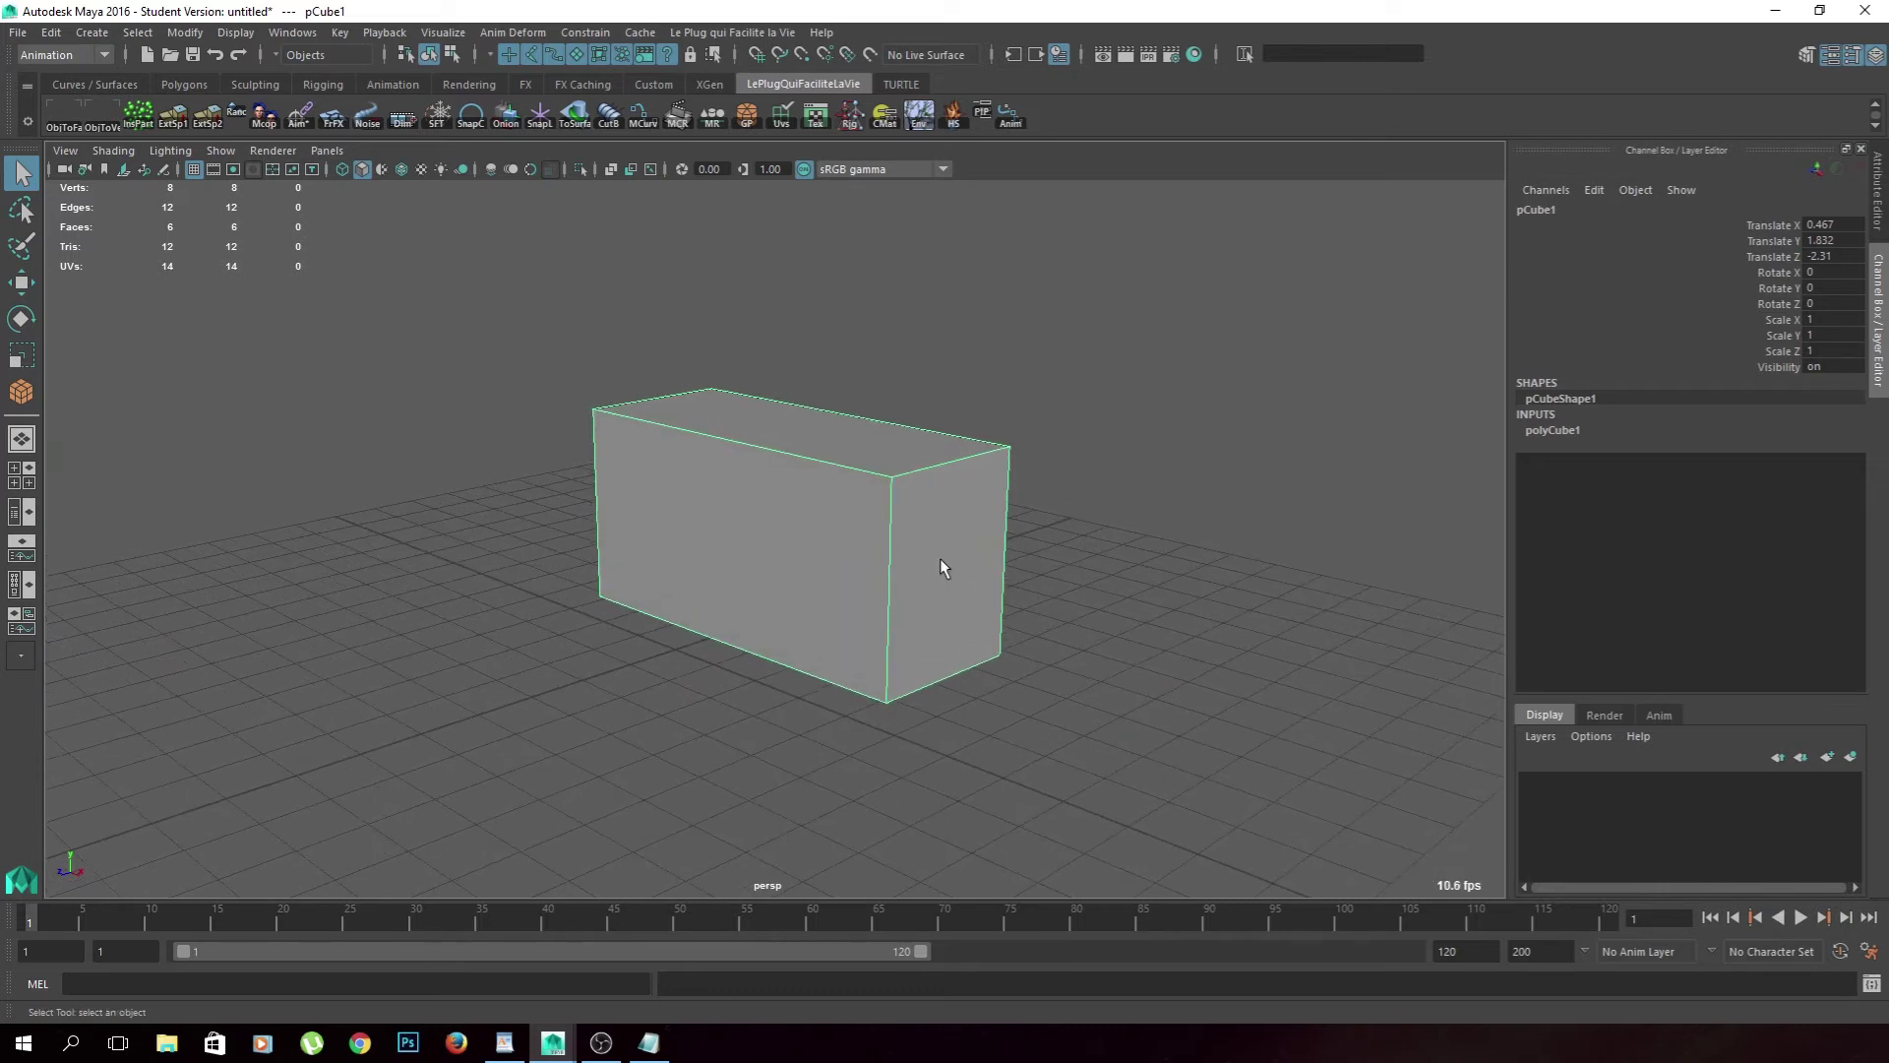
mouse_move(932, 493)
left_mouse_down("alt")
mouse_move(954, 493)
mouse_move(885, 549)
left_mouse_up("alt")
right_click_drag(885, 540, 899, 427)
key("ctrl+a")
left_click(895, 492)
right_click_drag(876, 529, 983, 485, "shift")
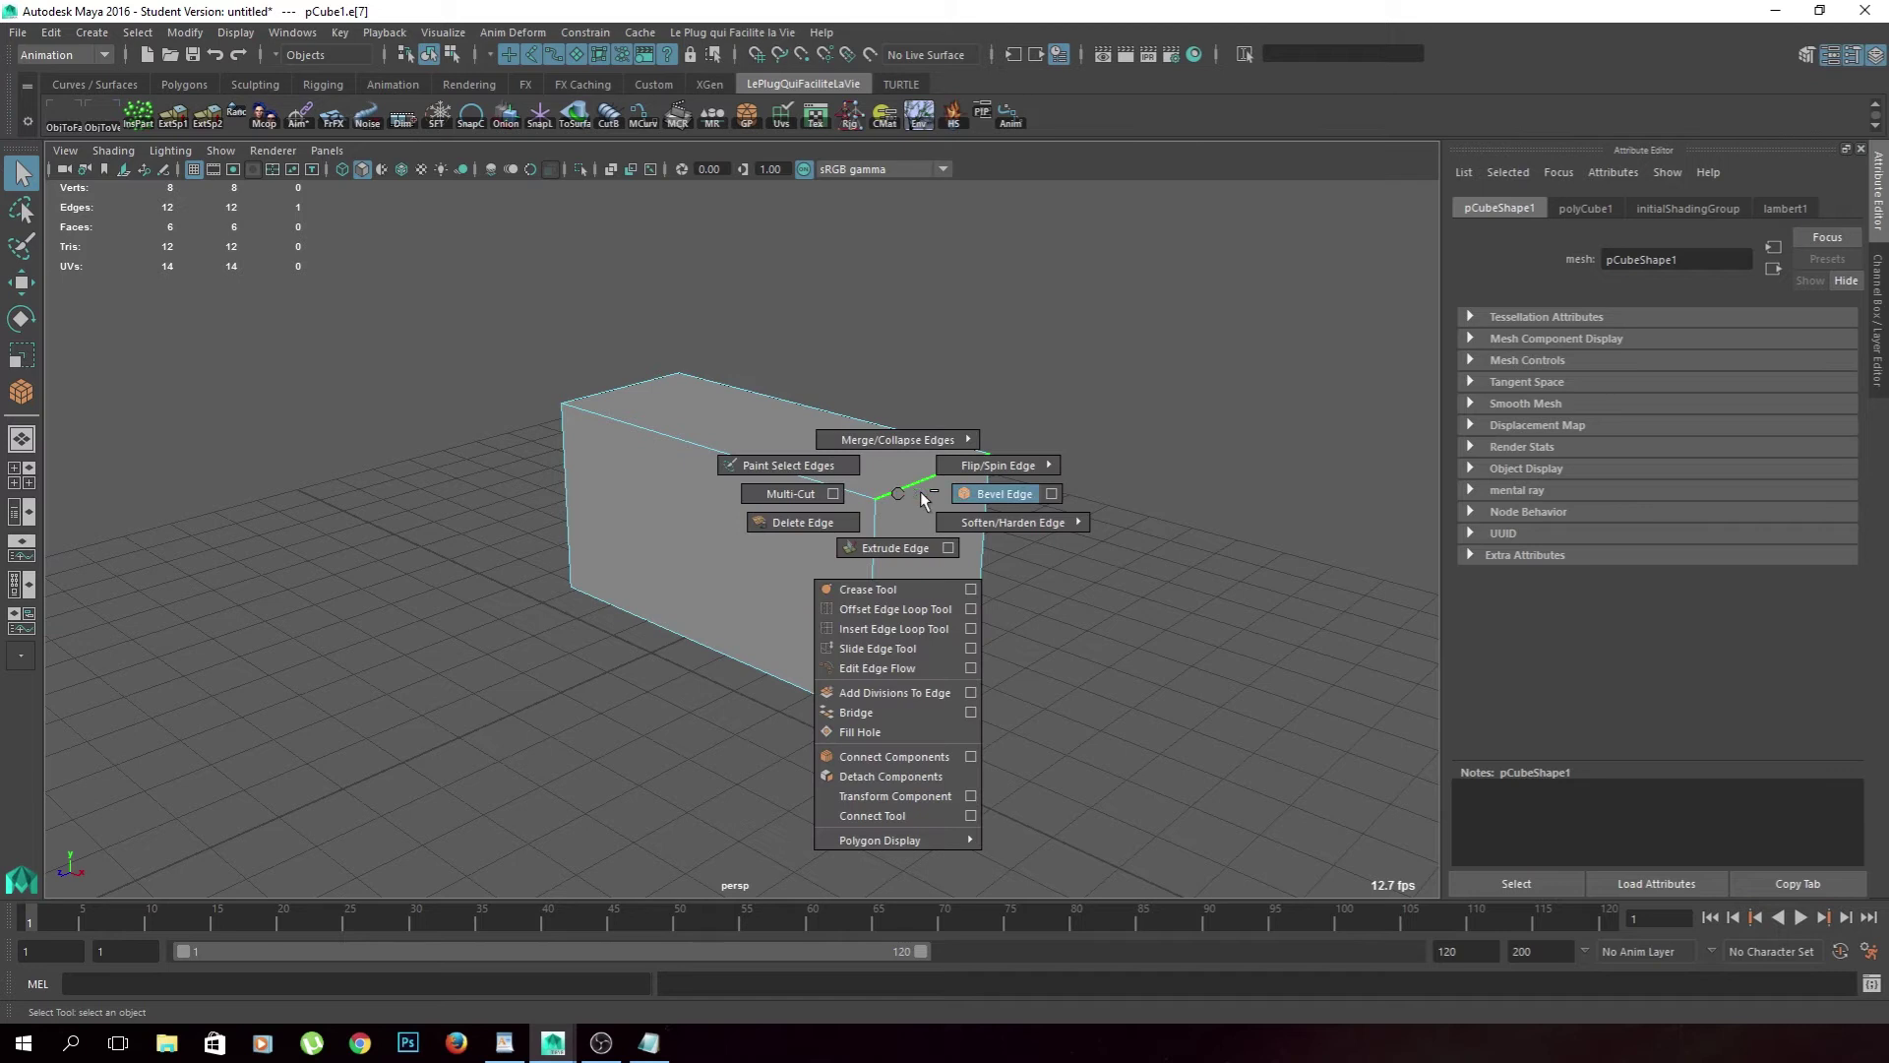
middle_click_drag(959, 478, 919, 443)
left_click_drag(919, 442, 974, 443, "alt")
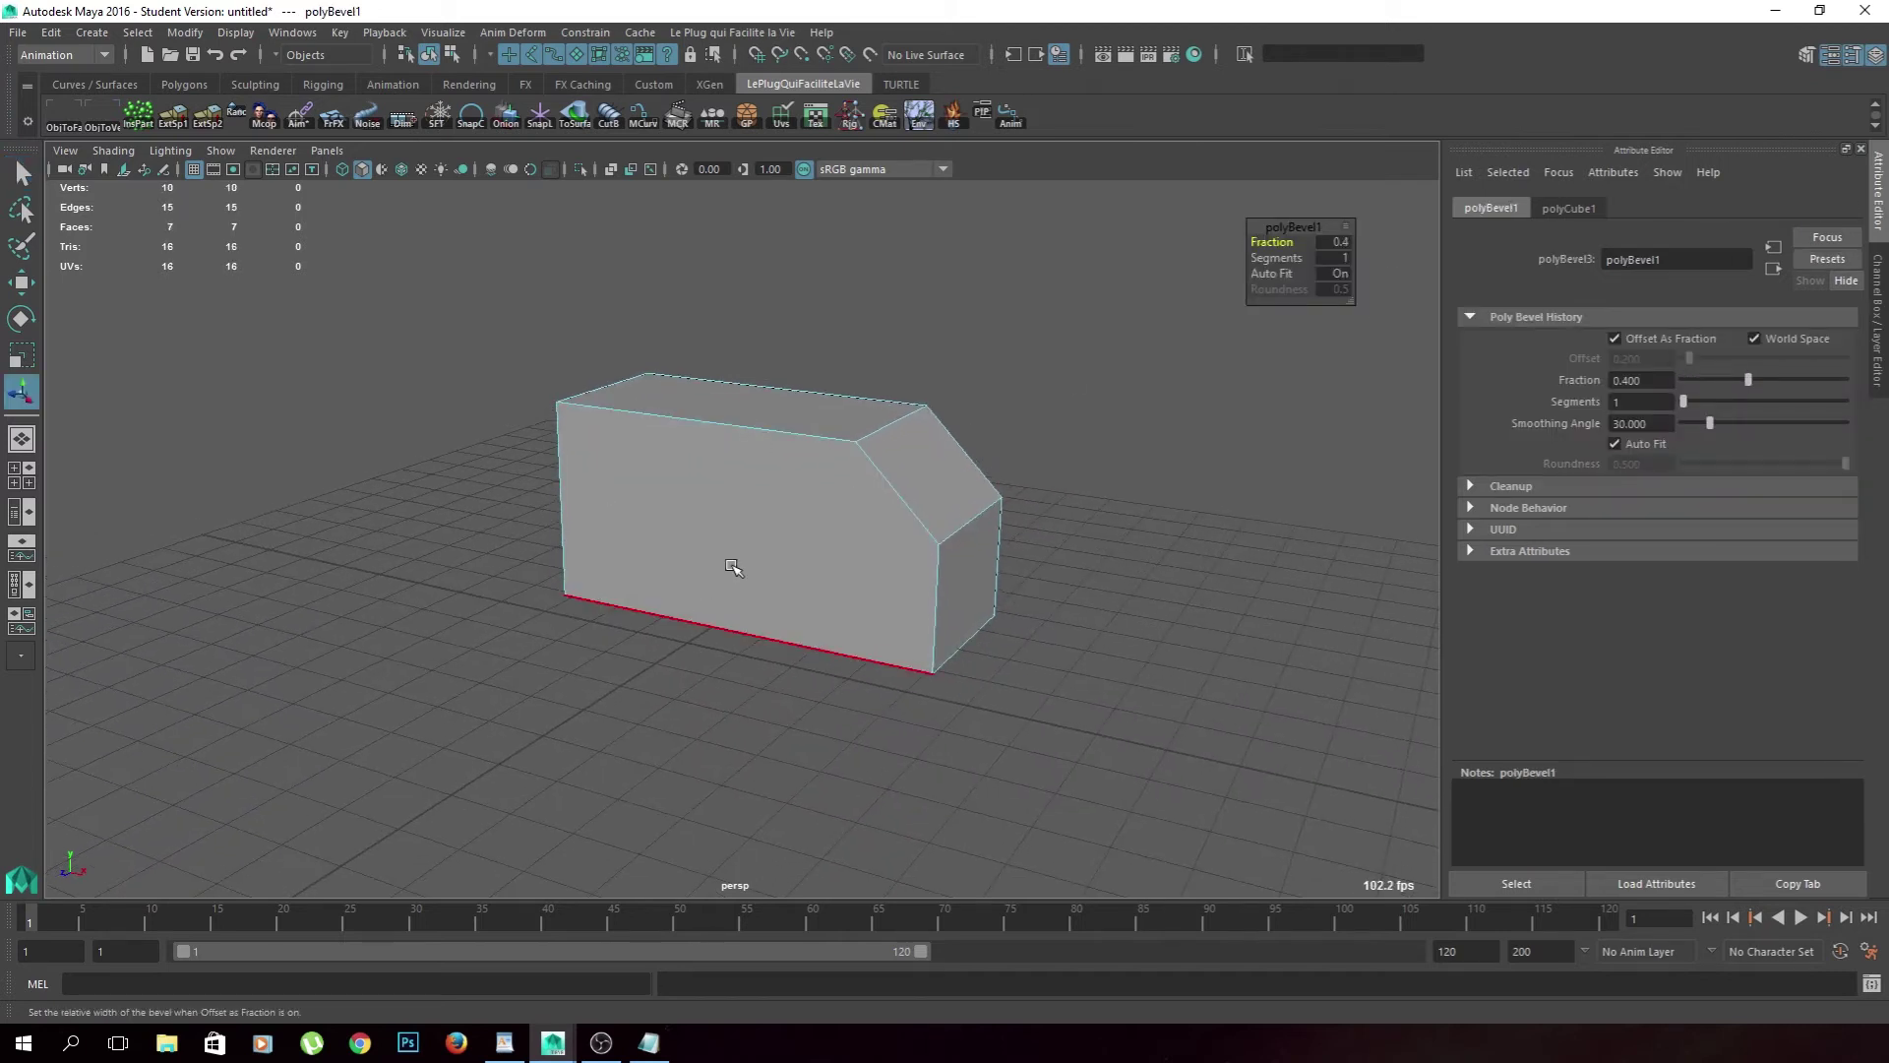
left_click(1102, 561)
key("ctrl+z")
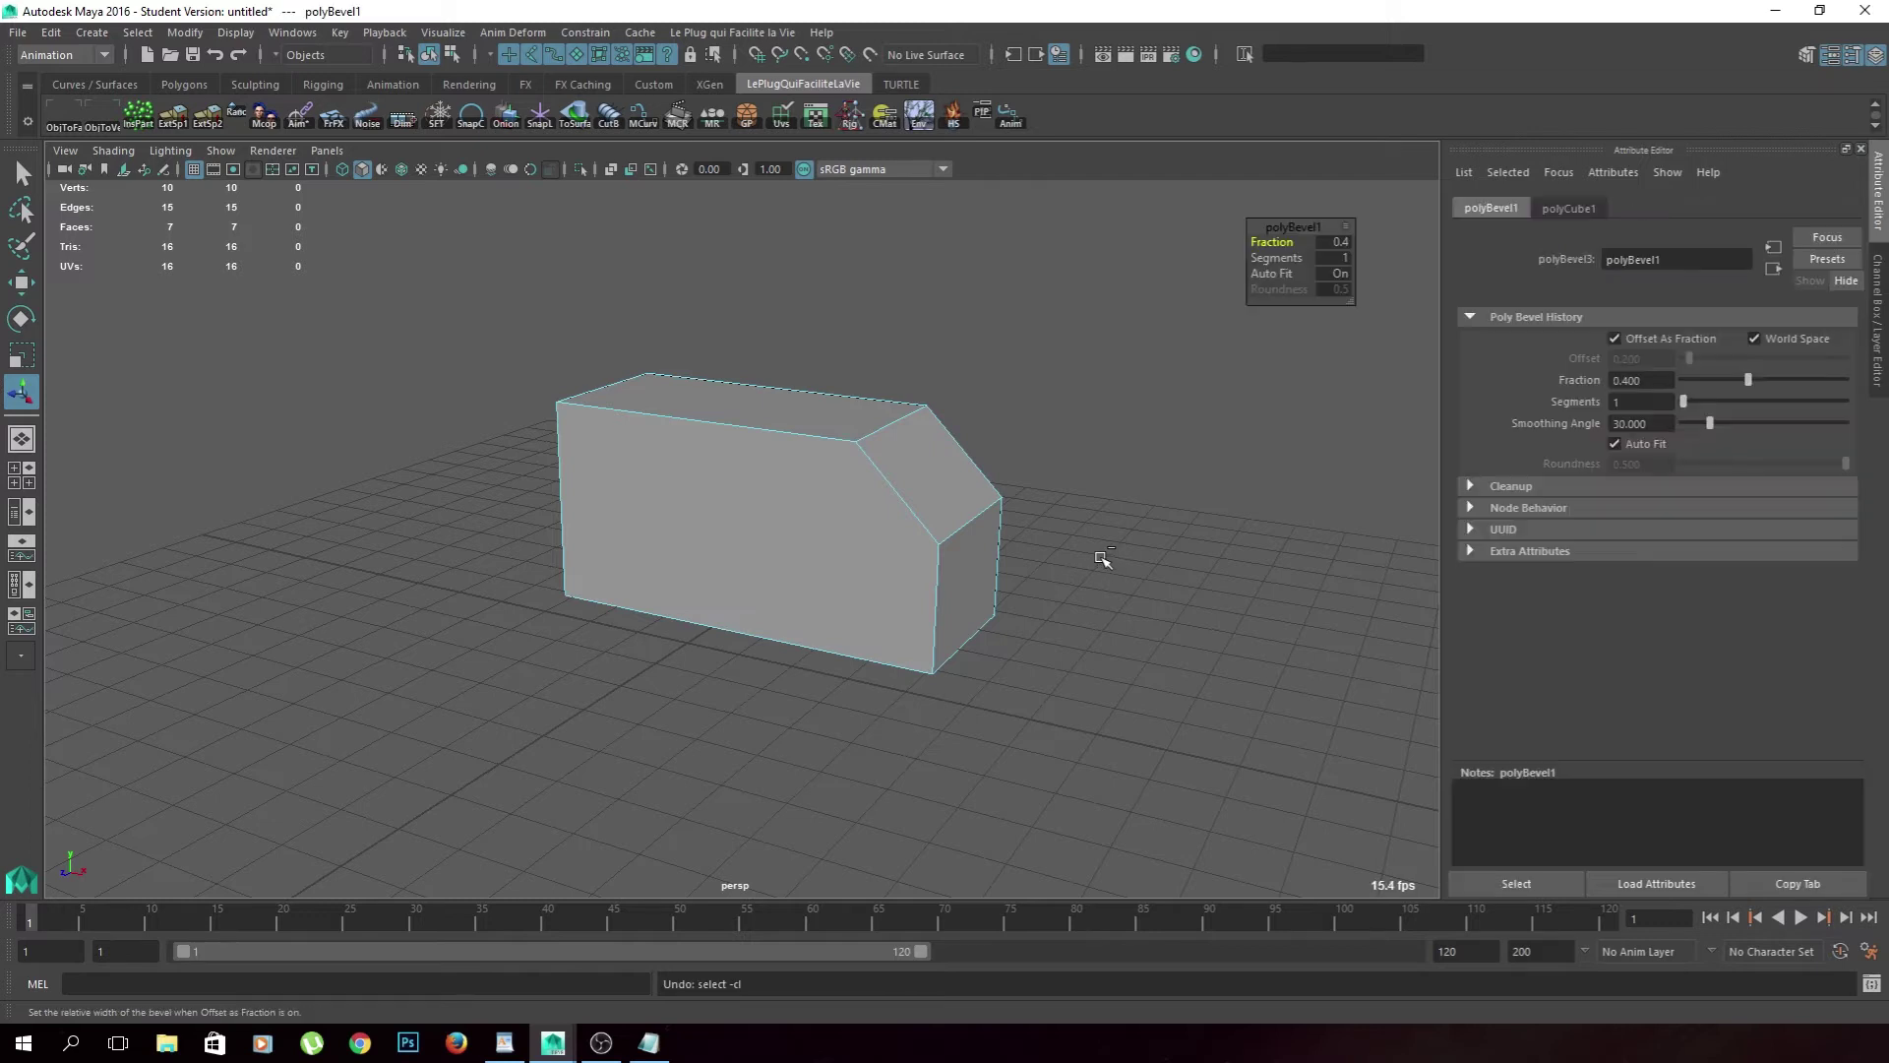
key("ctrl+z")
Bevel the box's top edge and raise the bevel segments to 2.
left_click(1041, 536)
left_click_drag(1041, 536, 826, 421, "alt")
mouse_move(821, 423)
right_mouse_down()
mouse_move(825, 468)
mouse_move(864, 359)
right_mouse_up()
left_click(826, 464)
right_click_drag(865, 438, 959, 445, "shift")
mouse_move(959, 445)
left_mouse_down("alt")
mouse_move(882, 467)
mouse_move(898, 518)
left_mouse_up("alt")
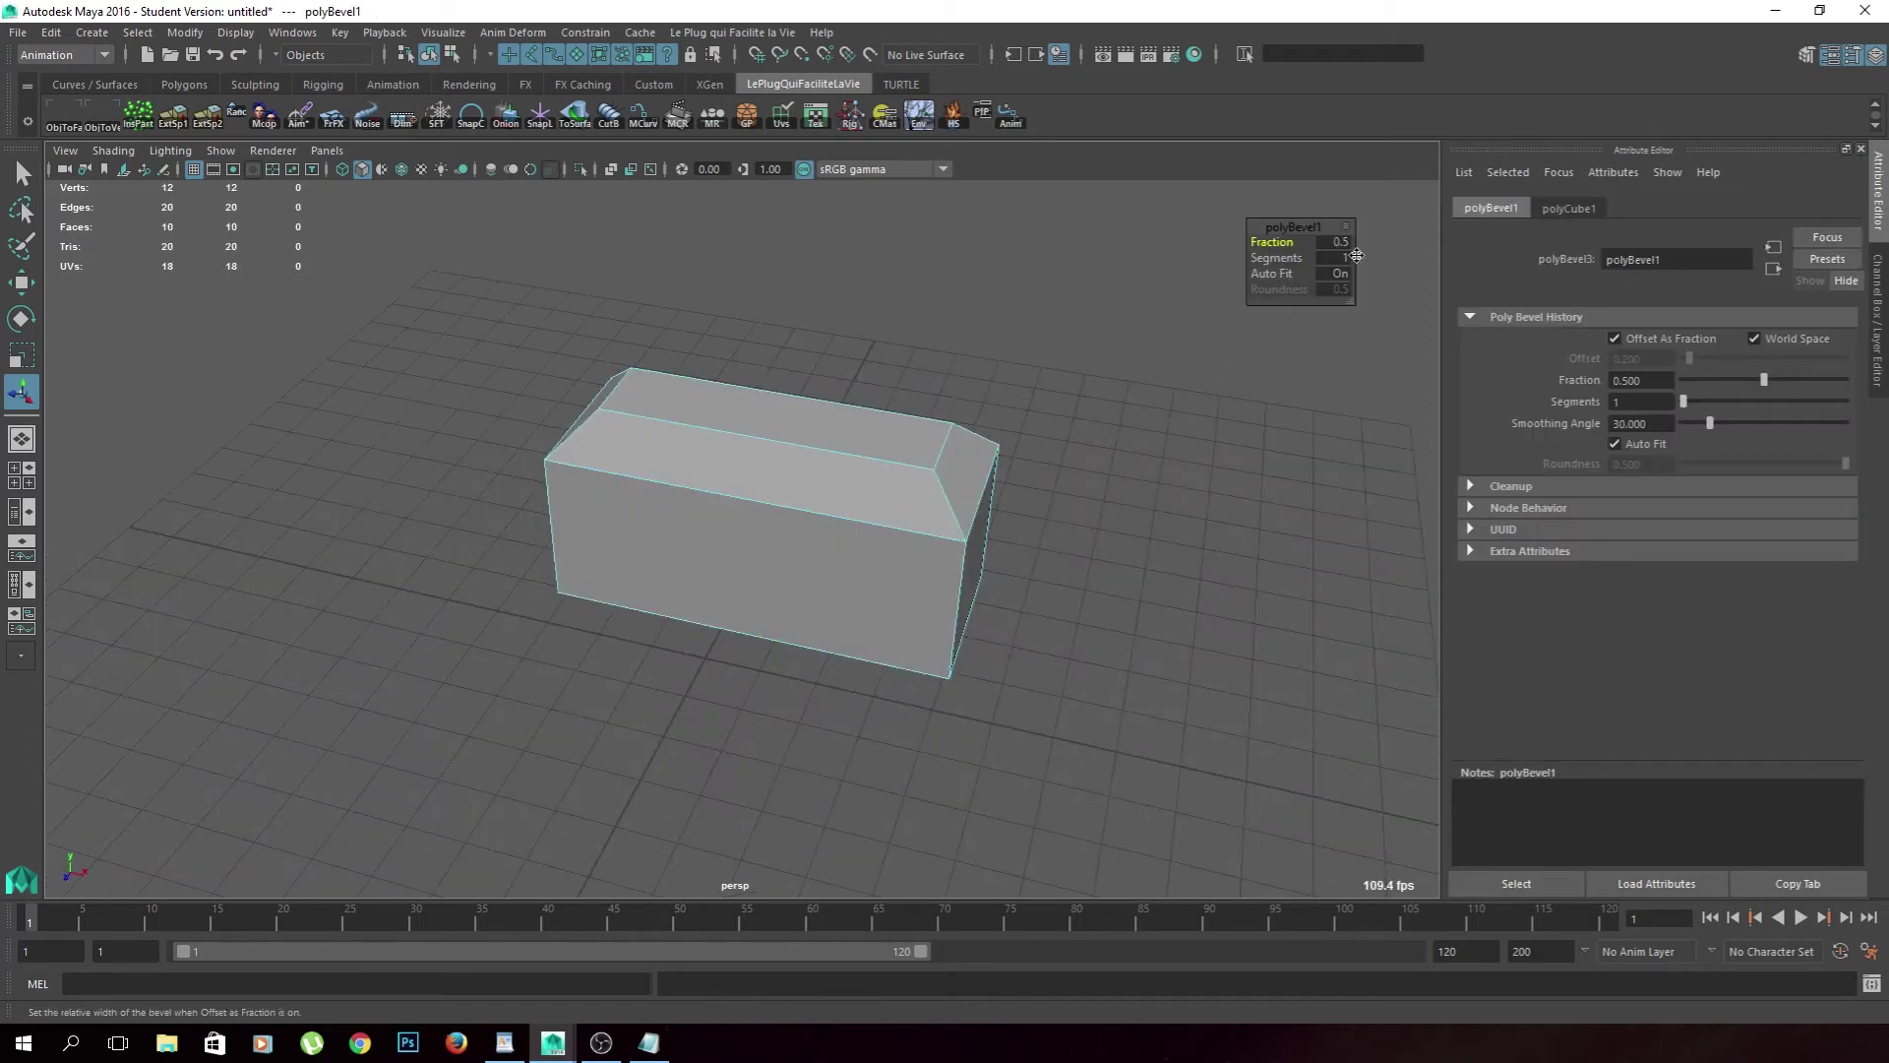
mouse_move(1277, 258)
left_mouse_down()
mouse_move(1270, 242)
mouse_move(966, 453)
mouse_move(974, 470)
mouse_move(590, 437)
left_mouse_up()
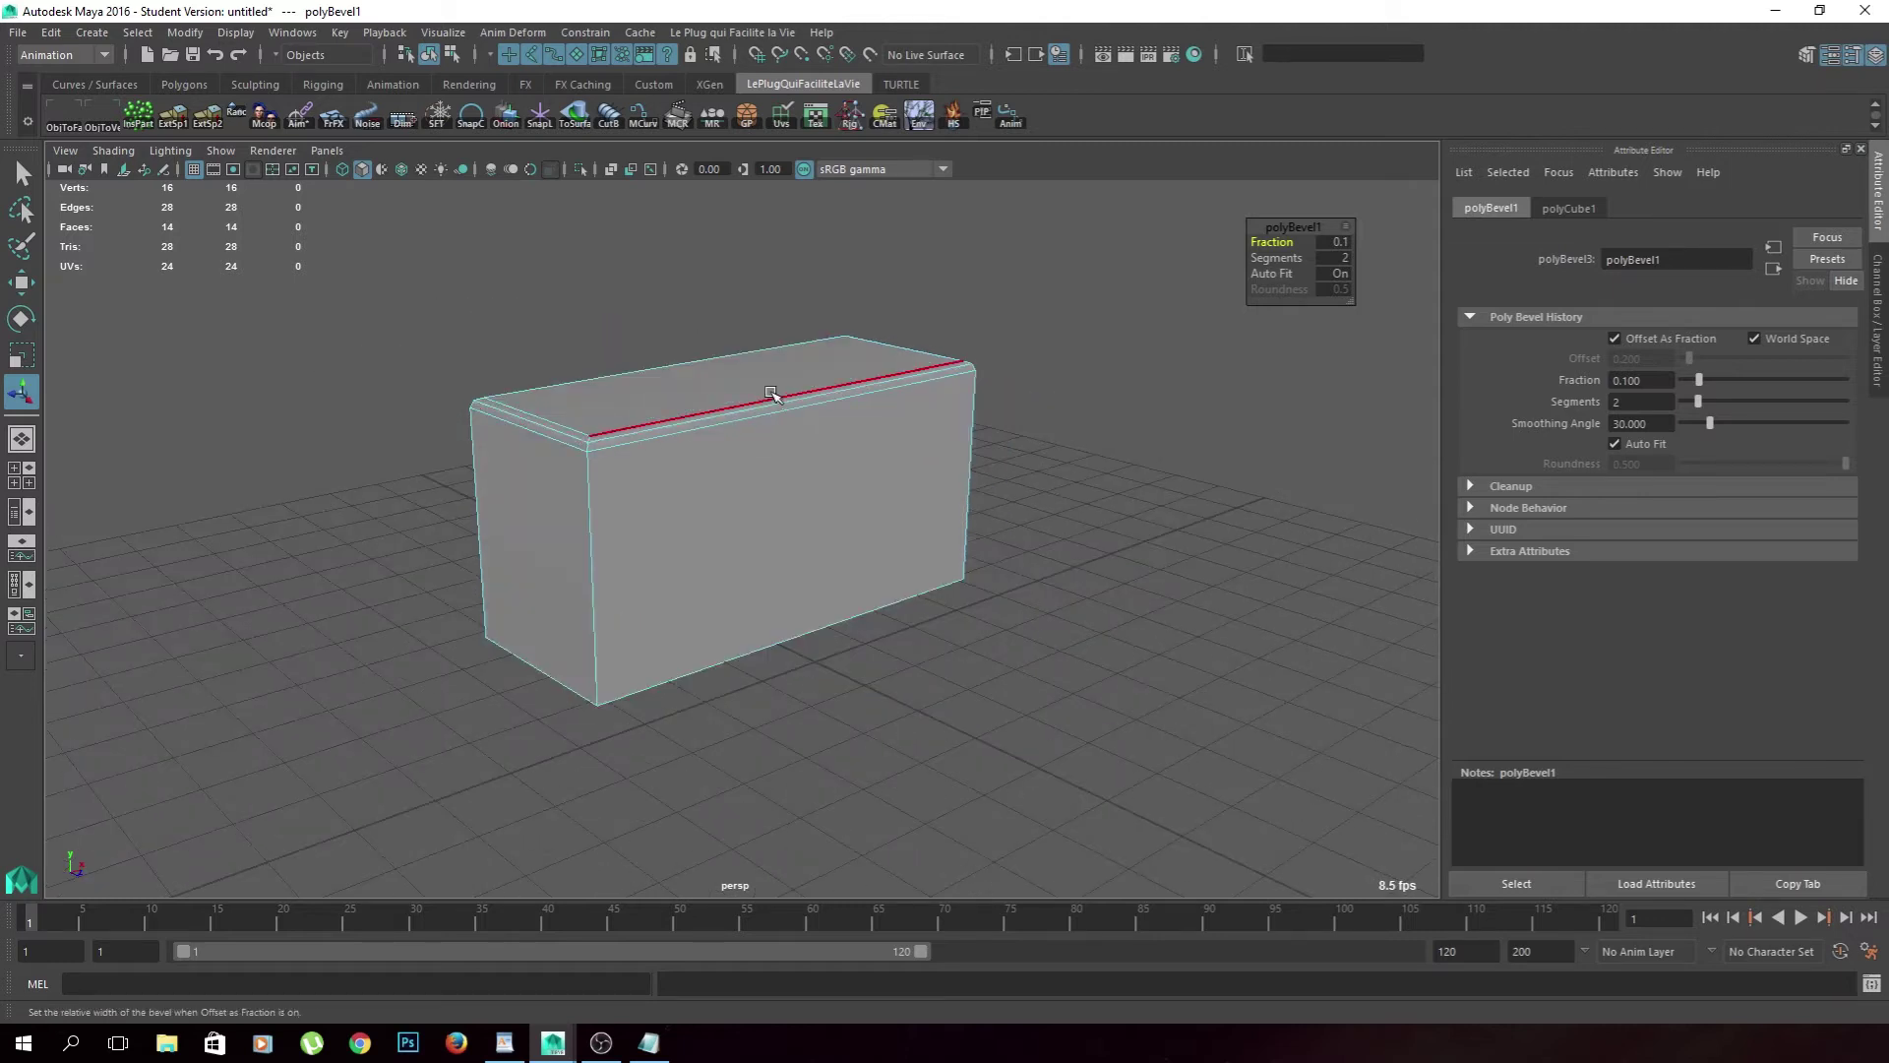
Toggle the bevelled box between smooth preview (3) and normal display (1).
left_click(795, 499)
key("3")
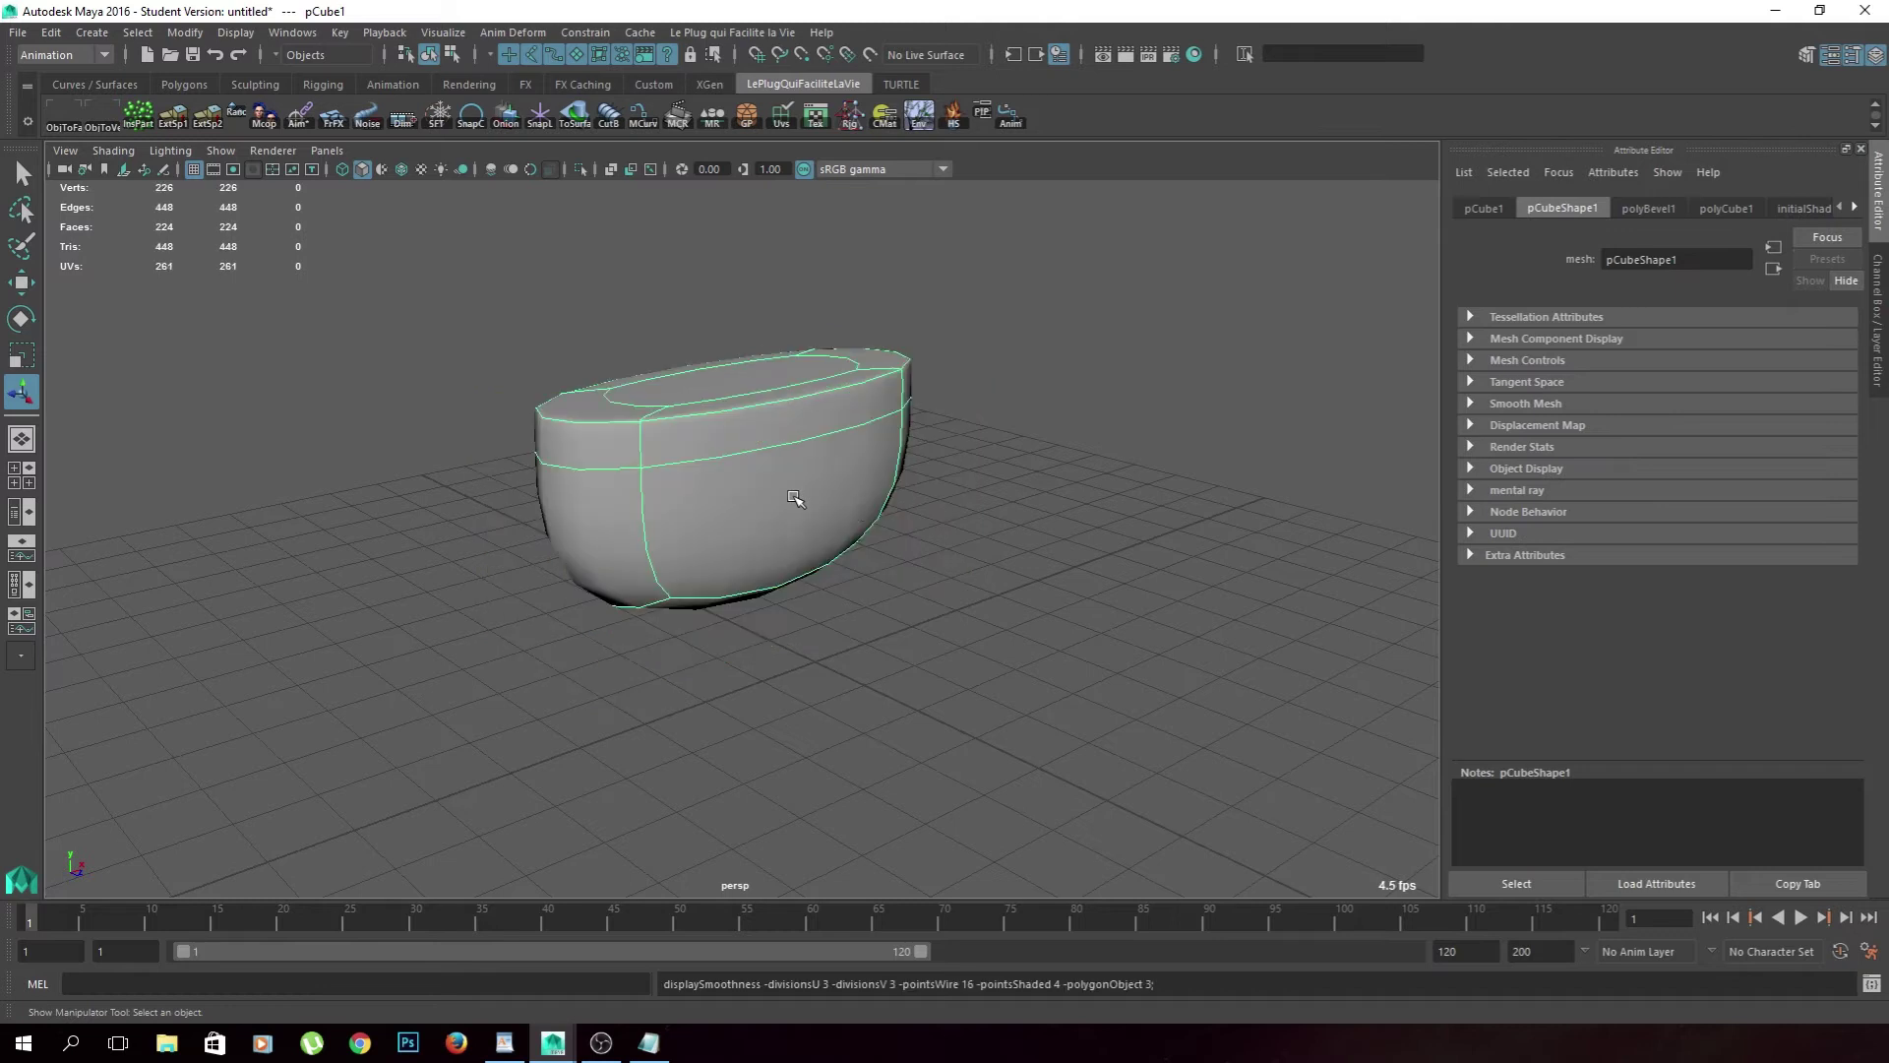
left_click(1082, 573)
left_click_drag(1082, 573, 792, 454, "alt")
left_click(746, 421)
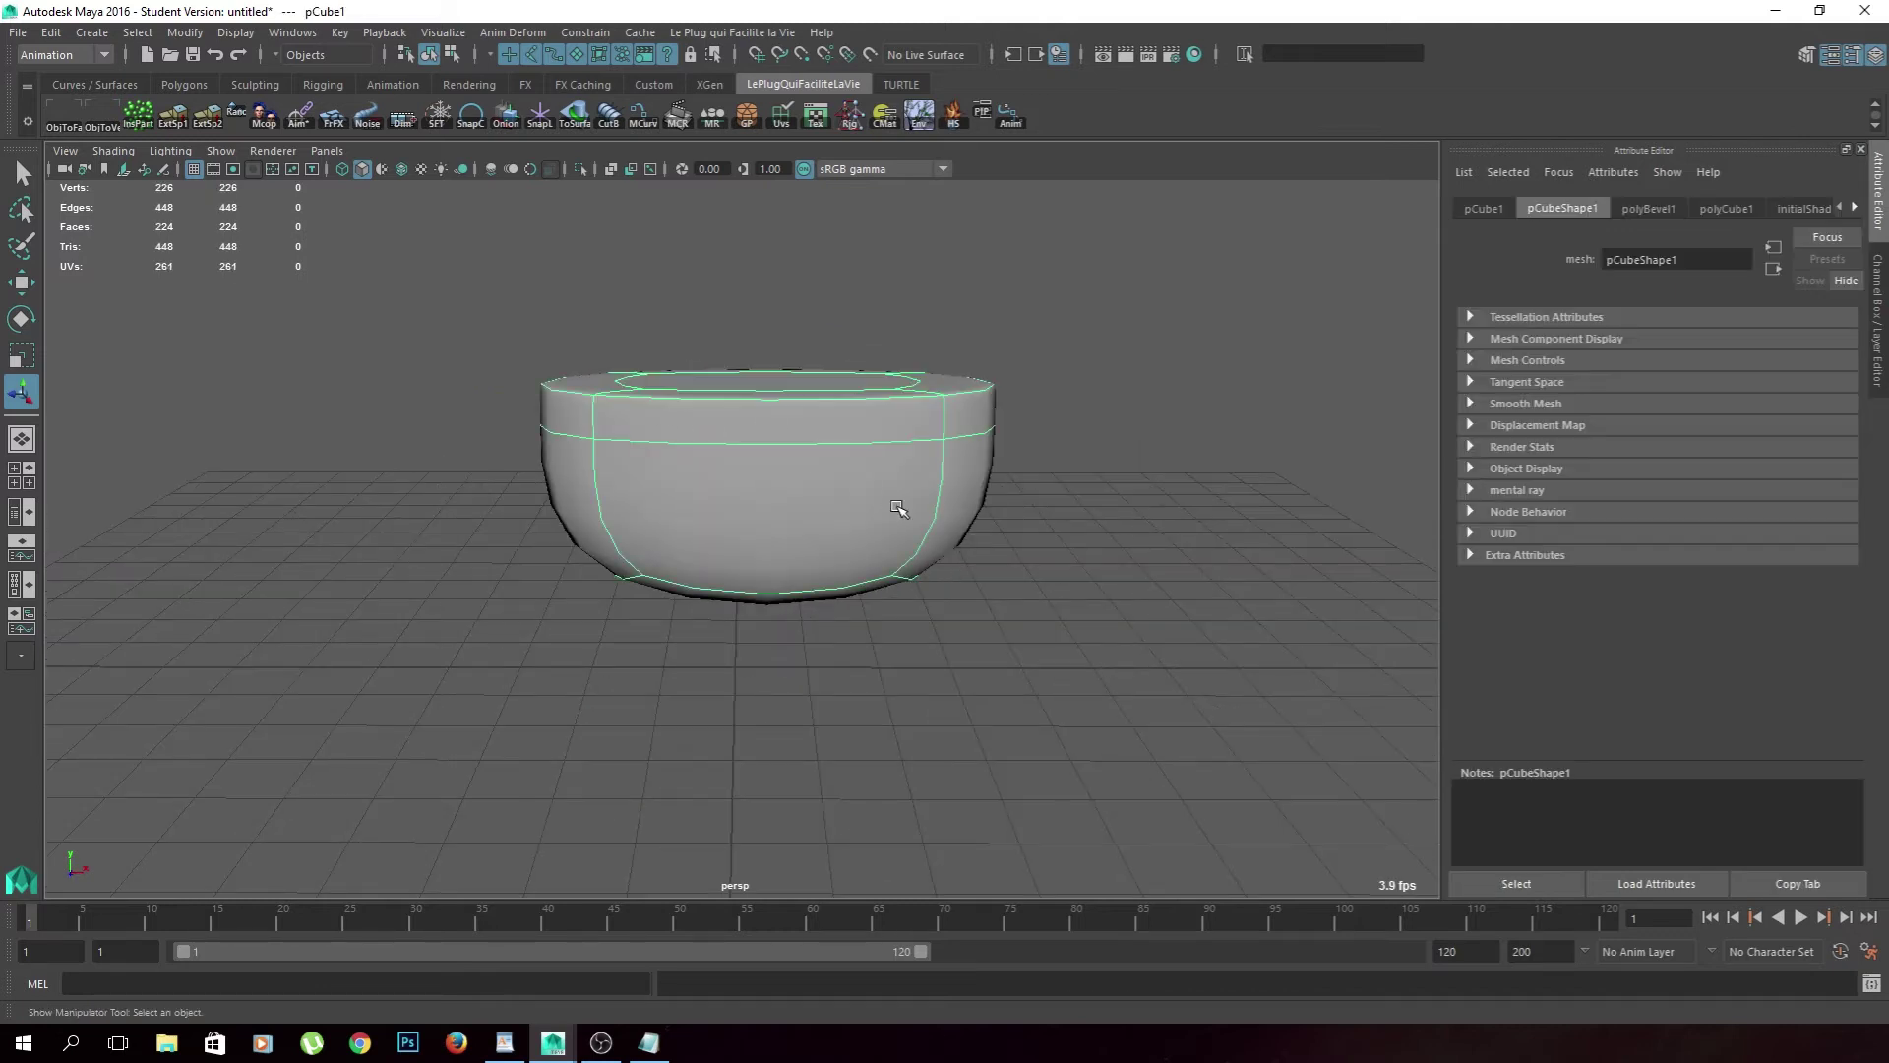
key("1")
key("ctrl+z")
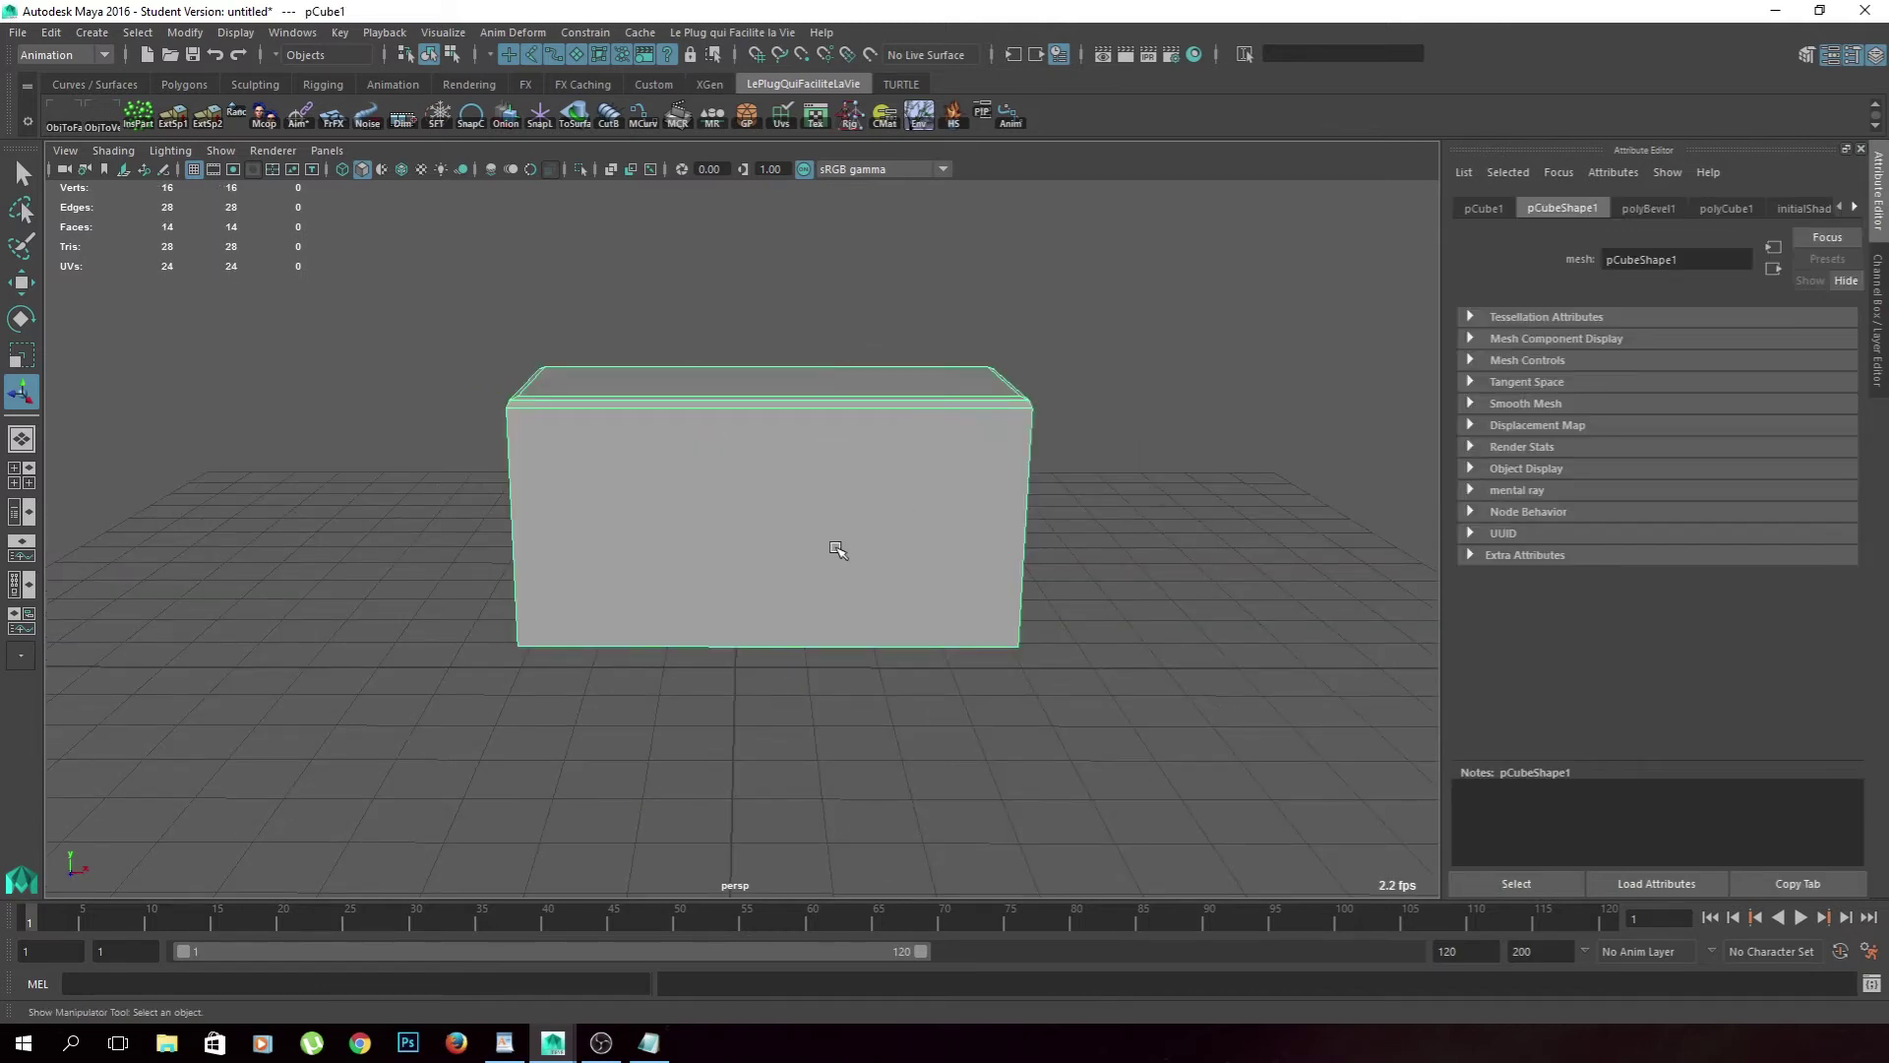
Delete the old box and create a new default polygon cube.
right_click_drag(795, 476, 890, 452)
key("Delete")
right_click_drag(786, 519, 786, 562, "shift")
left_click_drag(632, 653, 970, 751)
left_click(888, 610)
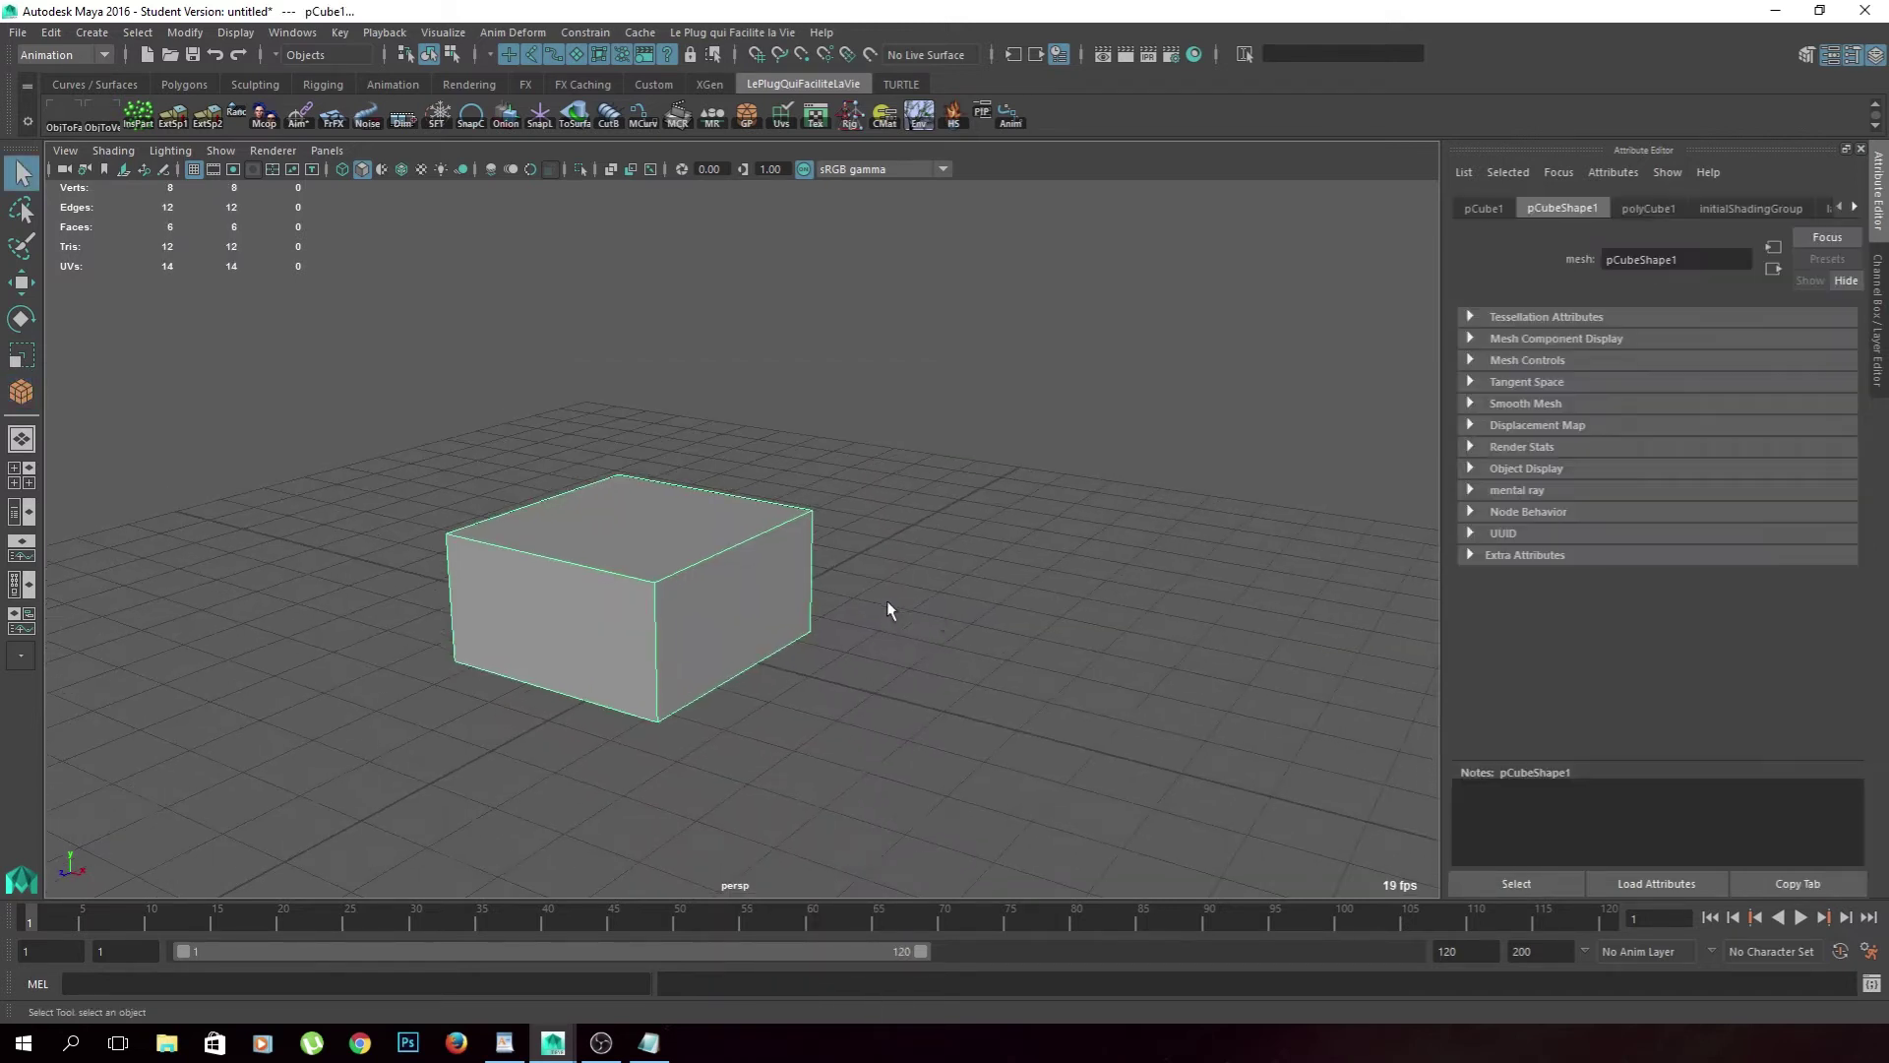
Pan the view and show the cube's creation history settings.
right_click(681, 528)
middle_click_drag(679, 531, 740, 522, "alt")
right_click(741, 522)
left_click(733, 551)
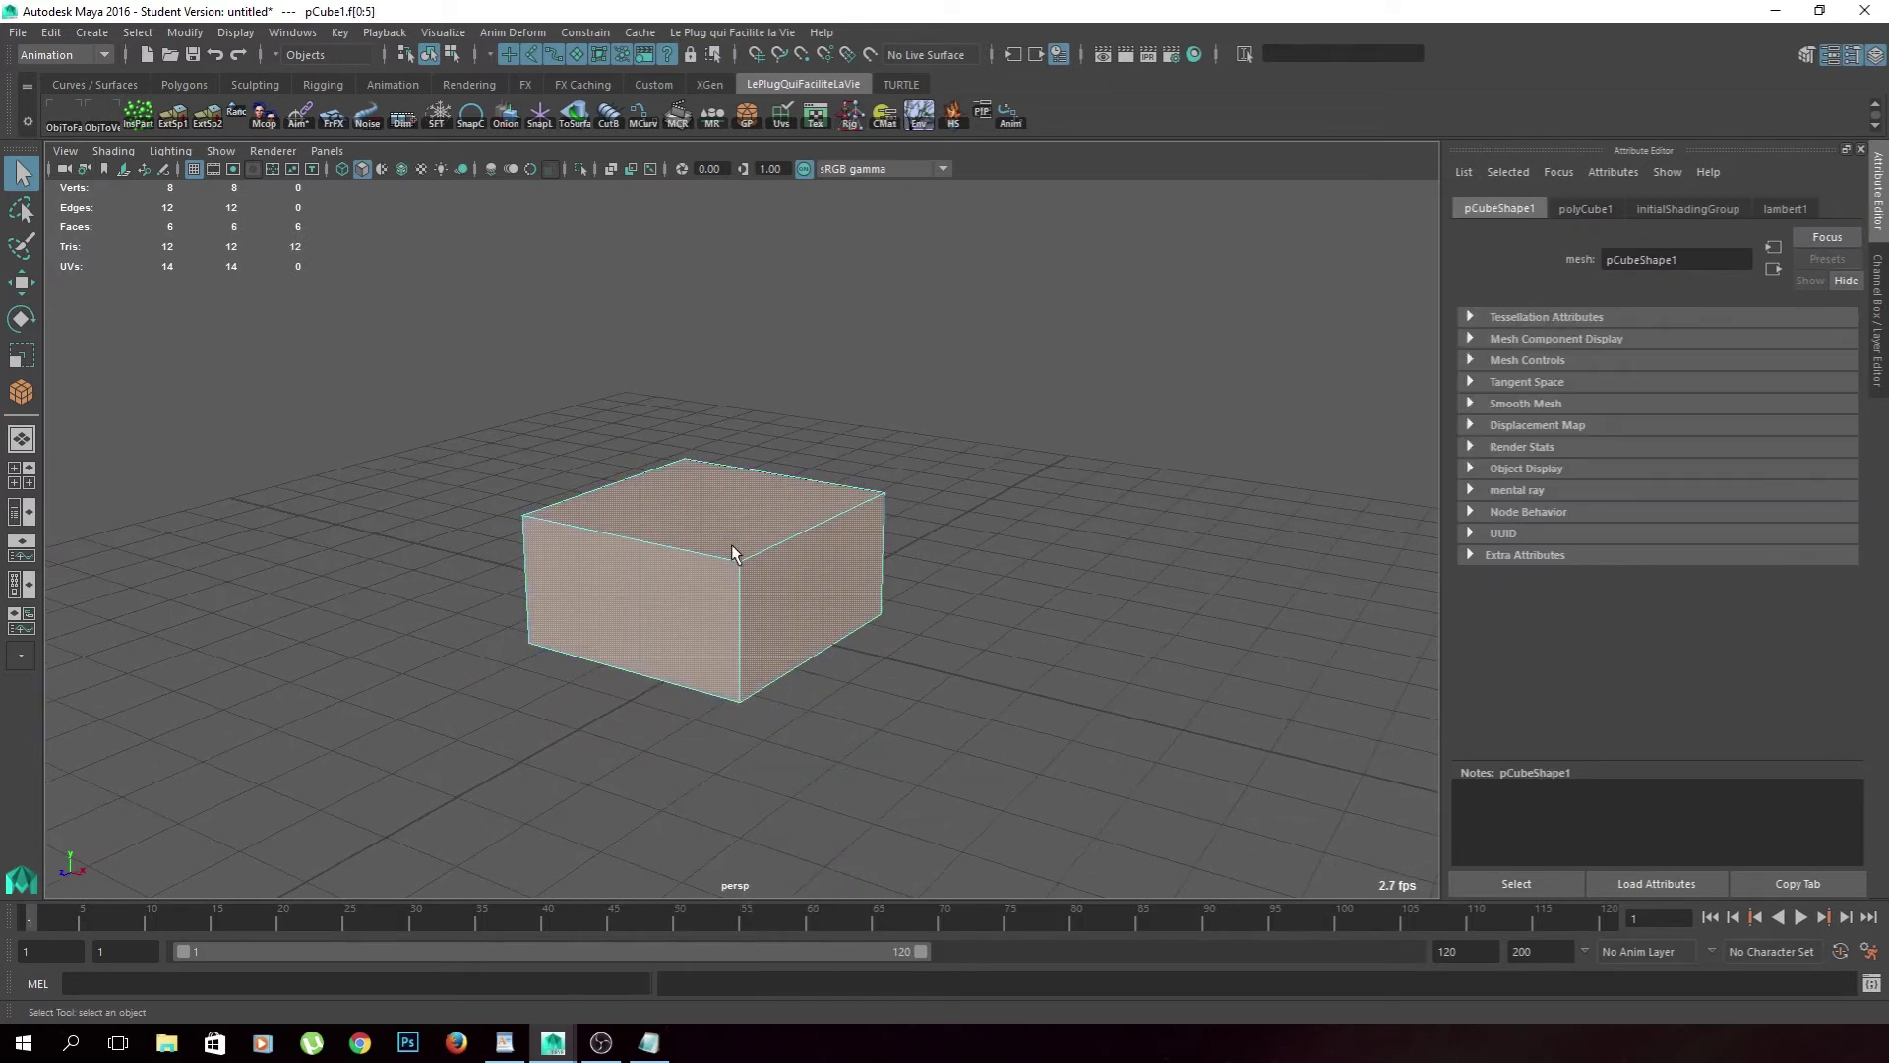
Bevel the cube's faces with 2 segments.
right_click(736, 508, "shift")
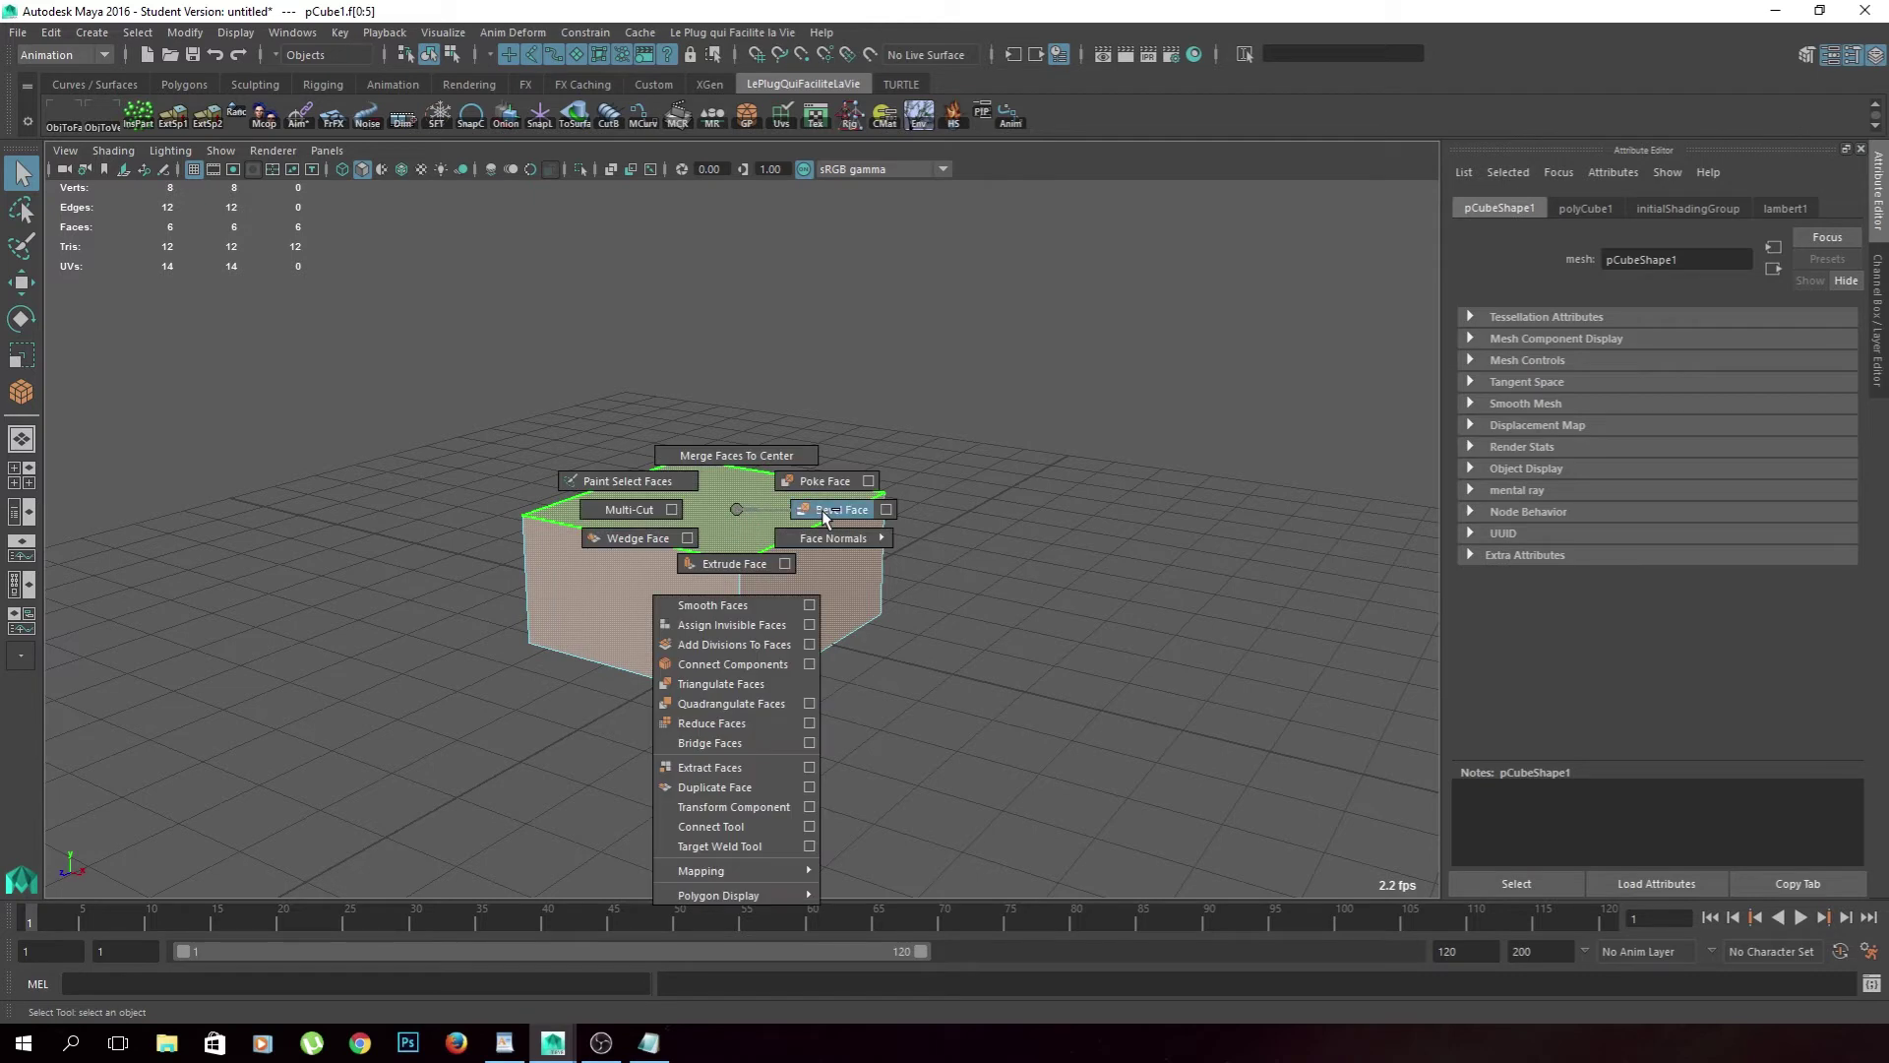
left_click(824, 511)
left_click(1339, 257)
type("2")
key("Return")
Show the bevelled cube in smooth preview and orbit around it.
mouse_move(768, 416)
left_mouse_down("alt")
mouse_move(945, 430)
mouse_move(1092, 361)
left_mouse_up("alt")
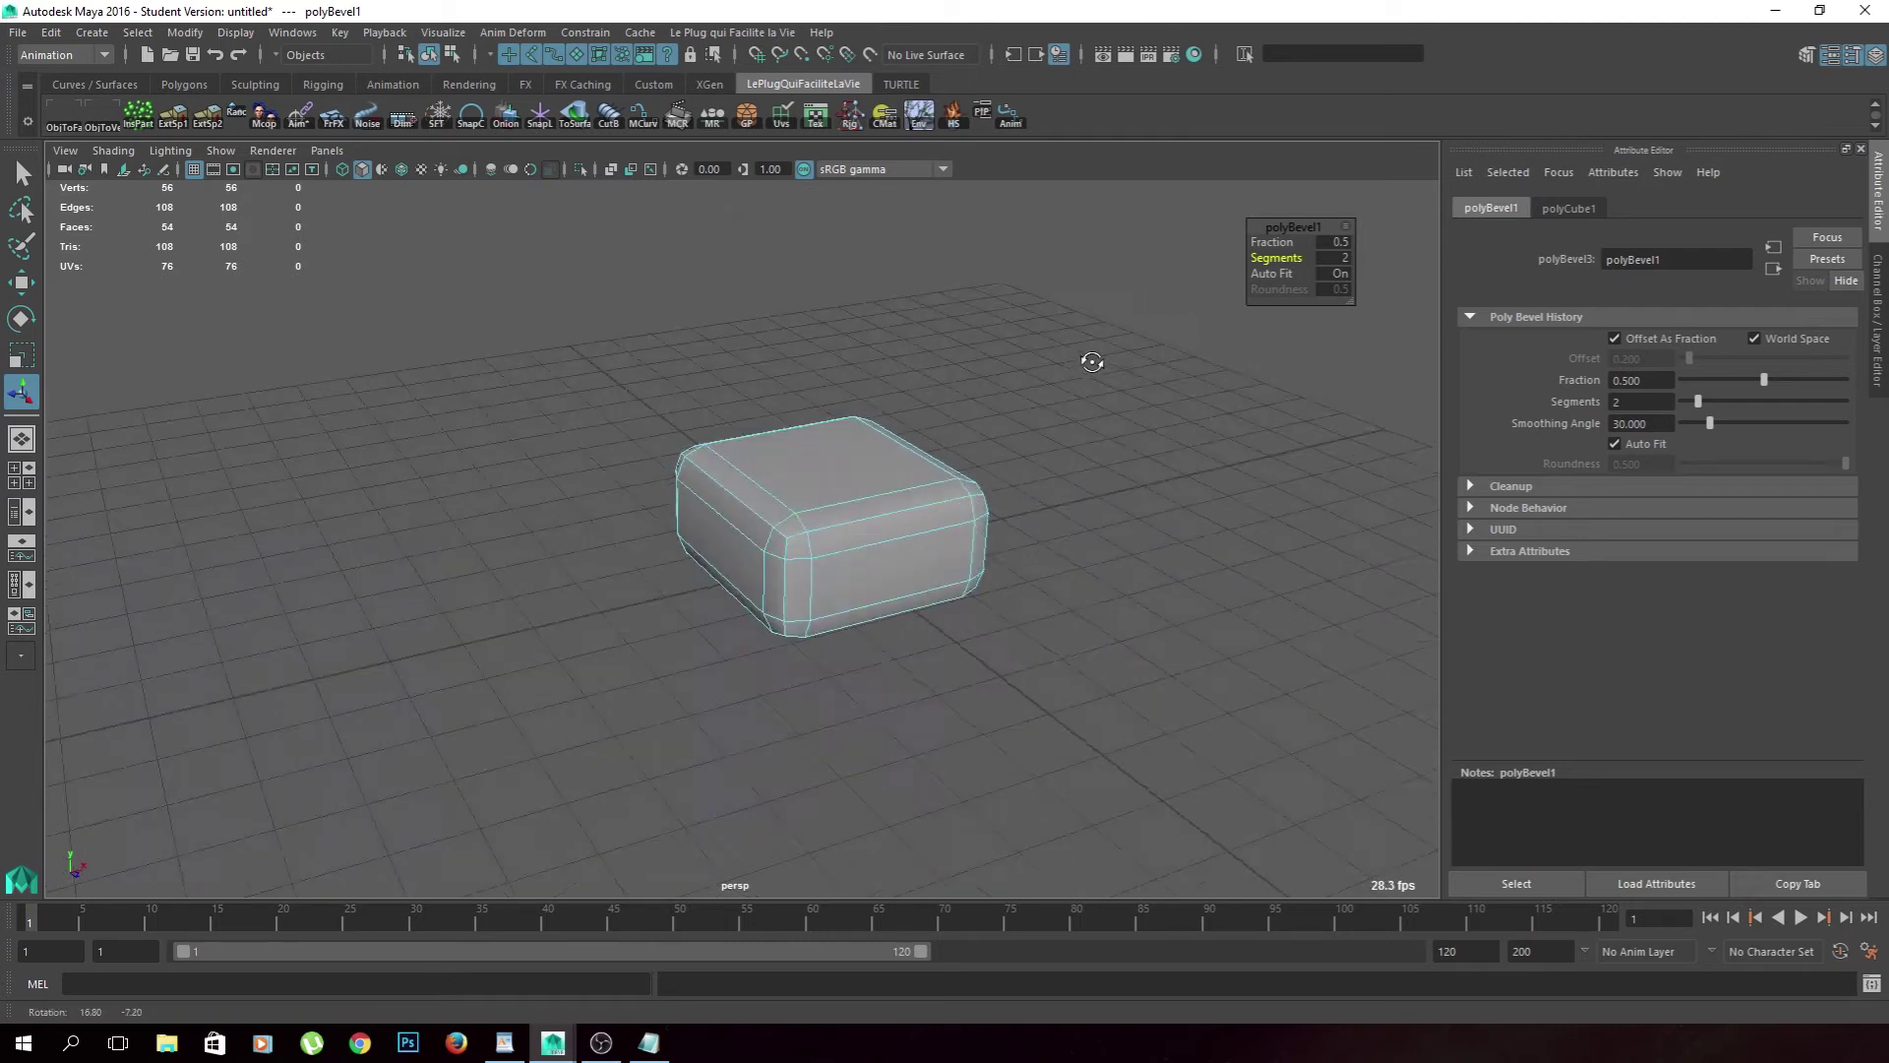
key("3")
left_click(870, 562)
key("3")
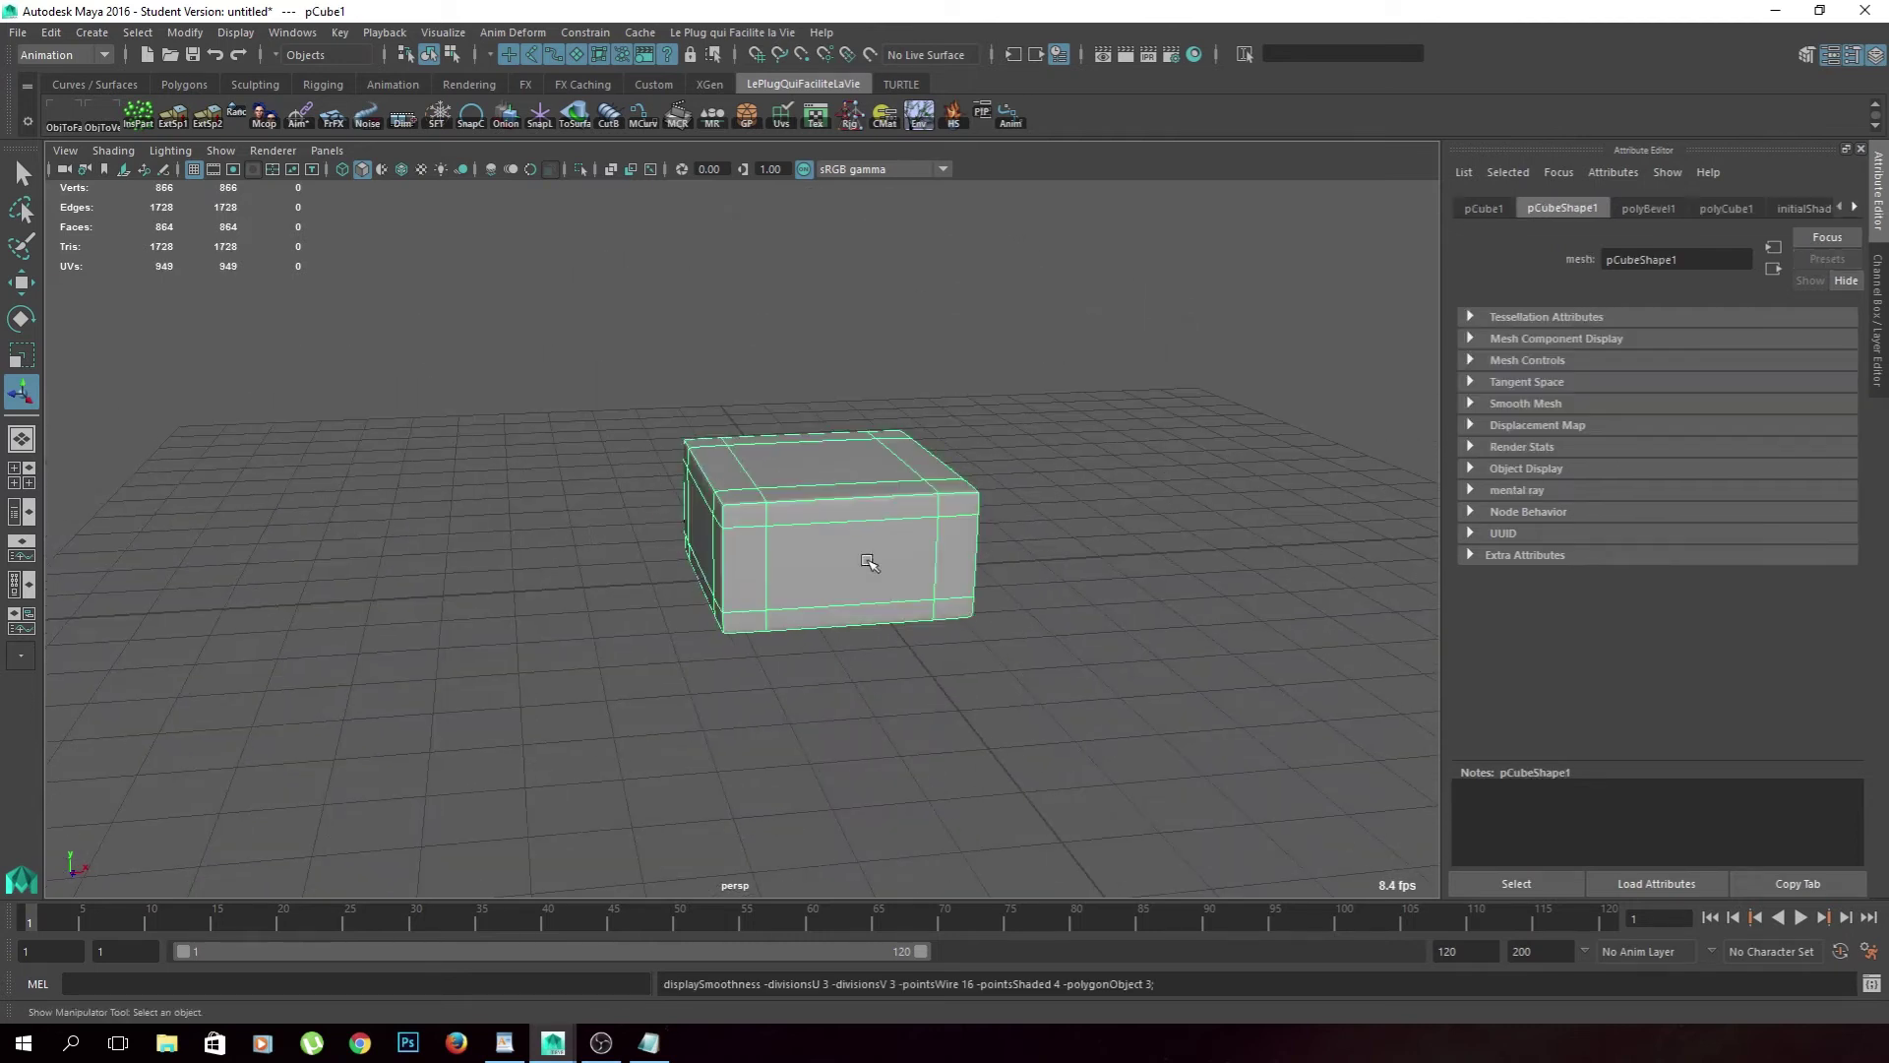
left_click(1184, 542)
mouse_move(1185, 541)
left_mouse_down("alt")
mouse_move(1011, 683)
mouse_move(1027, 682)
left_mouse_up("alt")
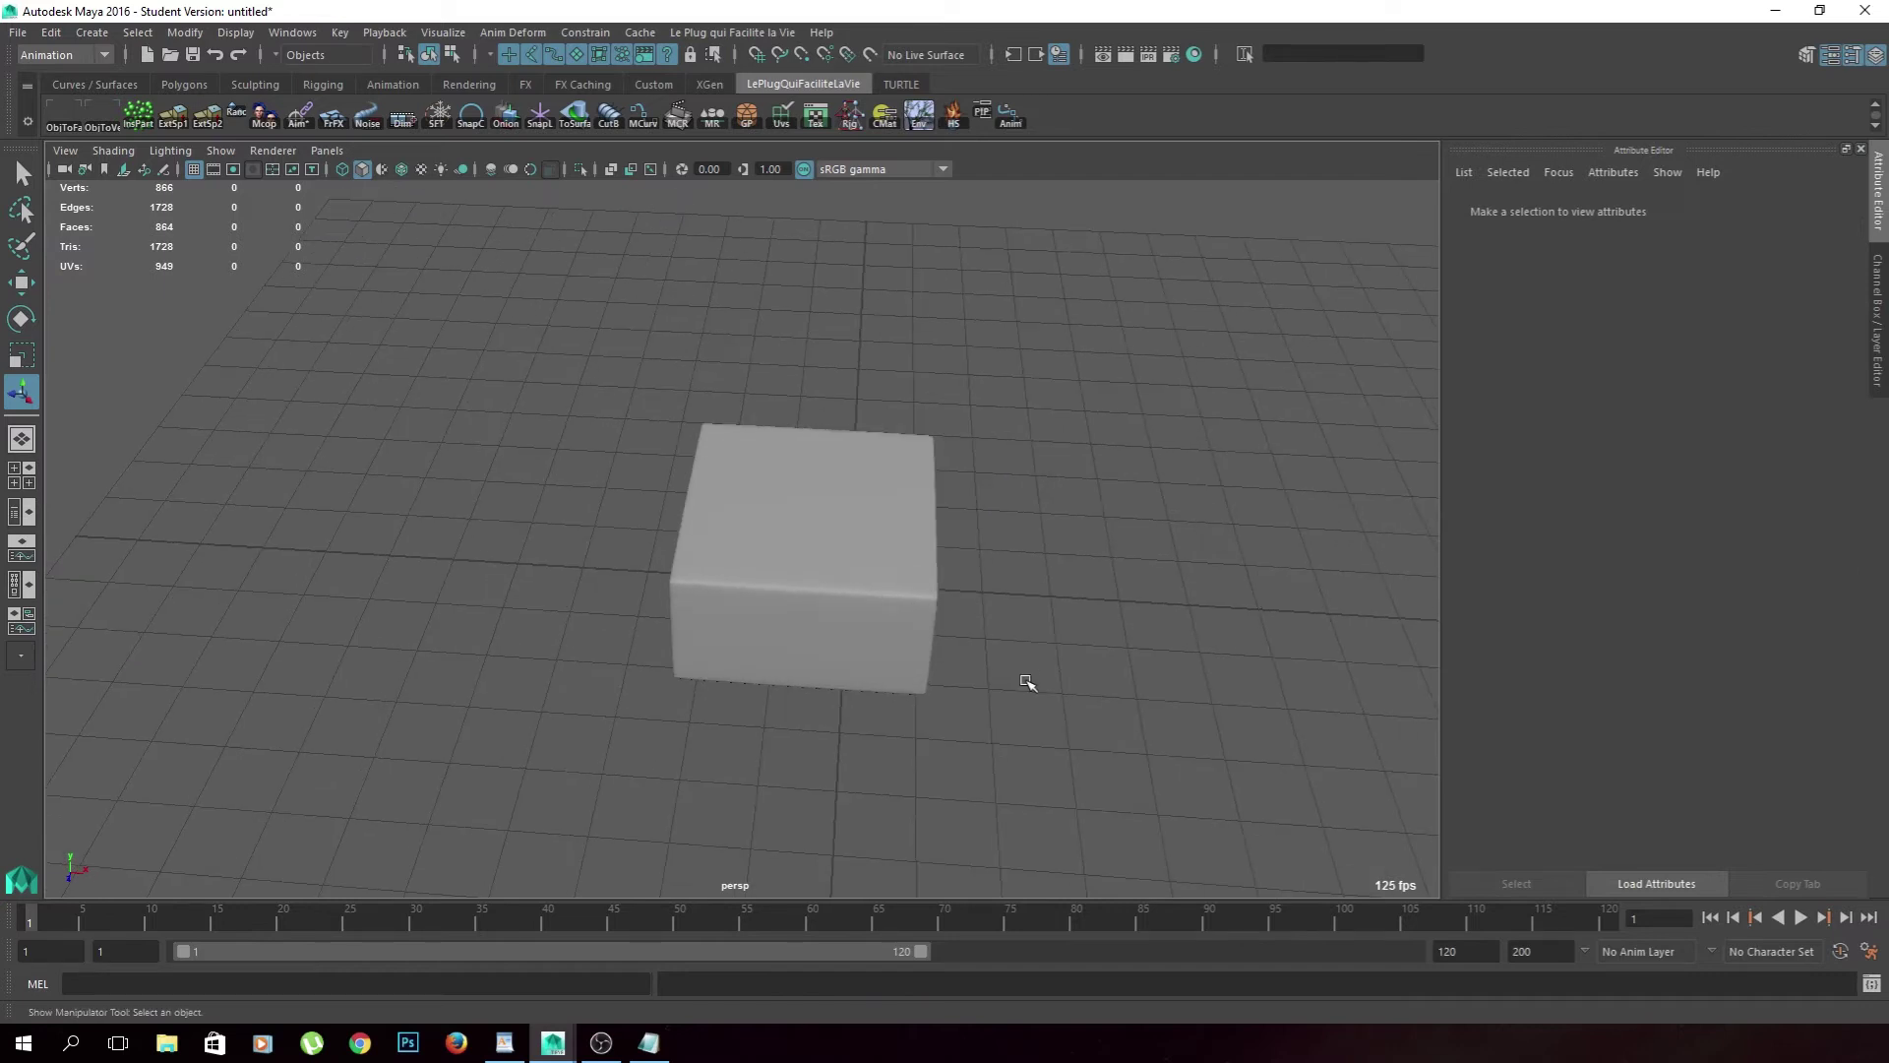
Delete the bevelled cube and open the Modeling Toolkit panel.
left_click_drag(1016, 653, 979, 623, "alt")
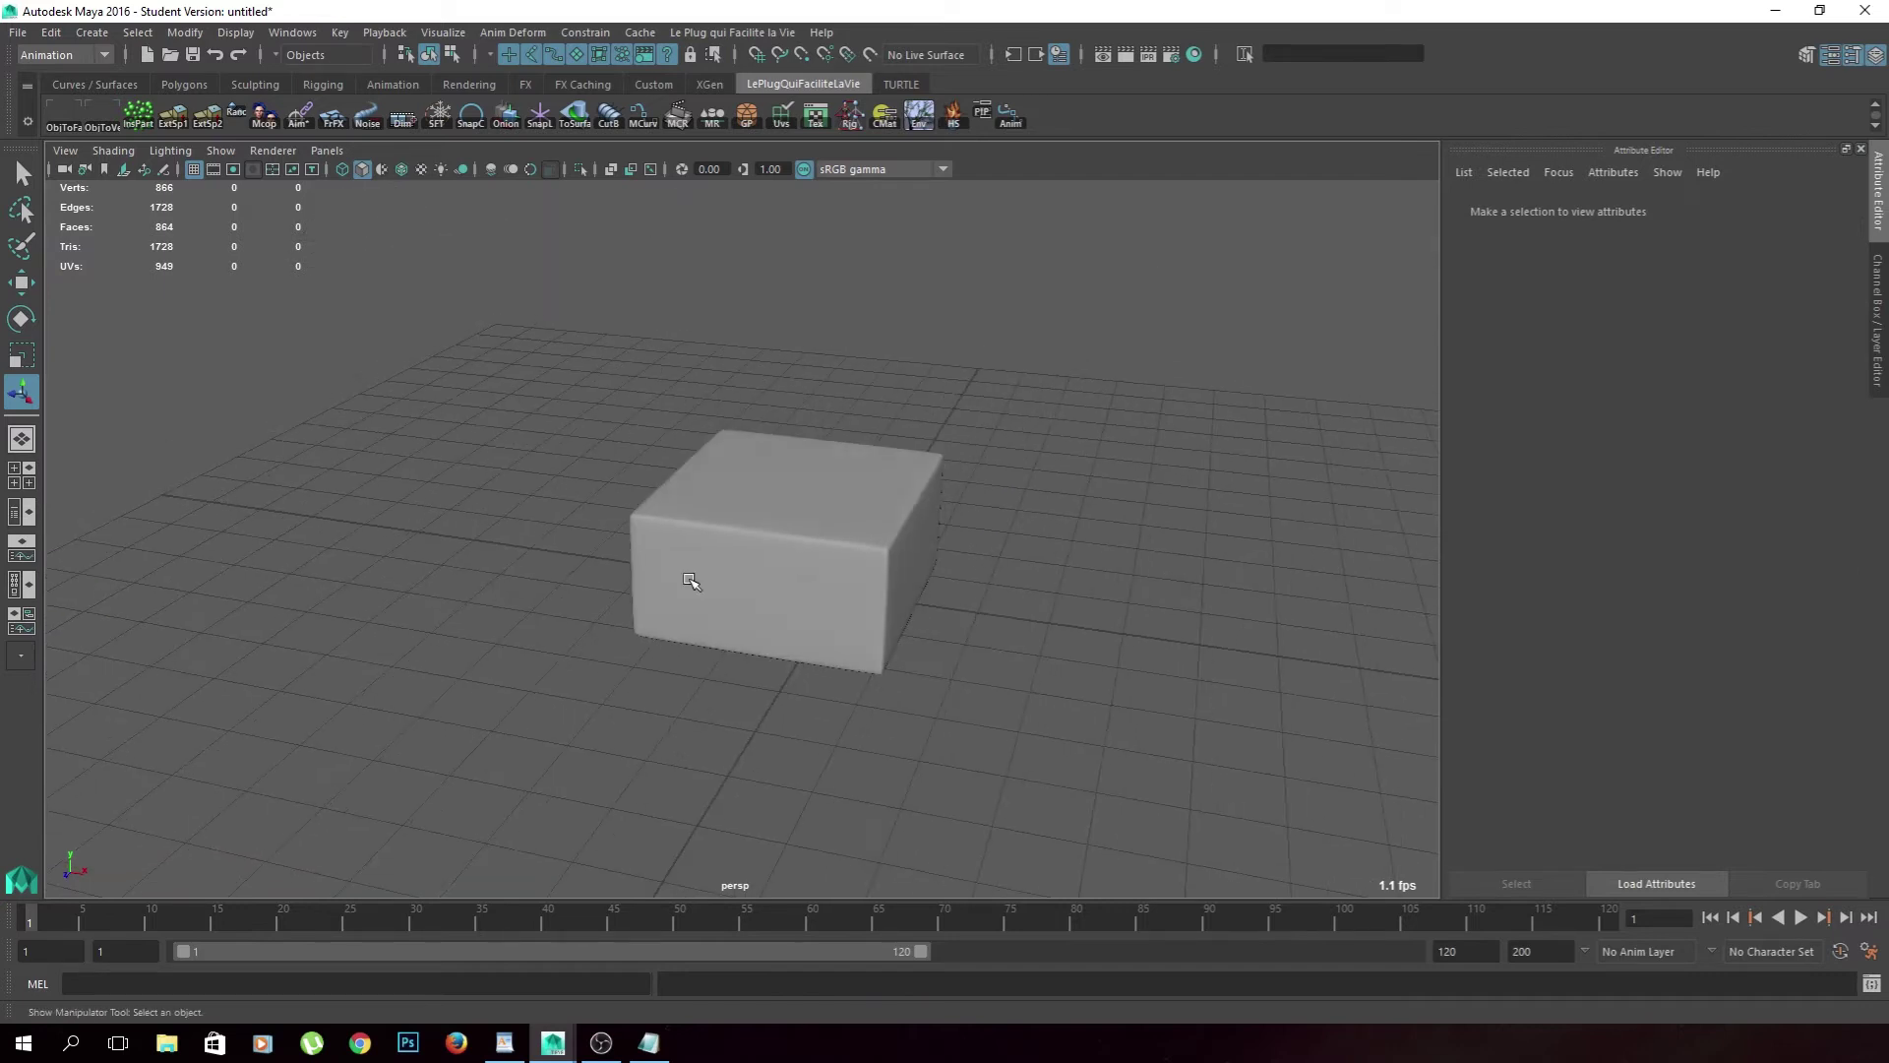
left_click(865, 595)
key("Delete")
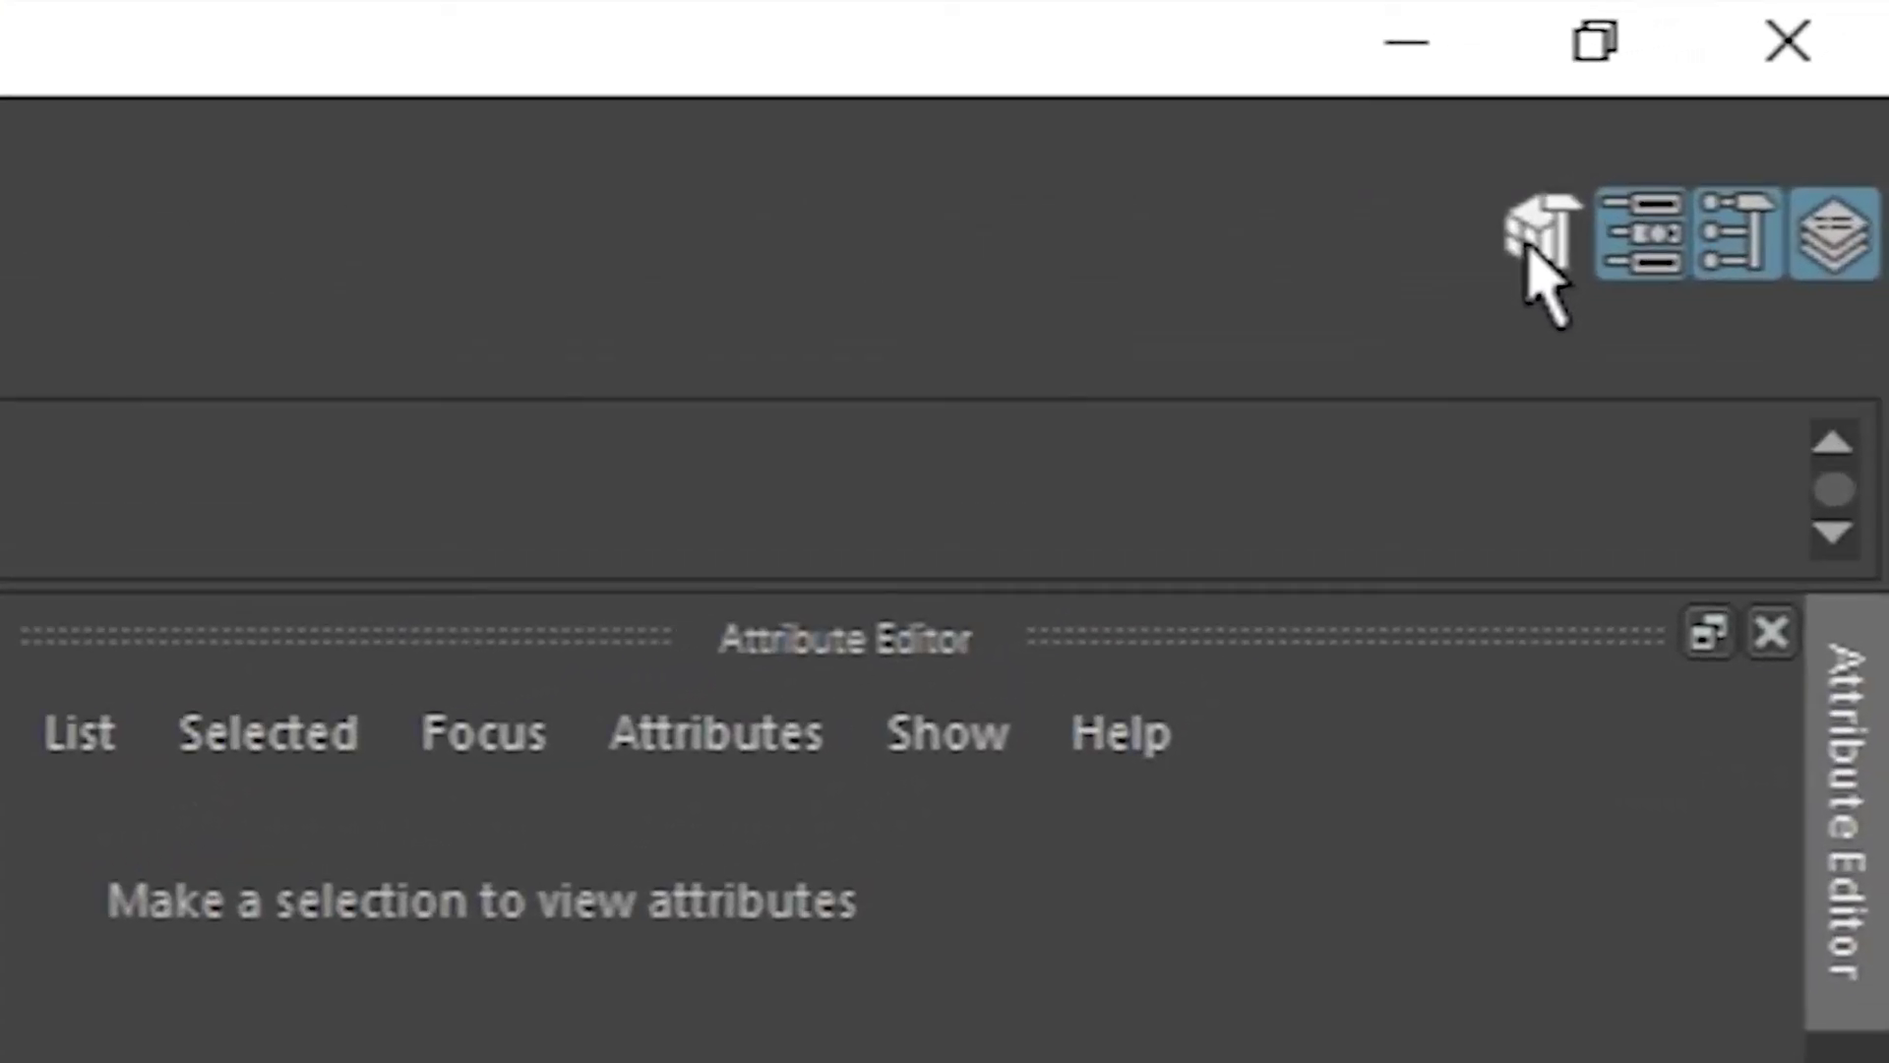
left_click(1530, 251)
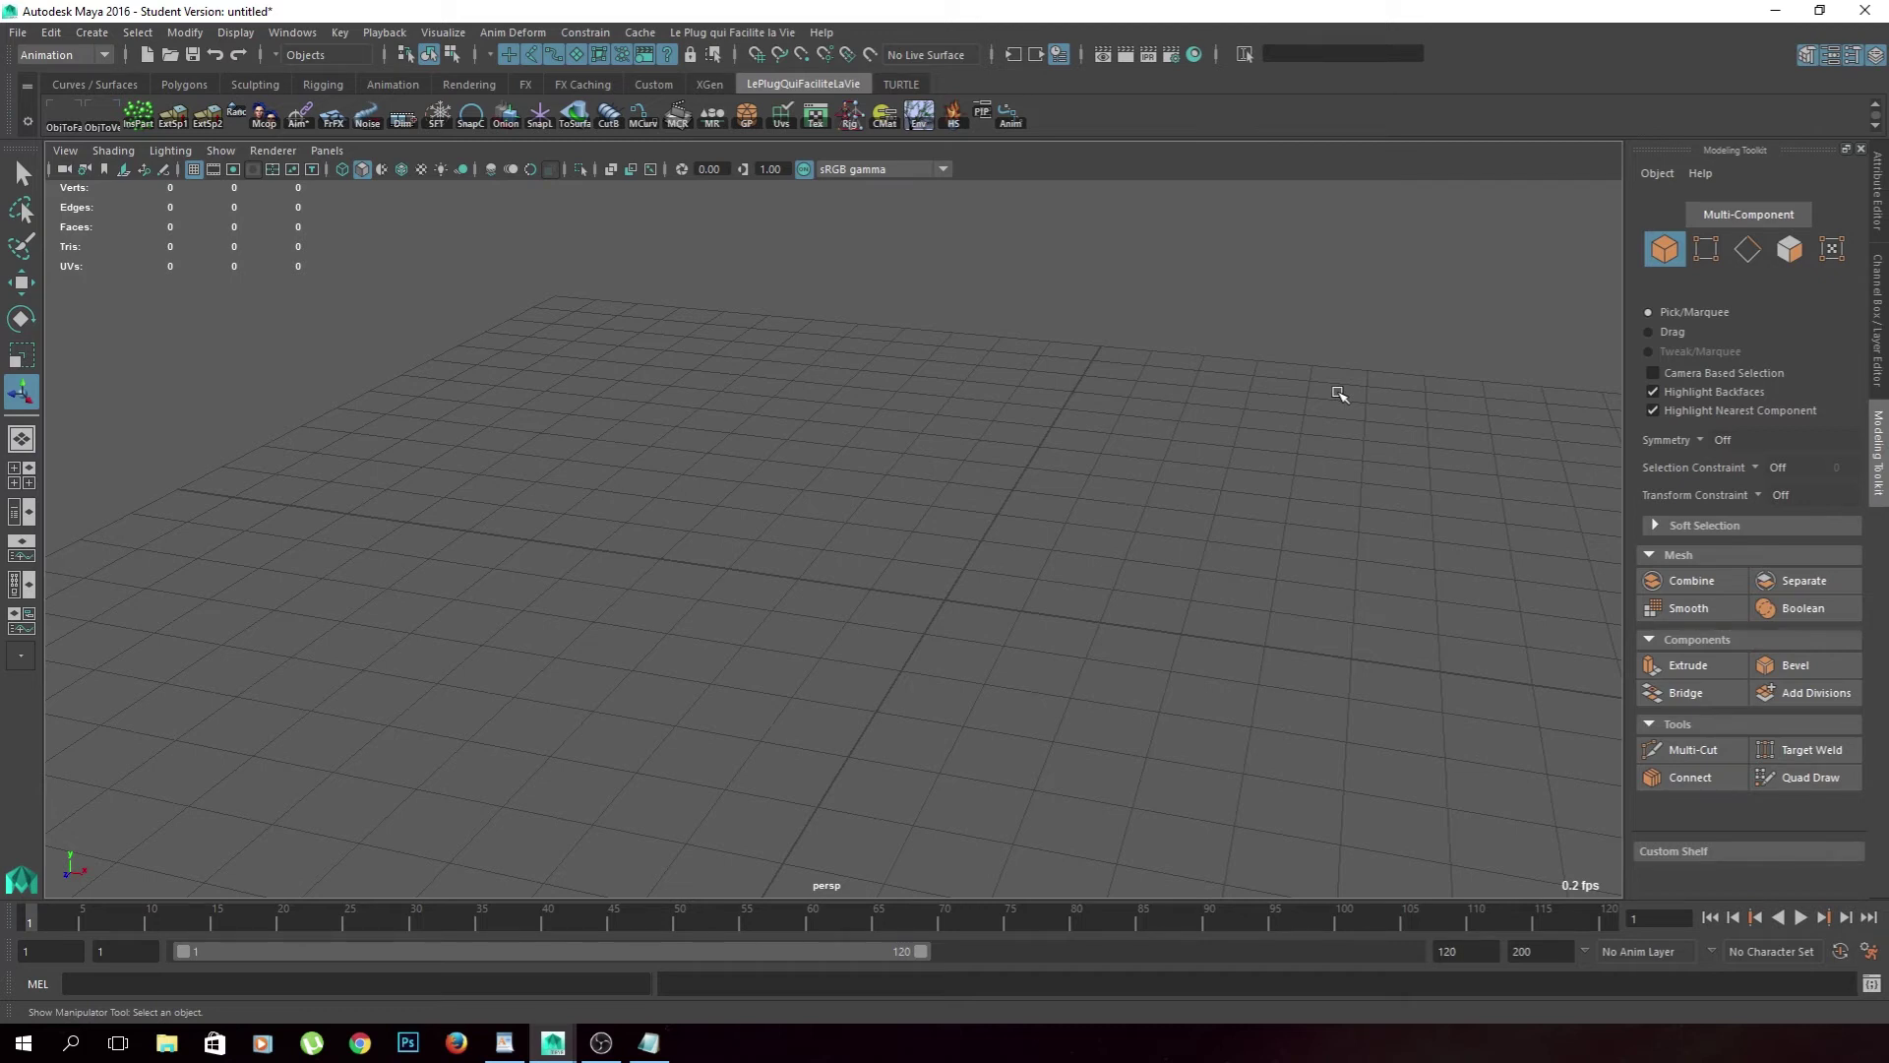
Widen the Modeling Toolkit panel and draw a polygon sphere on the grid.
left_click_drag(1621, 500, 1547, 500)
right_click(964, 581, "shift")
left_click(1070, 579)
left_click_drag(871, 595, 1006, 544)
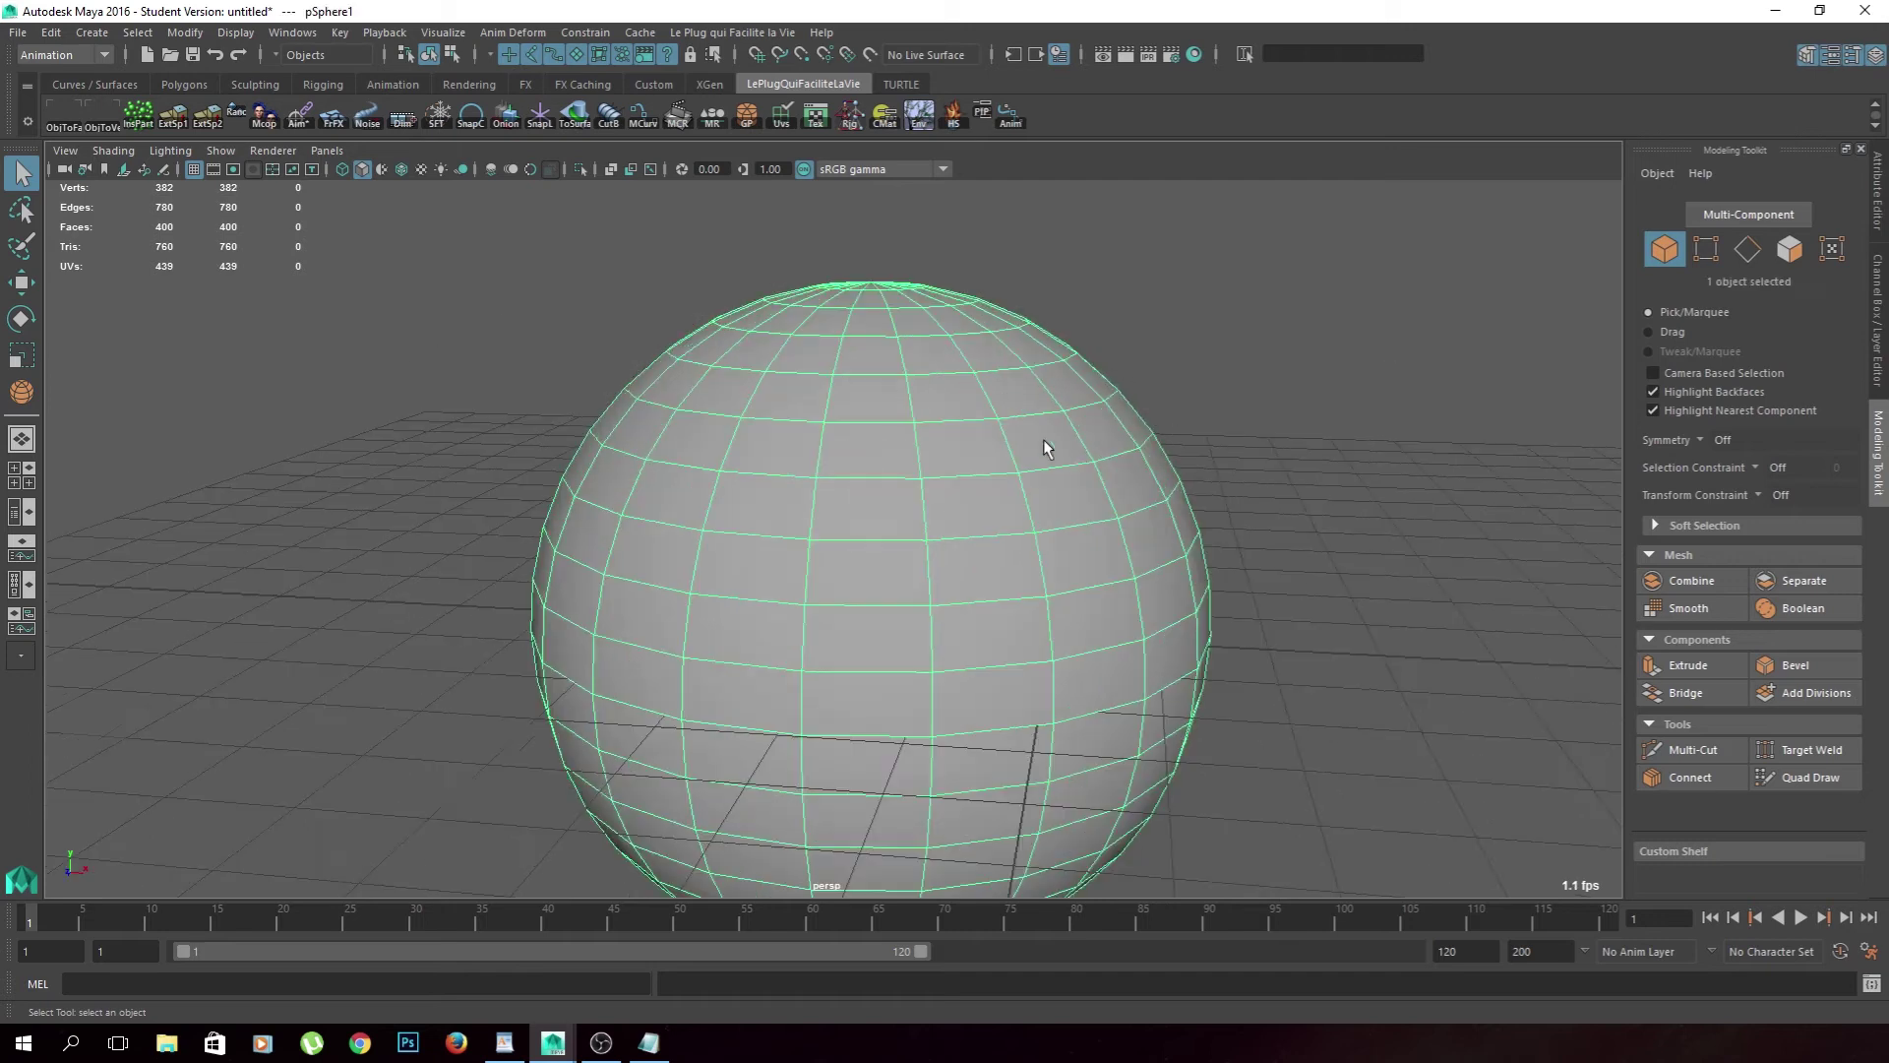
Cut a trial edge loop into the sphere with Multi-Cut, then undo it.
right_click(1077, 444, "shift")
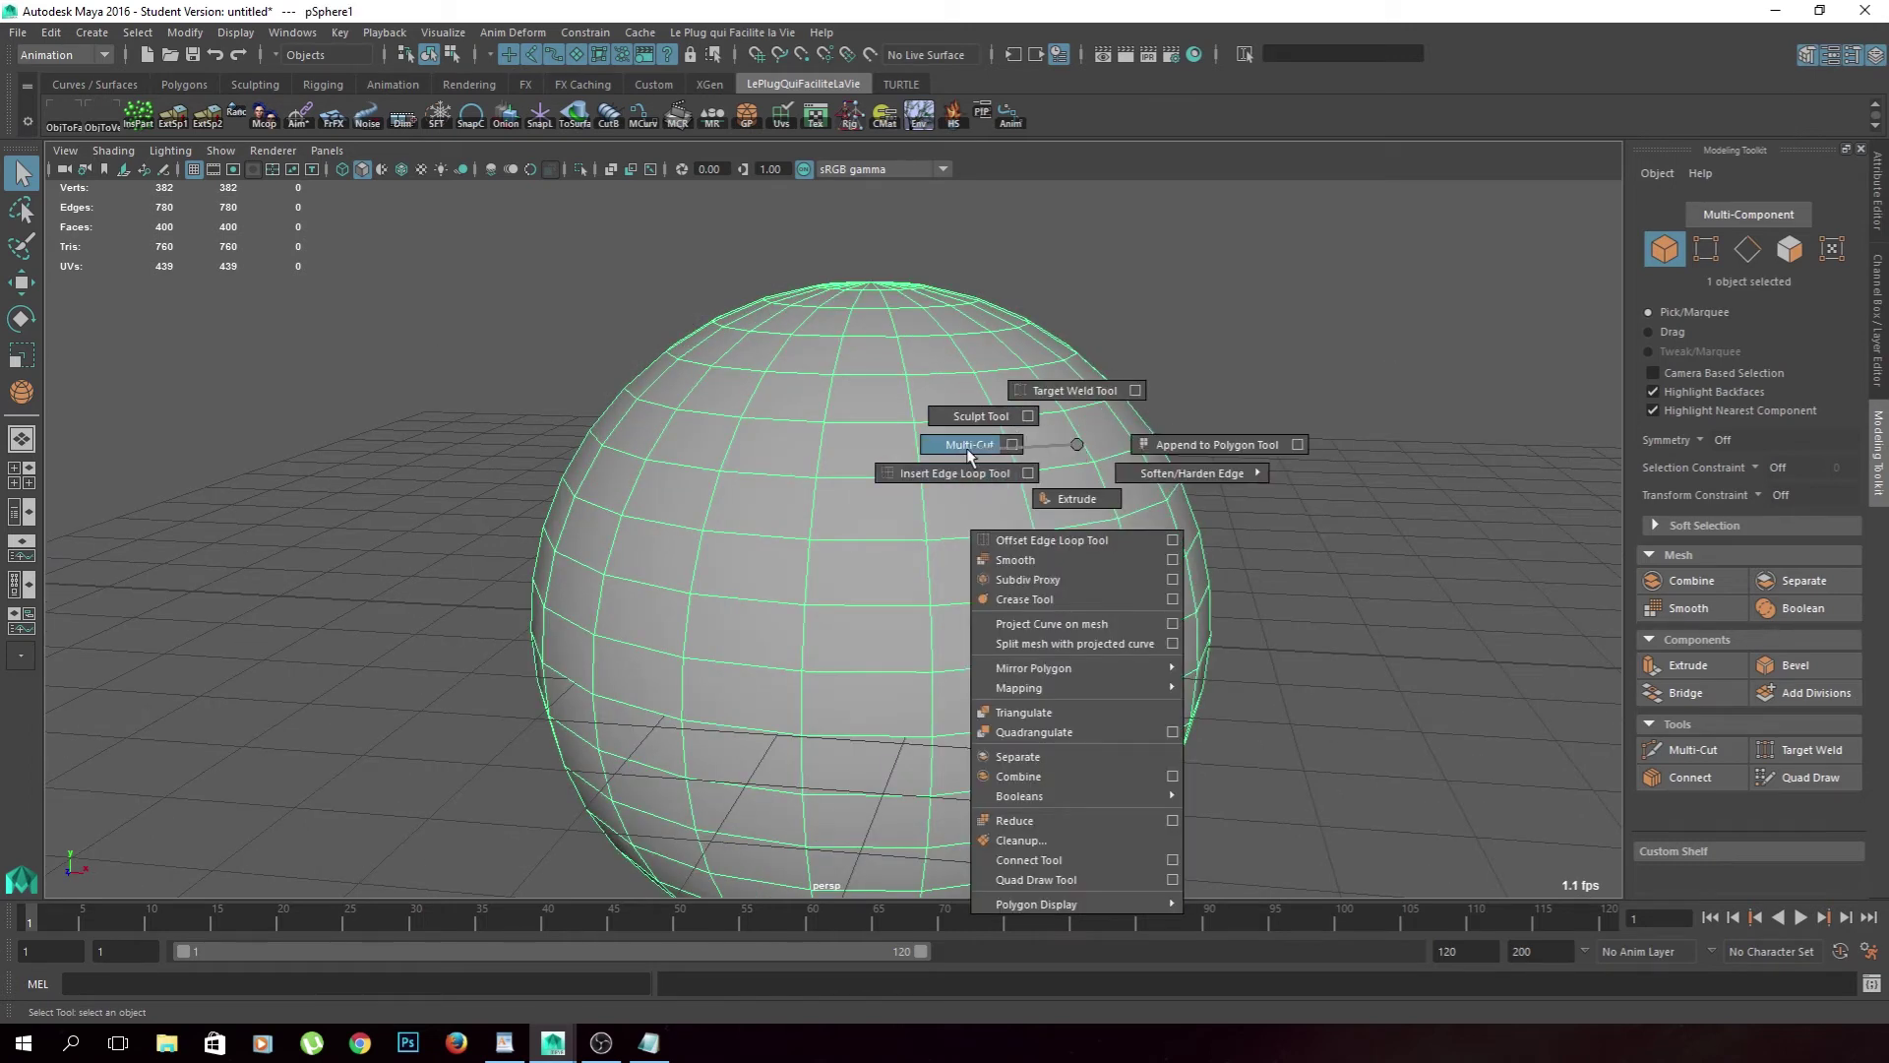
left_click(974, 444)
left_click(1084, 441, "ctrl")
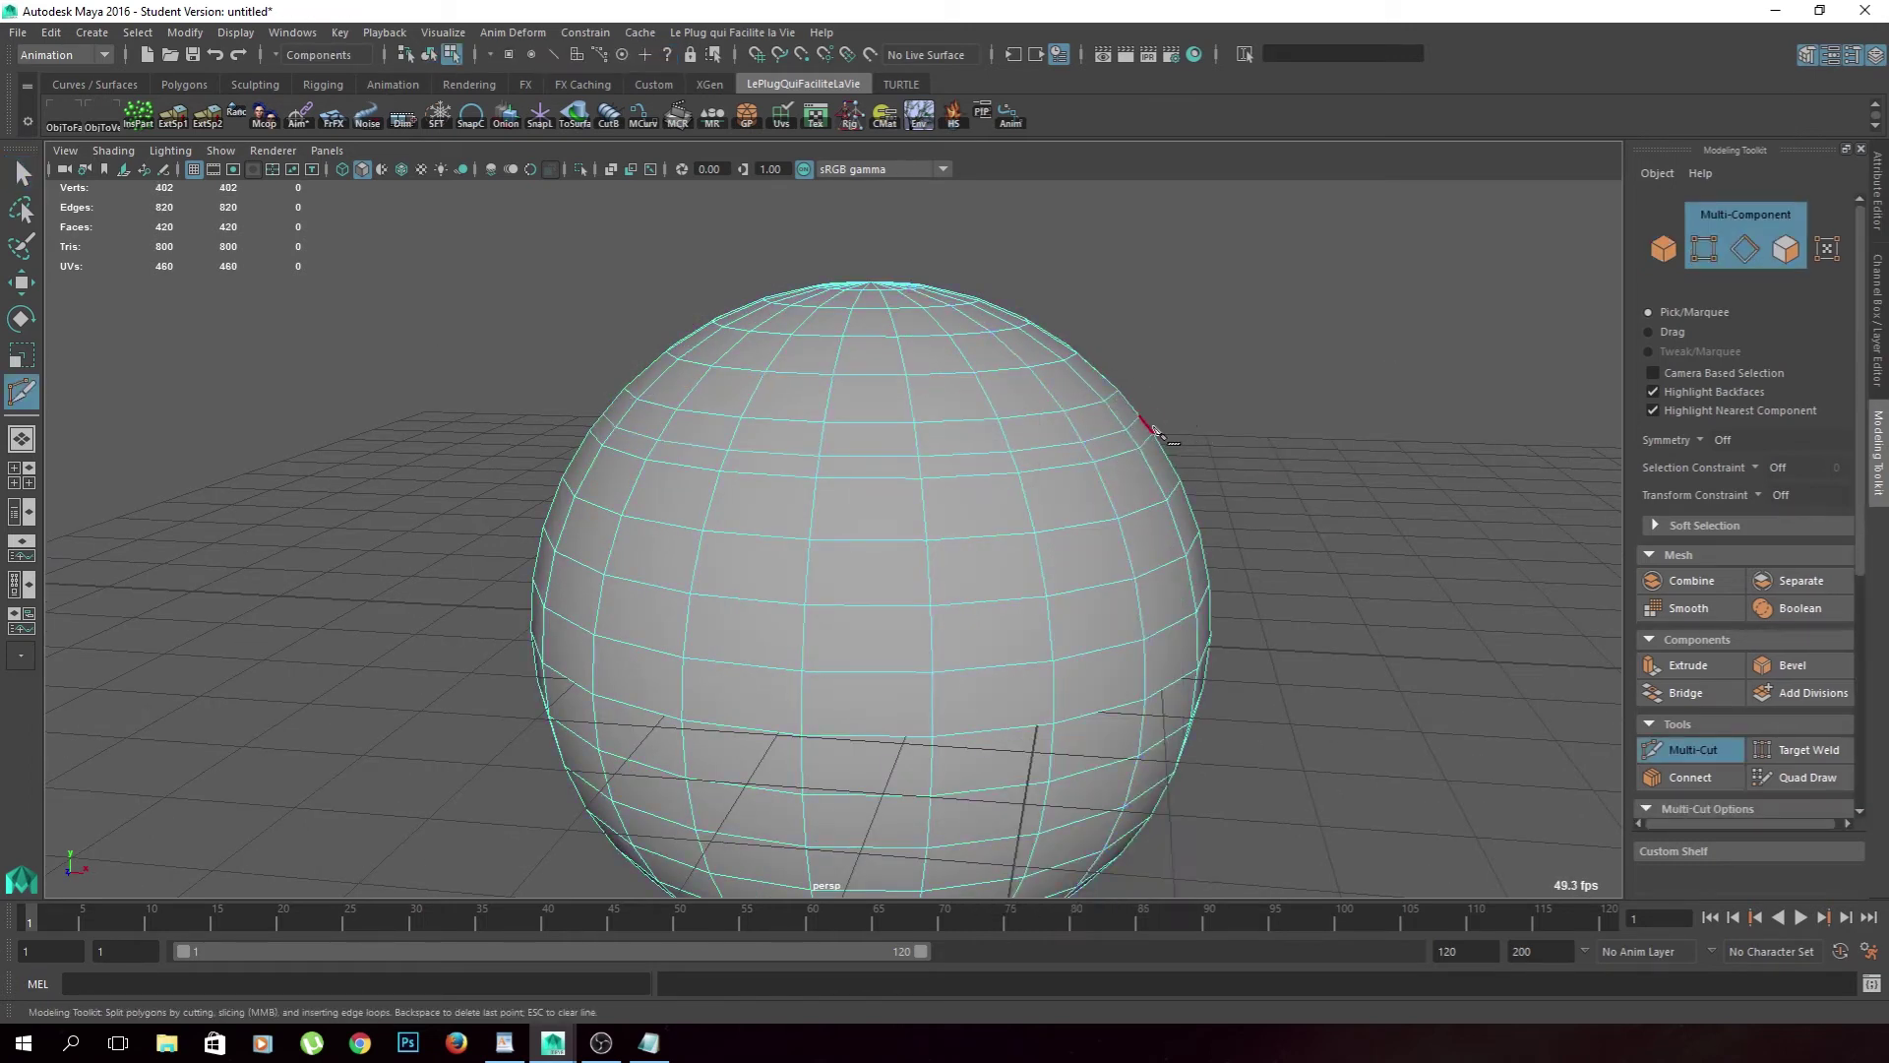
key("ctrl+z")
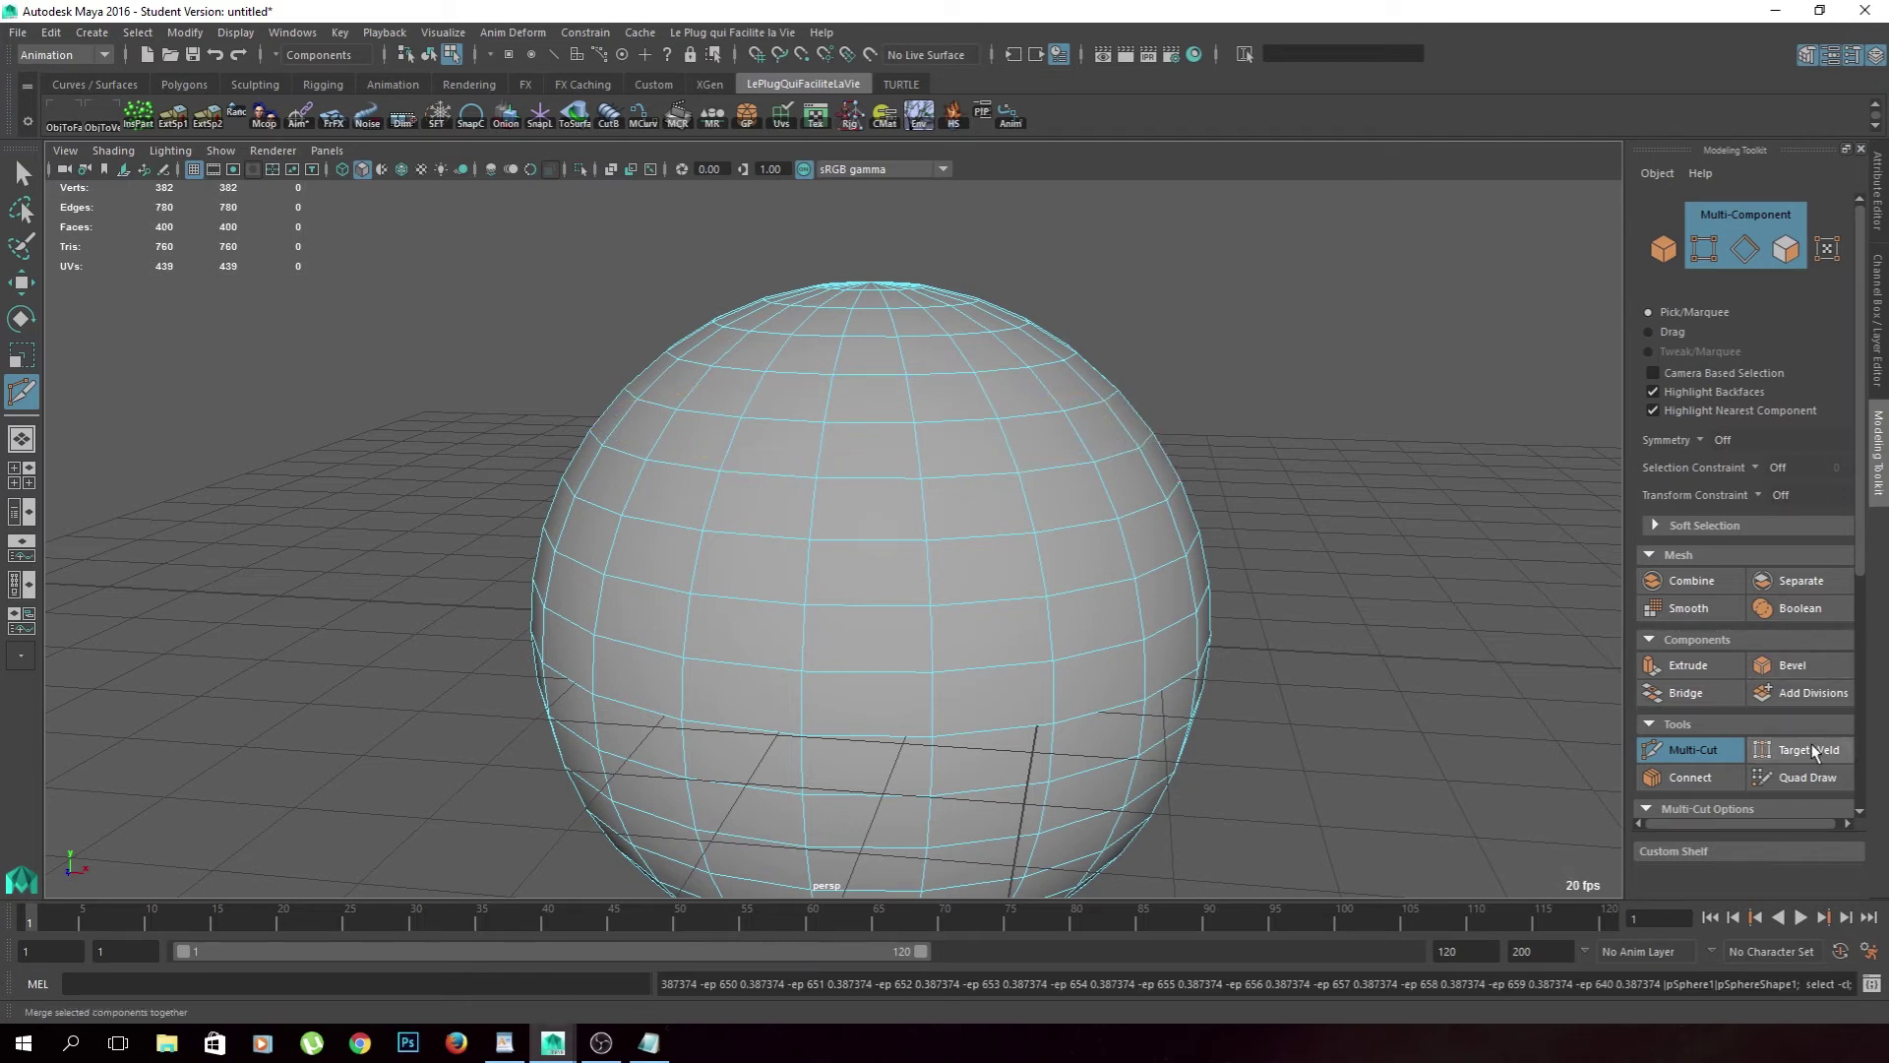
Turn on Edge Flow in the Modeling Toolkit's Multi-Cut options.
left_click_drag(1627, 744, 1535, 745)
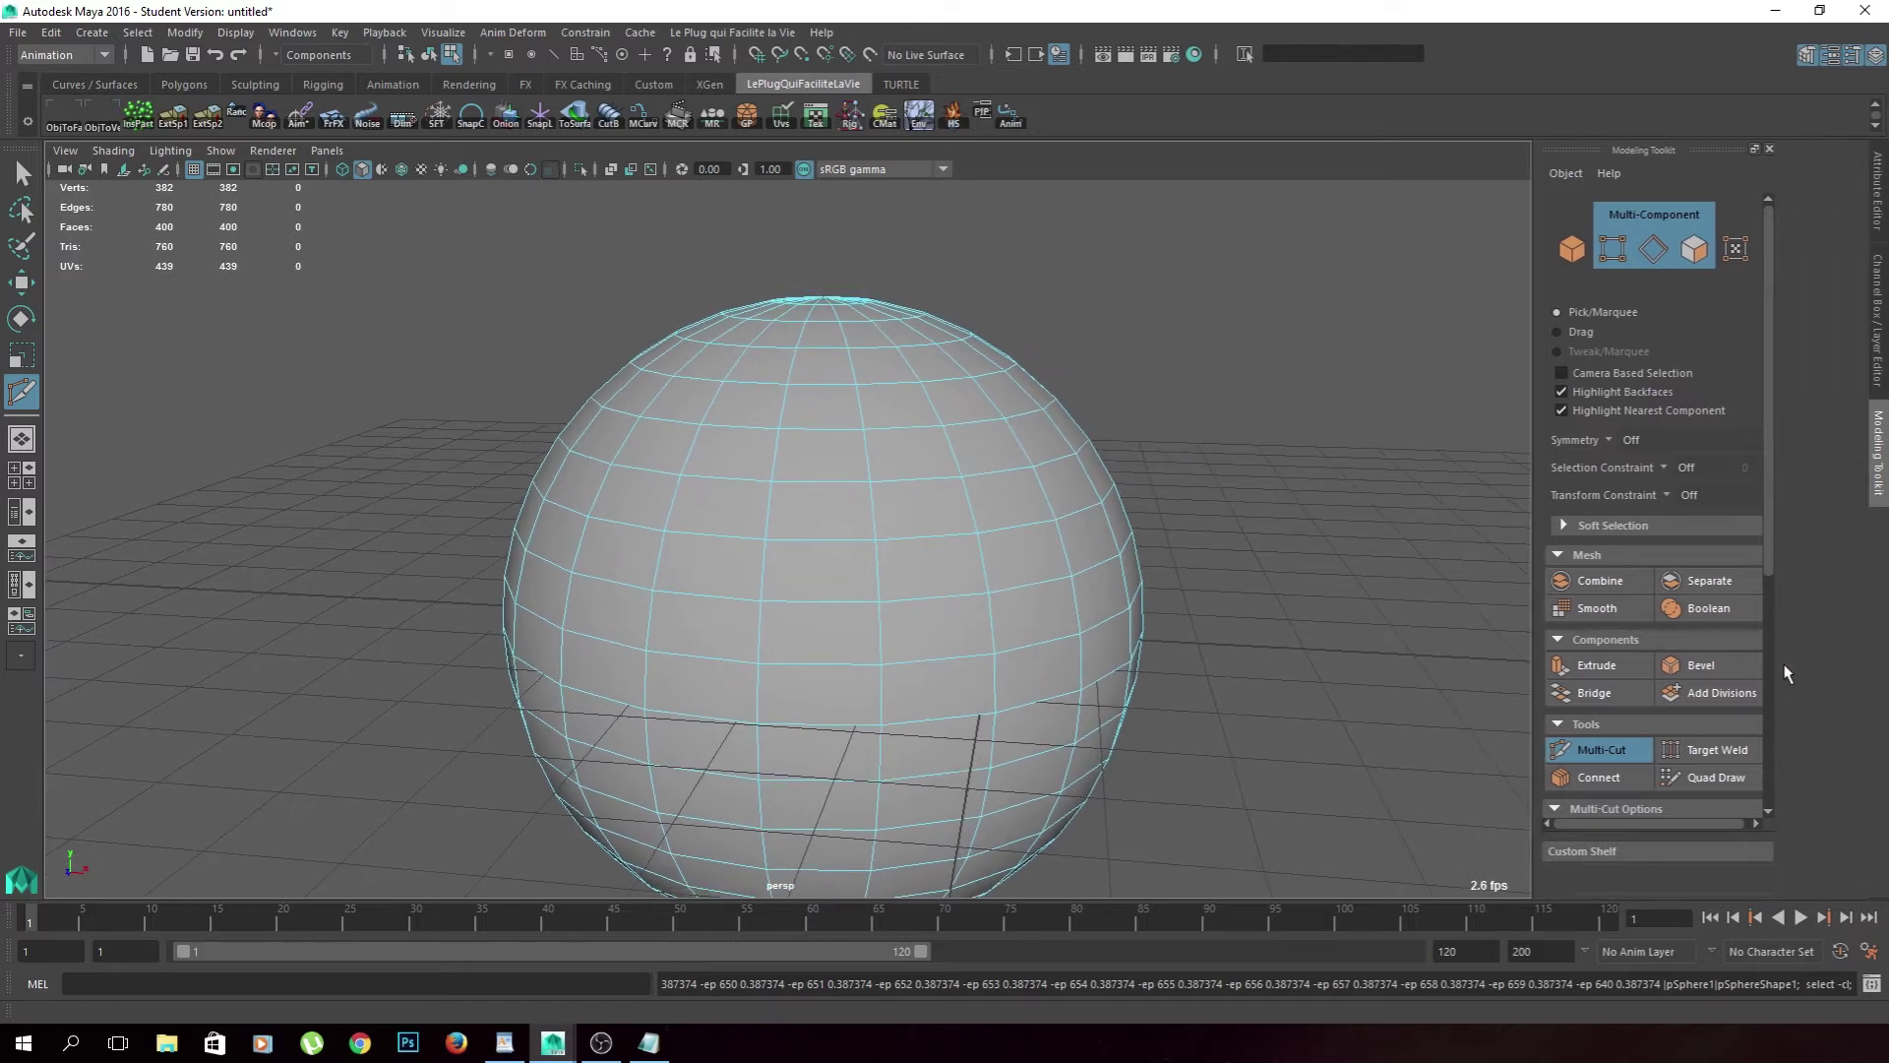
scroll(1692, 610, "down", 3)
scroll(1623, 649, "down", 1)
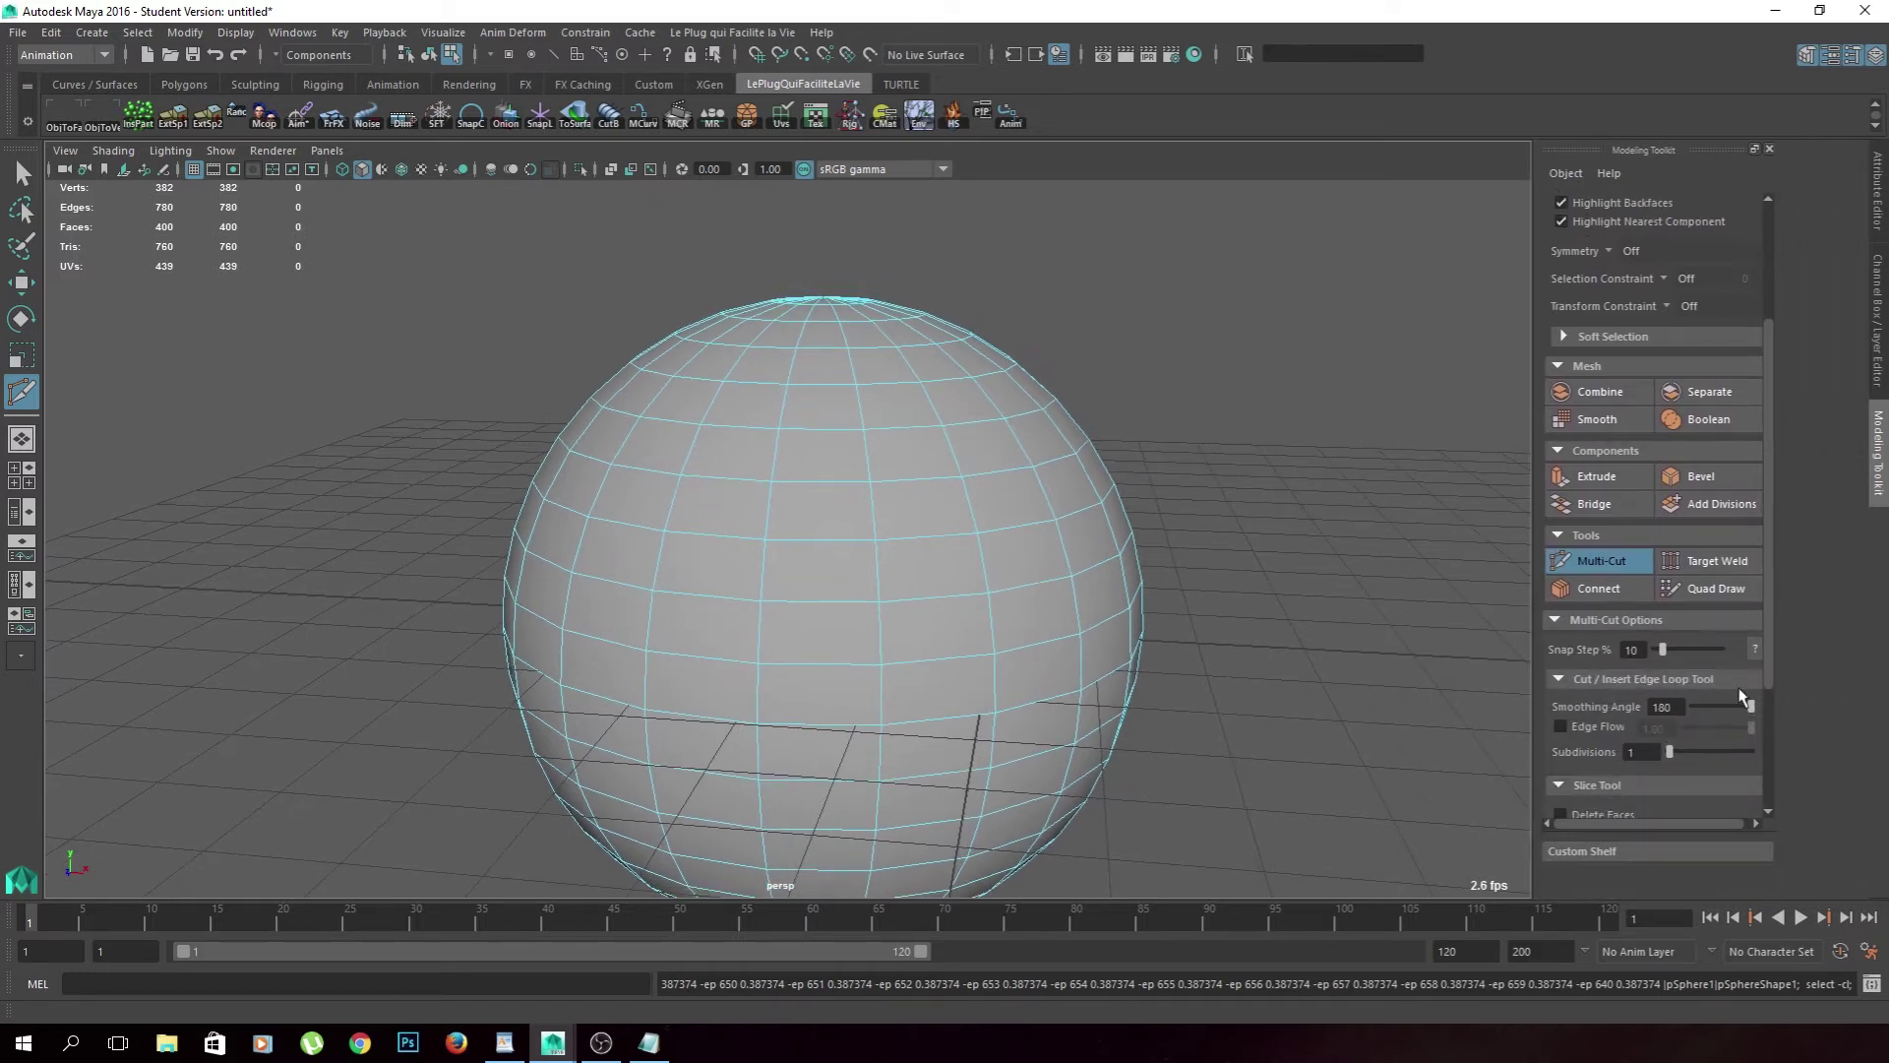
left_click_drag(1771, 677, 1769, 729)
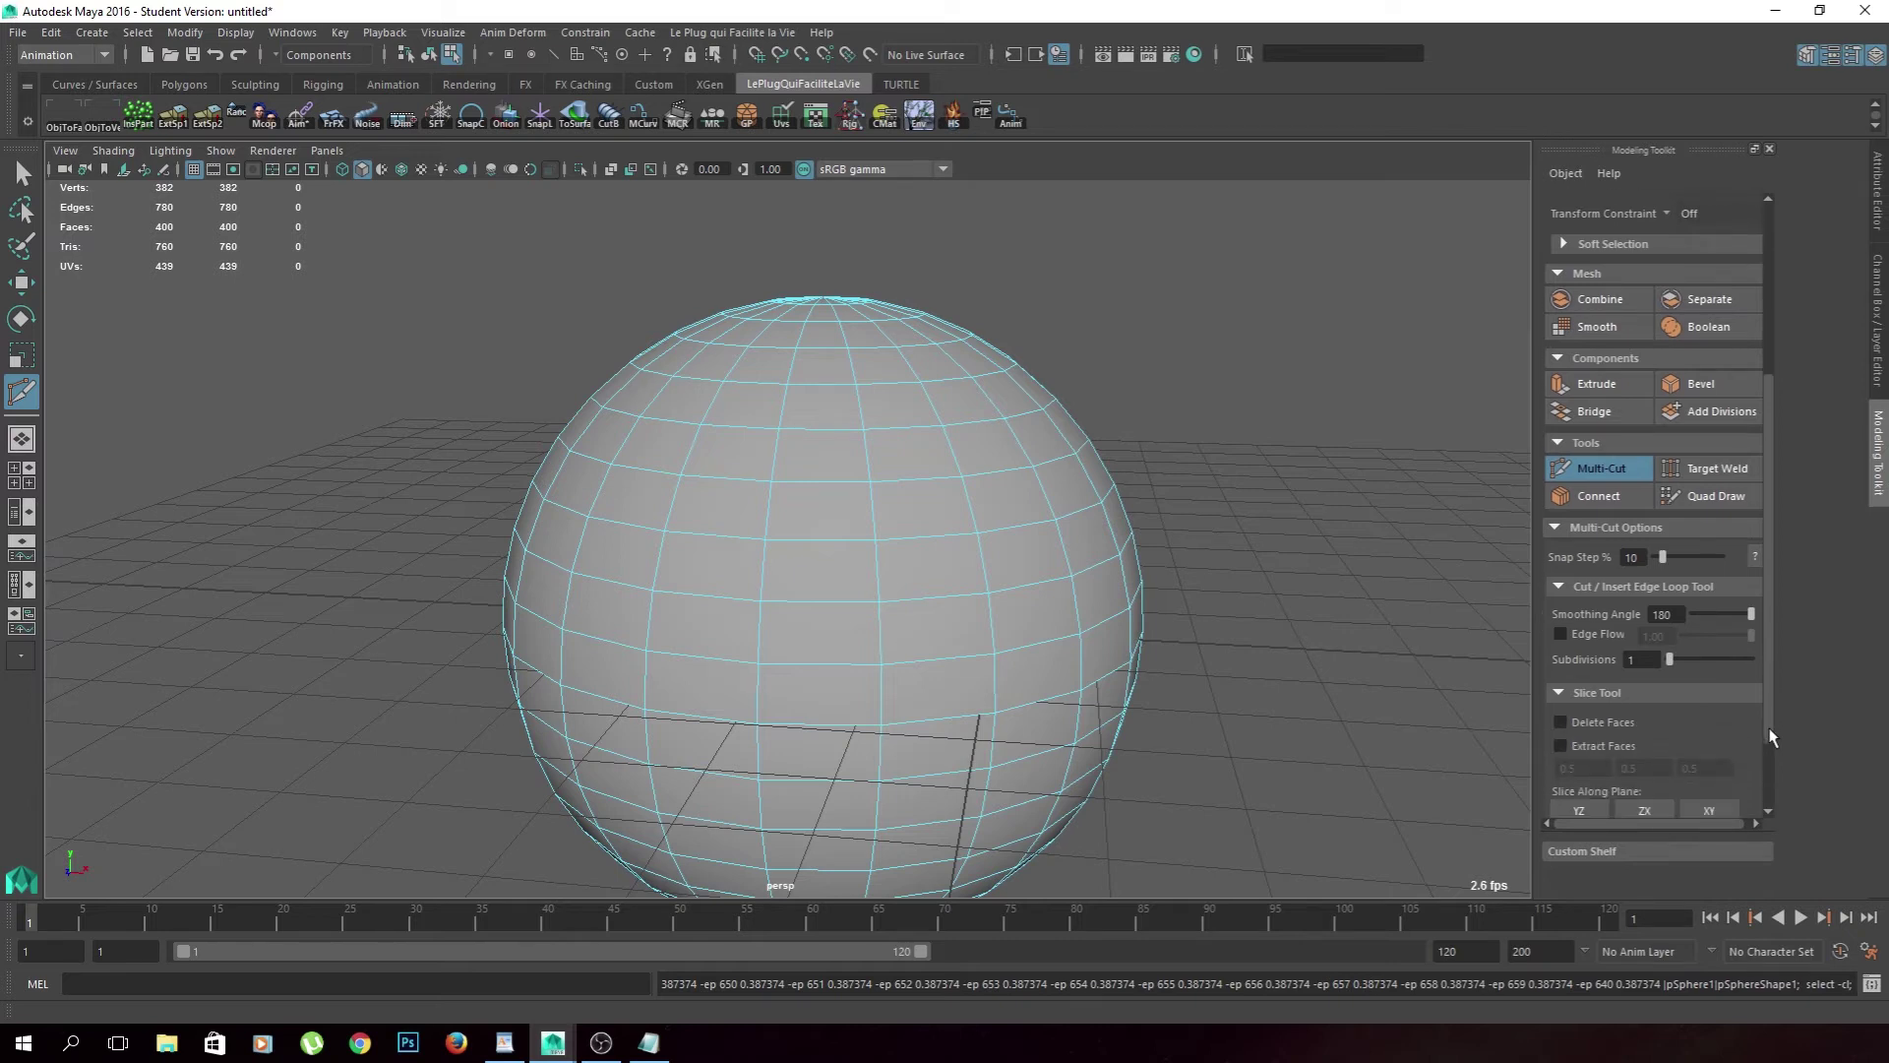
left_click(1582, 641)
Insert two edge loops into the sphere, including one near its top.
left_click(1131, 485, "ctrl")
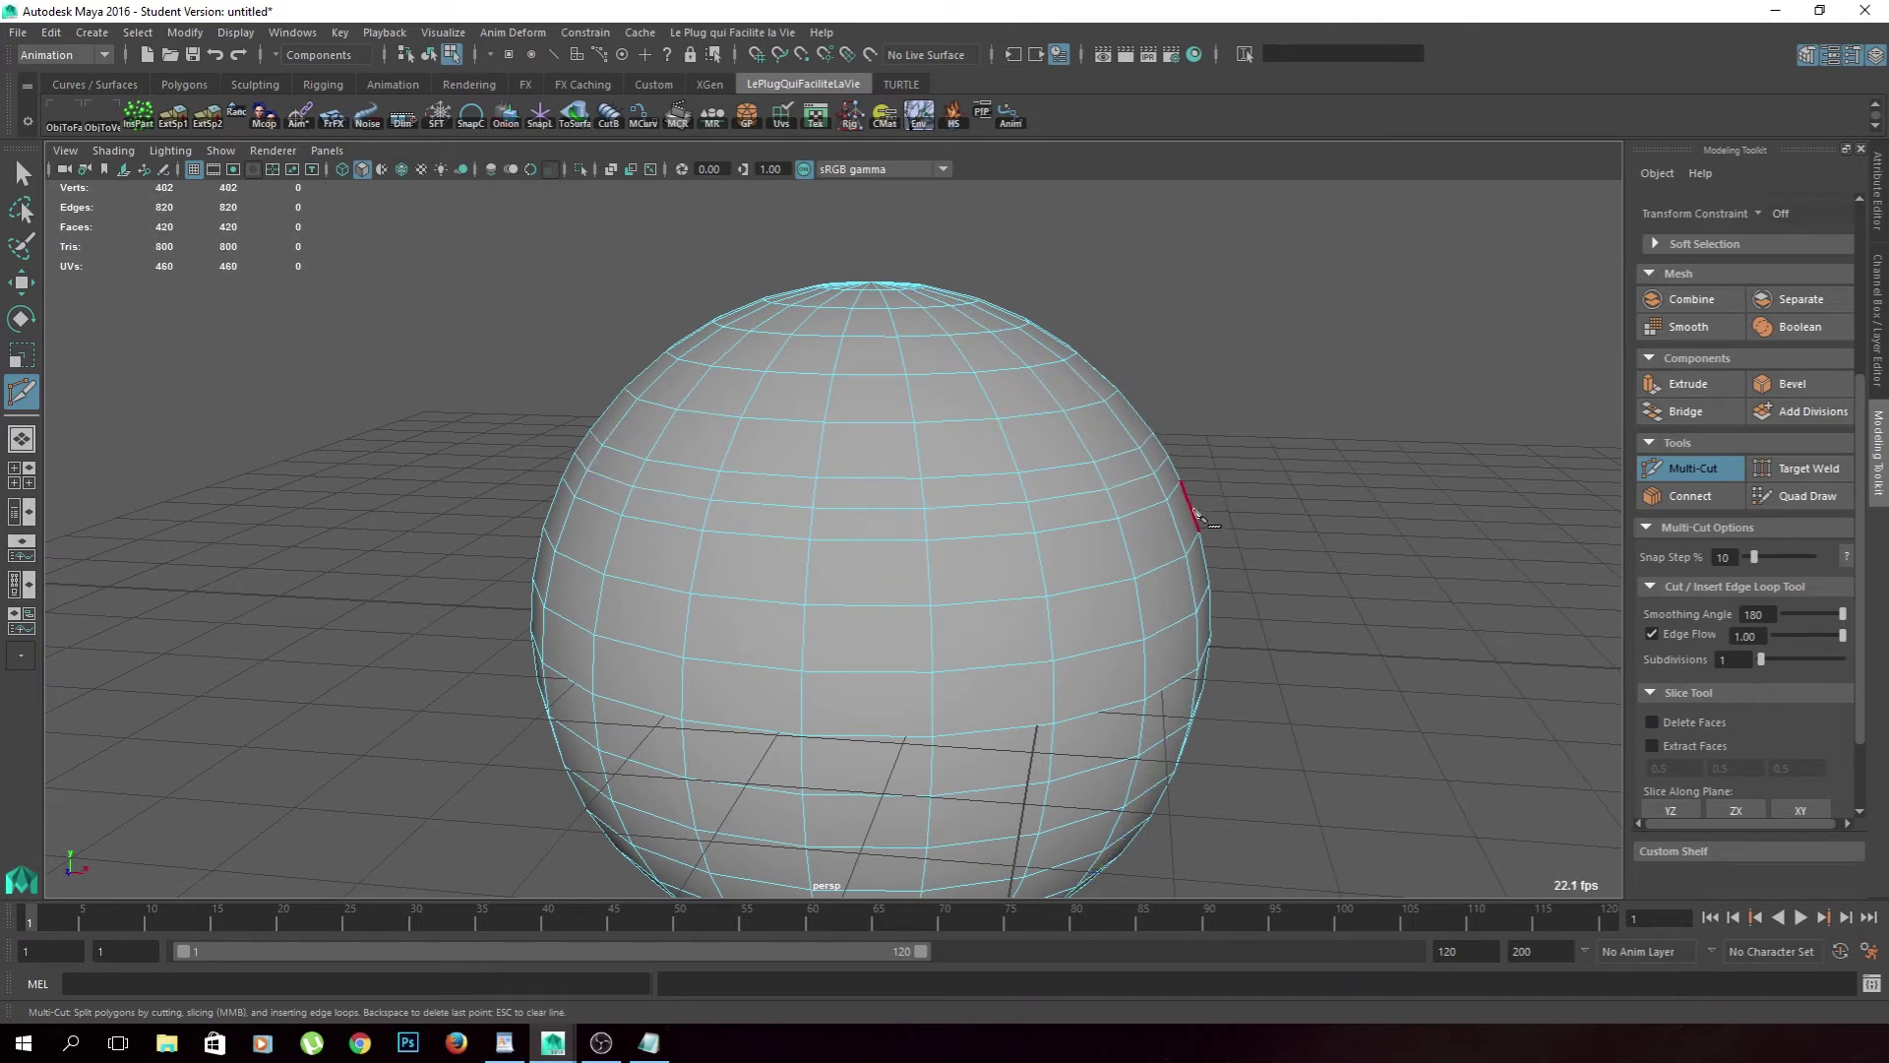
left_click(1127, 403, "ctrl")
left_click_drag(1231, 459, 1267, 456, "alt")
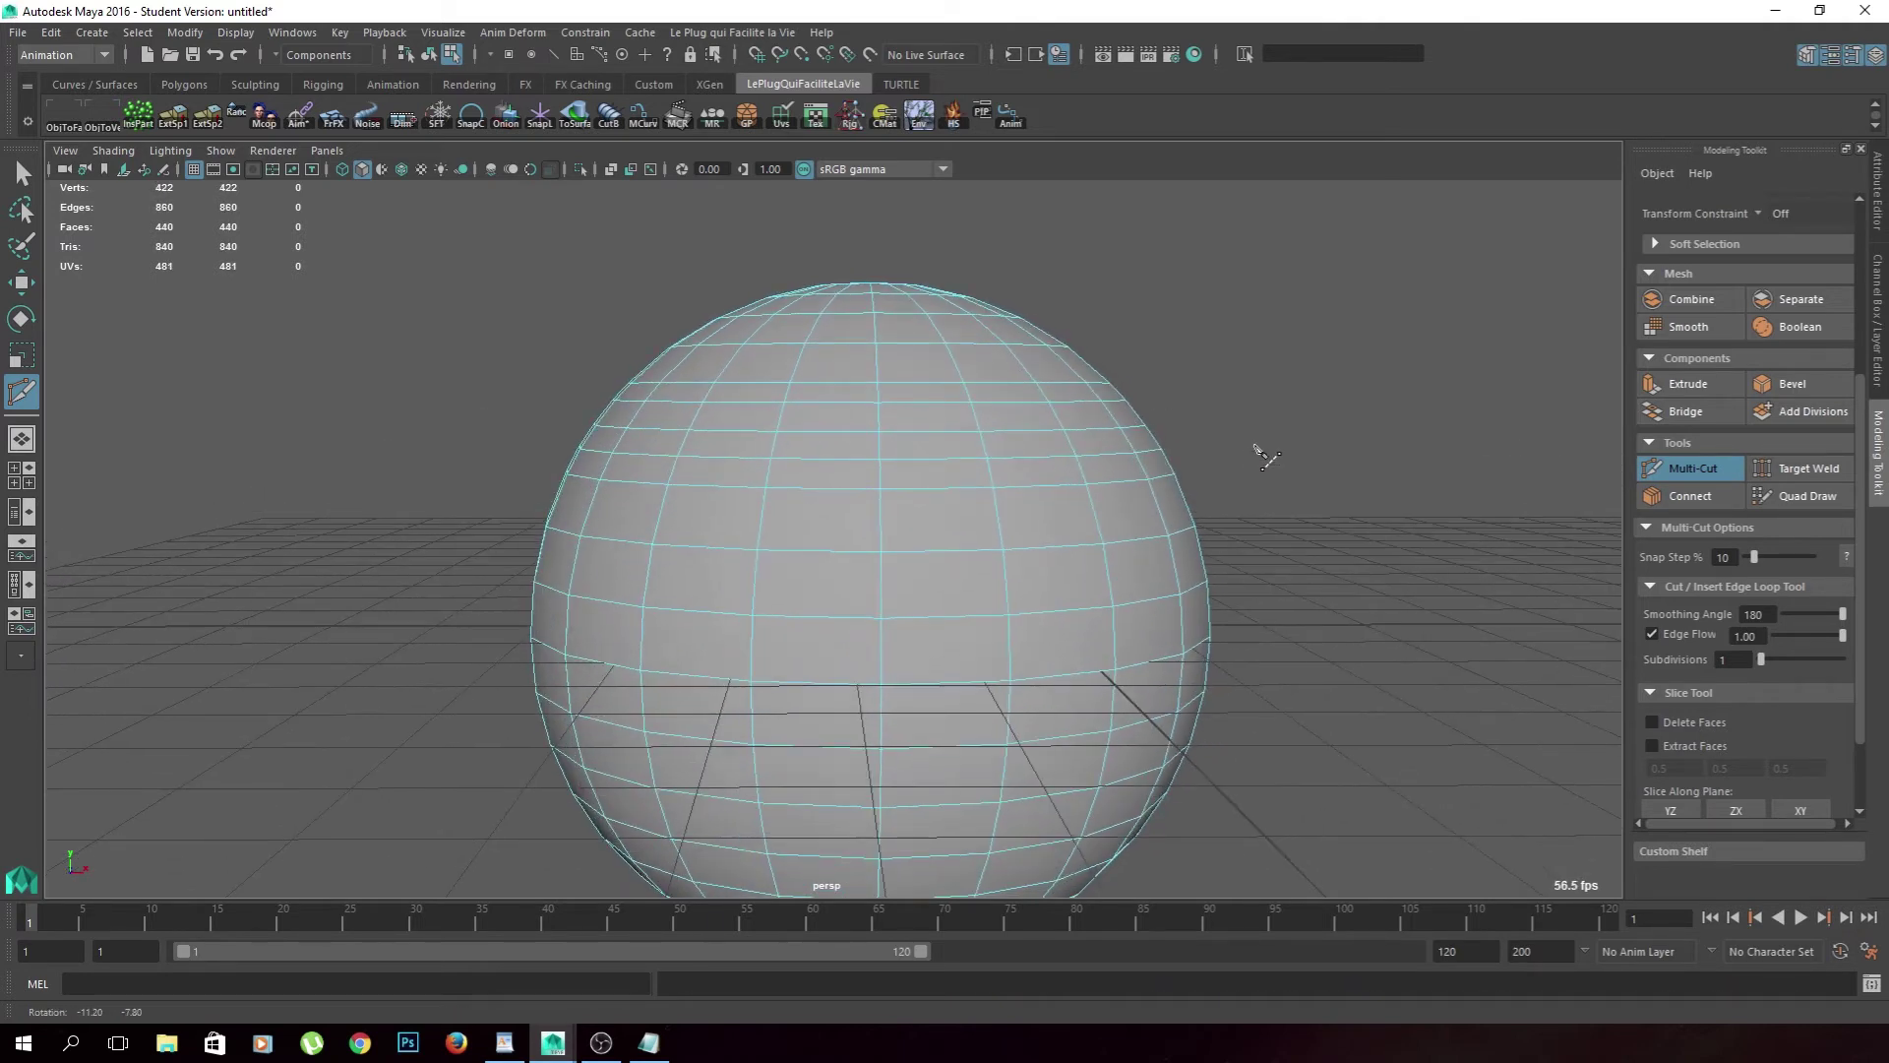
left_click_drag(1092, 380, 1134, 386, "alt")
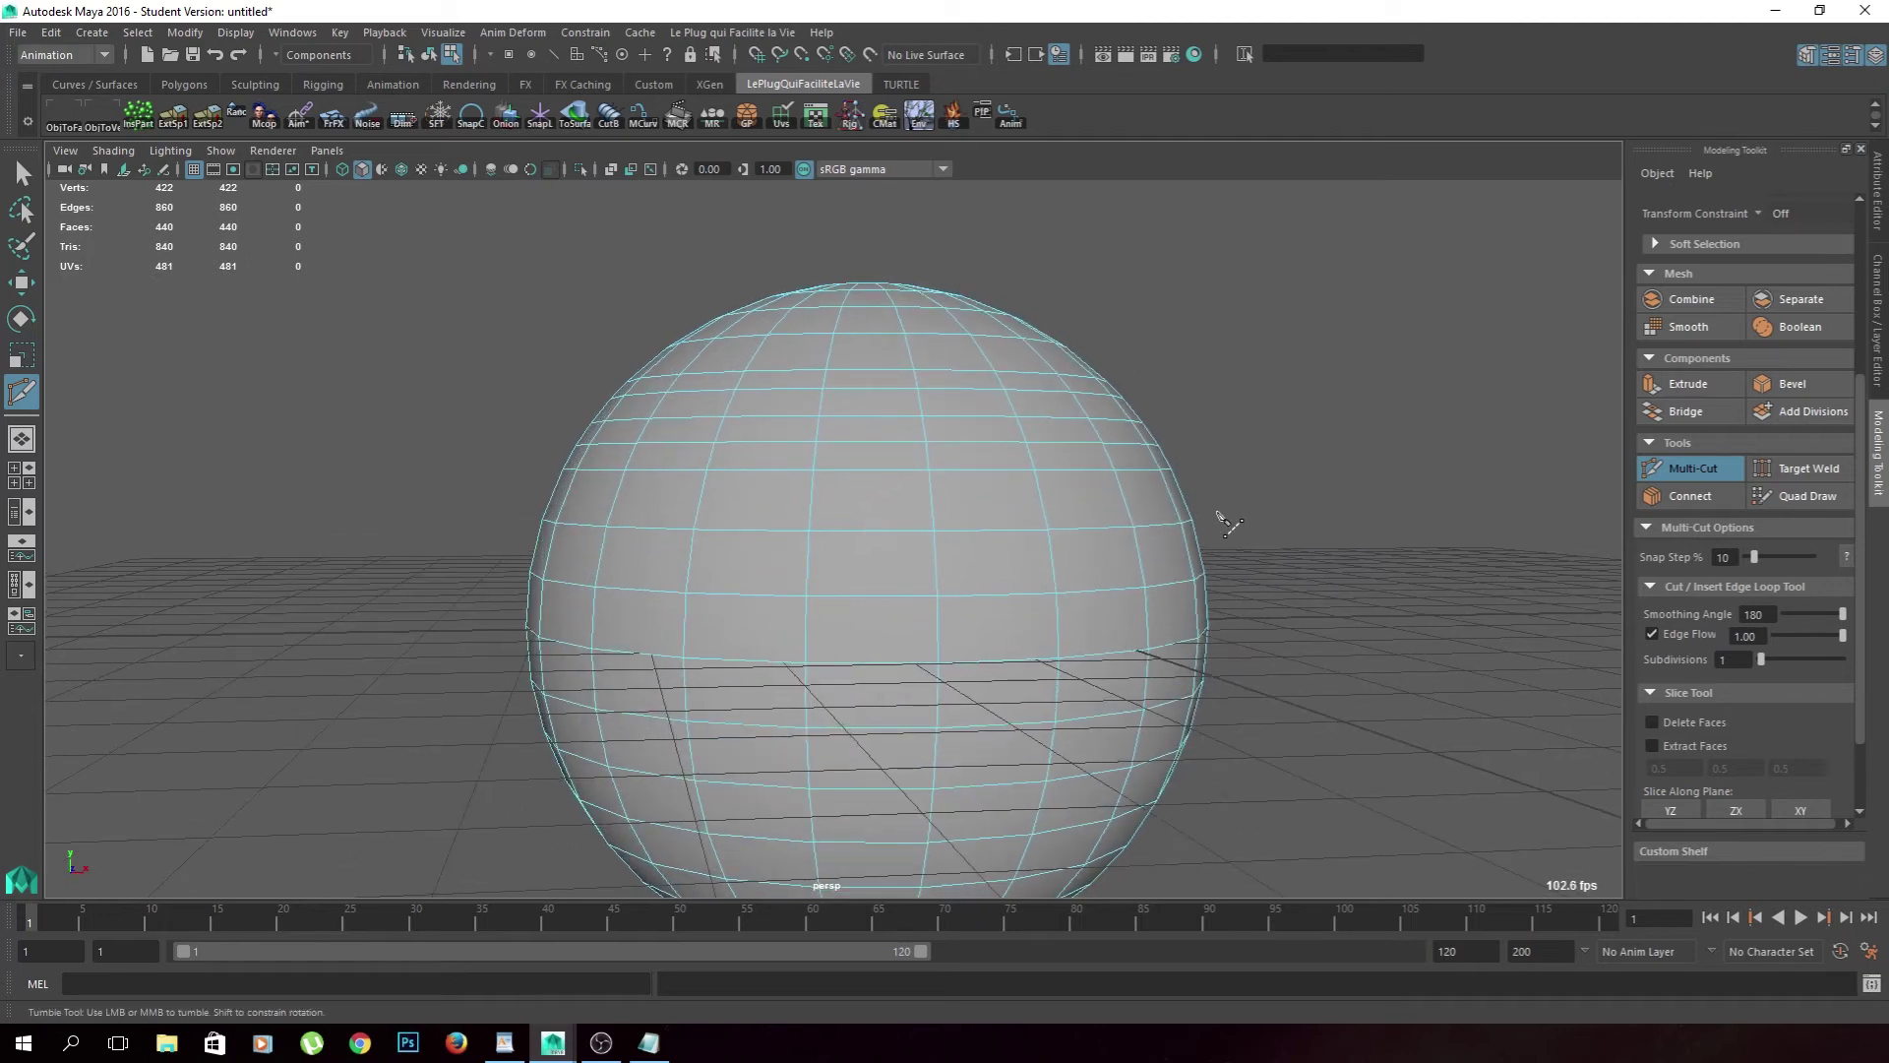
left_click_drag(1229, 531, 1249, 523, "alt")
key("q")
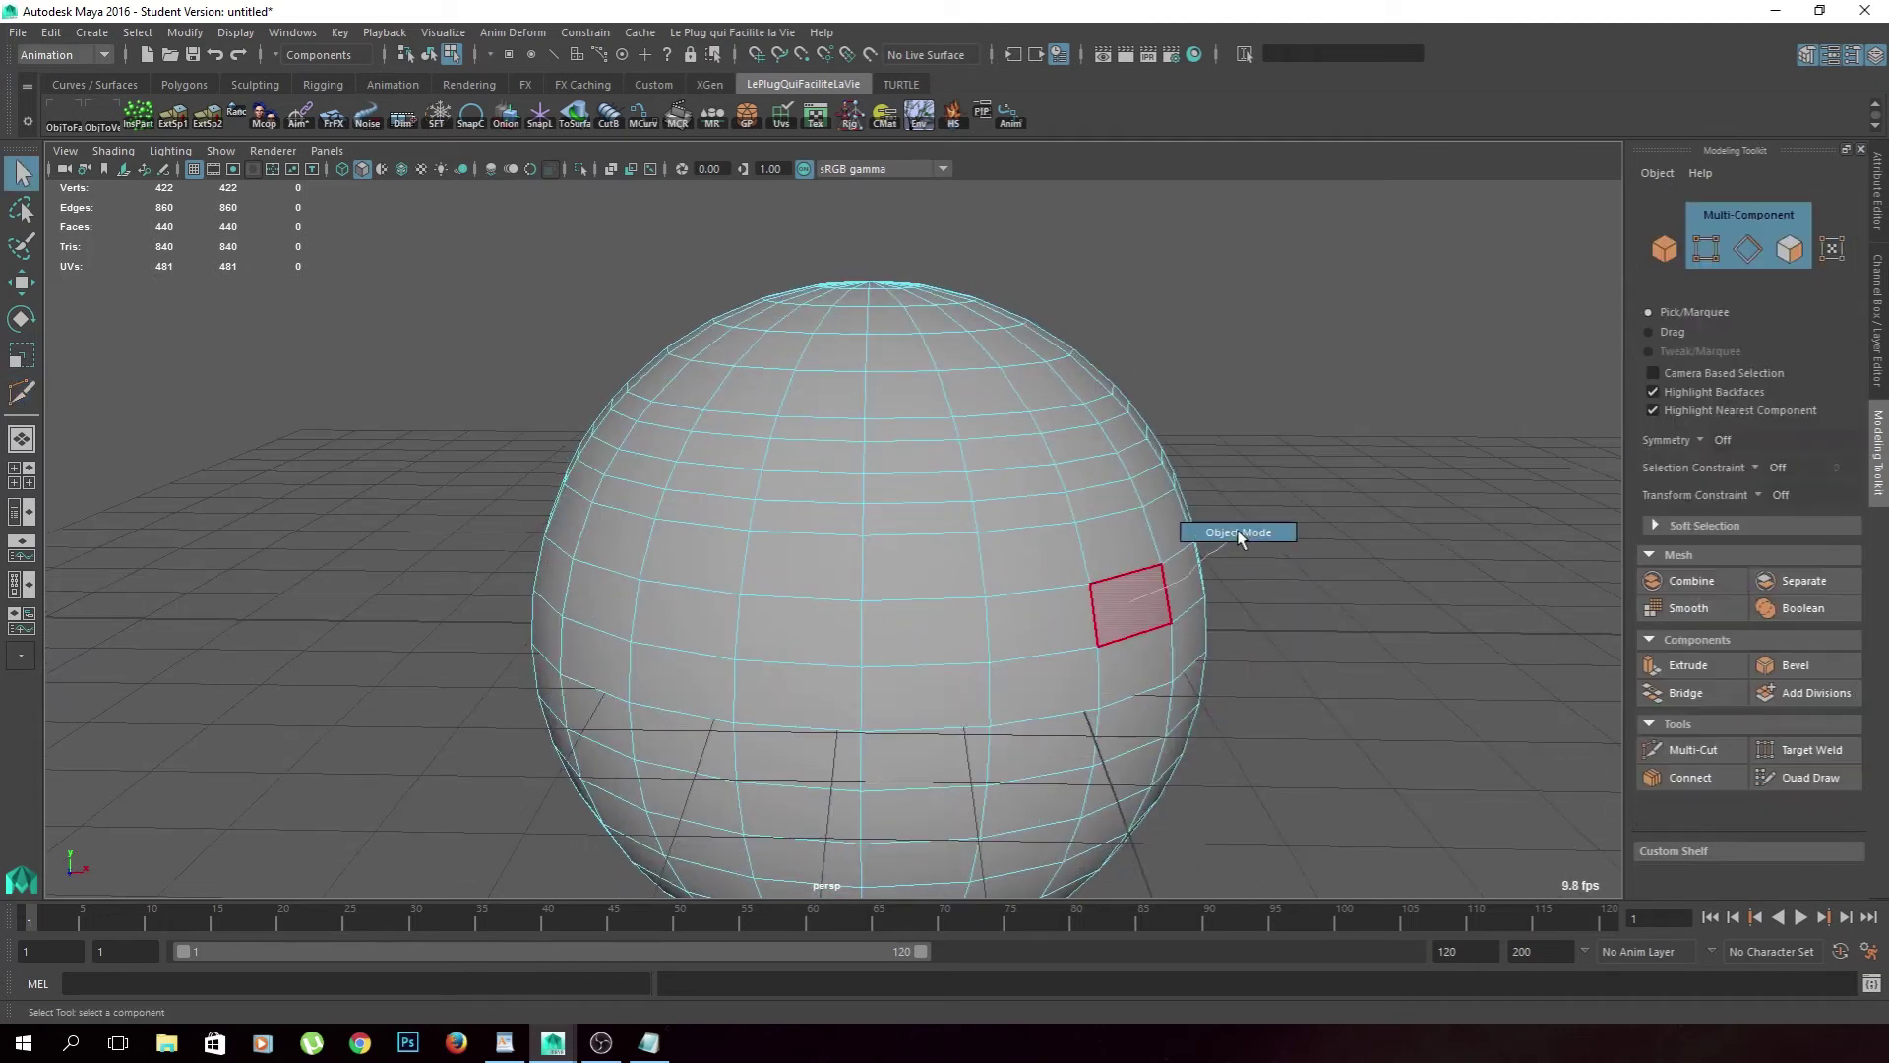
Return to object mode and show the sphere in smooth preview.
key("F8")
key("3")
left_click(1317, 576)
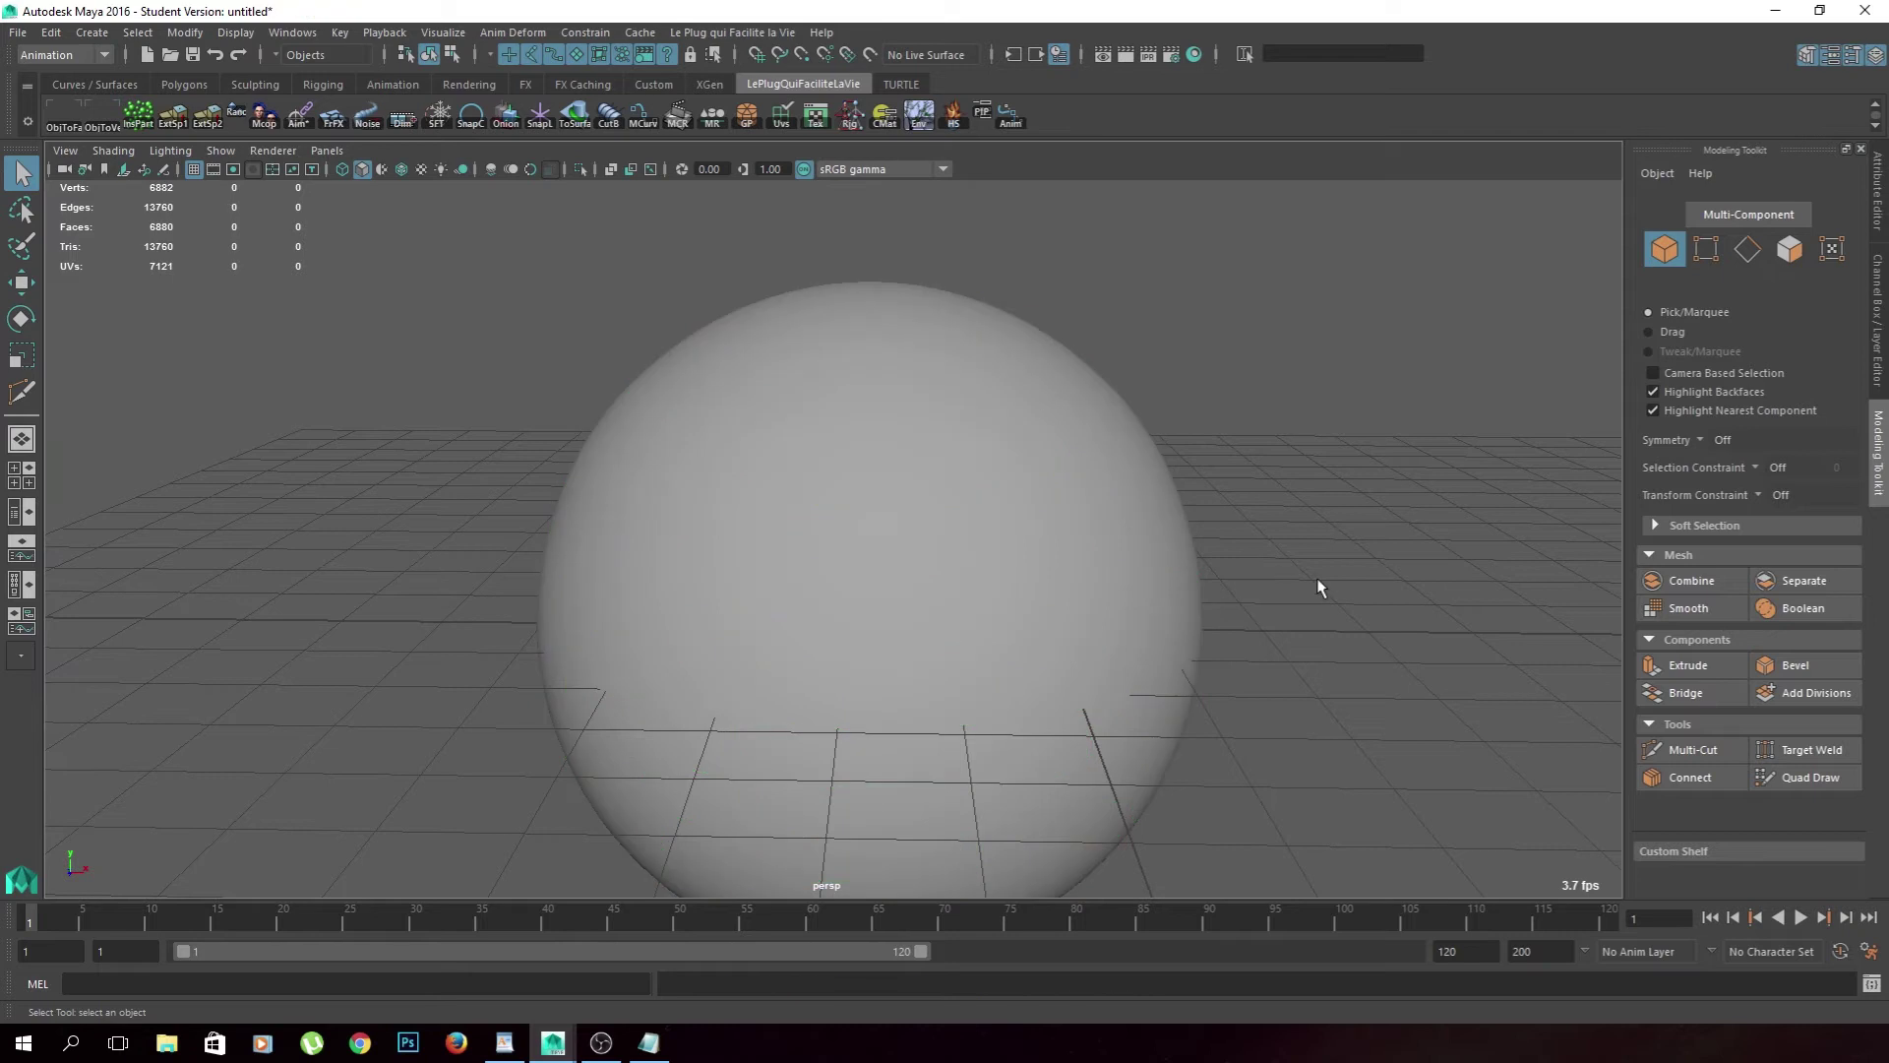
left_click(1059, 362)
left_click_drag(1059, 362, 1241, 536, "alt")
right_click_drag(1154, 551, 1084, 591, "shift")
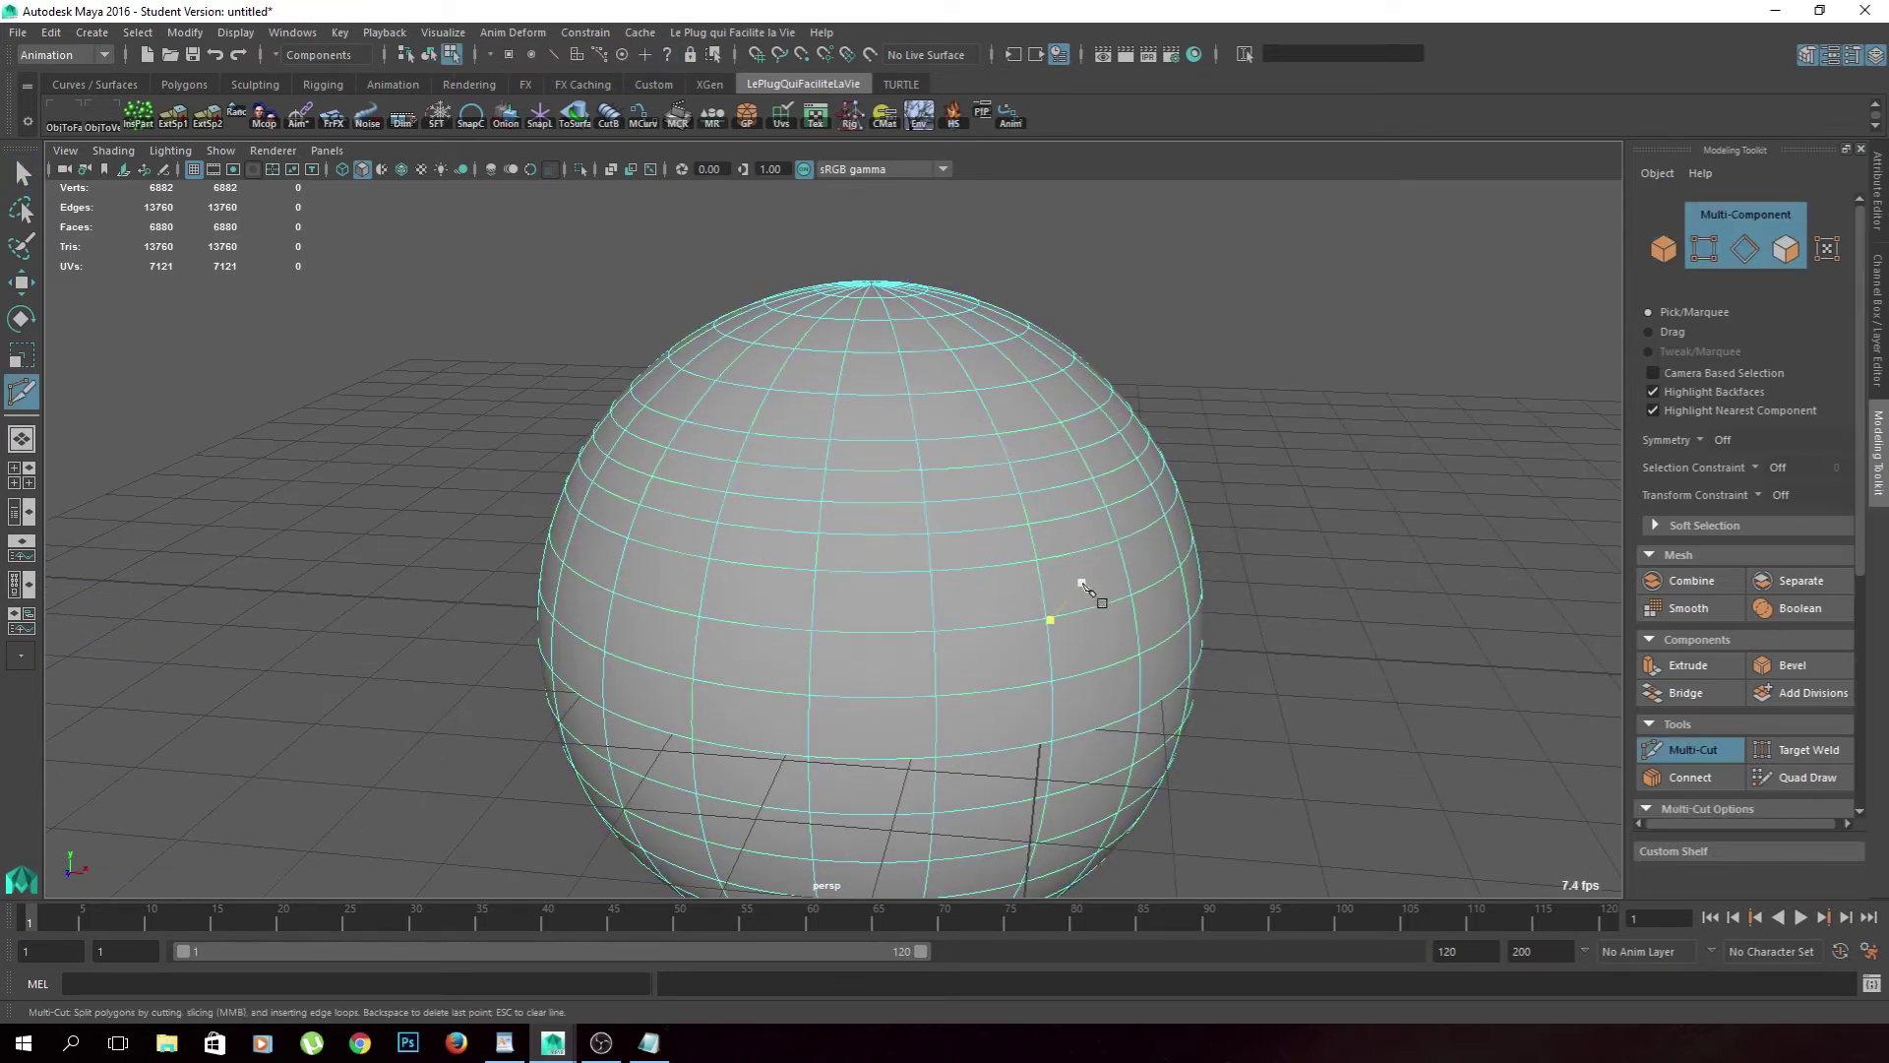
Cut one more edge loop into the sphere and commit it.
middle_click_drag(1084, 590, 1201, 487, "alt")
left_click_drag(1850, 559, 1851, 744)
key("q")
mouse_move(1117, 604)
left_mouse_down("alt")
mouse_move(1201, 624)
mouse_move(1214, 556)
left_mouse_up("alt")
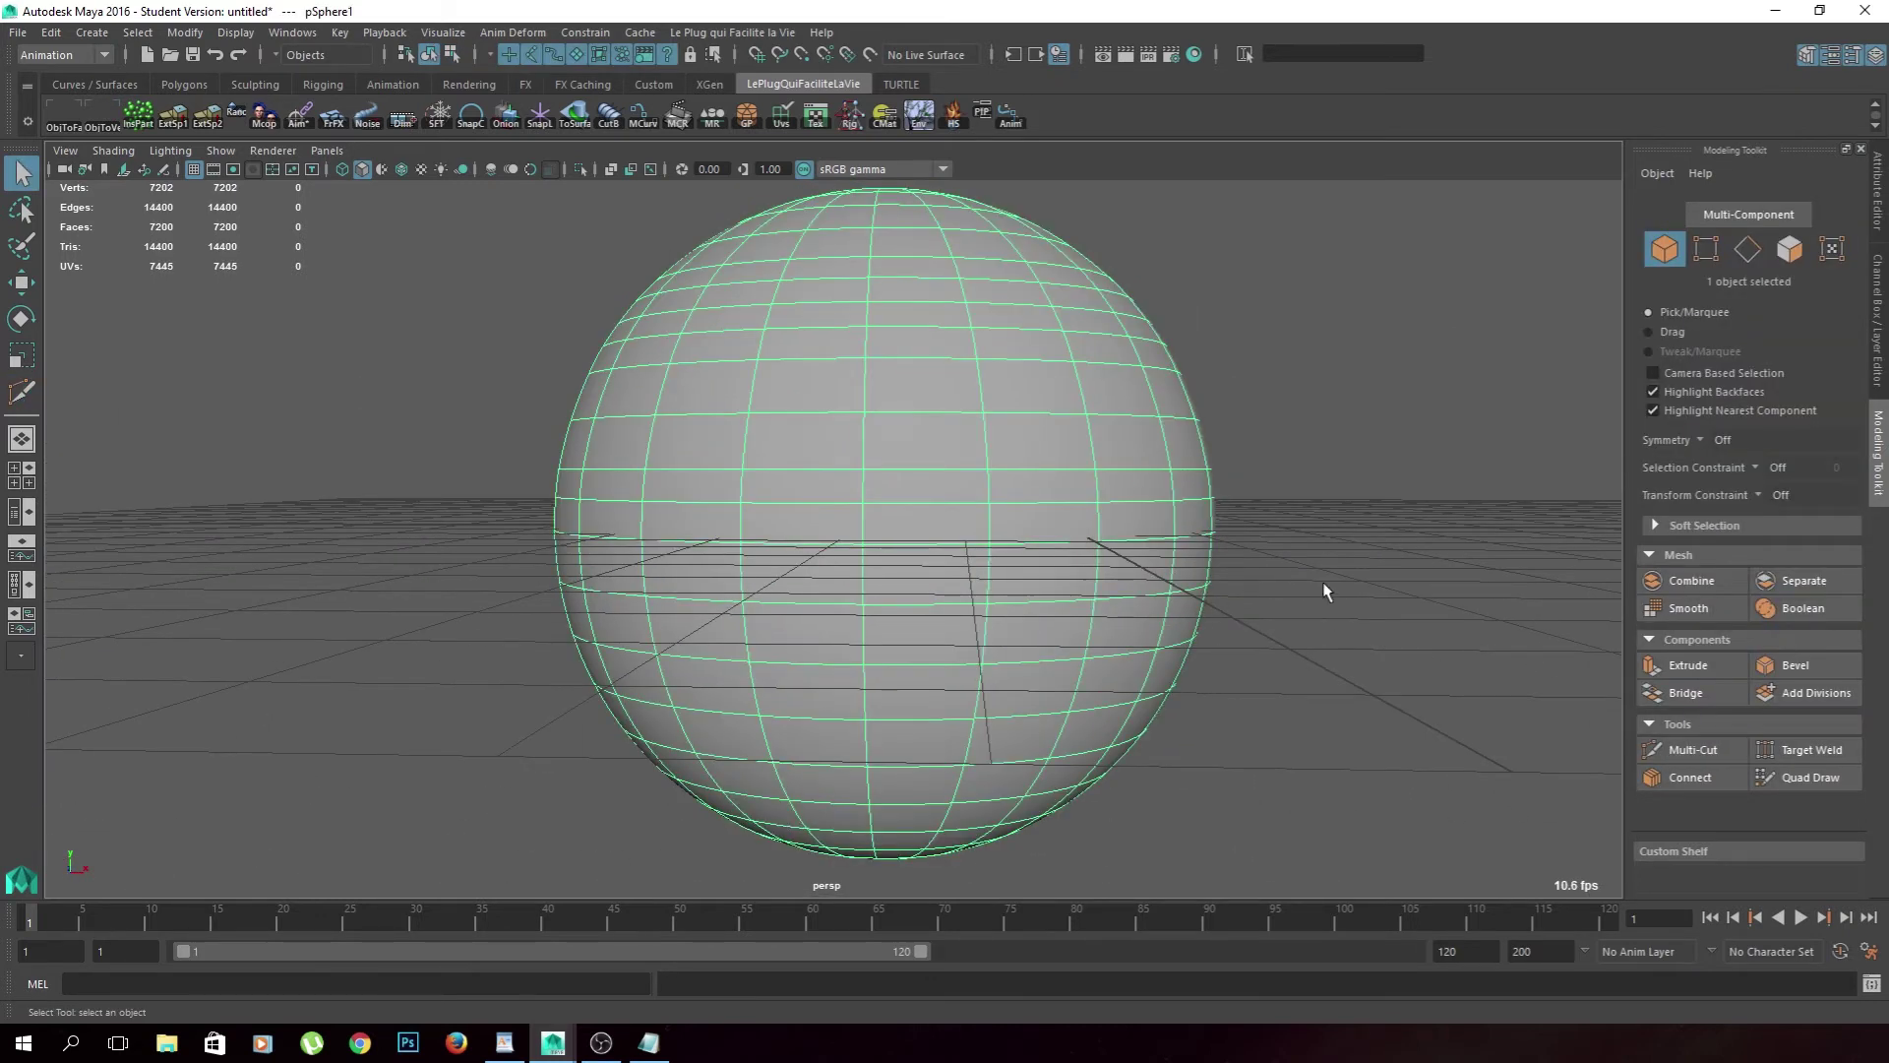
left_click_drag(1322, 582, 1283, 595, "alt")
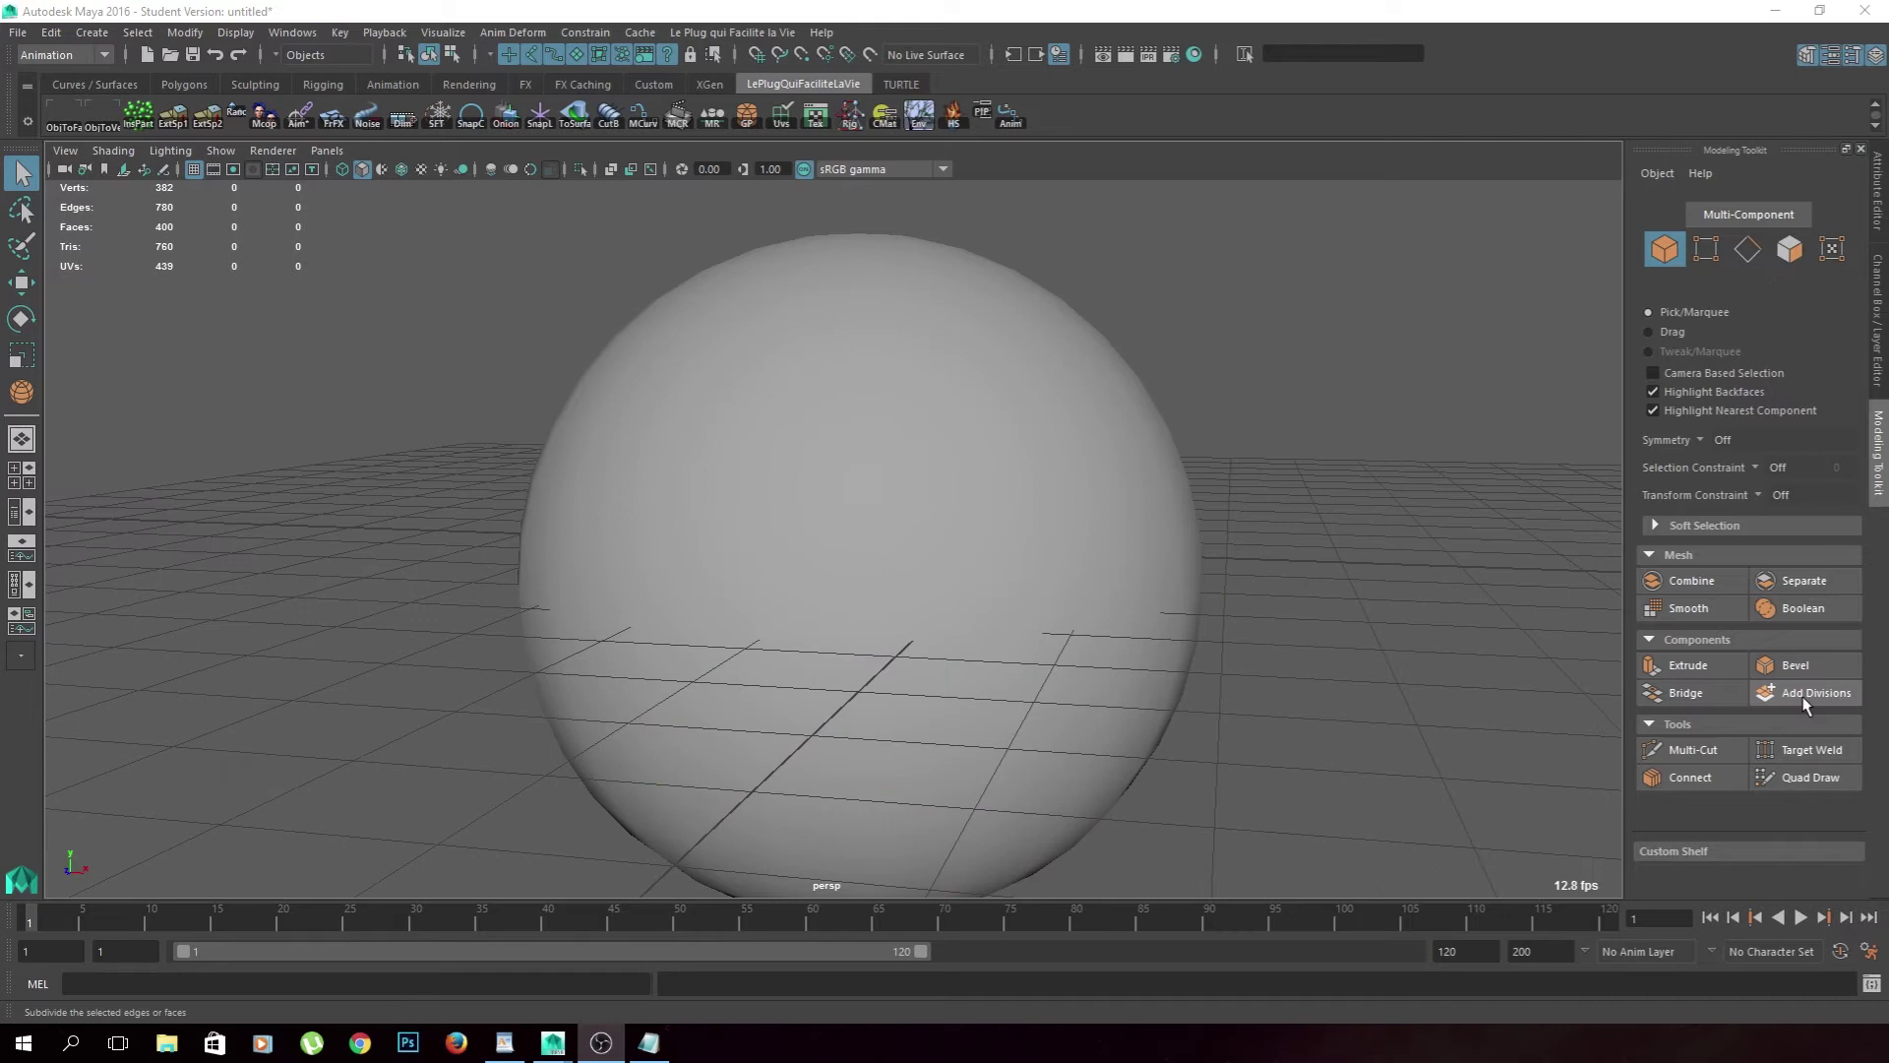
Pick a single vertex on the sphere and move it freely.
left_click(1245, 456)
left_click_drag(1246, 457, 1147, 480, "alt")
right_click_drag(1148, 480, 1107, 451)
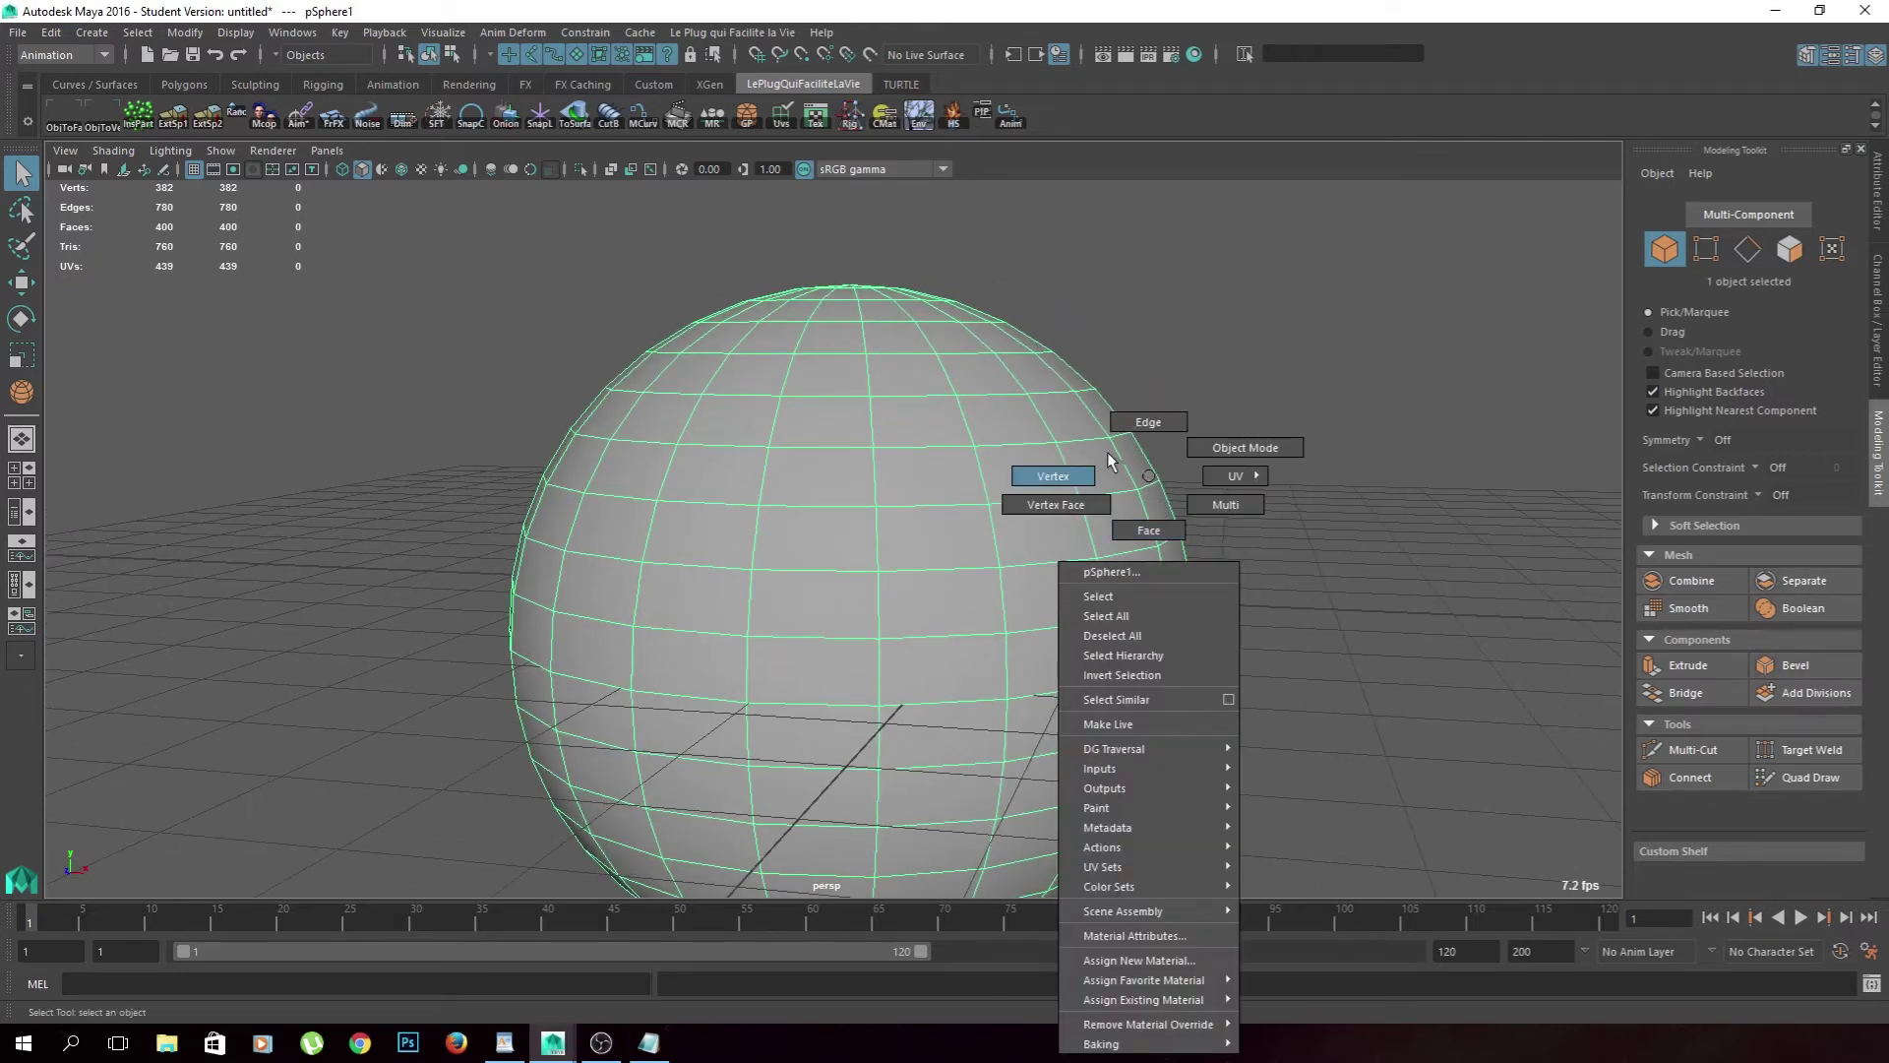
left_click(1163, 485)
key("w")
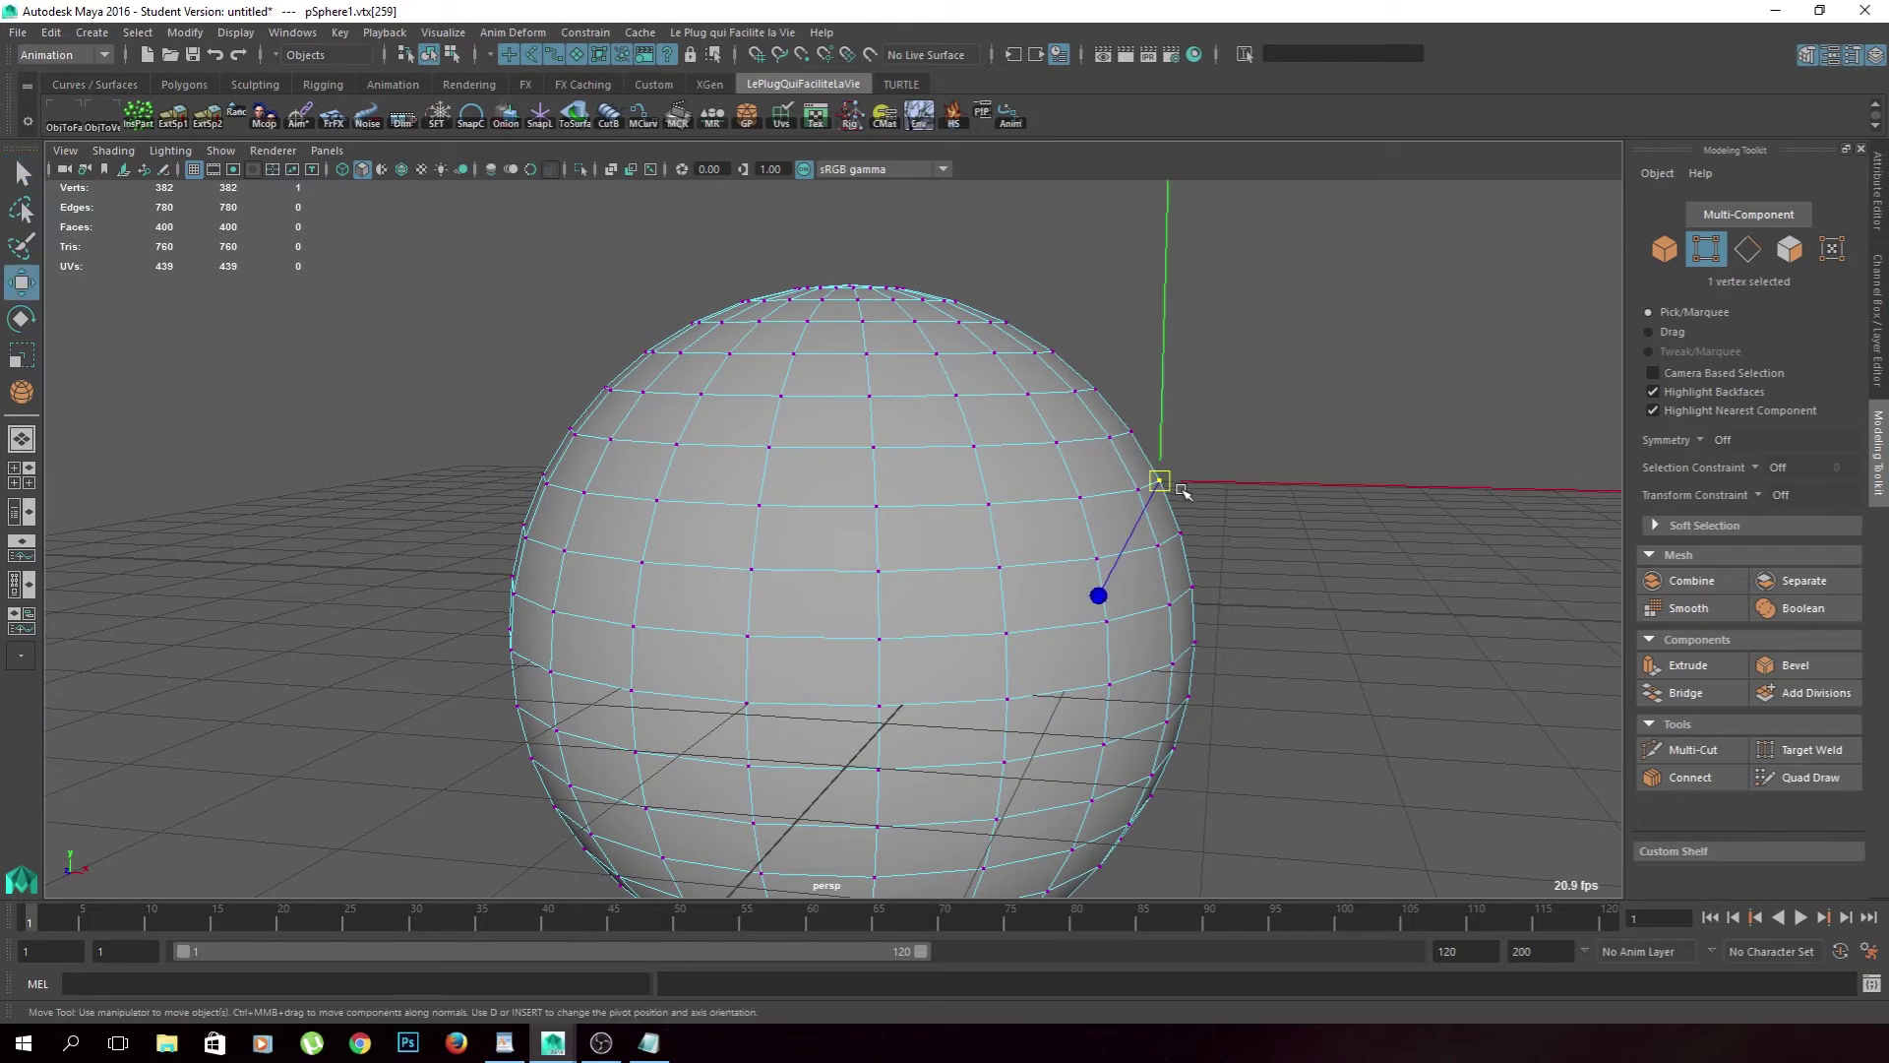
mouse_move(1144, 483)
left_mouse_down()
mouse_move(1164, 468)
mouse_move(1153, 499)
left_mouse_up()
Slide the vertex with Transform Constraint set to Edge, then to Surface.
mouse_move(1286, 456)
left_mouse_down("alt")
mouse_move(1236, 434)
mouse_move(1148, 443)
left_mouse_up("alt")
scroll(1161, 448, "up", 3)
scroll(1177, 456, "up", 1)
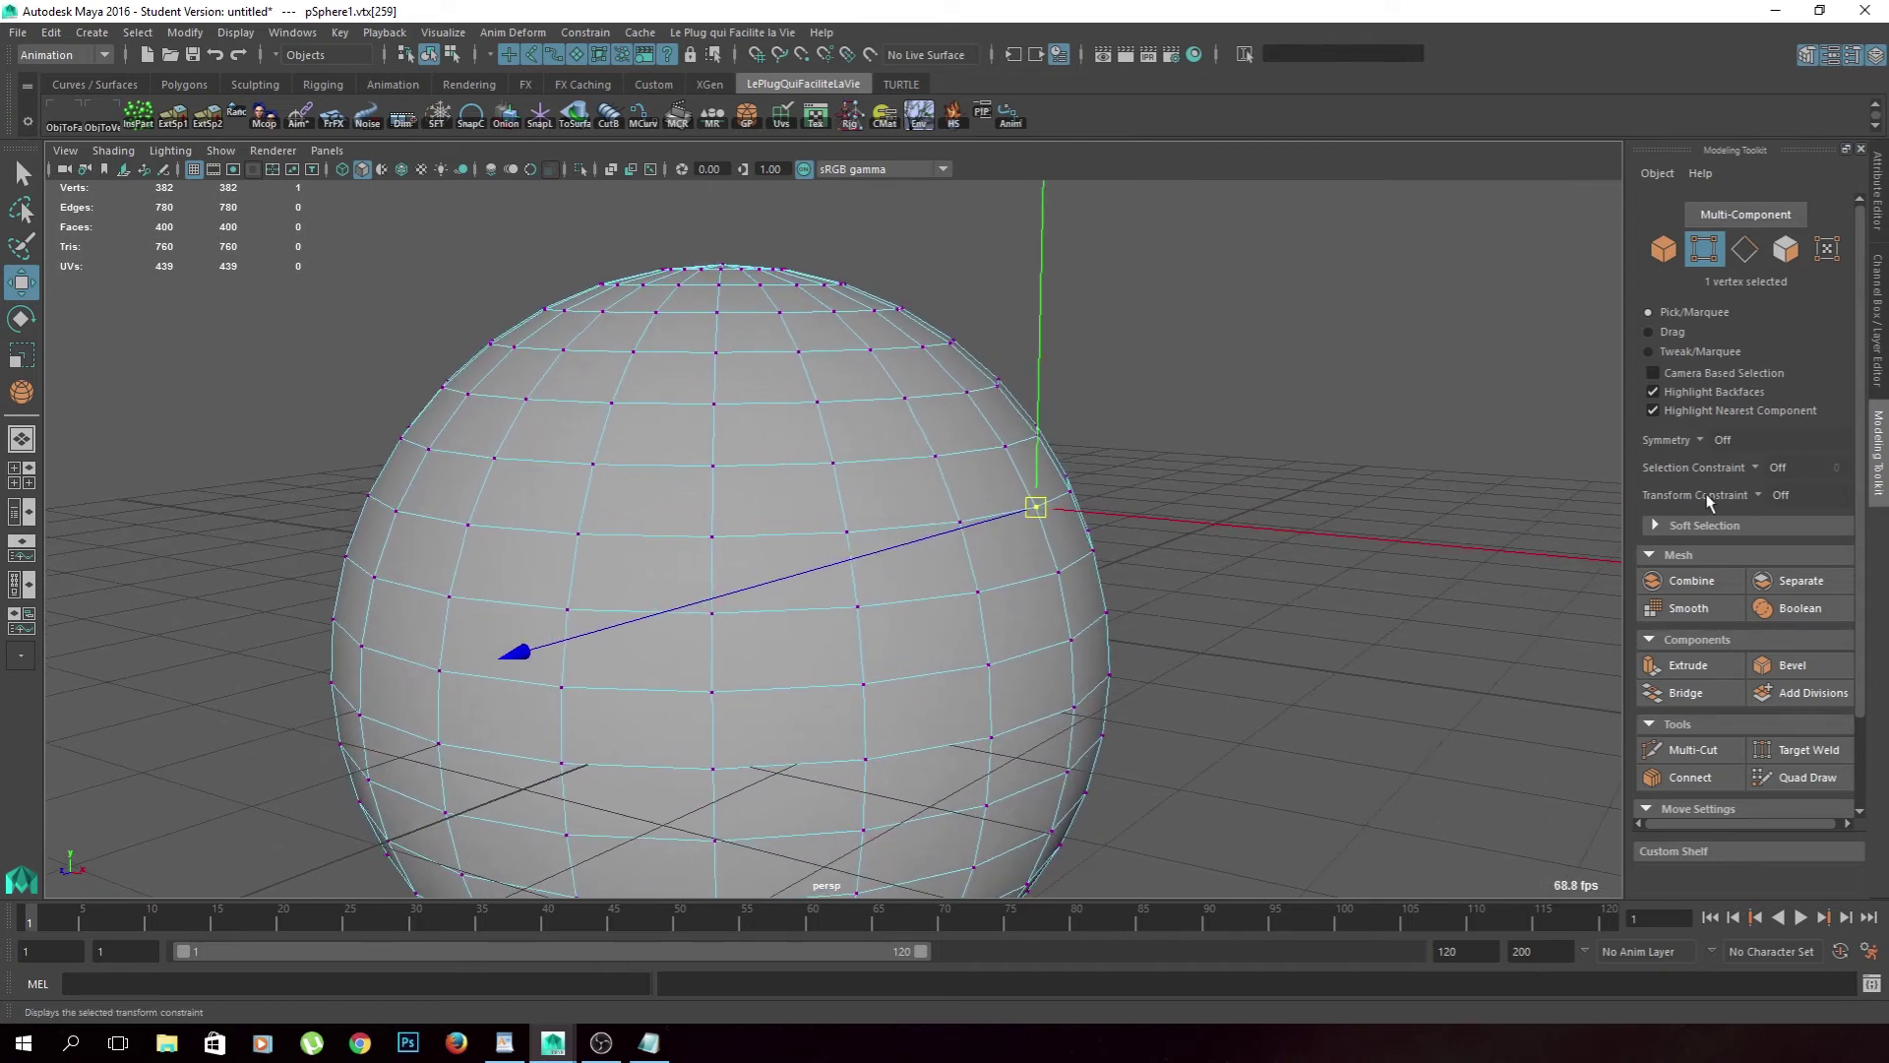
left_click(1758, 497)
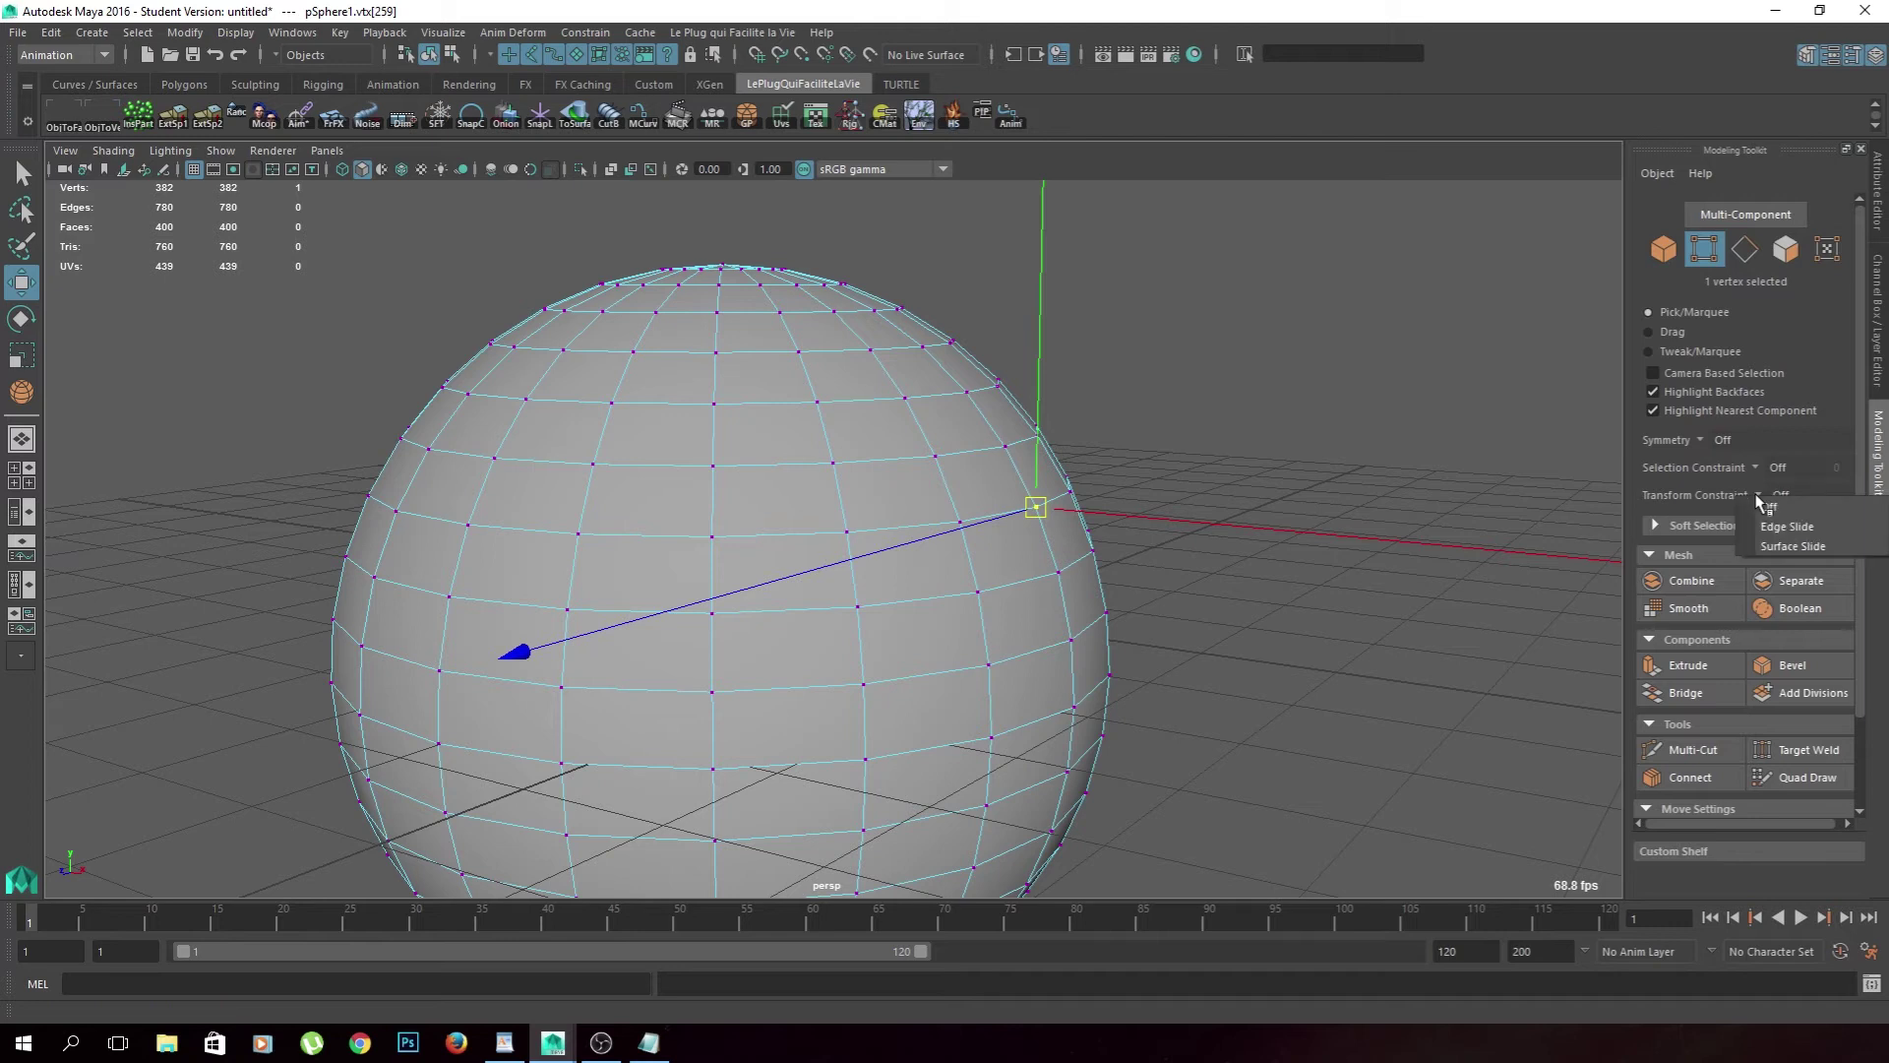
left_click(1789, 520)
mouse_move(1033, 509)
left_mouse_down()
mouse_move(997, 502)
mouse_move(930, 557)
mouse_move(1378, 512)
left_mouse_up()
left_click(1758, 495)
left_click(1790, 548)
mouse_move(914, 467)
left_mouse_down()
mouse_move(829, 477)
mouse_move(784, 539)
mouse_move(1087, 527)
left_mouse_up()
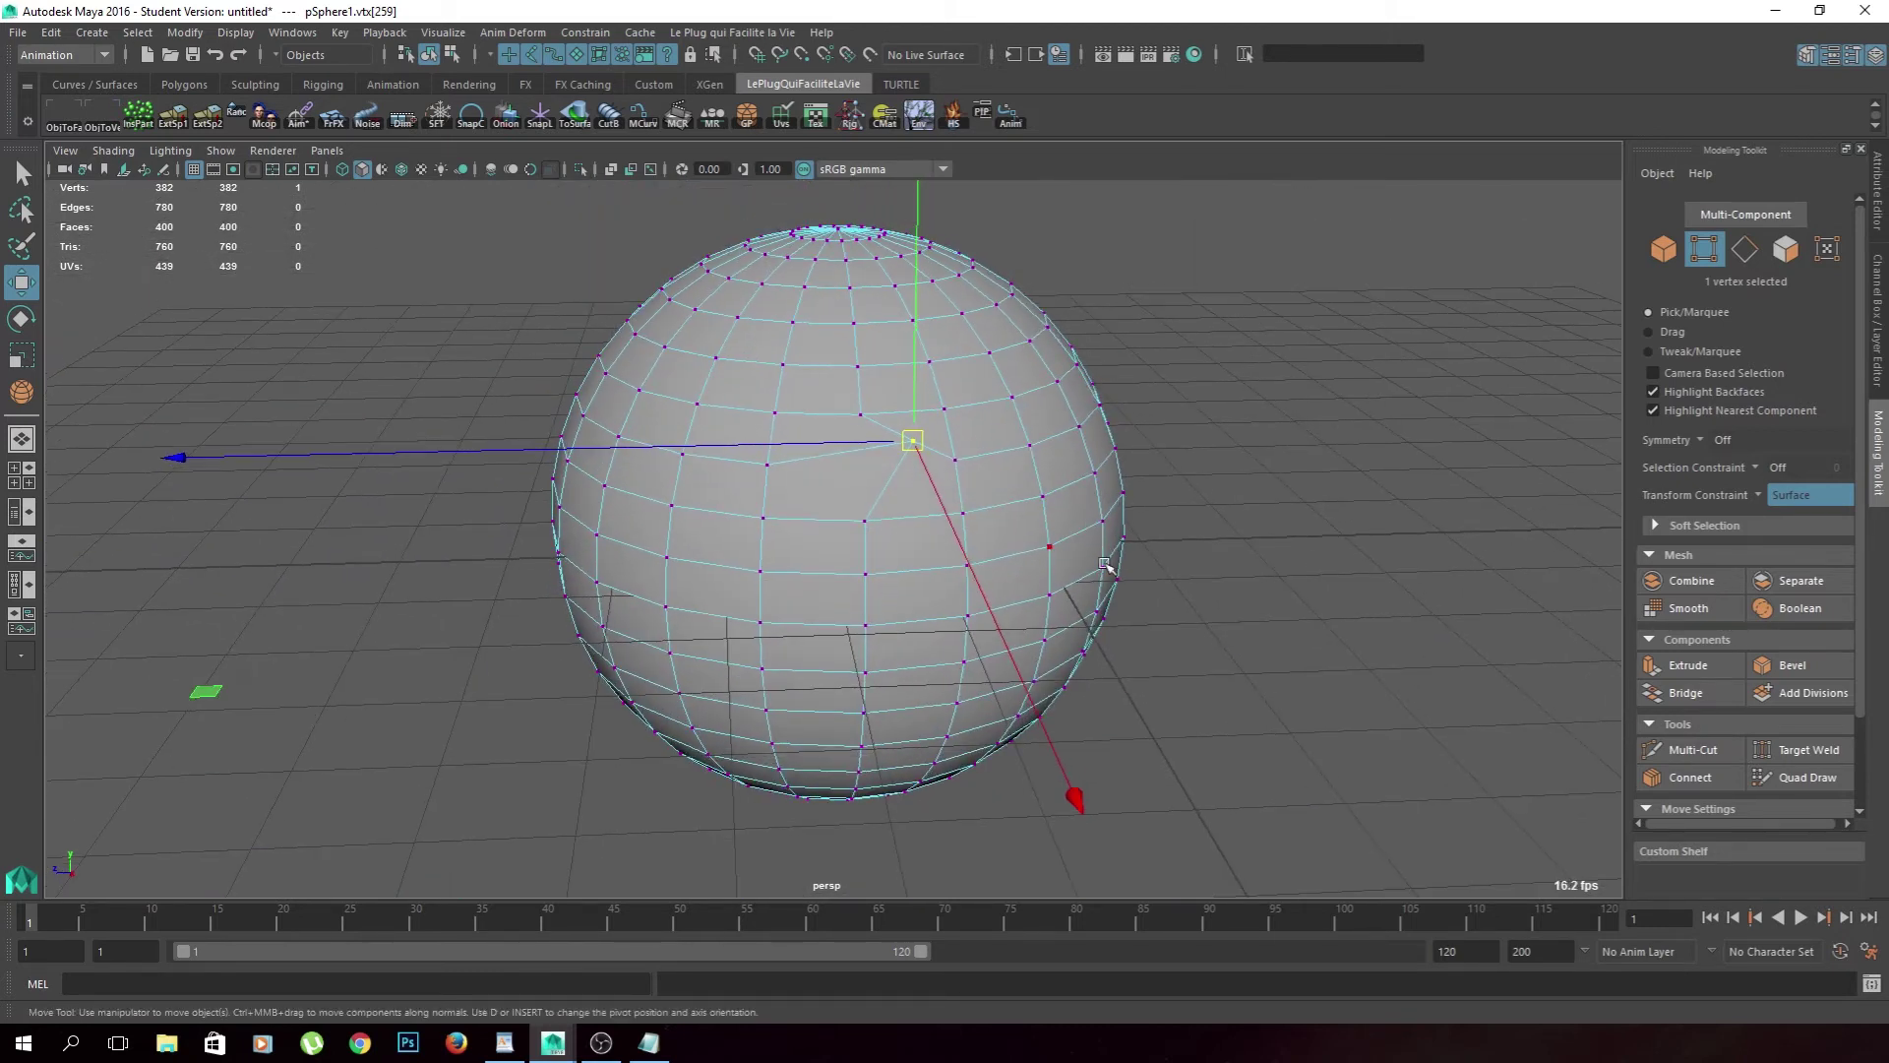
Set the Selection Constraint to Angle, switch to face mode, then set it Off.
left_click(1761, 478)
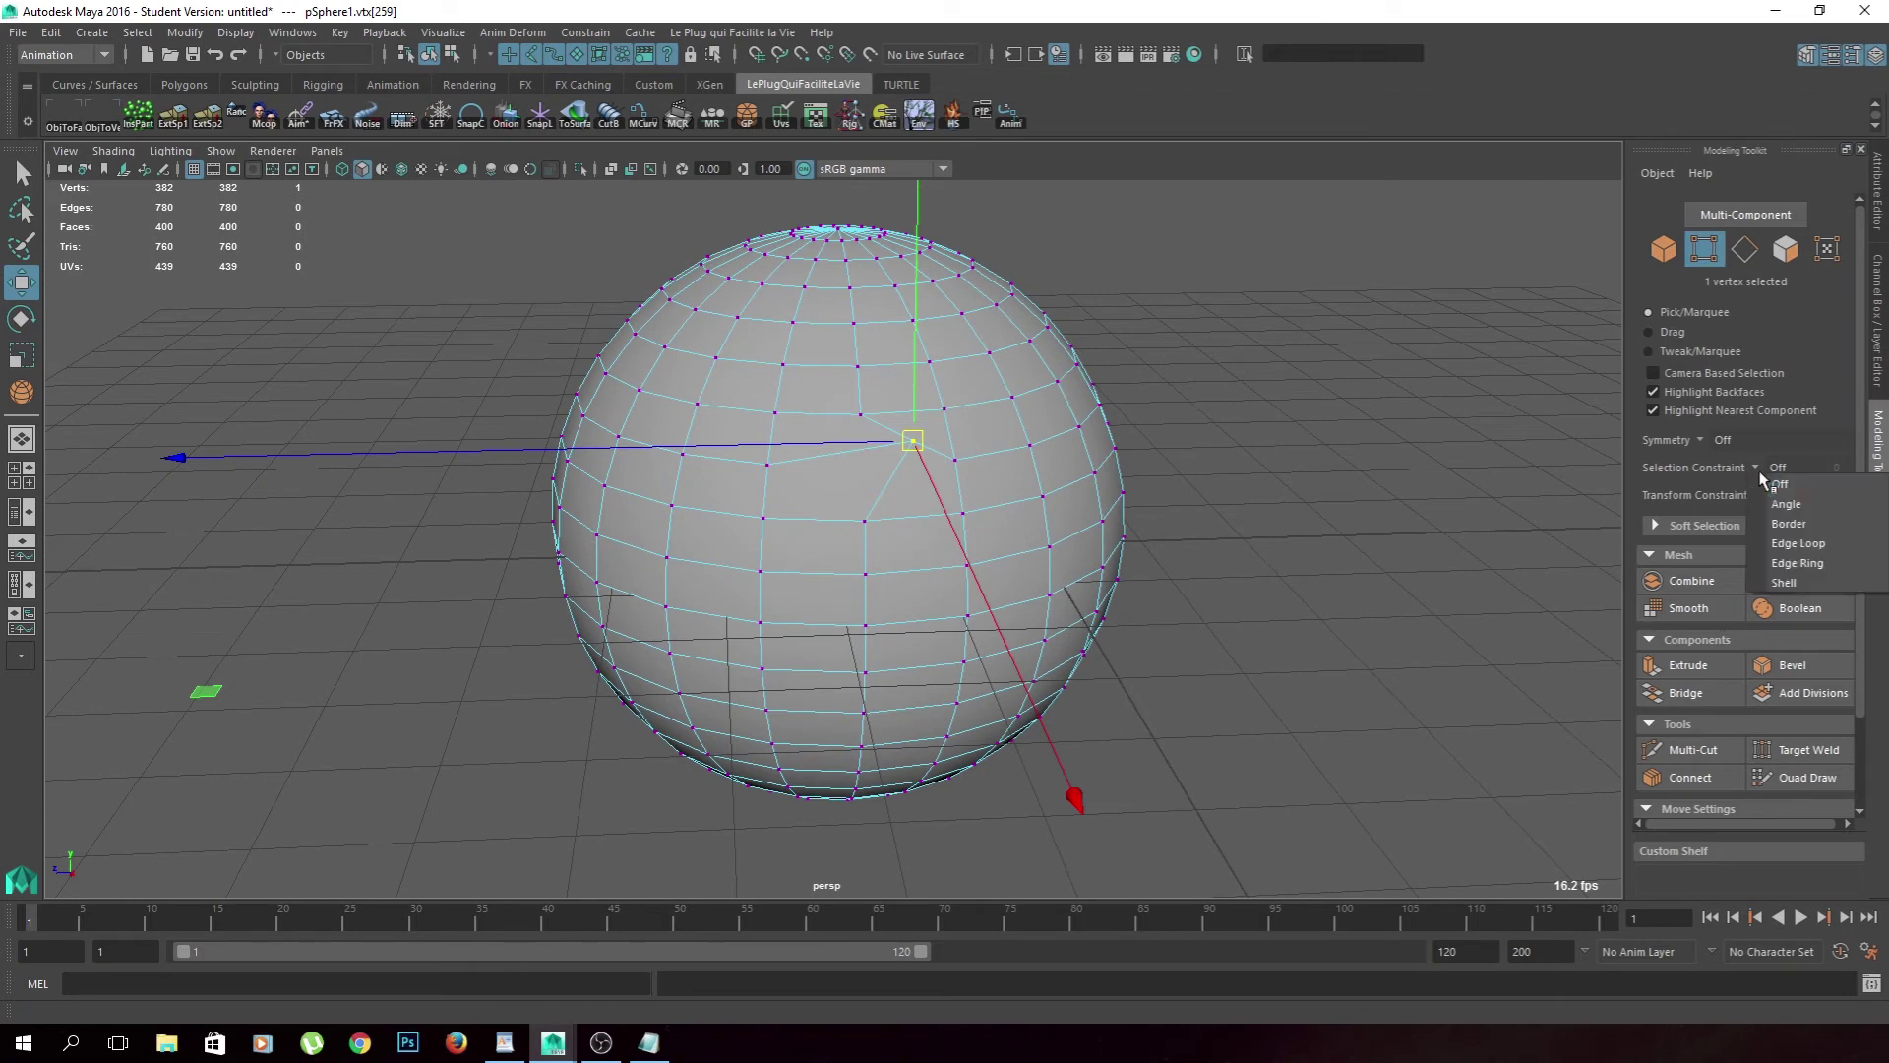
left_click(1803, 507)
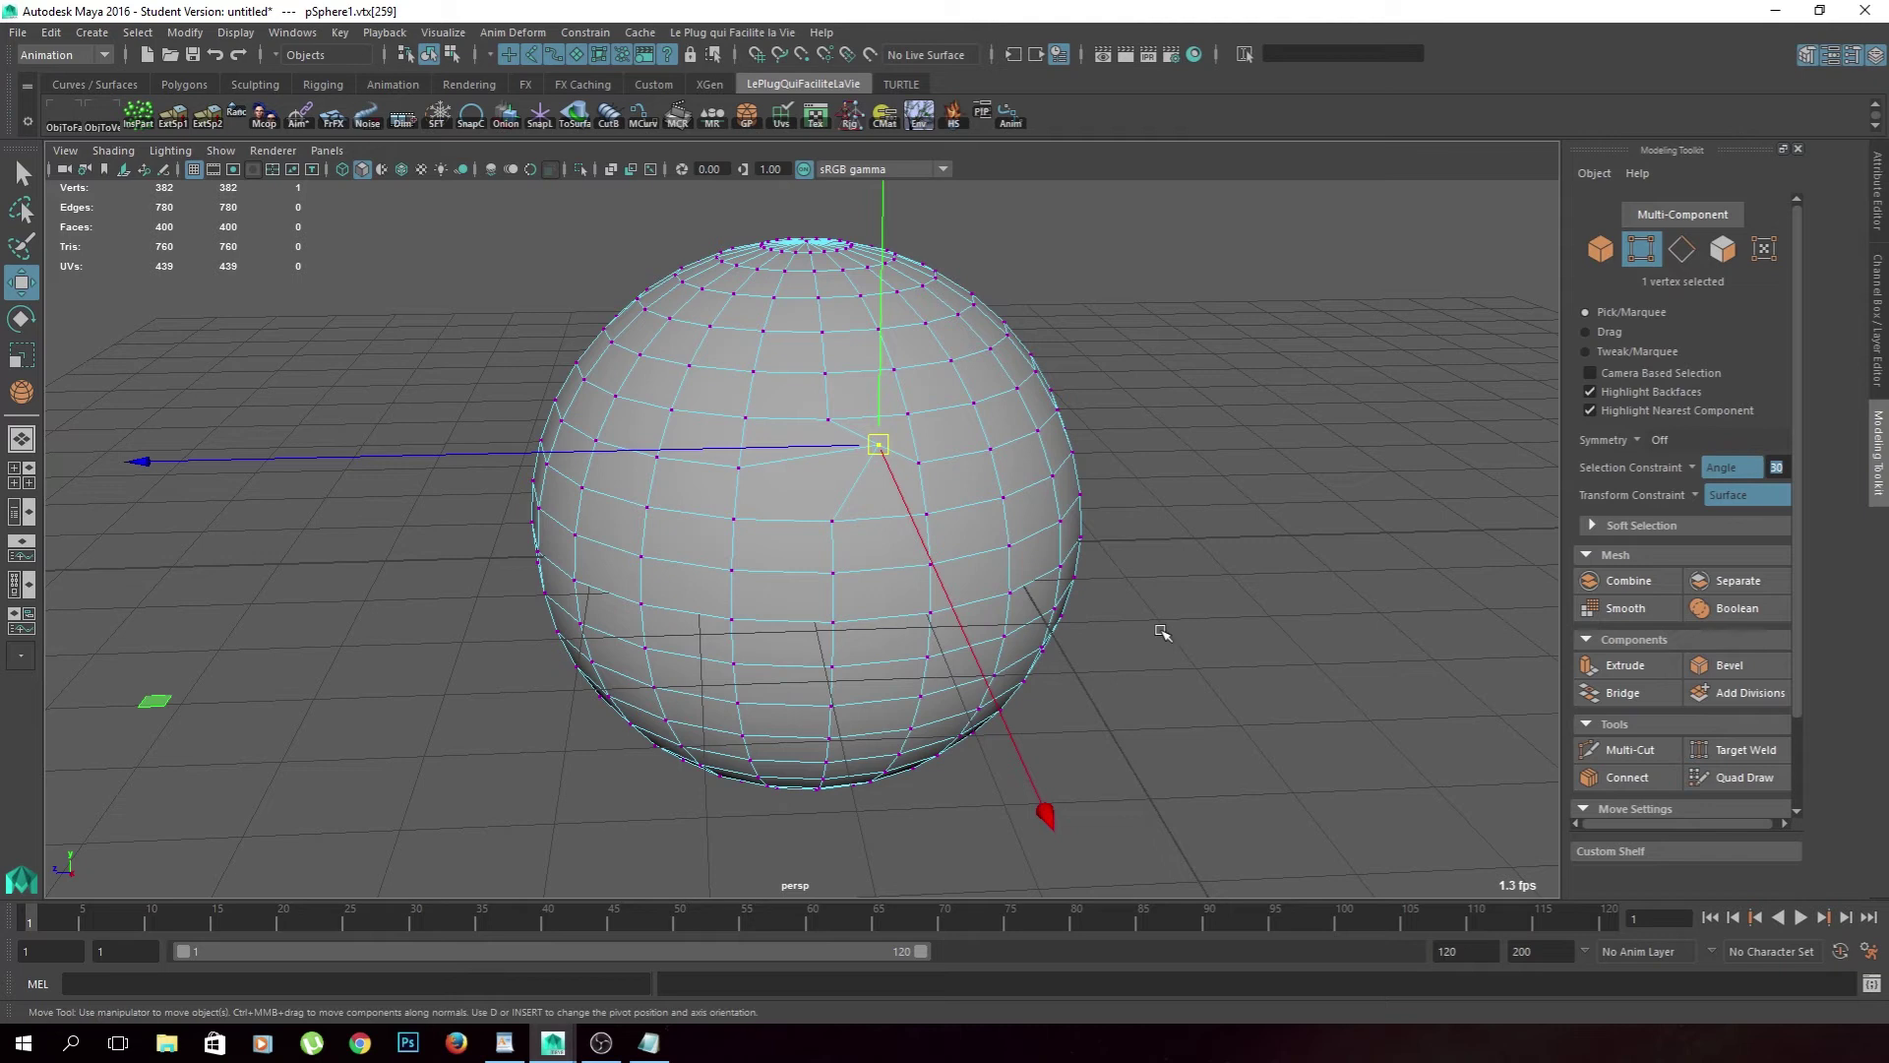
right_click(848, 475)
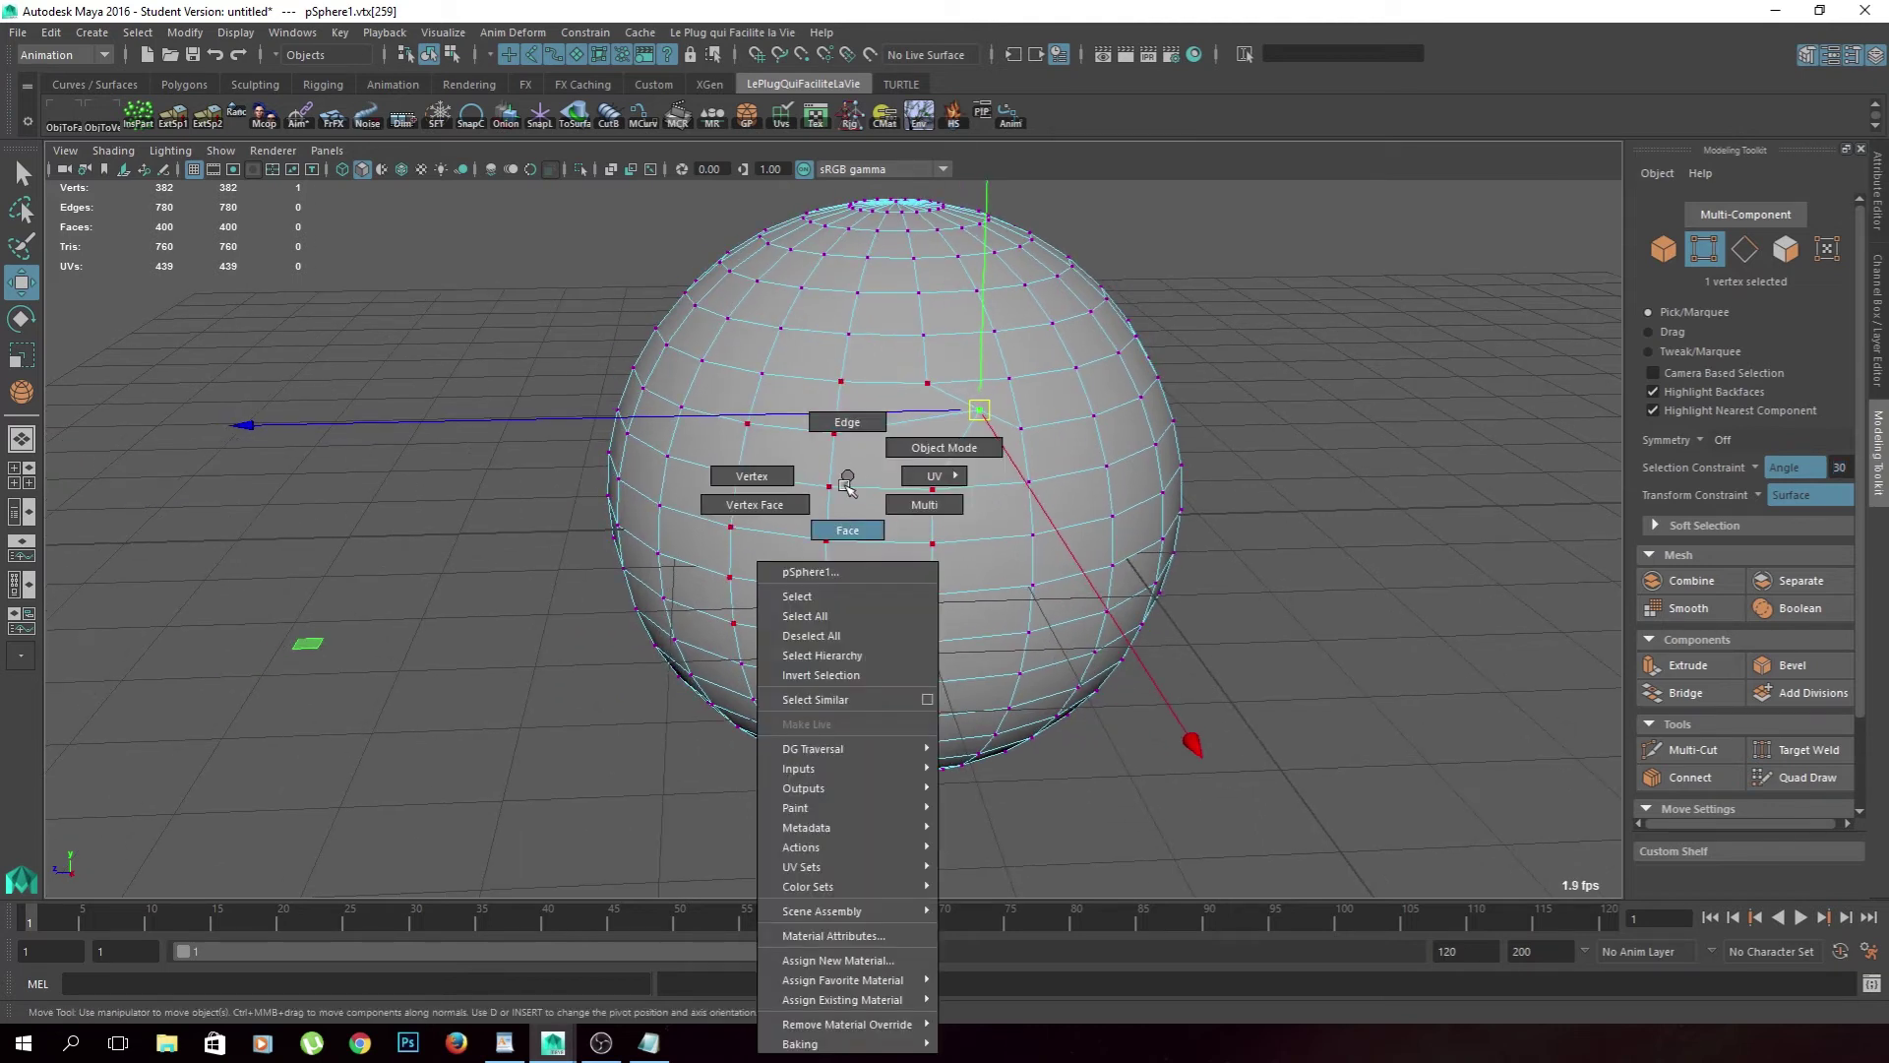
right_click_drag(853, 470, 847, 529)
middle_click_drag(717, 508, 775, 508, "alt")
mouse_move(775, 509)
left_mouse_down("alt")
mouse_move(818, 498)
mouse_move(857, 608)
left_mouse_up("alt")
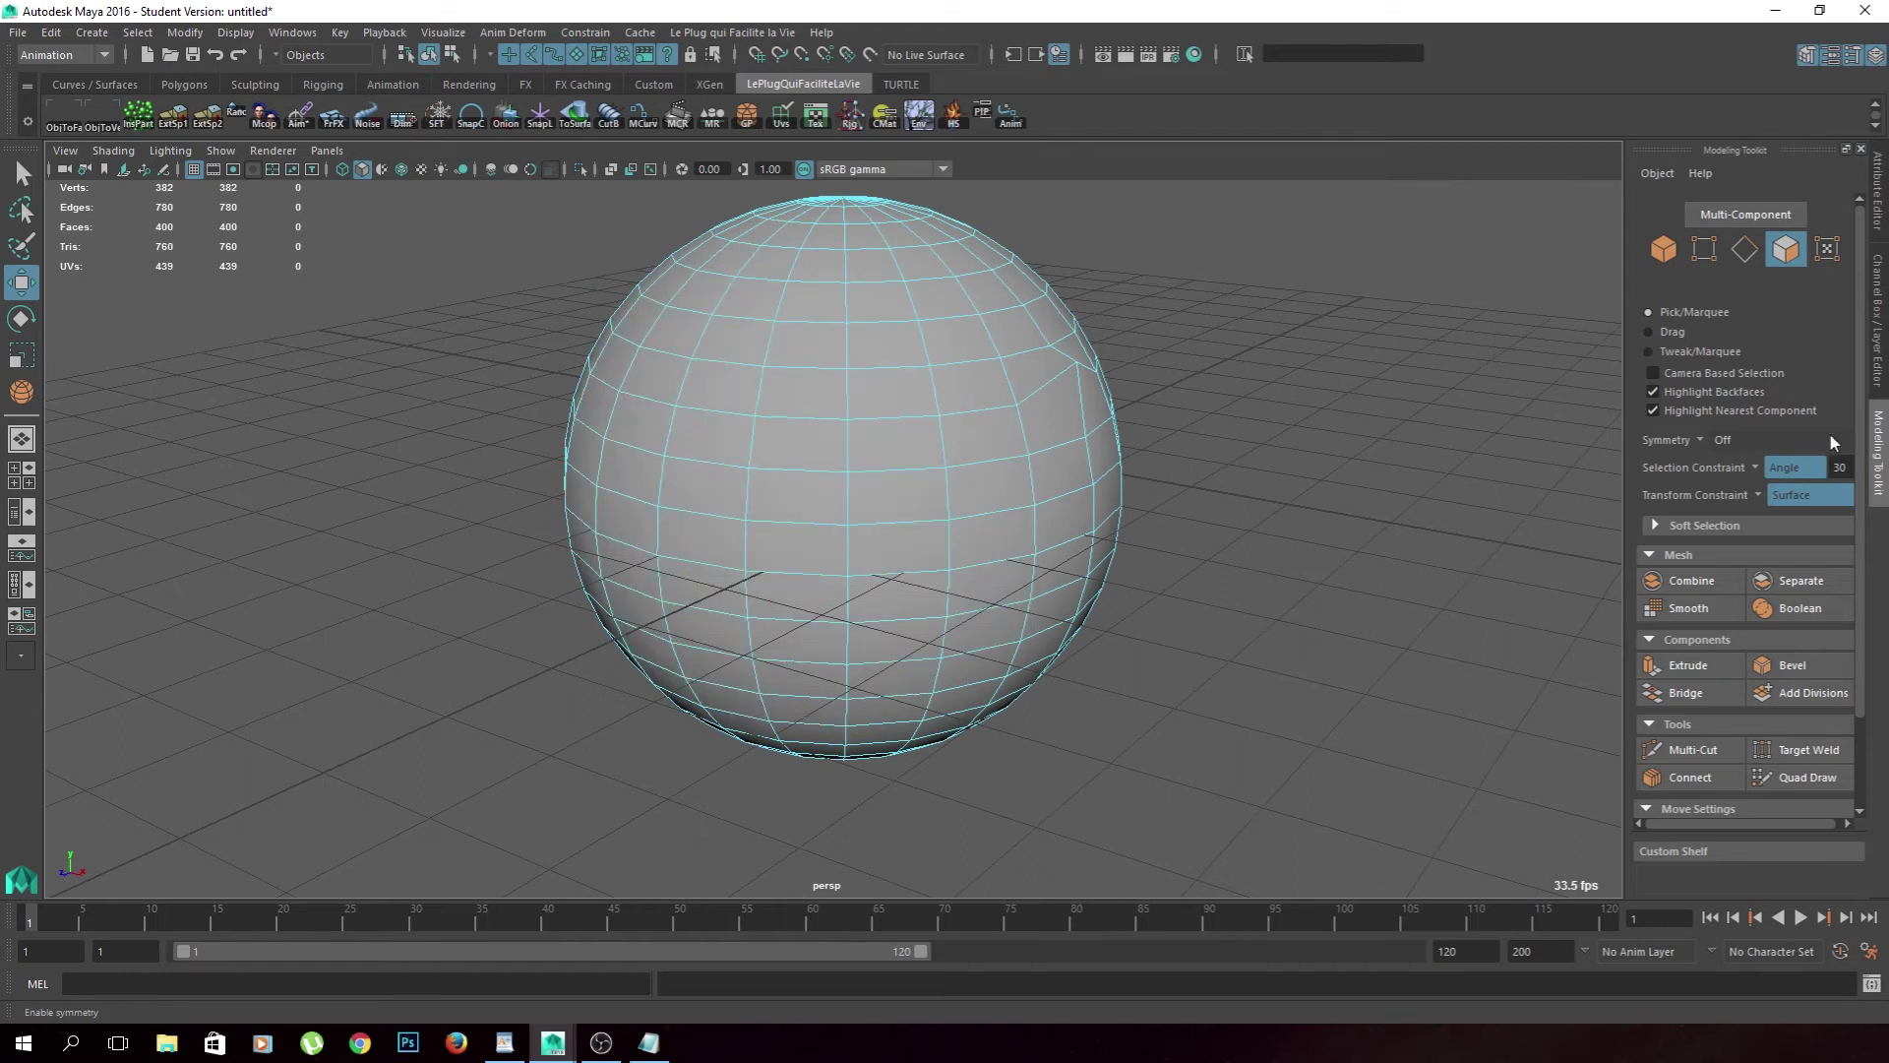
left_click(1761, 475)
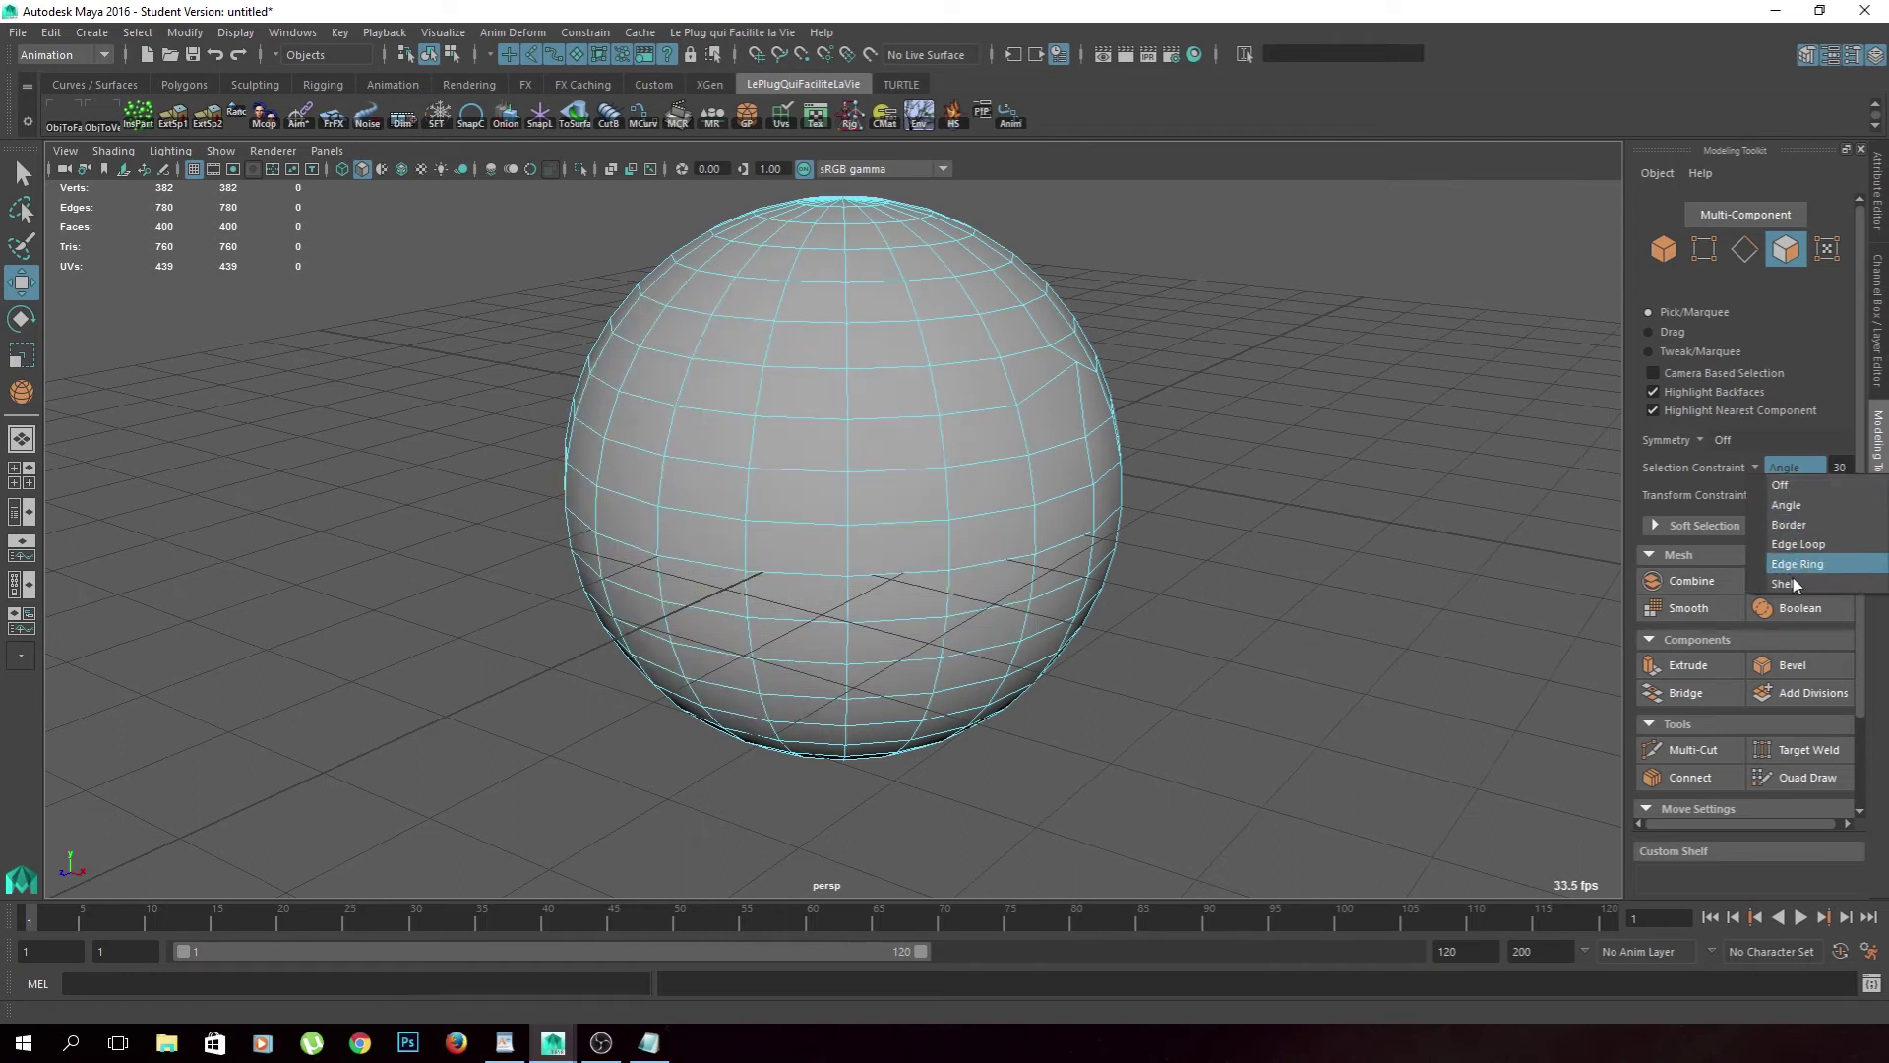
left_click(1781, 486)
left_click_drag(1358, 559, 1361, 661, "alt")
With Object X symmetry on, extrude a mirrored pair of sphere faces outward as eye blocks.
left_click(1717, 439)
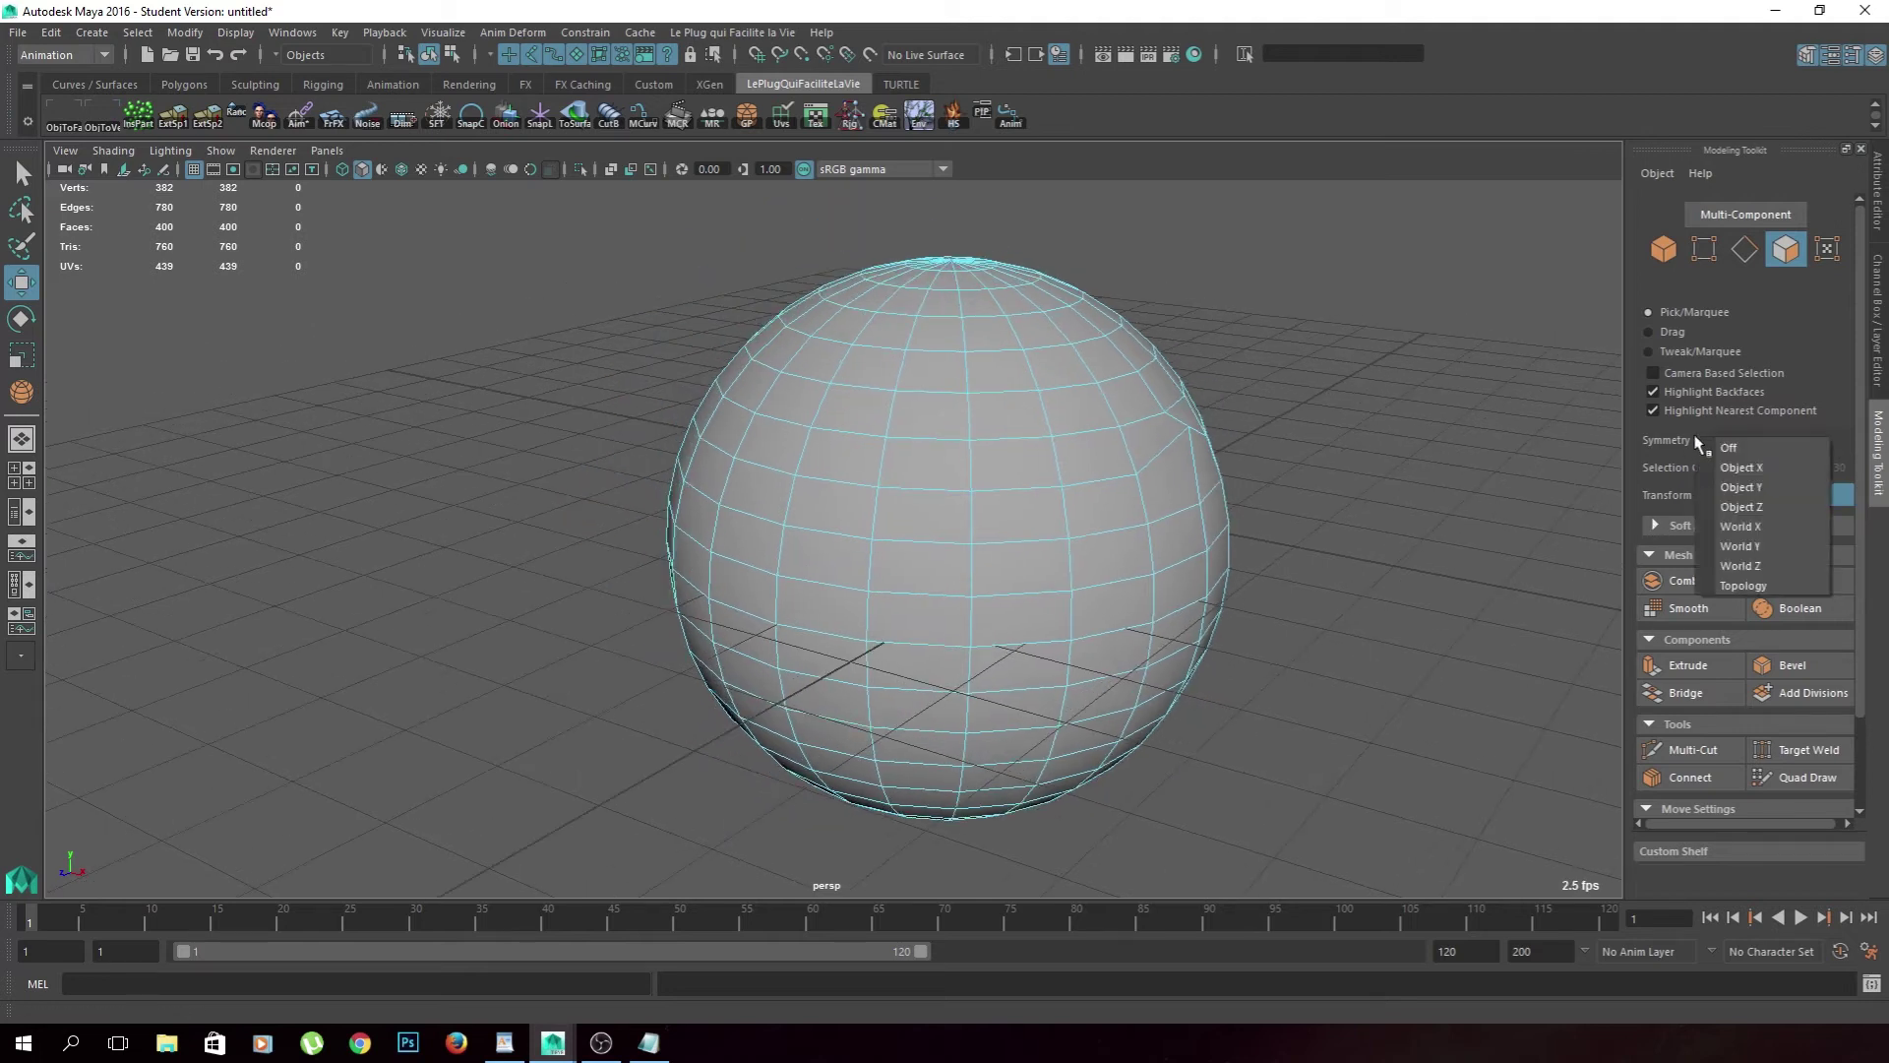
left_click(1737, 463)
middle_click_drag(1363, 552, 1181, 485, "alt")
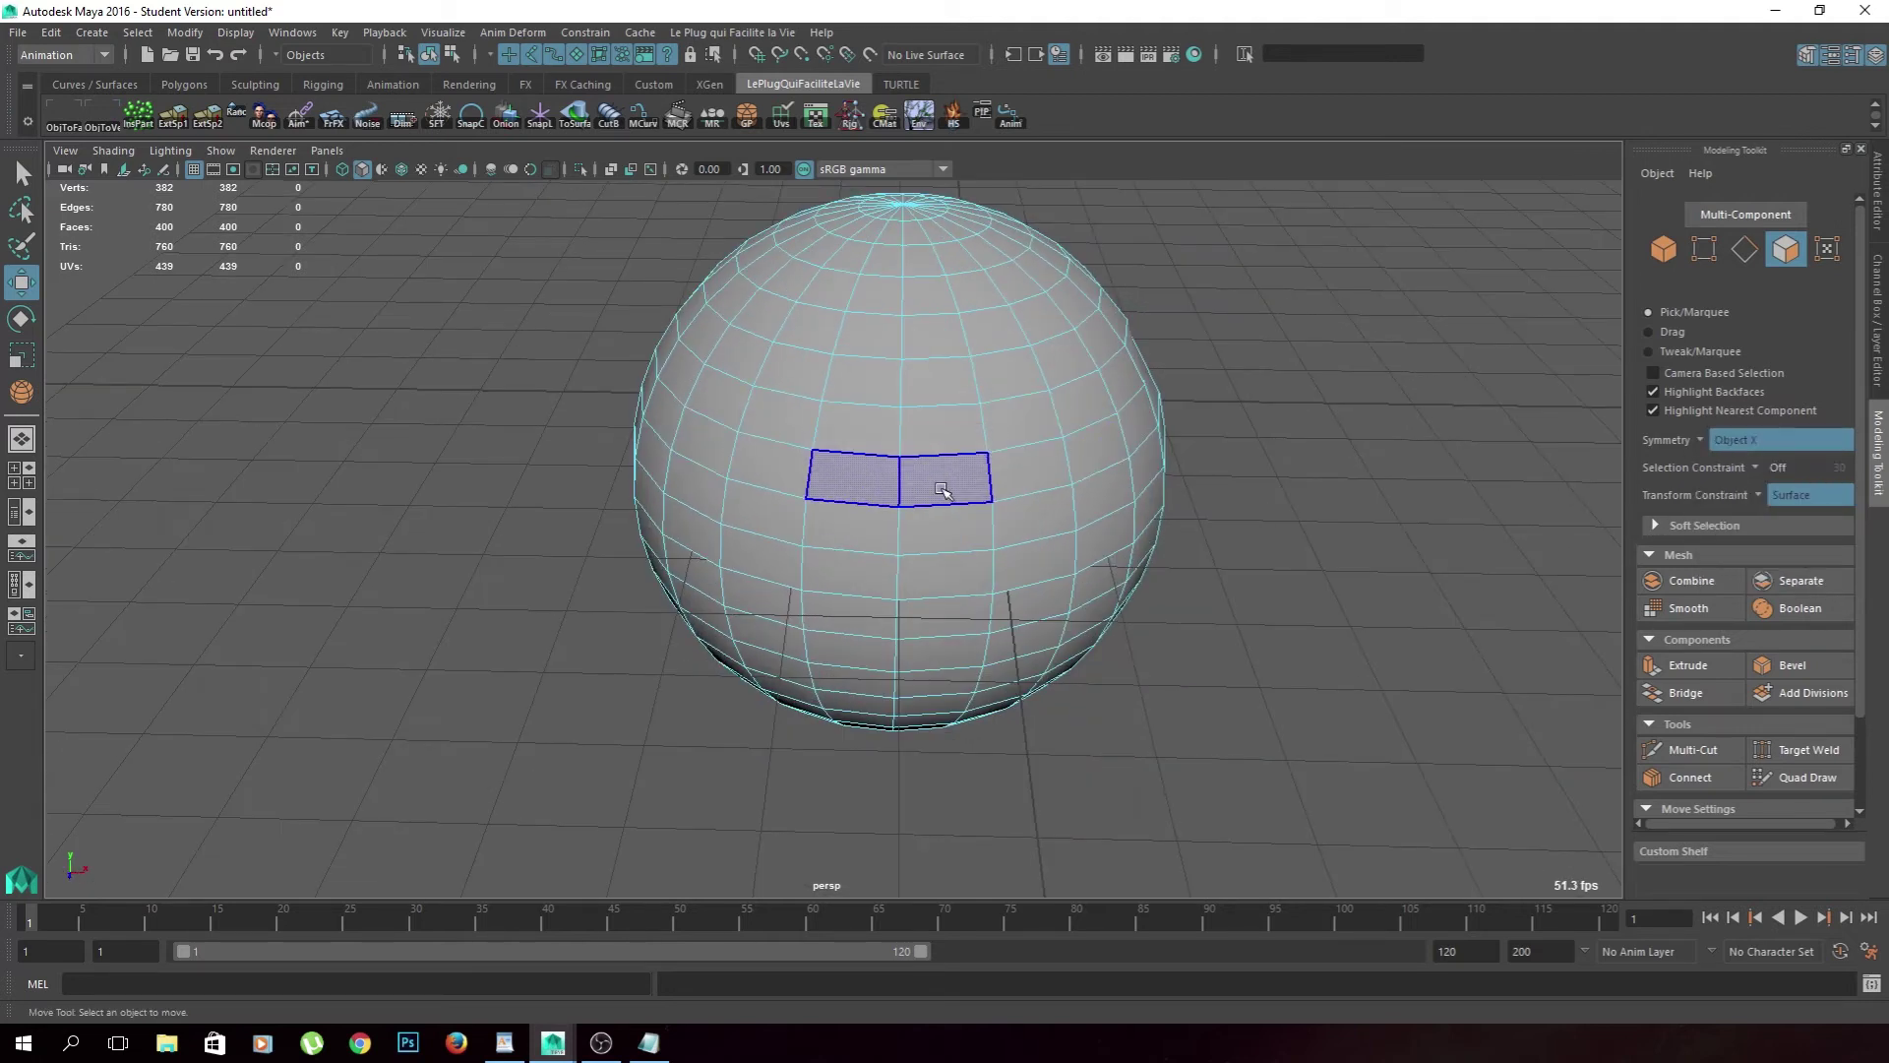
left_click(1033, 465)
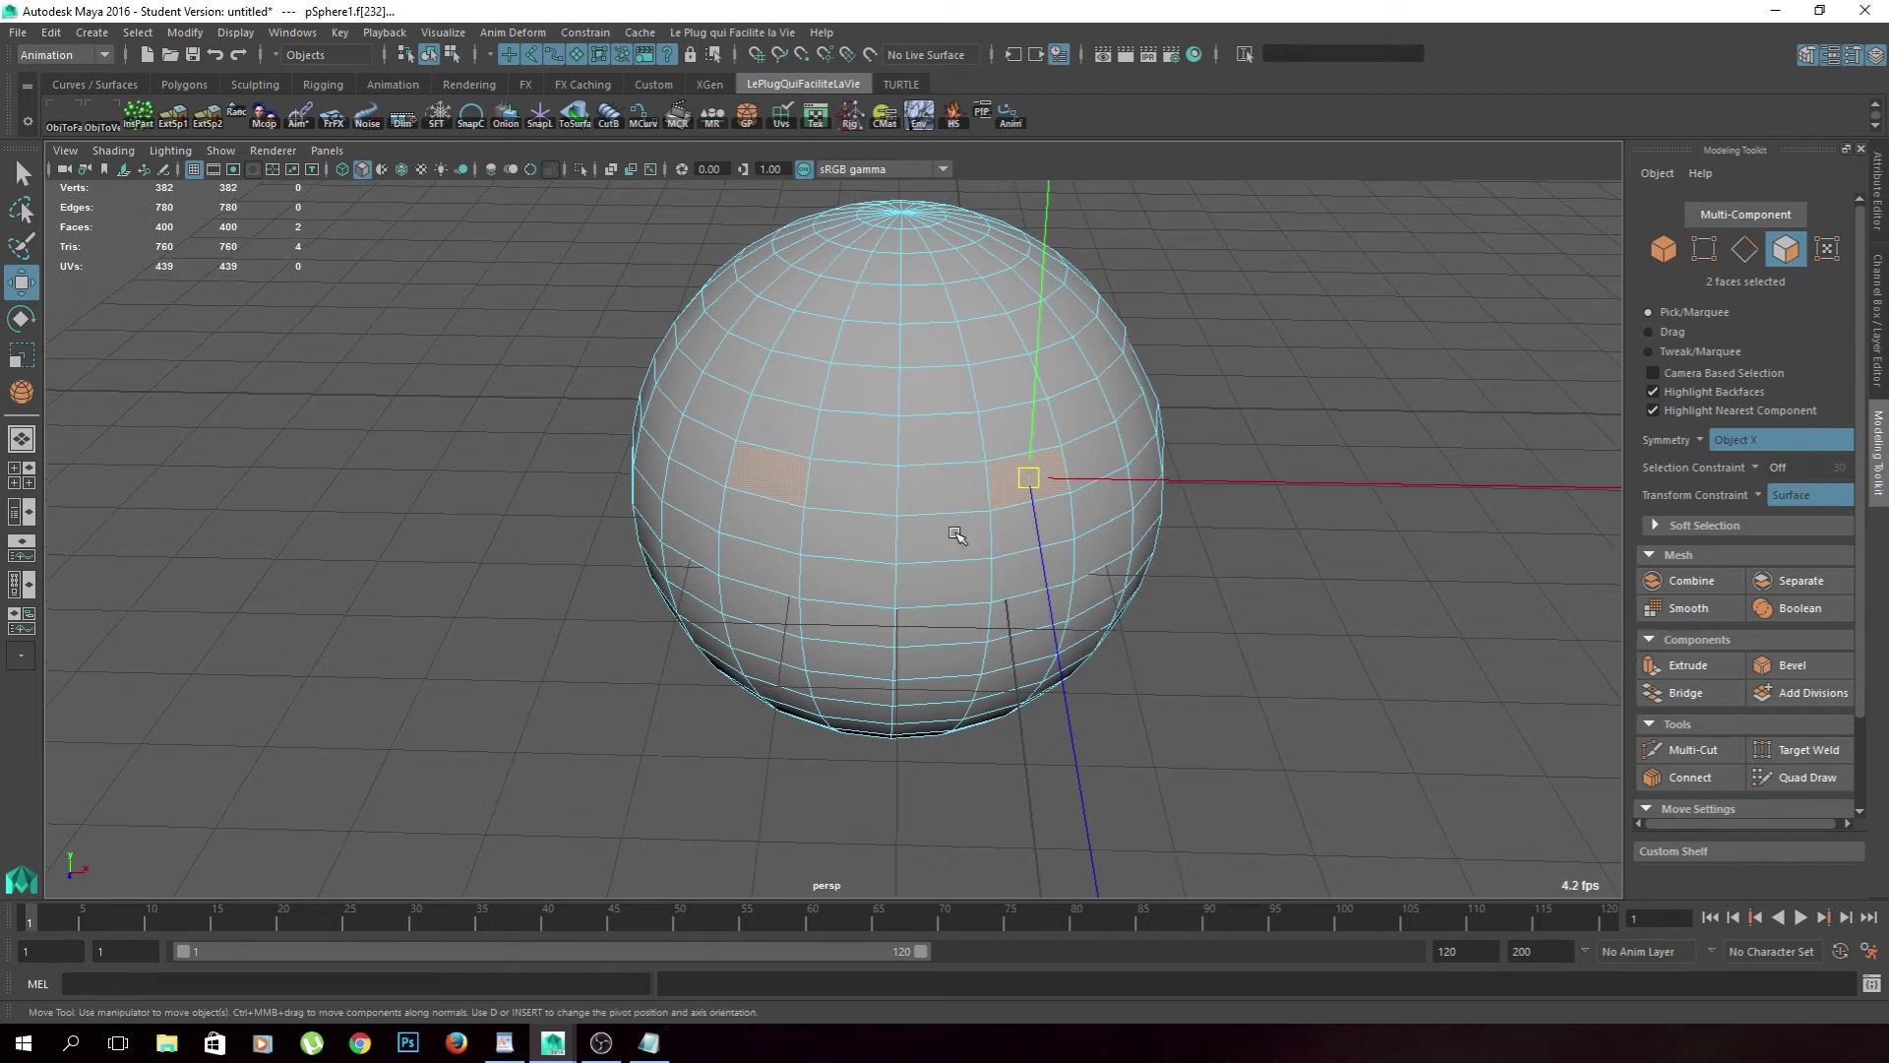
key("ctrl+e")
mouse_move(1220, 503)
left_mouse_down()
mouse_move(1355, 516)
mouse_move(1249, 708)
mouse_move(1560, 316)
left_mouse_up()
left_click(1249, 708)
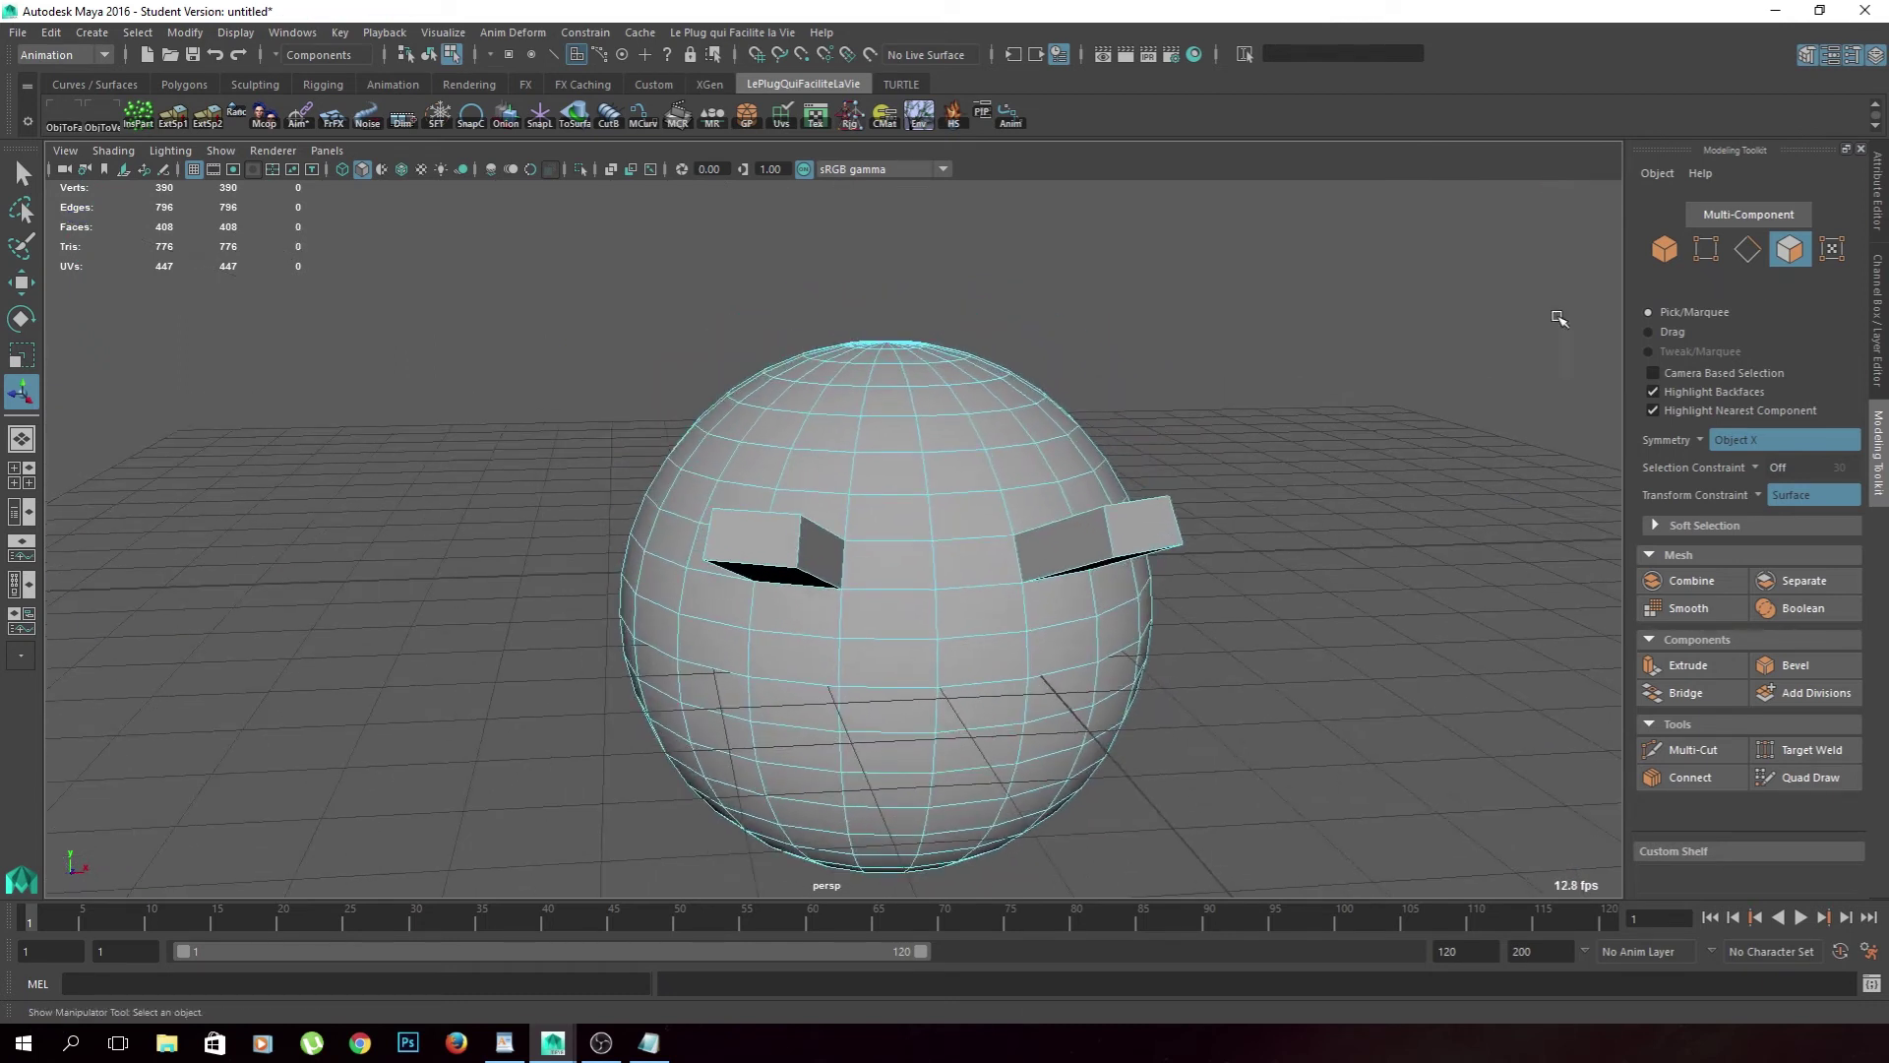
Switch to Topology symmetry seamed on the centre edge, then raise the mirrored faces above the eyes.
left_click(1696, 443)
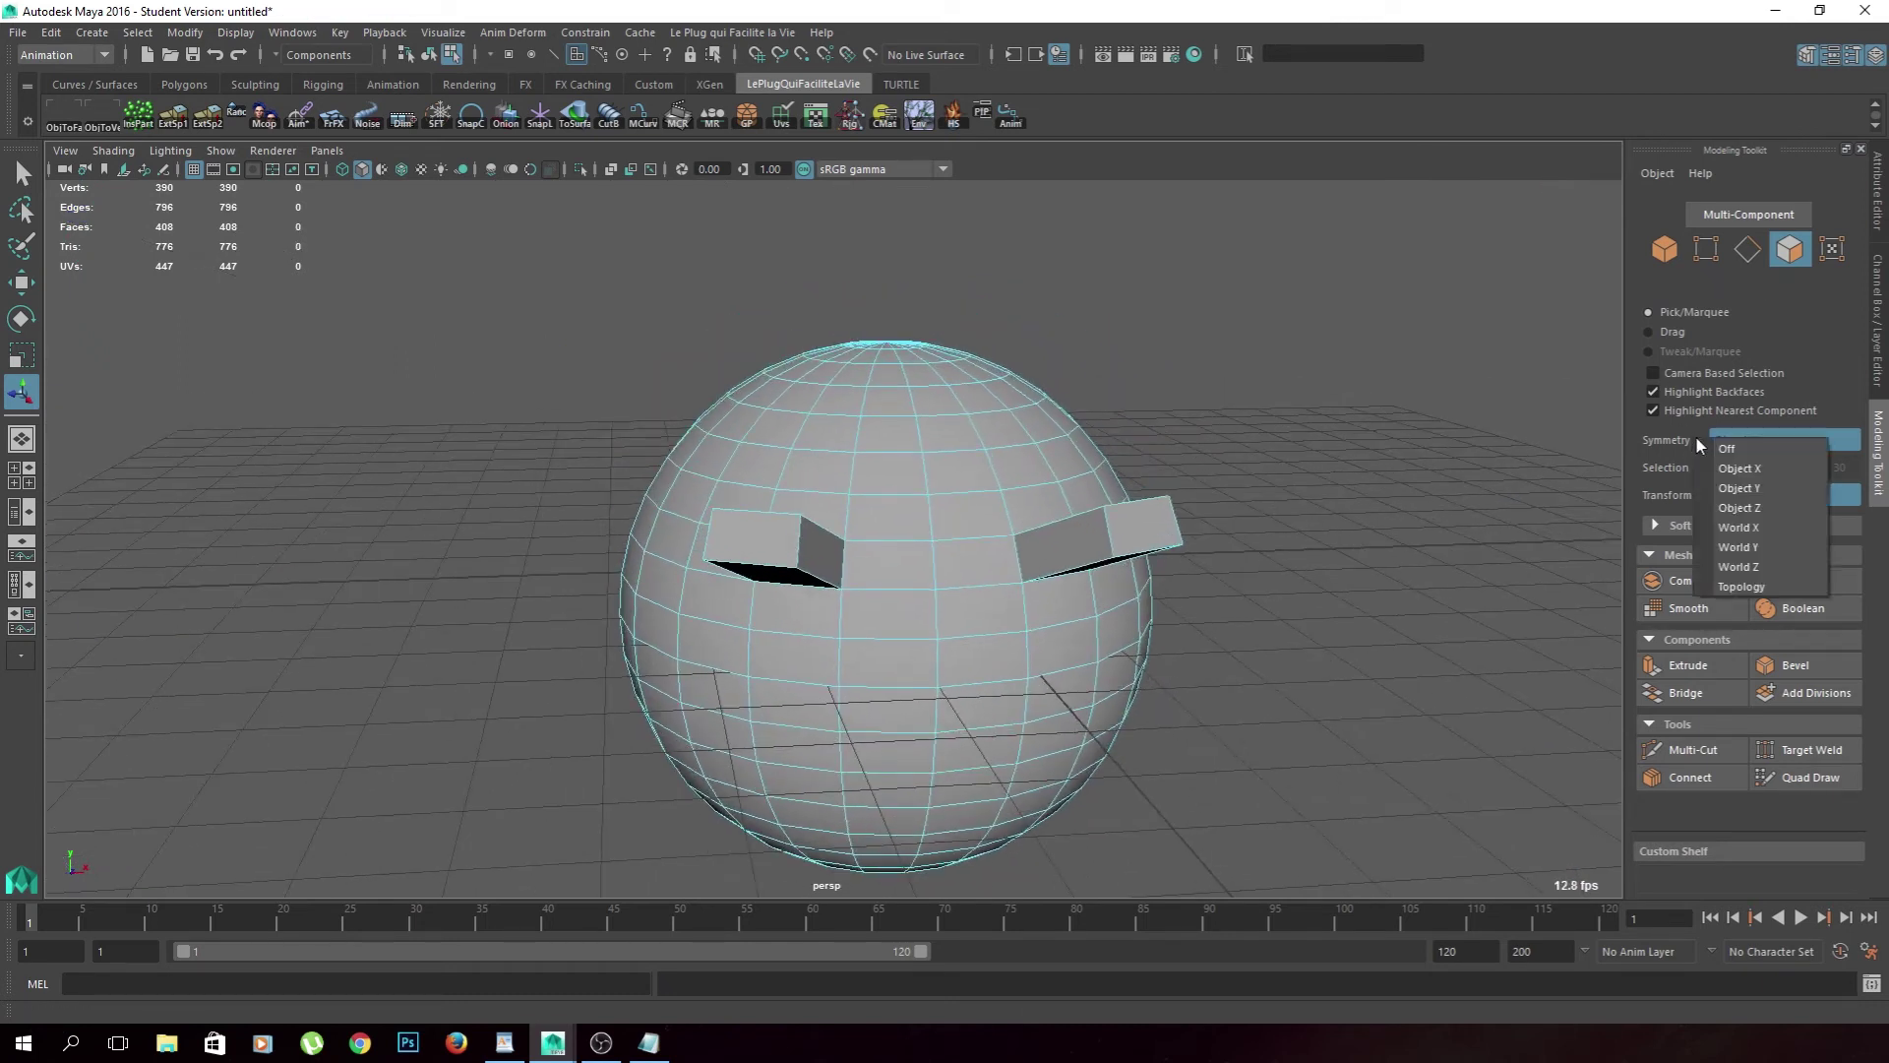
left_click(1742, 587)
mouse_move(1023, 551)
left_mouse_down("alt")
mouse_move(1074, 531)
mouse_move(1067, 552)
mouse_move(984, 511)
left_mouse_up("alt")
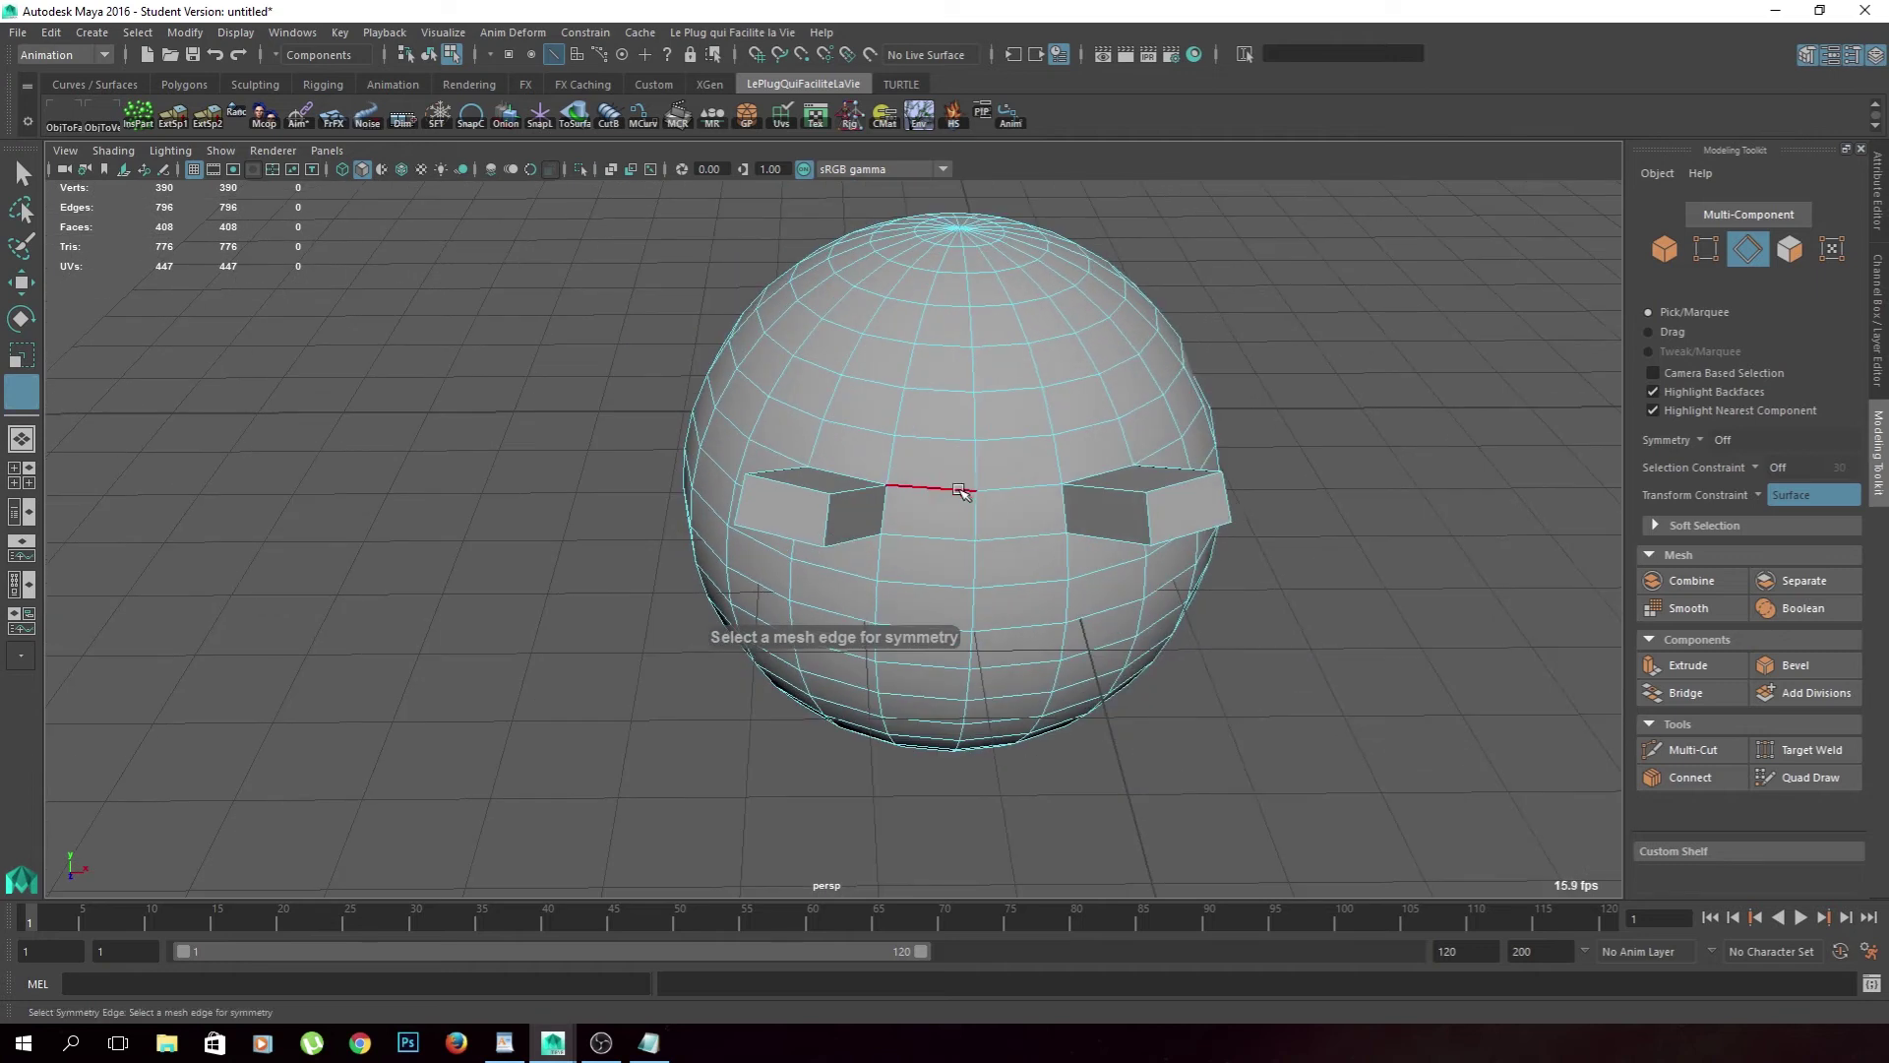
left_click(972, 485)
left_click(1003, 412)
key("w")
mouse_move(1004, 411)
left_mouse_down()
mouse_move(1009, 335)
mouse_move(953, 397)
left_mouse_up()
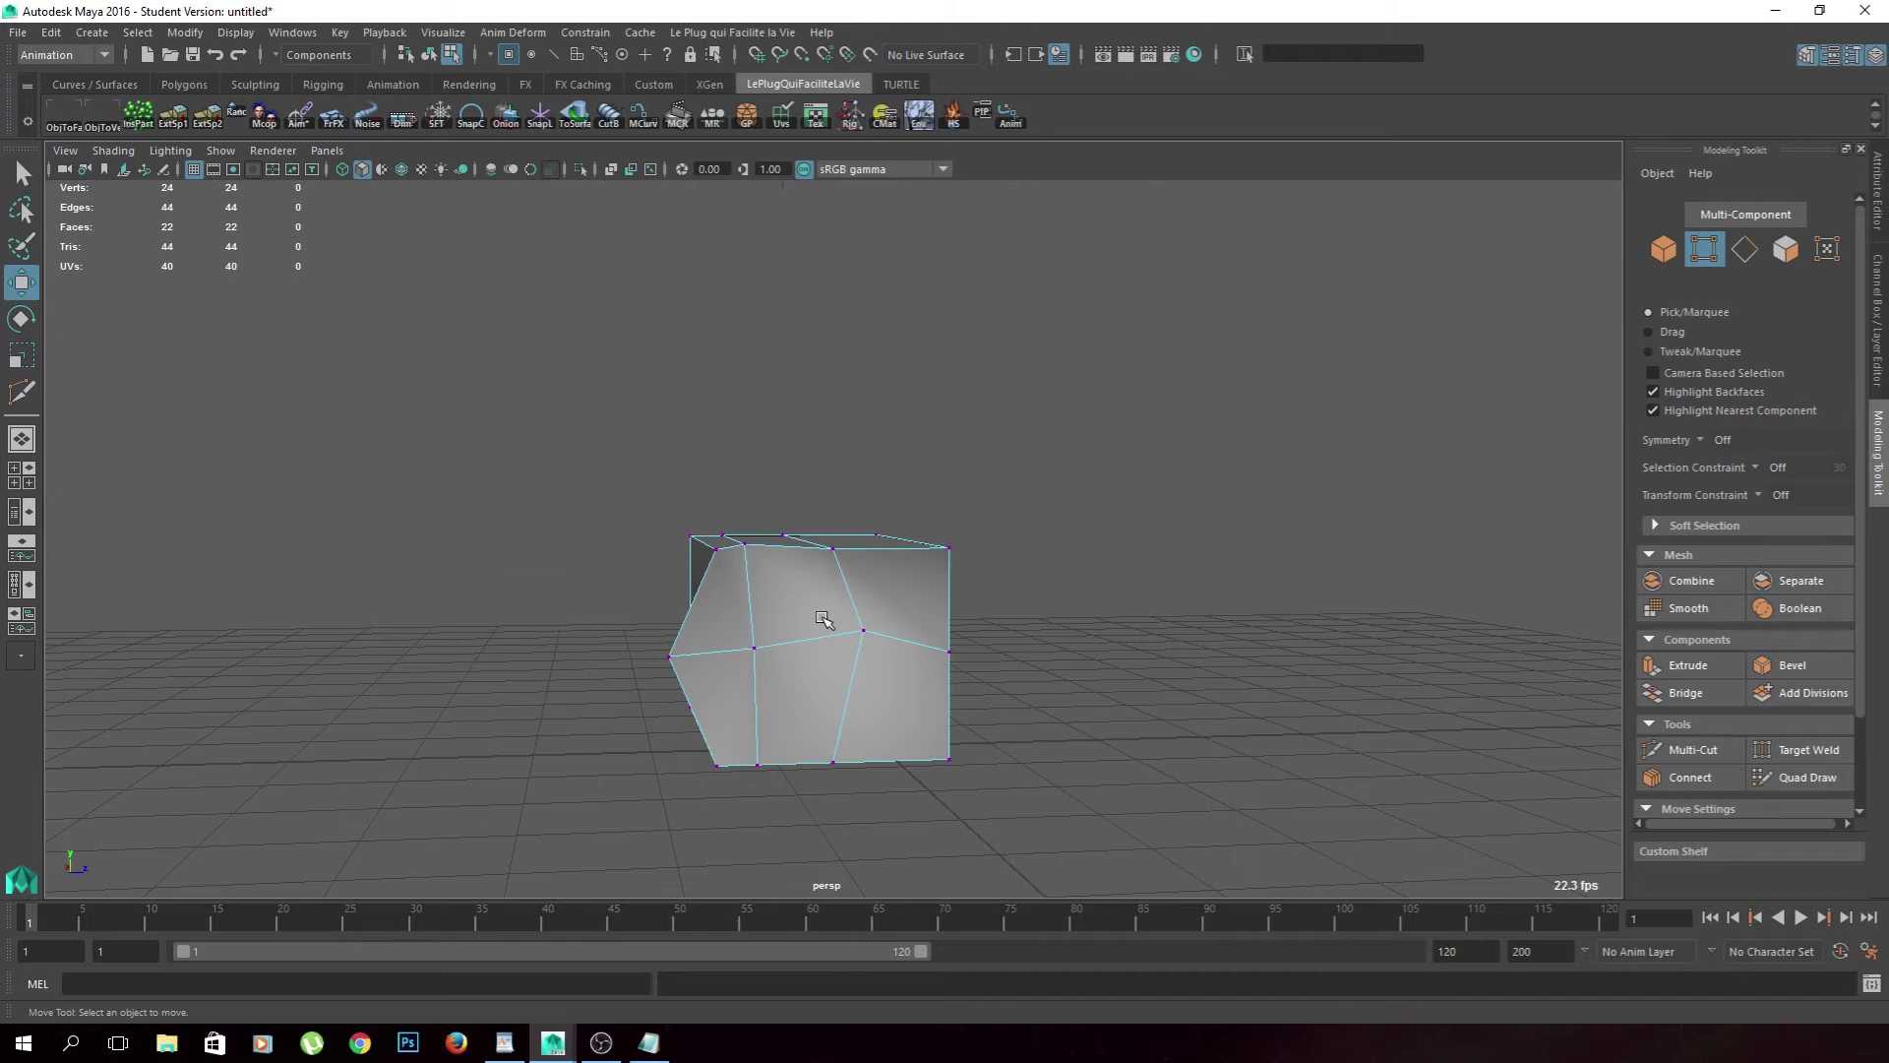
Select seven faces on the box in face mode.
left_click_drag(822, 618, 827, 492, "alt")
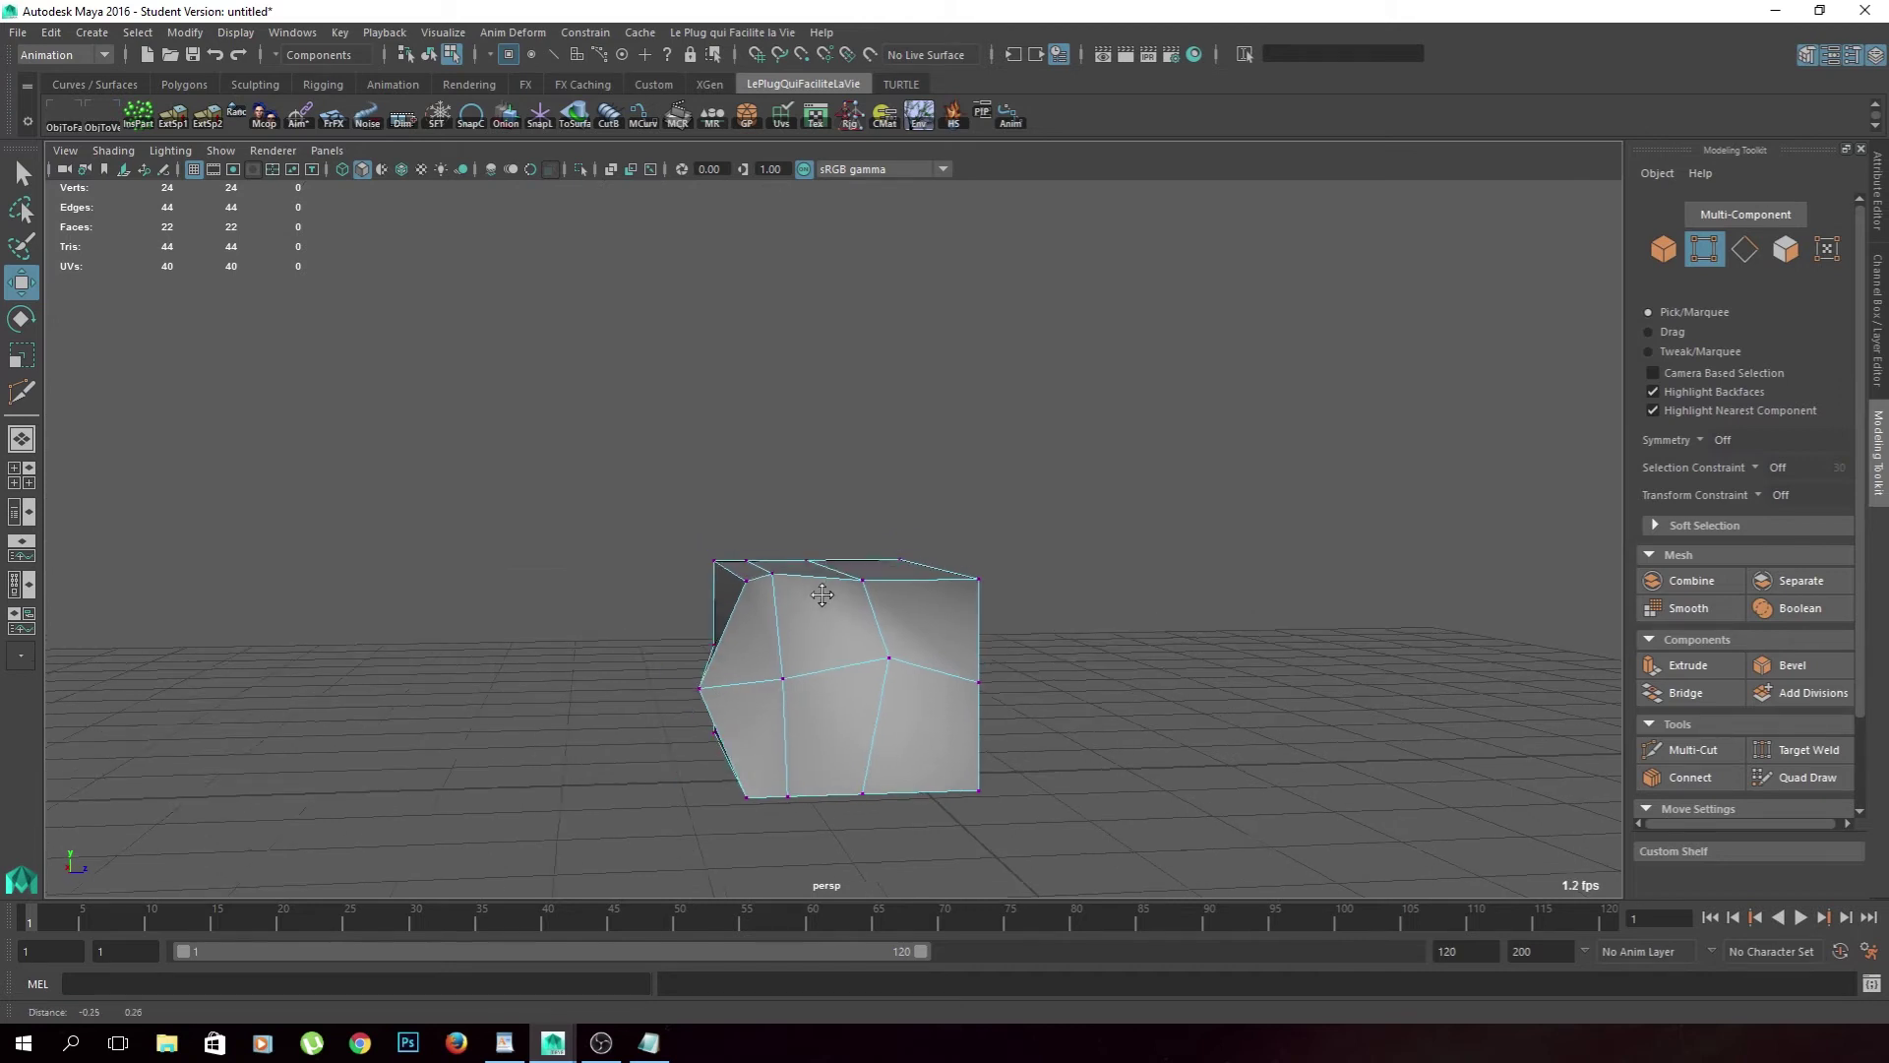
right_click_drag(827, 492, 826, 527)
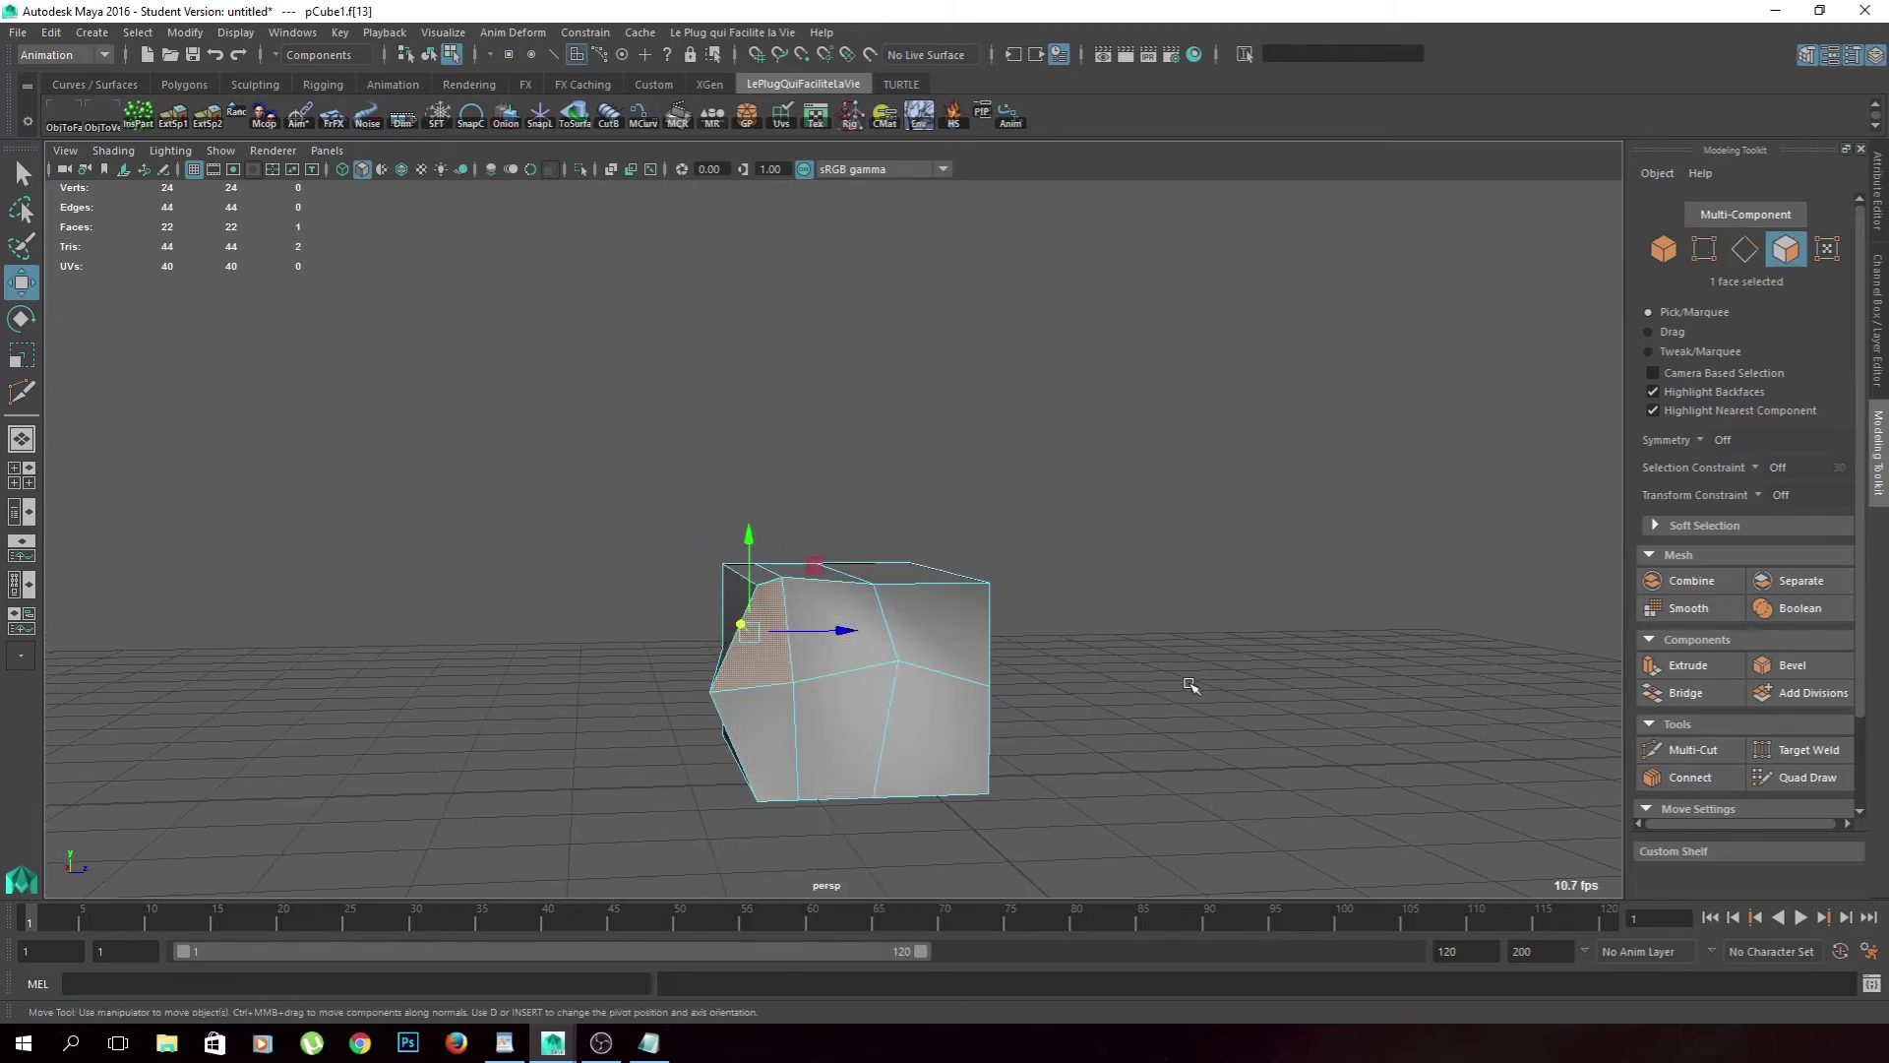
left_click(1096, 687)
left_click(803, 621)
left_click(856, 590, "shift")
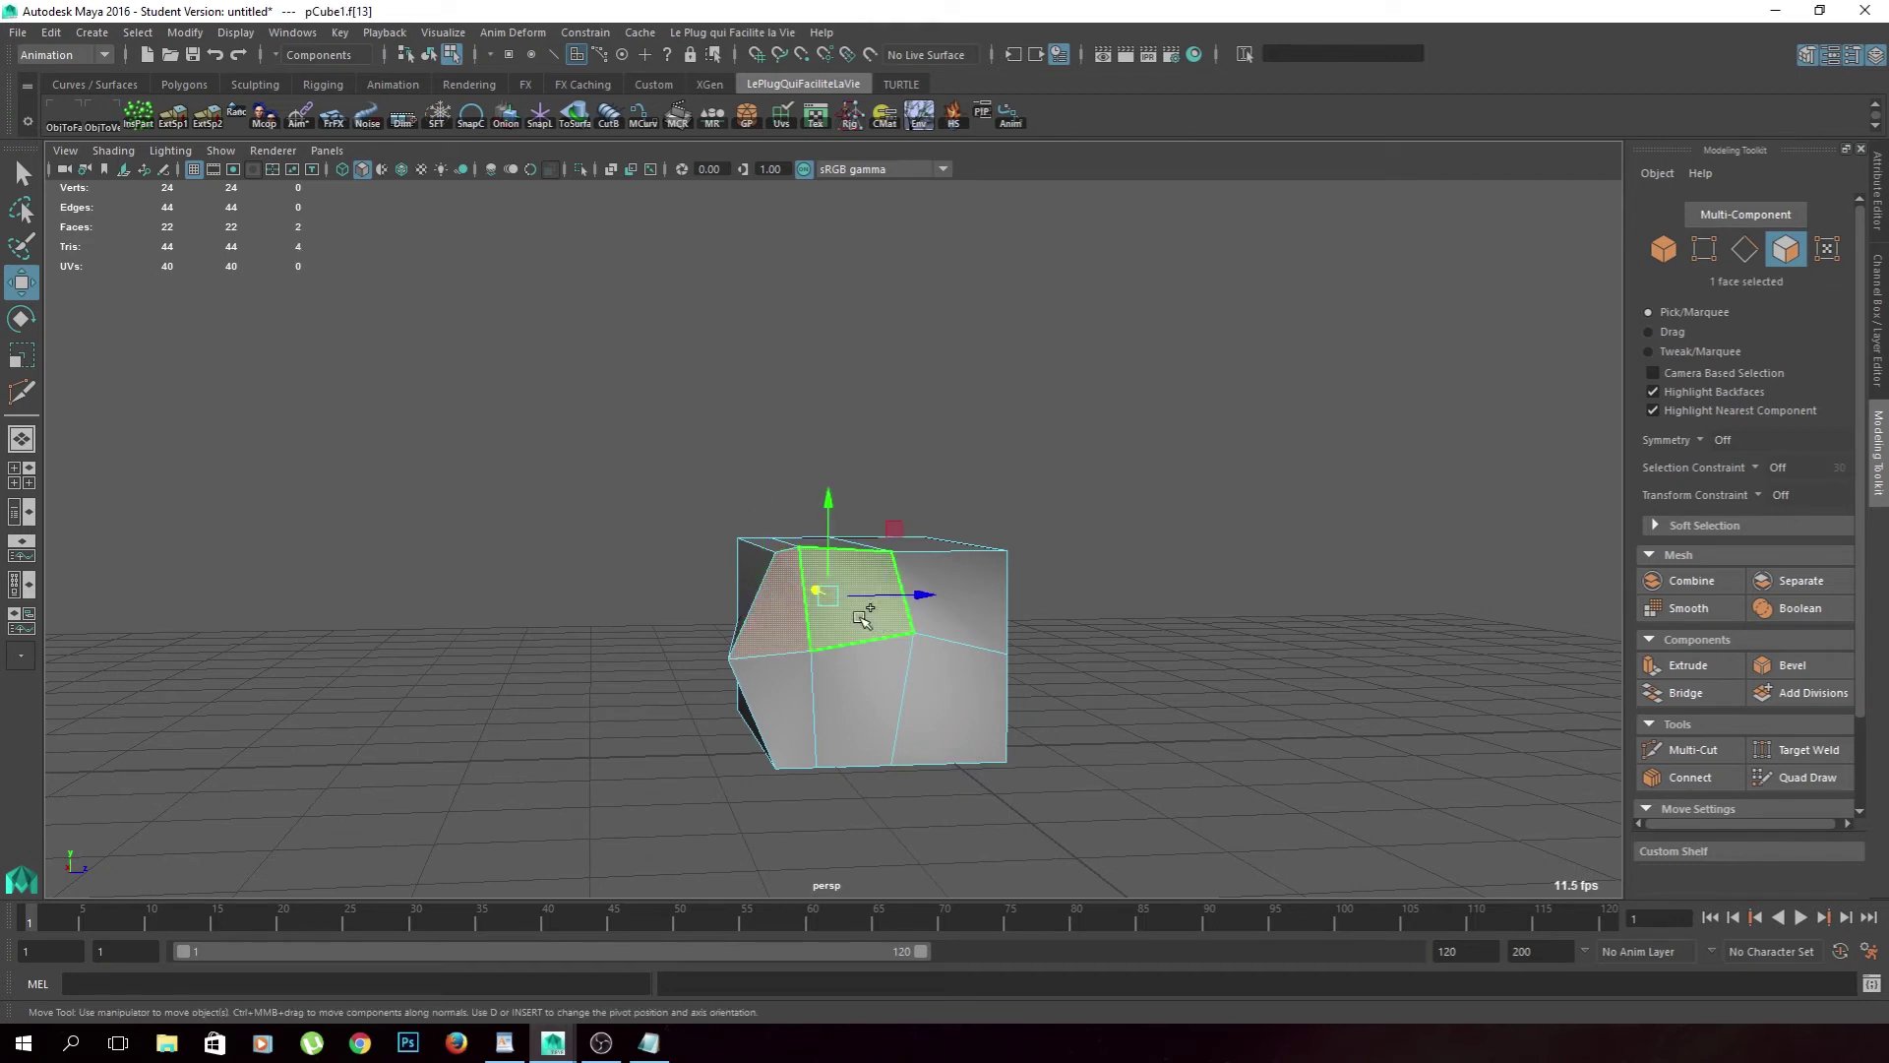
left_click(944, 600, "shift")
left_click(945, 699, "shift")
left_click(865, 708, "shift")
left_click(805, 696, "shift")
left_click_drag(805, 696, 866, 718, "alt")
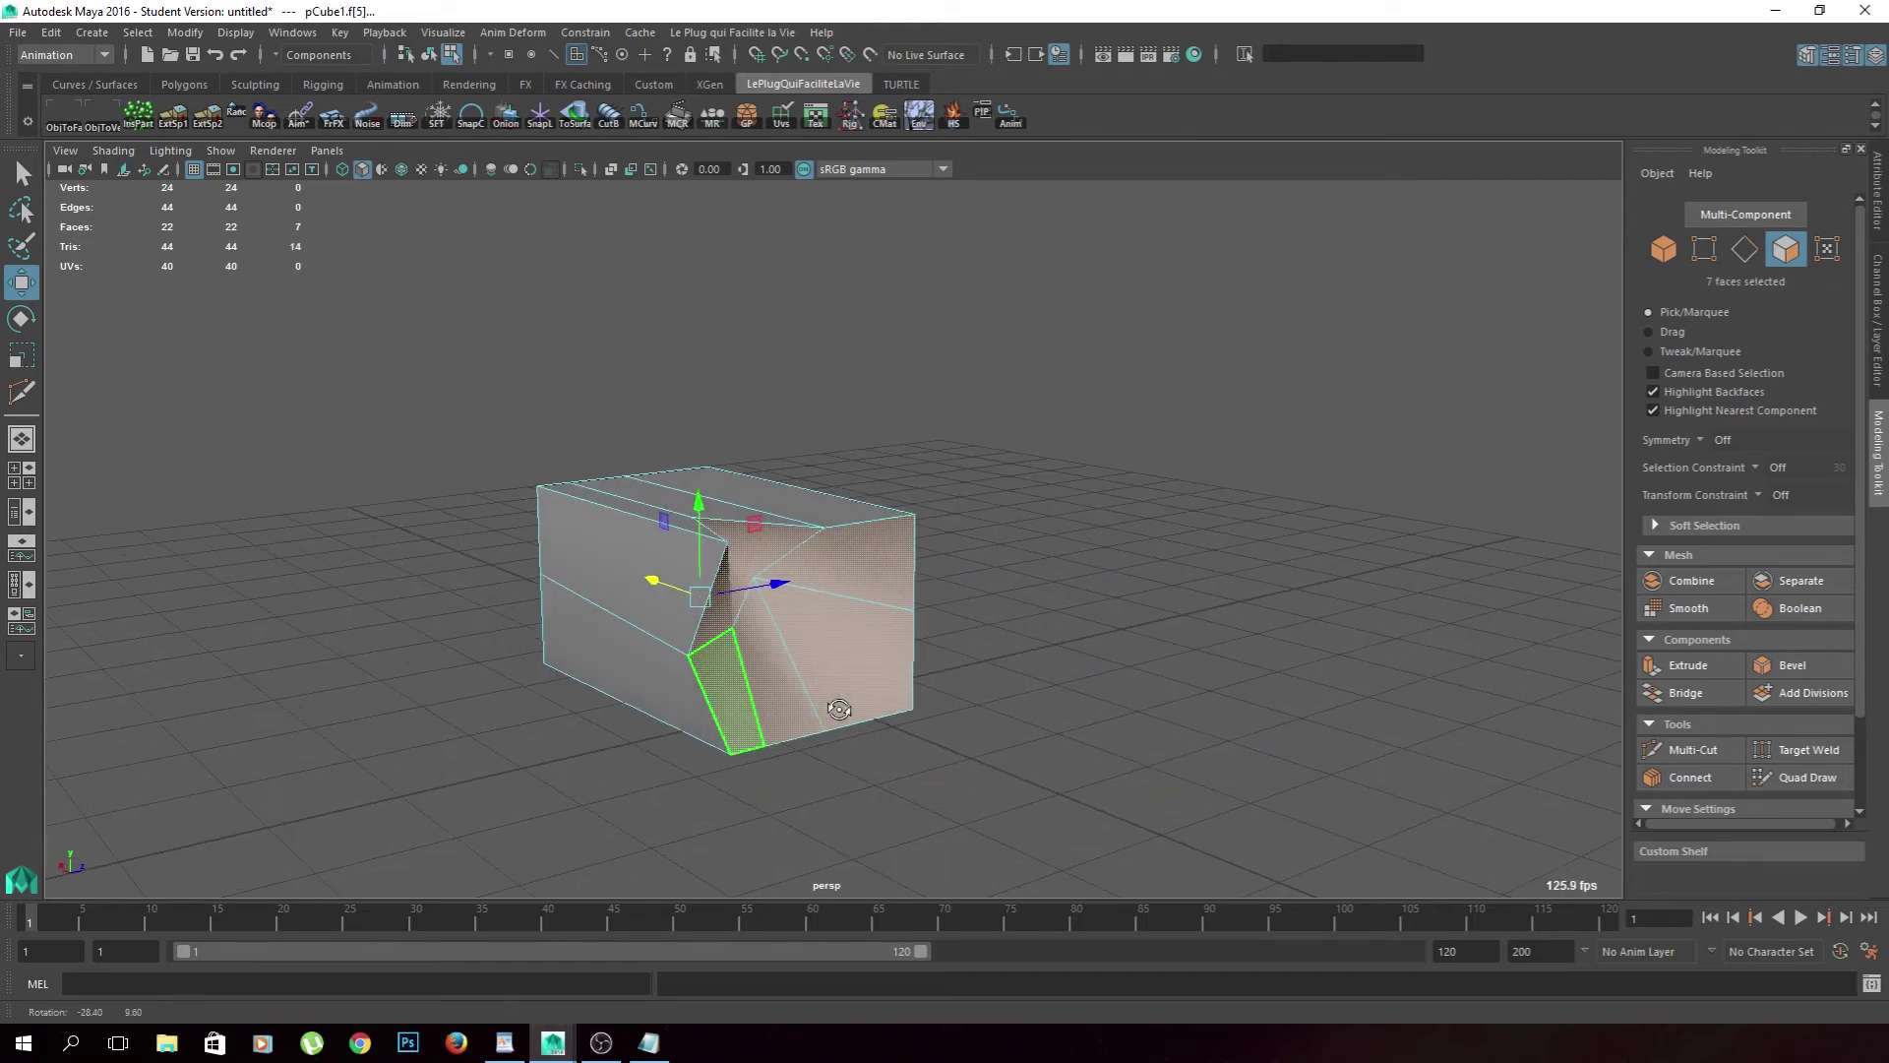
left_click(836, 706, "shift")
Scale the seven faces flat into one plane, then undo it and clear the selection.
key("r")
middle_click_drag(837, 707, 1407, 879)
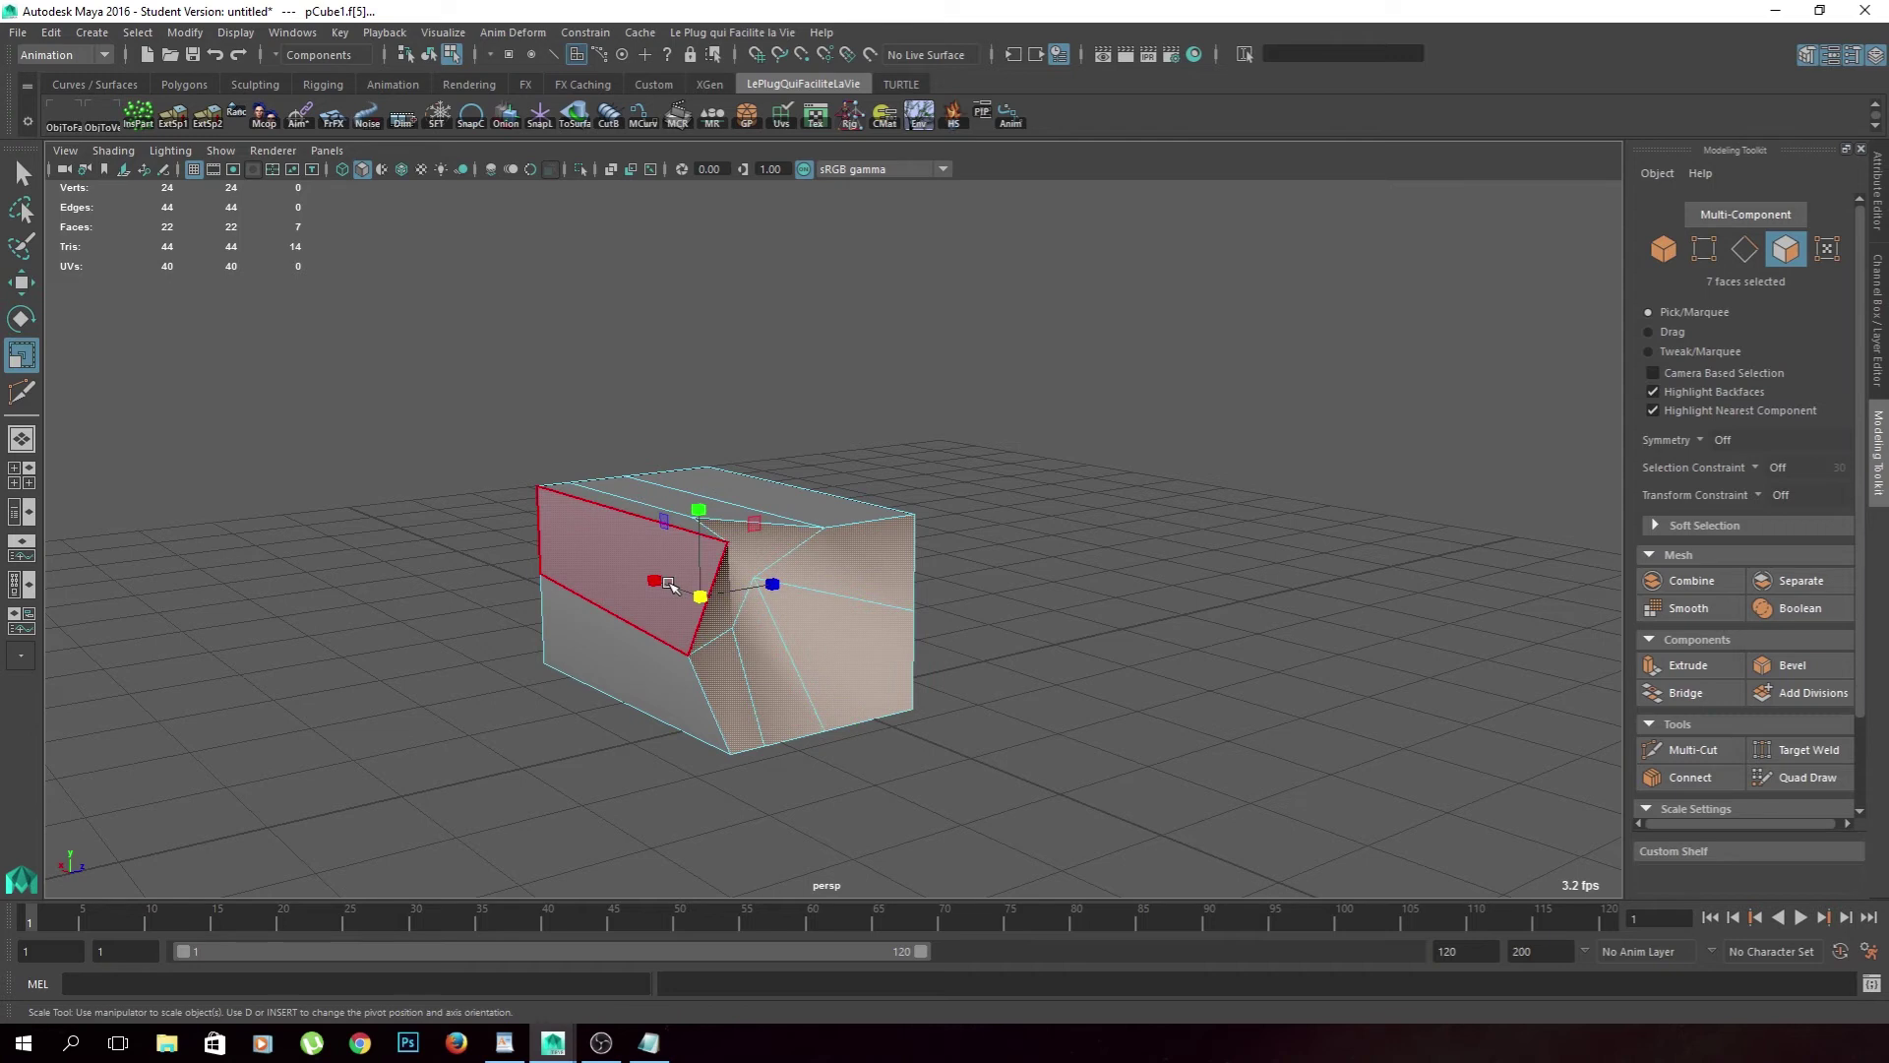
key("ctrl+z")
mouse_move(970, 653)
left_mouse_down("alt")
mouse_move(865, 569)
mouse_move(876, 654)
left_mouse_up("alt")
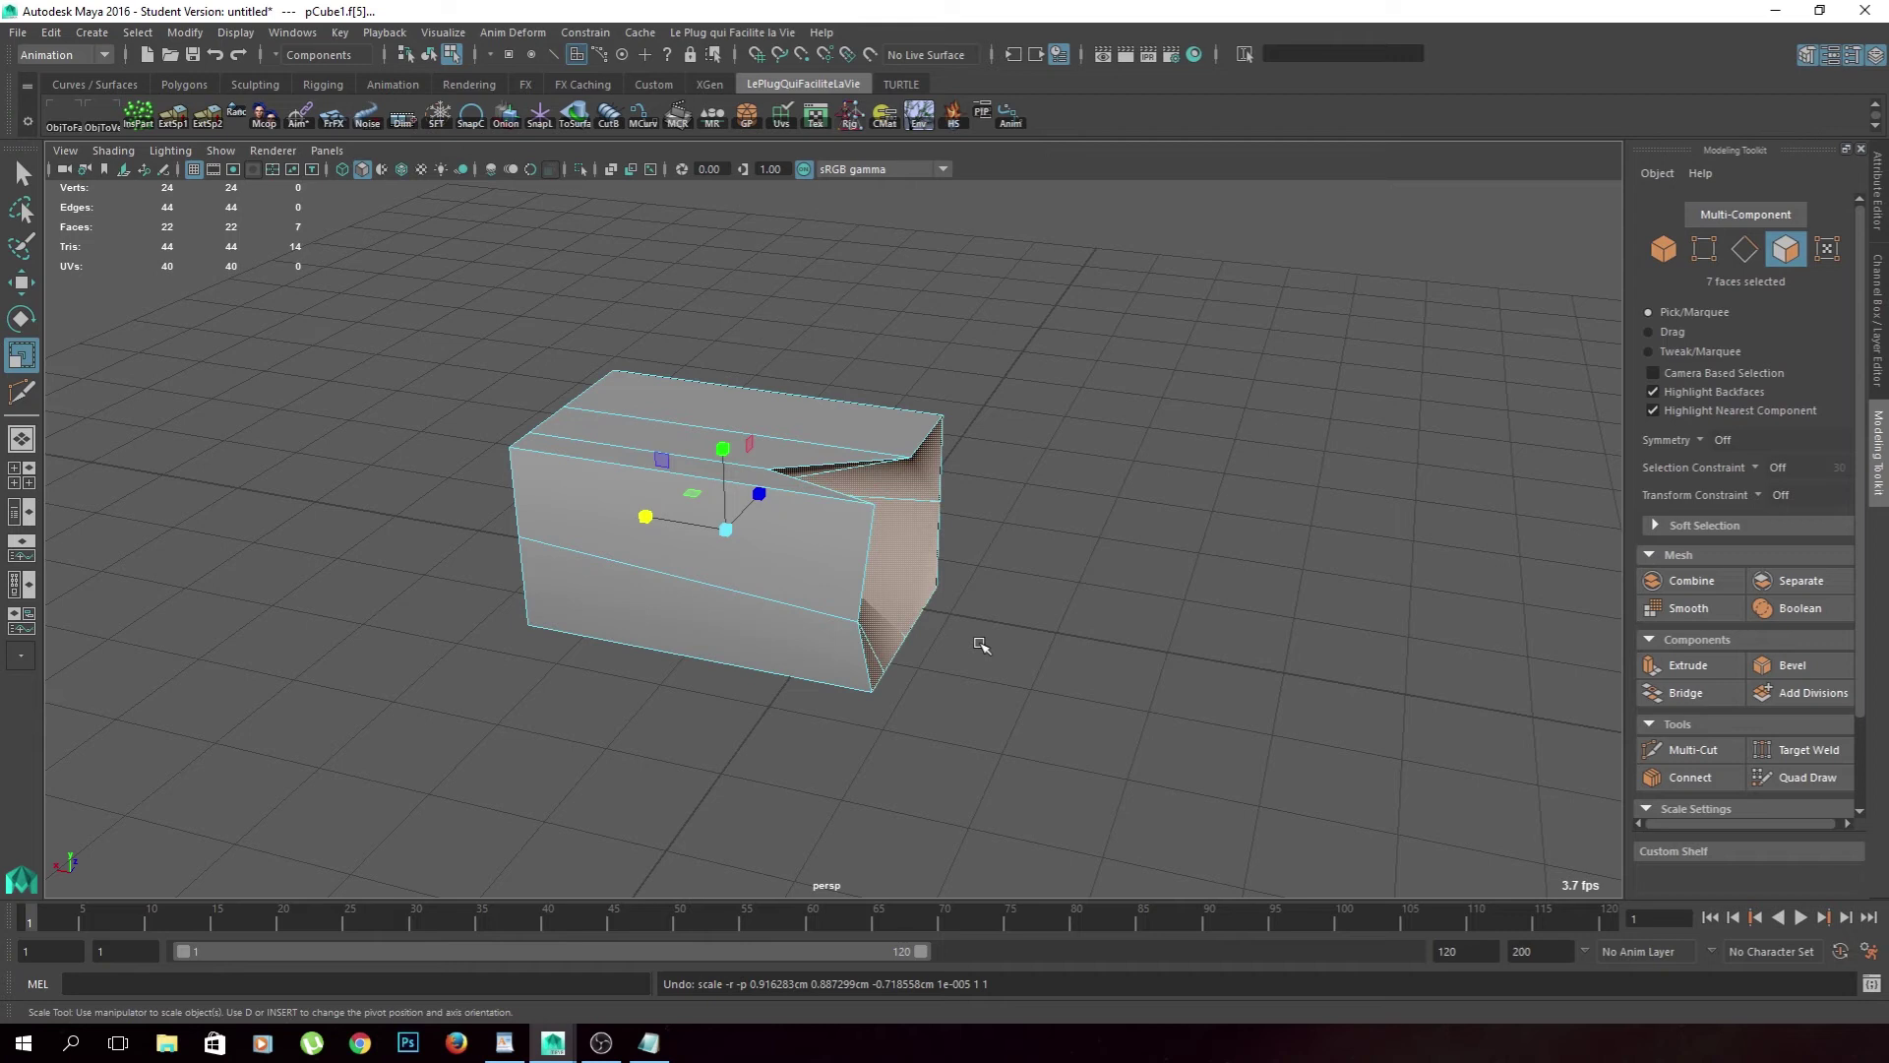
left_click(1024, 668)
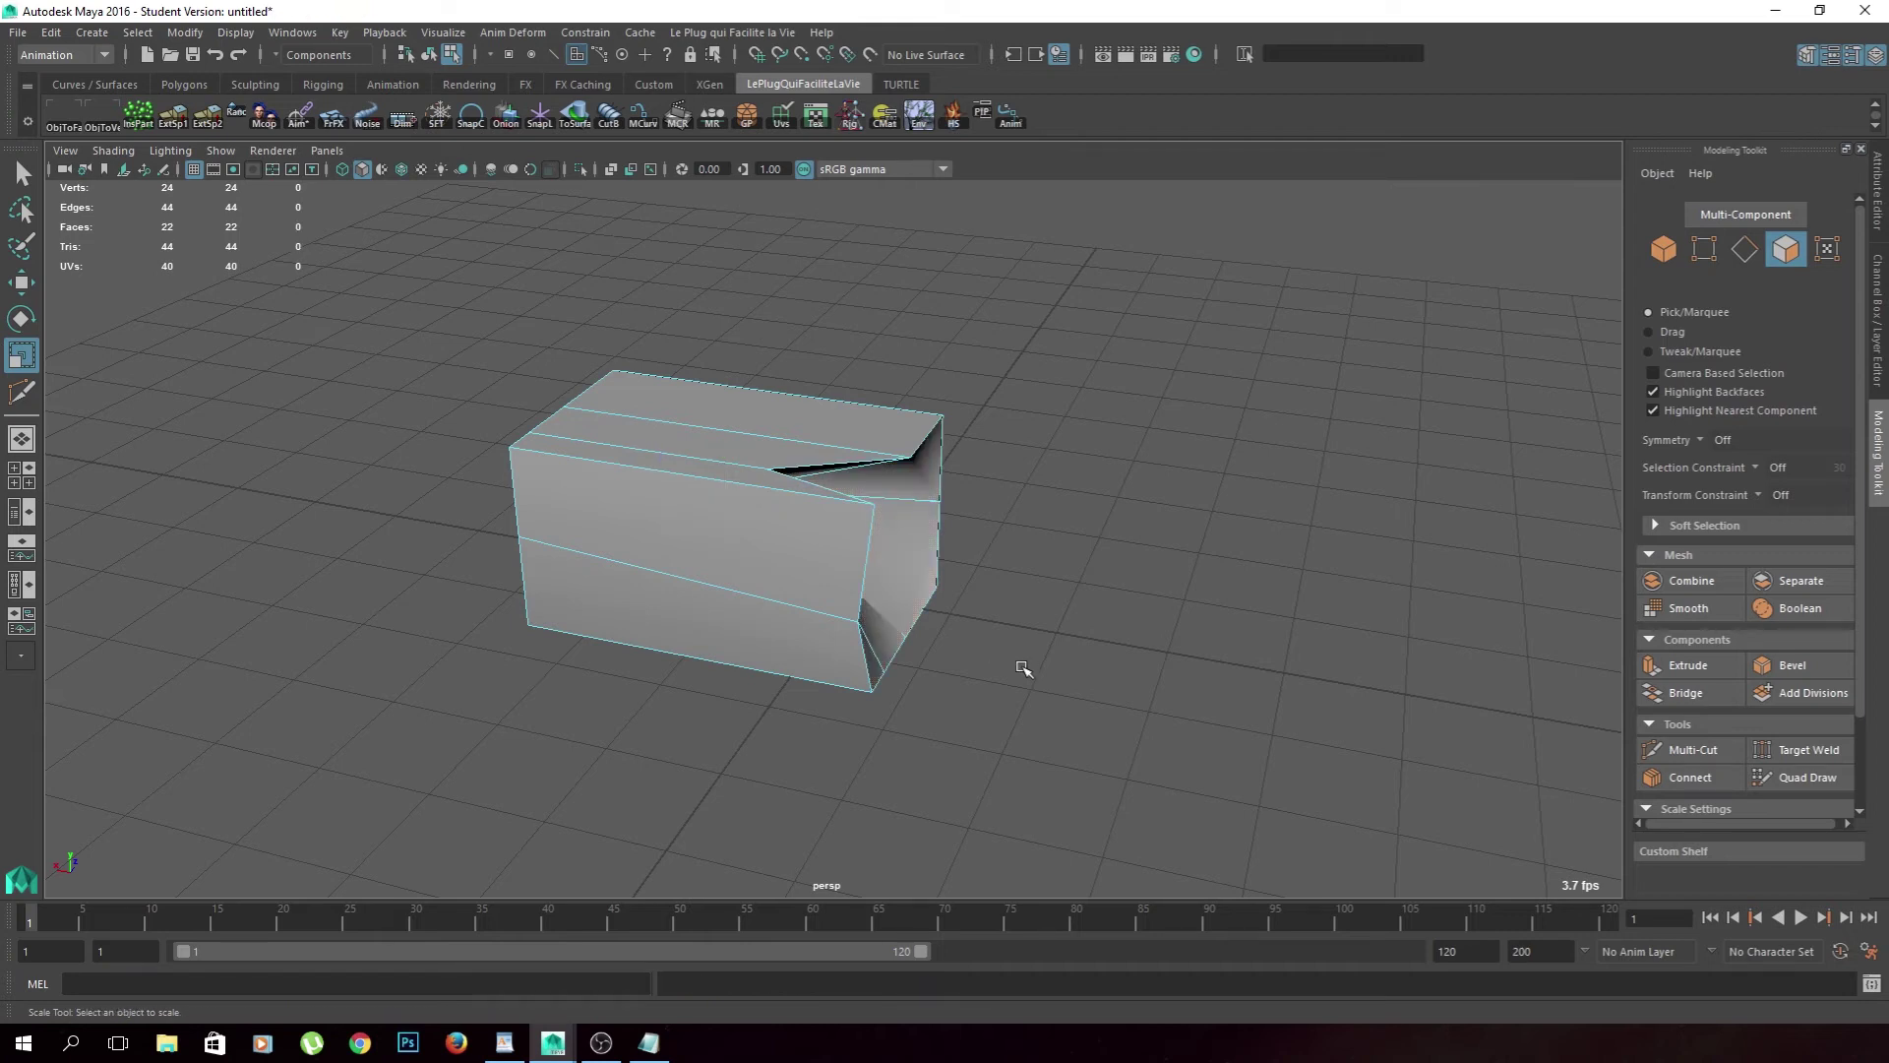
left_click_drag(1010, 739, 1000, 746, "alt")
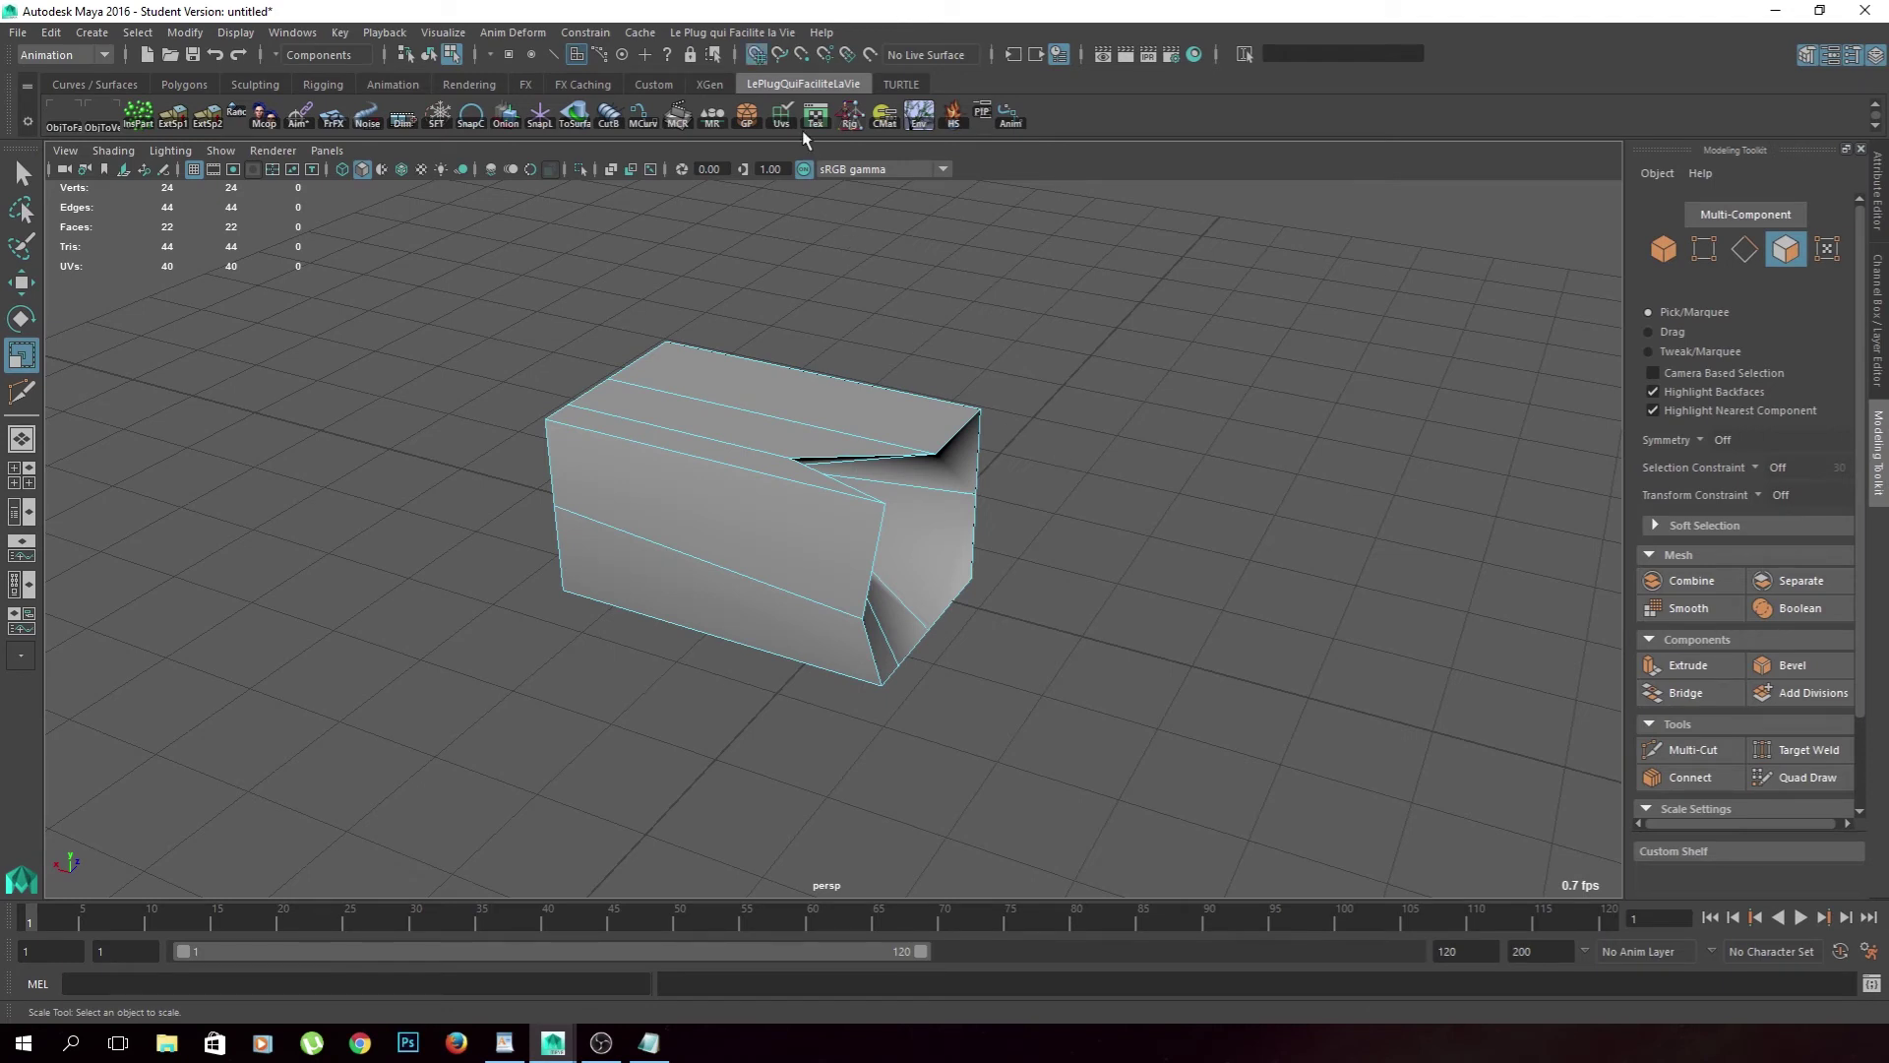
In vertex mode, move one corner vertex of the box onto a grid point.
right_click_drag(906, 451, 906, 413)
mouse_move(906, 433)
left_mouse_down("alt")
mouse_move(944, 534)
mouse_move(1060, 645)
left_mouse_up("alt")
left_click(929, 542)
key("w")
middle_click_drag(985, 600, 831, 510)
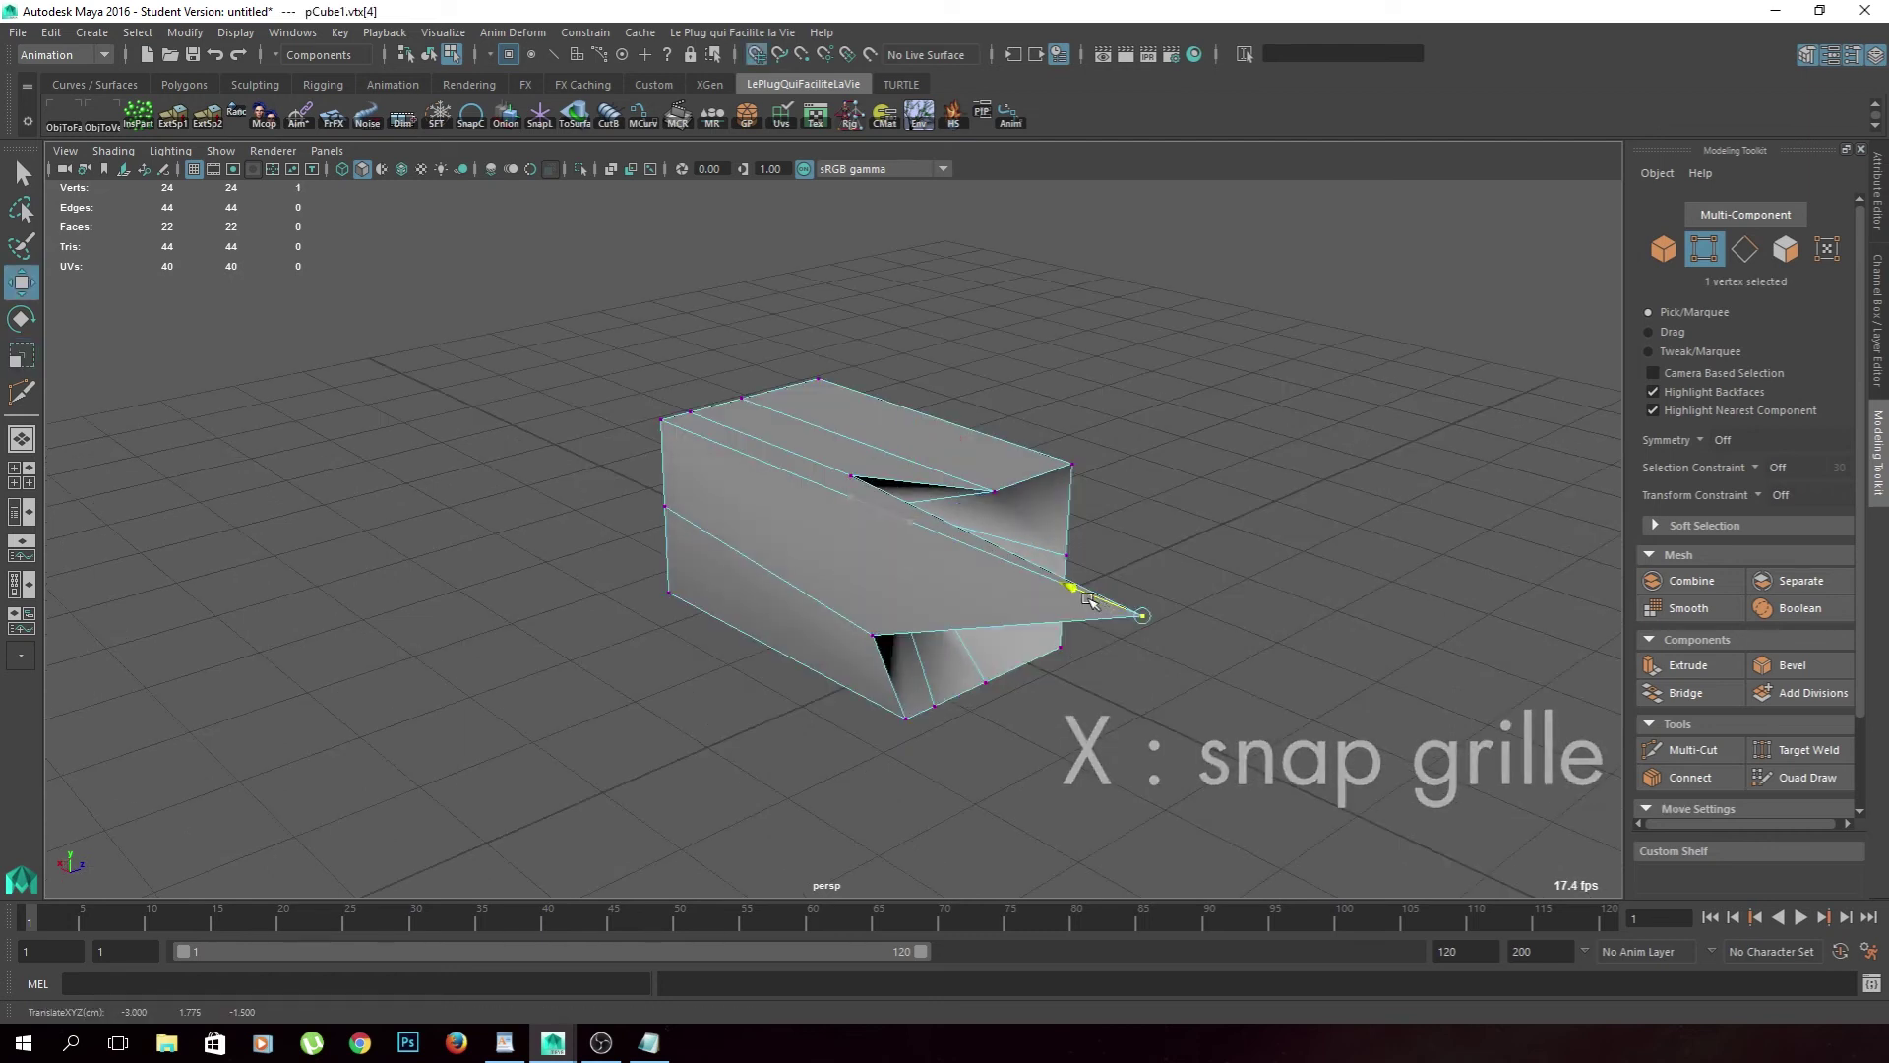
left_click(995, 548)
Slide eleven end vertices right along X and nudge one vertex to smooth the fold.
mouse_move(995, 548)
left_mouse_down("alt")
mouse_move(1164, 662)
mouse_move(1115, 679)
mouse_move(1194, 557)
left_mouse_up("alt")
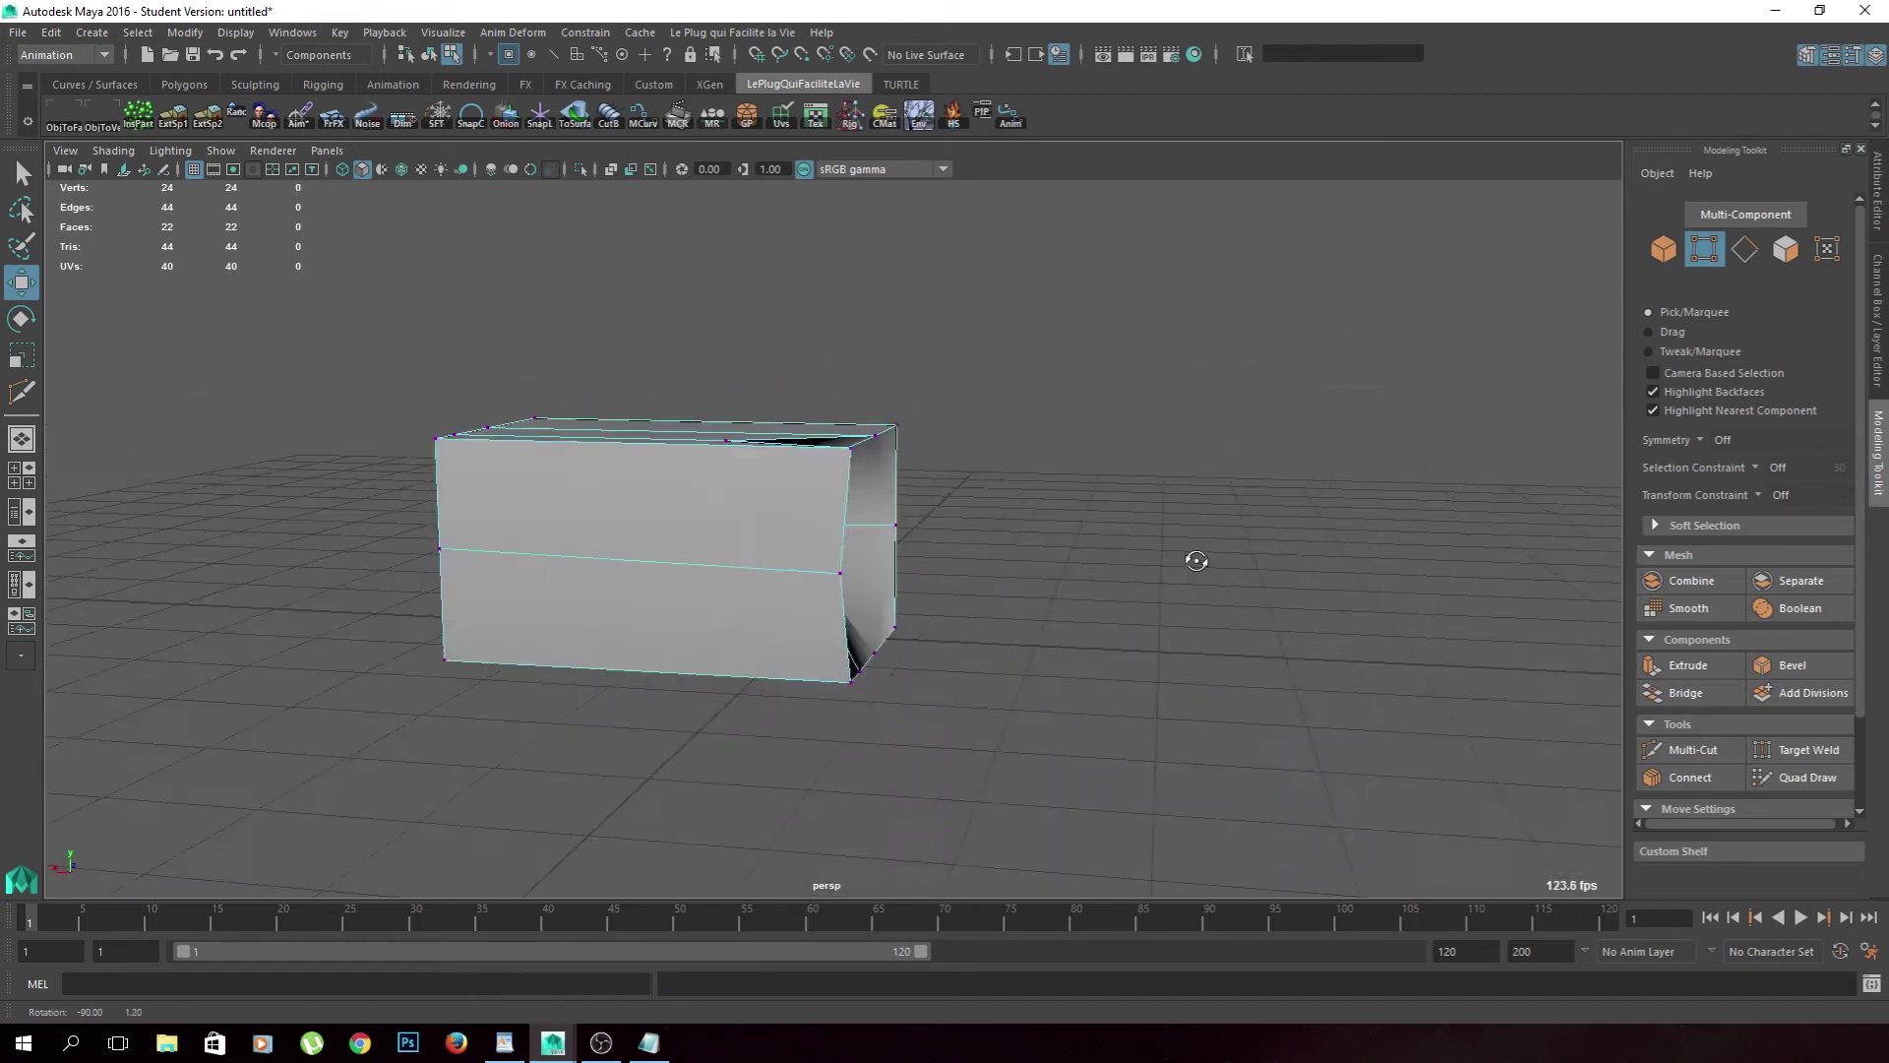
left_click_drag(987, 328, 921, 602)
left_click_drag(831, 492, 893, 532)
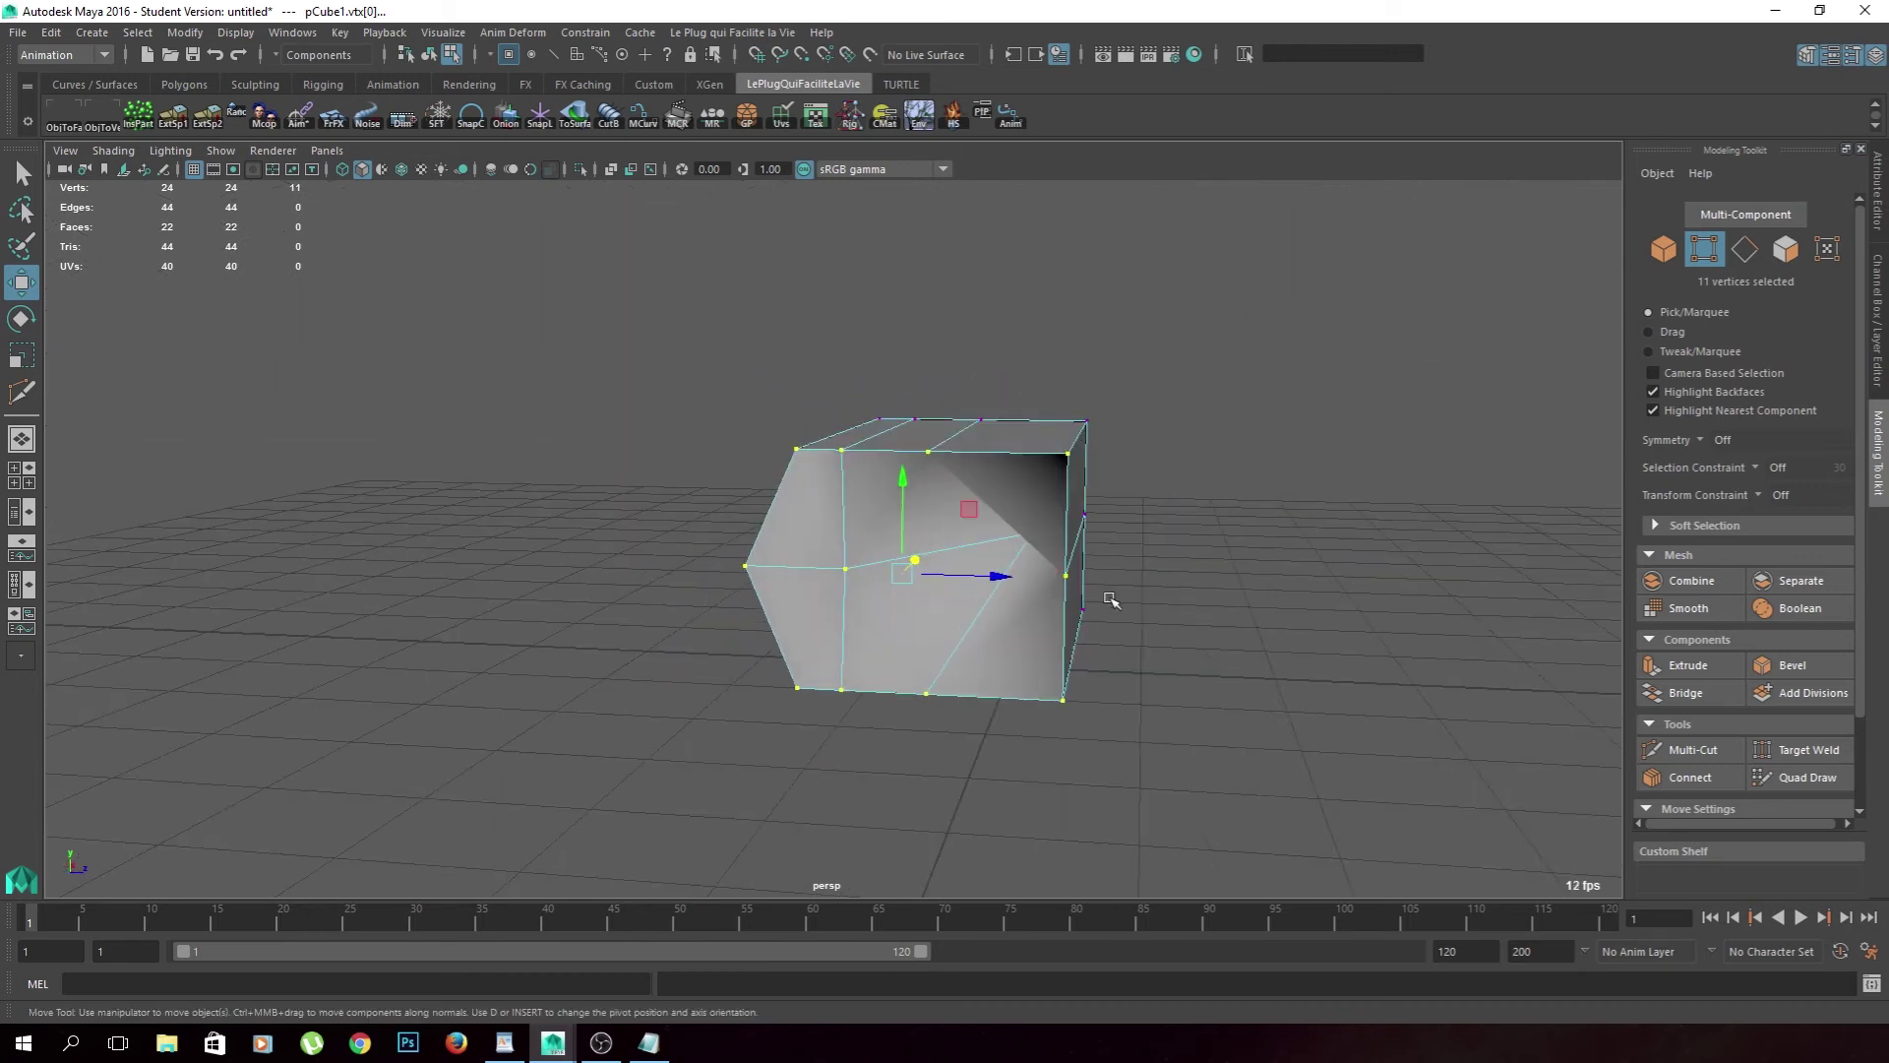
left_click(1082, 602)
left_click_drag(1088, 598, 1189, 657, "alt")
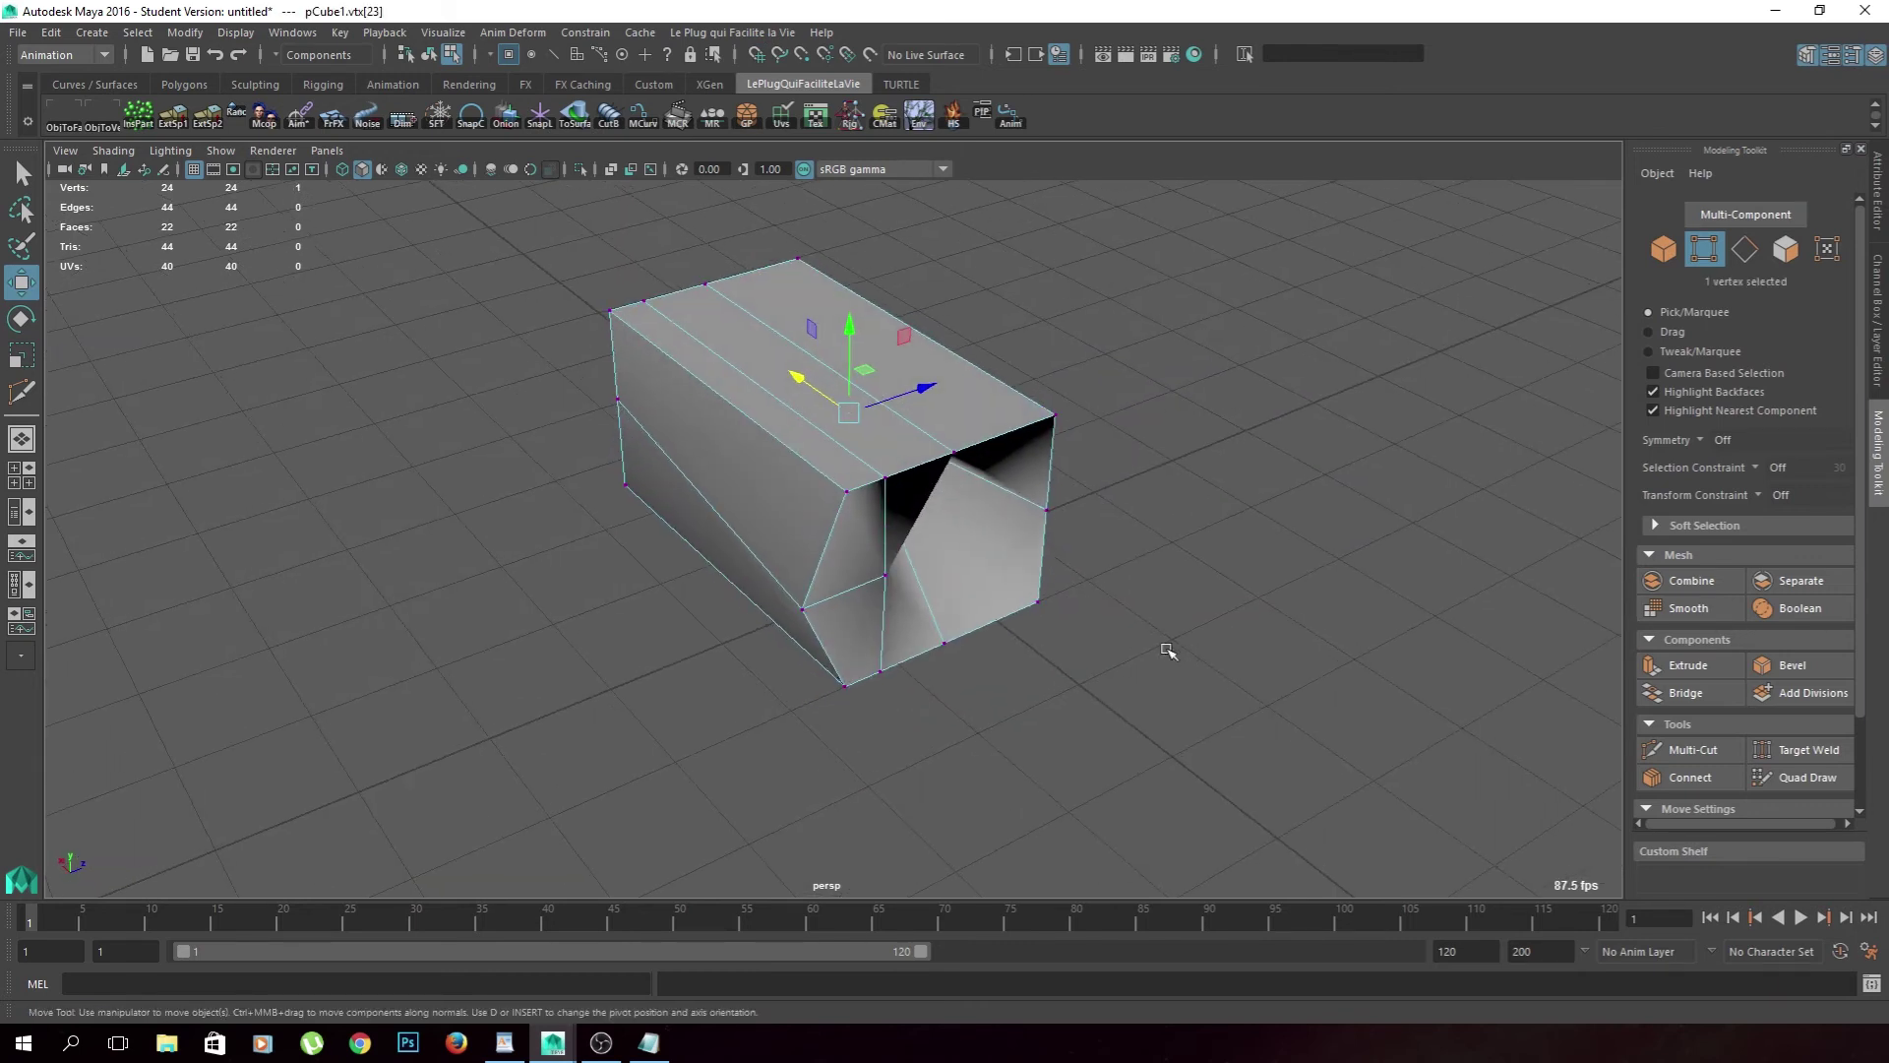
mouse_move(799, 377)
left_mouse_down()
mouse_move(925, 509)
mouse_move(951, 472)
left_mouse_up()
left_click(1023, 620)
left_click_drag(1024, 620, 1151, 576, "alt")
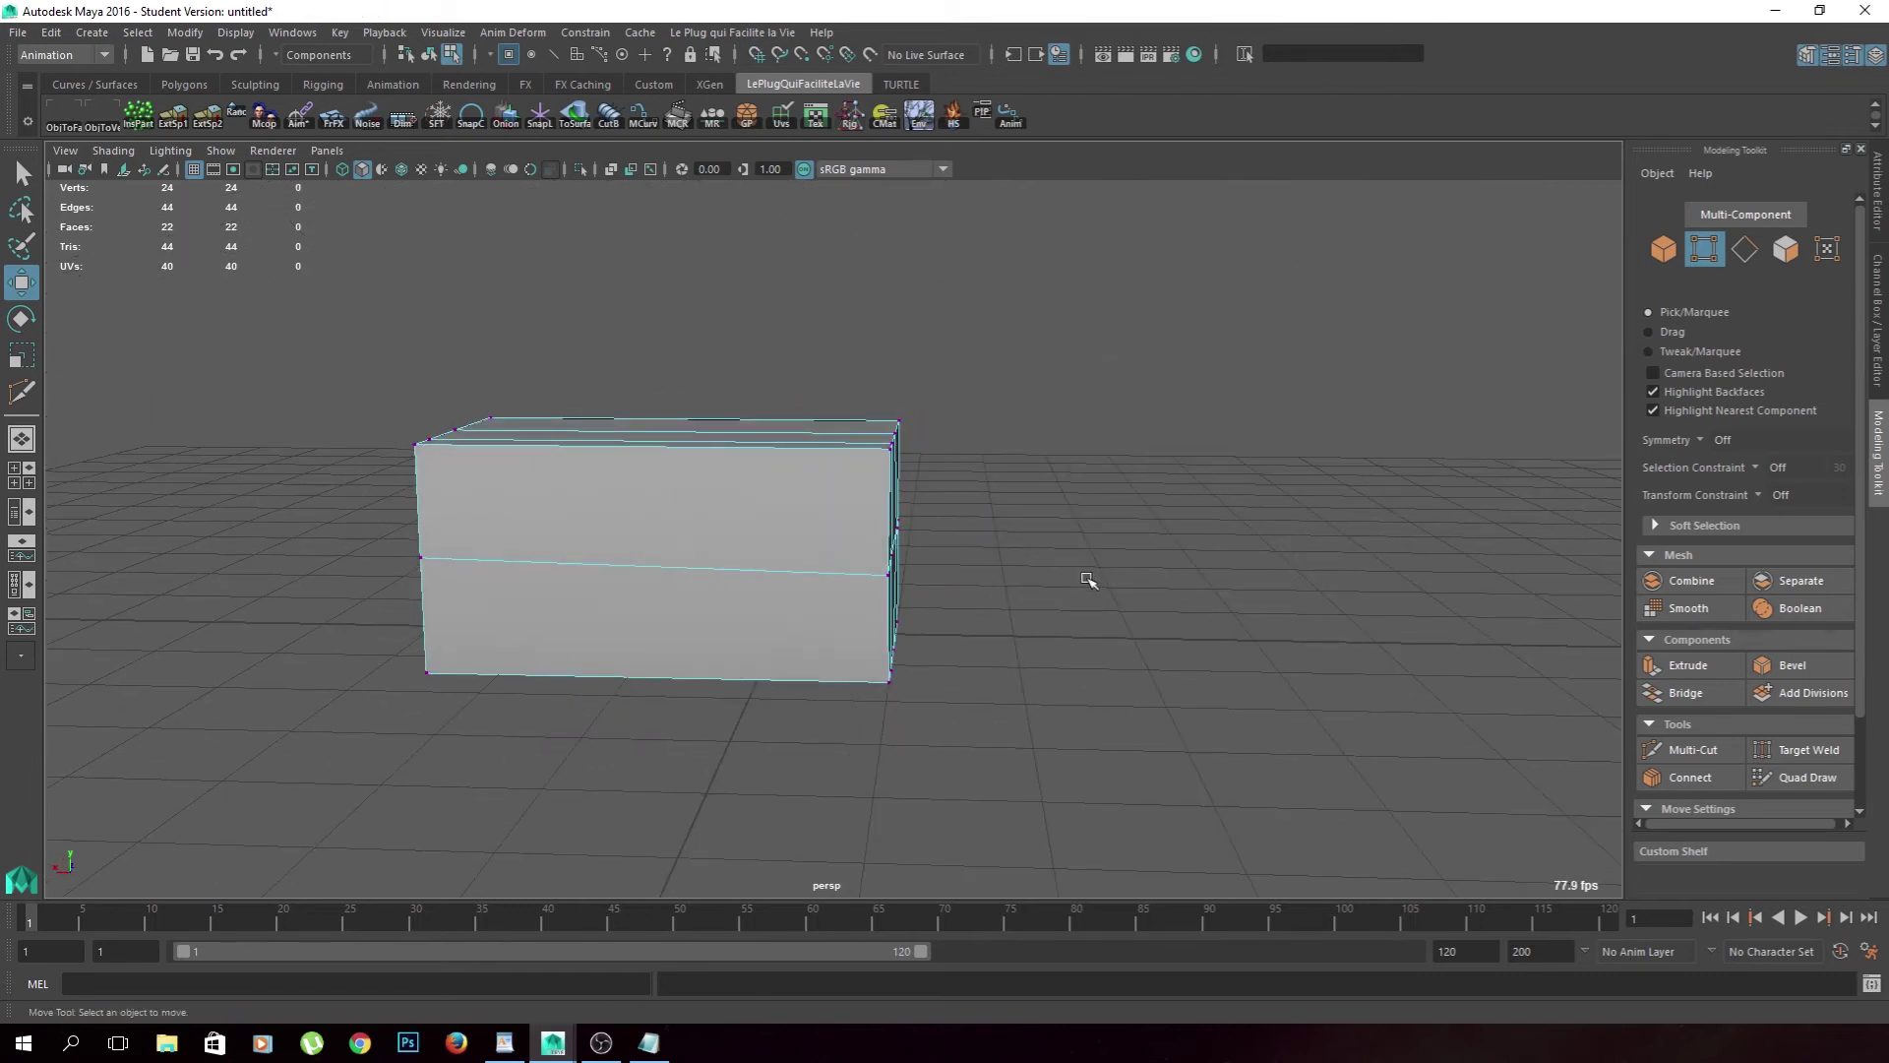
Push a corner vertex on the box's end inward, then select the vertices around the dent.
left_click_drag(1087, 580, 1019, 603, "alt")
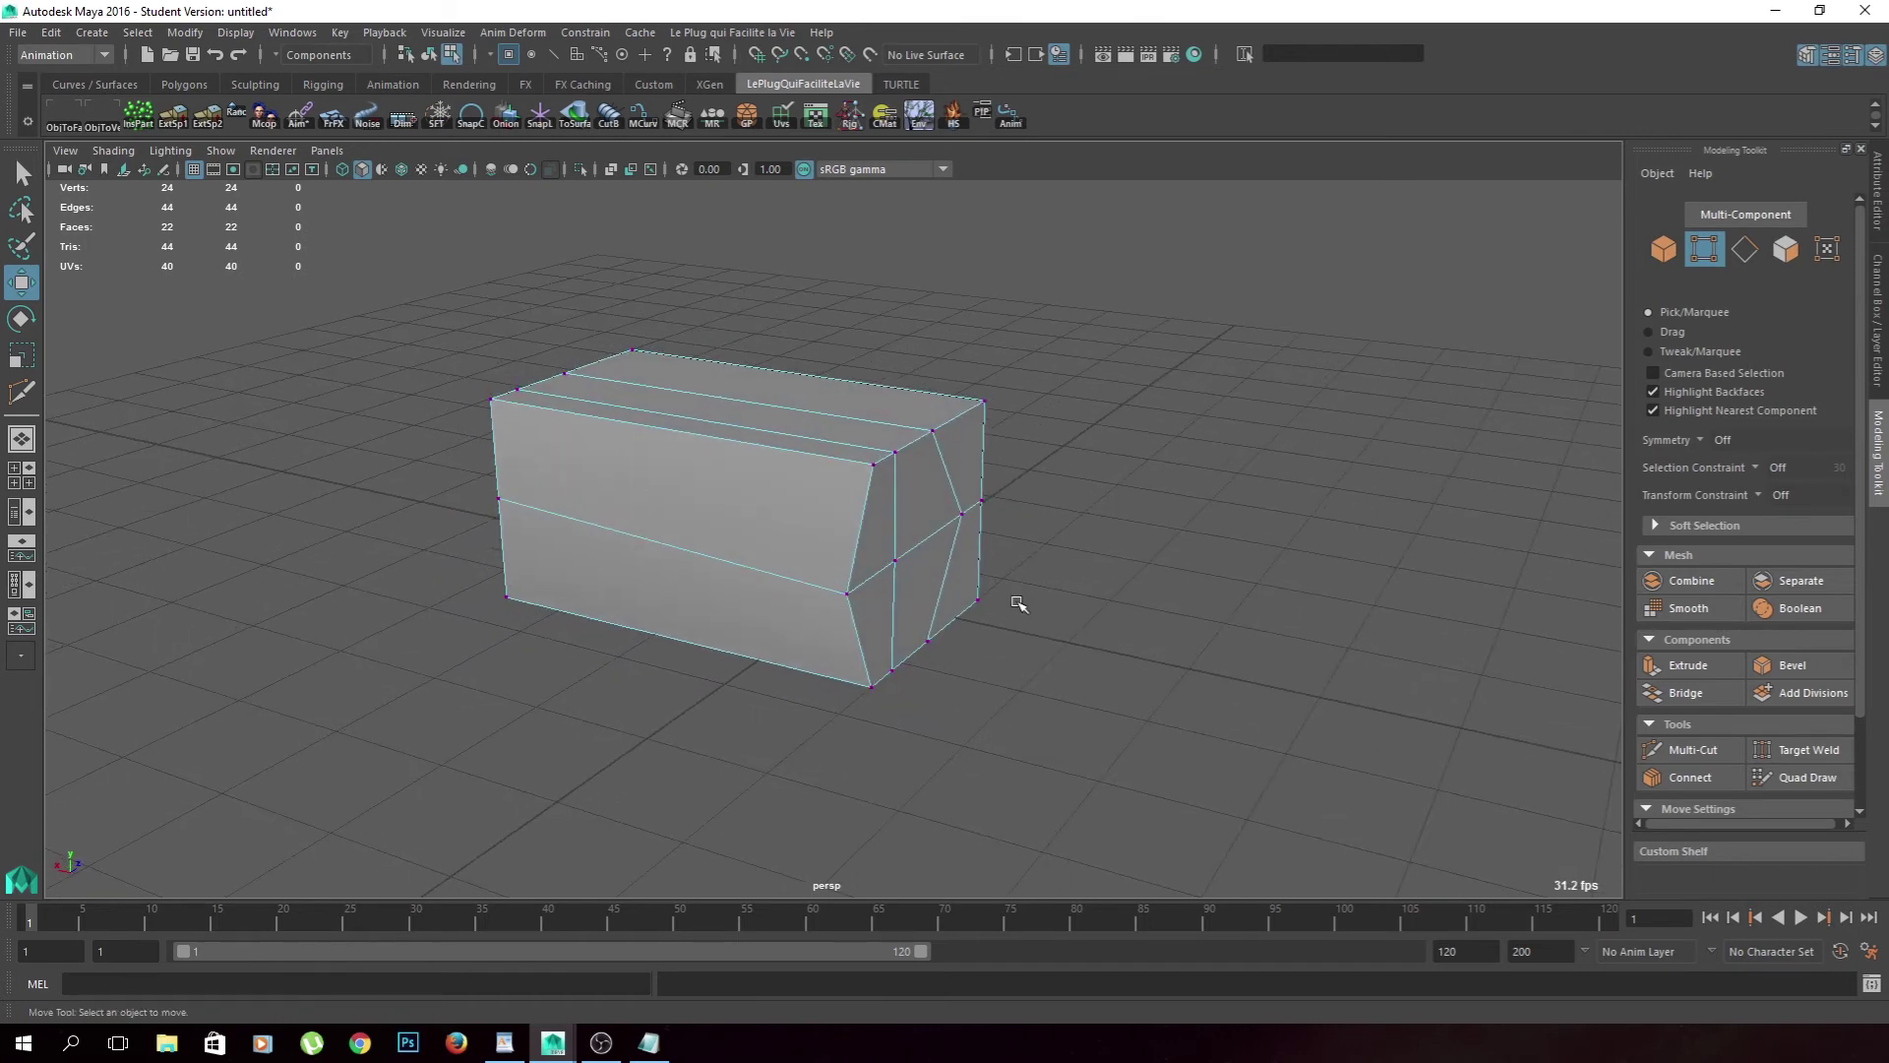
left_click_drag(1062, 366, 836, 701)
left_click(893, 718)
left_click_drag(1089, 446, 983, 518, "alt")
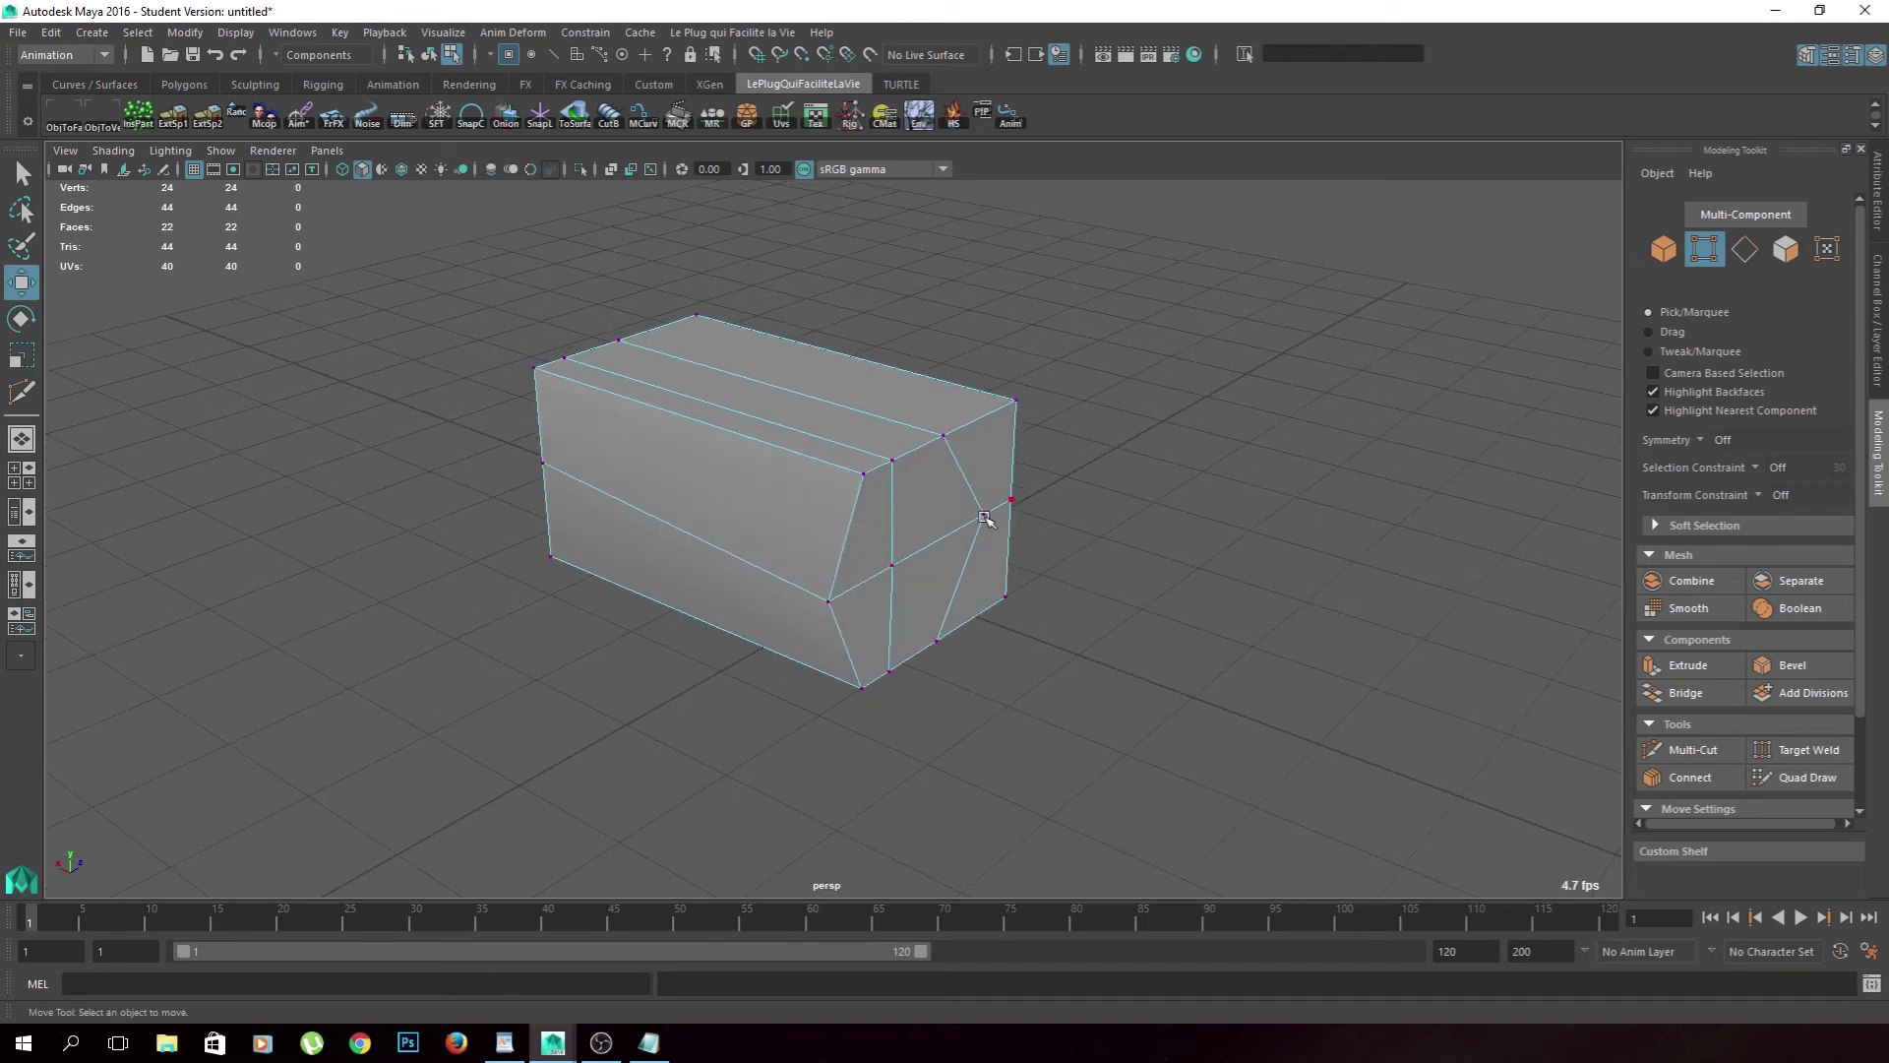
left_click(891, 460)
mouse_move(815, 438)
left_mouse_down()
mouse_move(1102, 562)
mouse_move(849, 453)
left_mouse_up()
left_click(1102, 562)
mouse_move(940, 709)
left_mouse_down("alt")
mouse_move(1045, 648)
mouse_move(1058, 515)
mouse_move(1089, 485)
left_mouse_up("alt")
mouse_move(852, 405)
left_mouse_down()
mouse_move(981, 671)
mouse_move(1102, 718)
left_mouse_up()
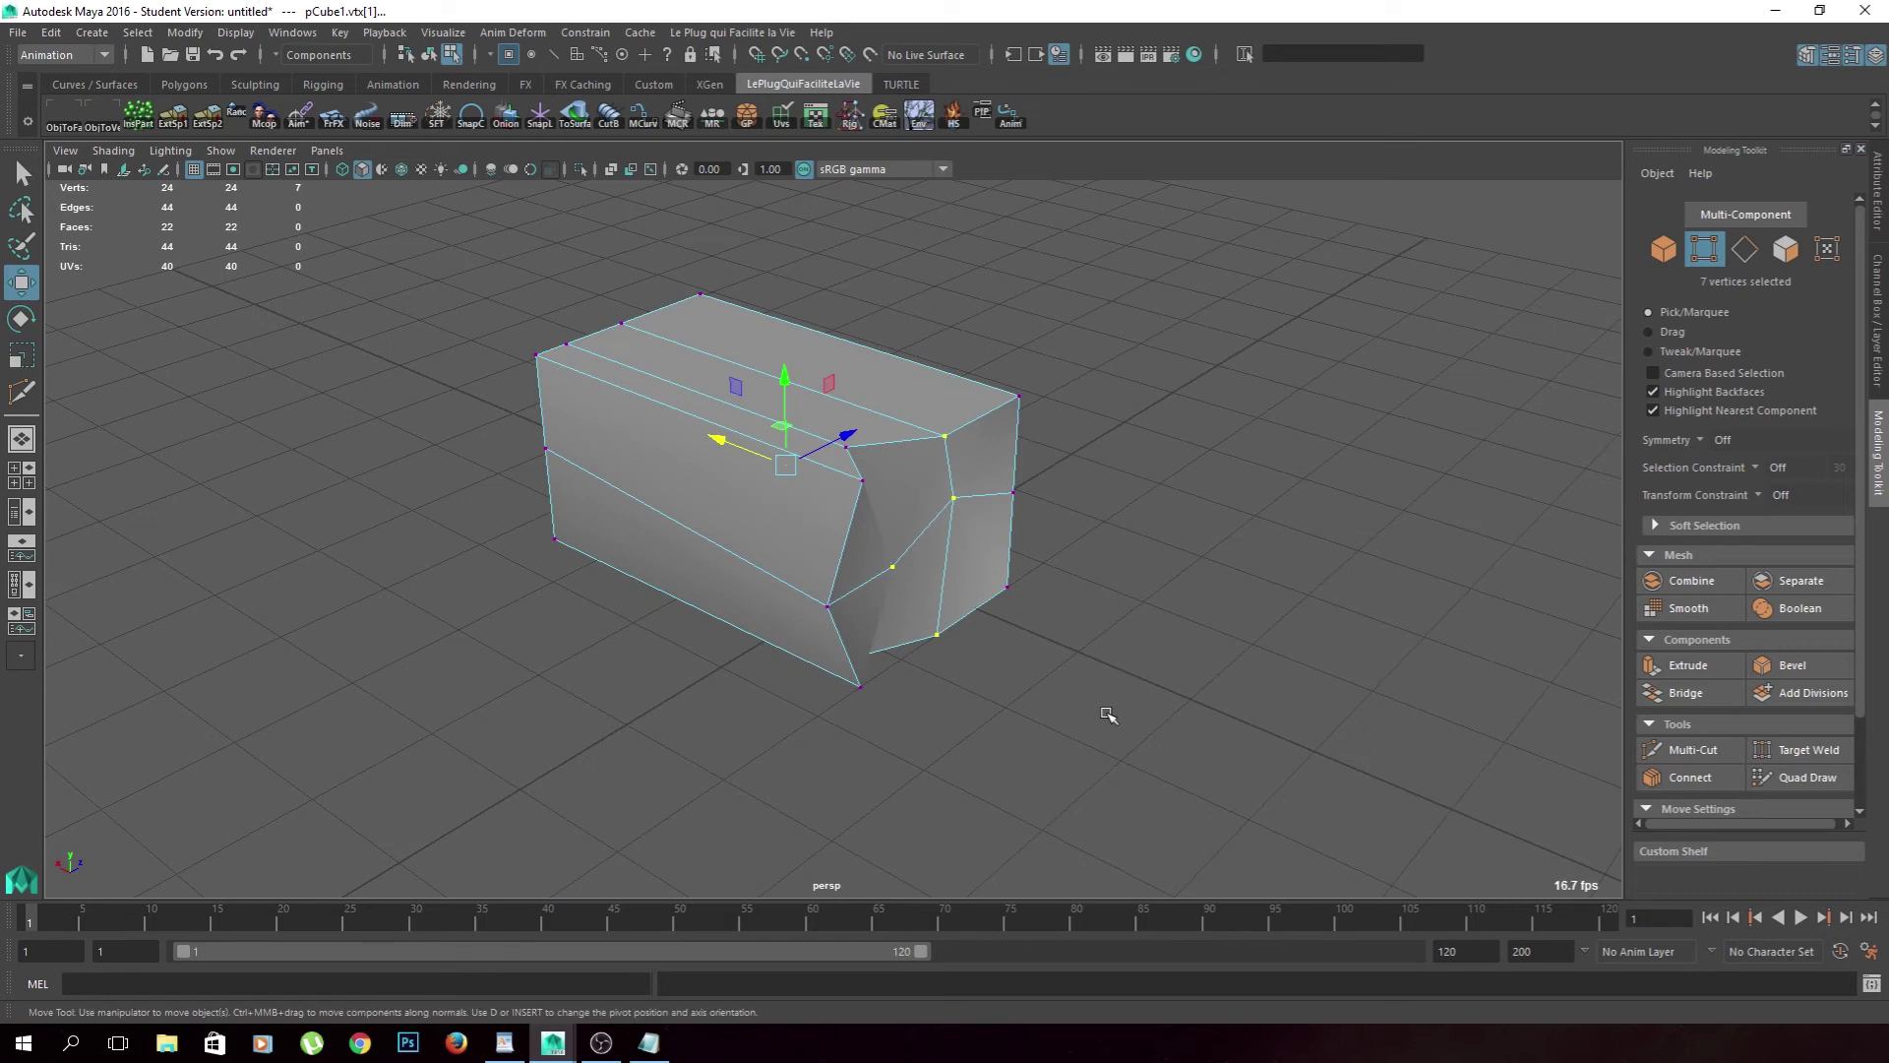
With point snapping on, snap the selected end vertices onto other points to reshape the box.
key("v")
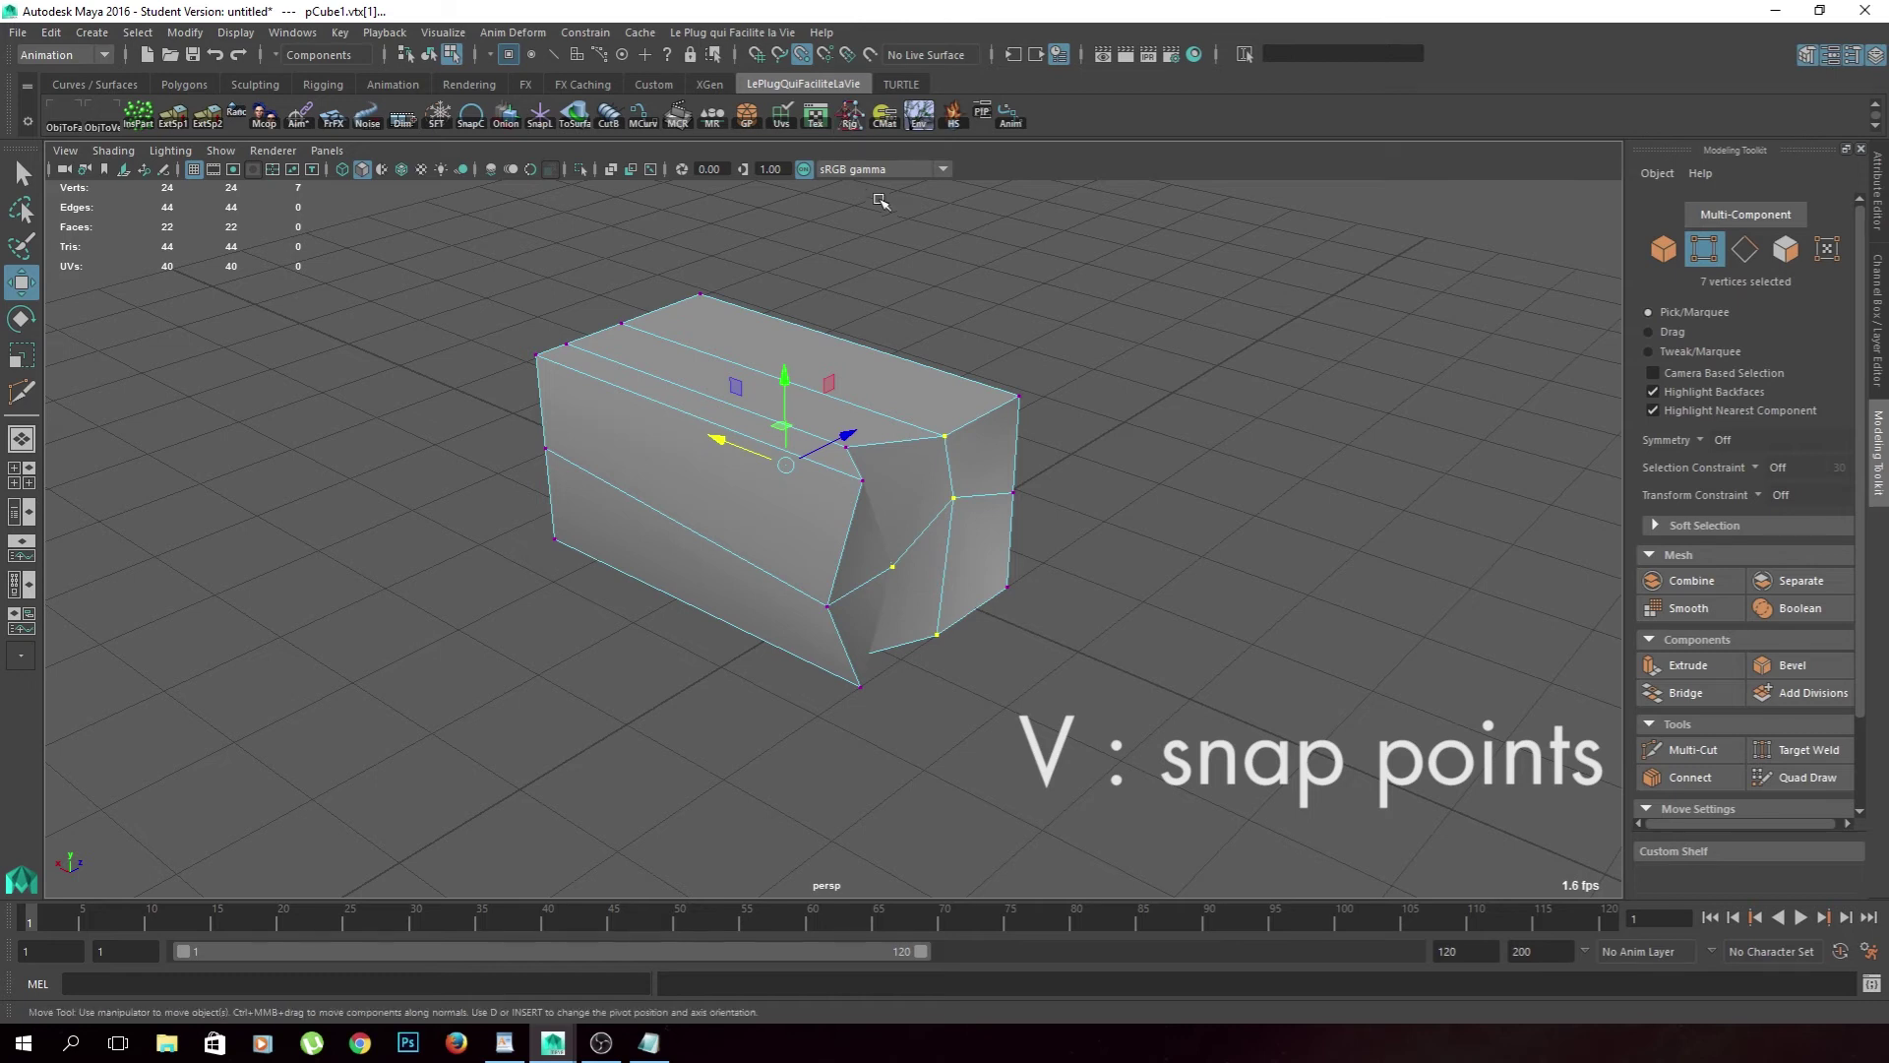
left_click_drag(723, 448, 991, 539)
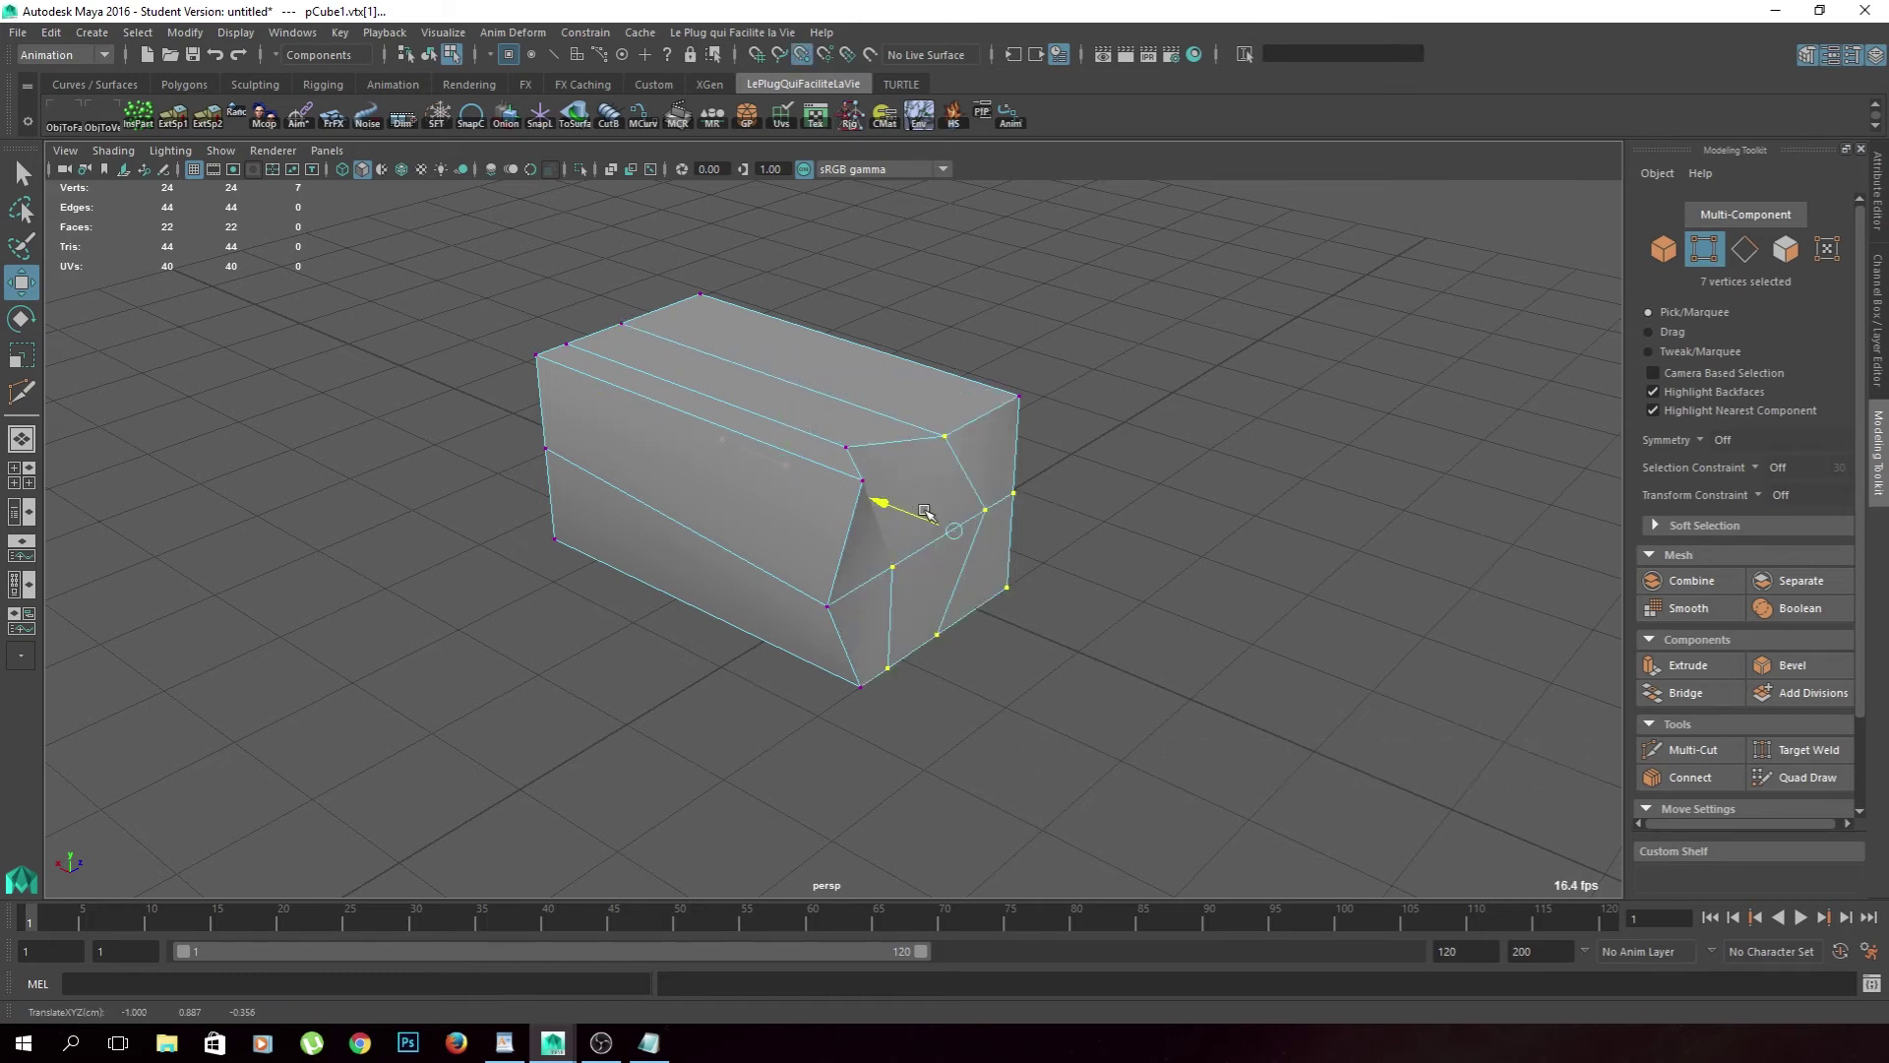
mouse_move(1019, 553)
left_mouse_down("alt")
mouse_move(1101, 561)
mouse_move(875, 502)
mouse_move(843, 459)
mouse_move(1060, 539)
mouse_move(1093, 620)
left_mouse_up("alt")
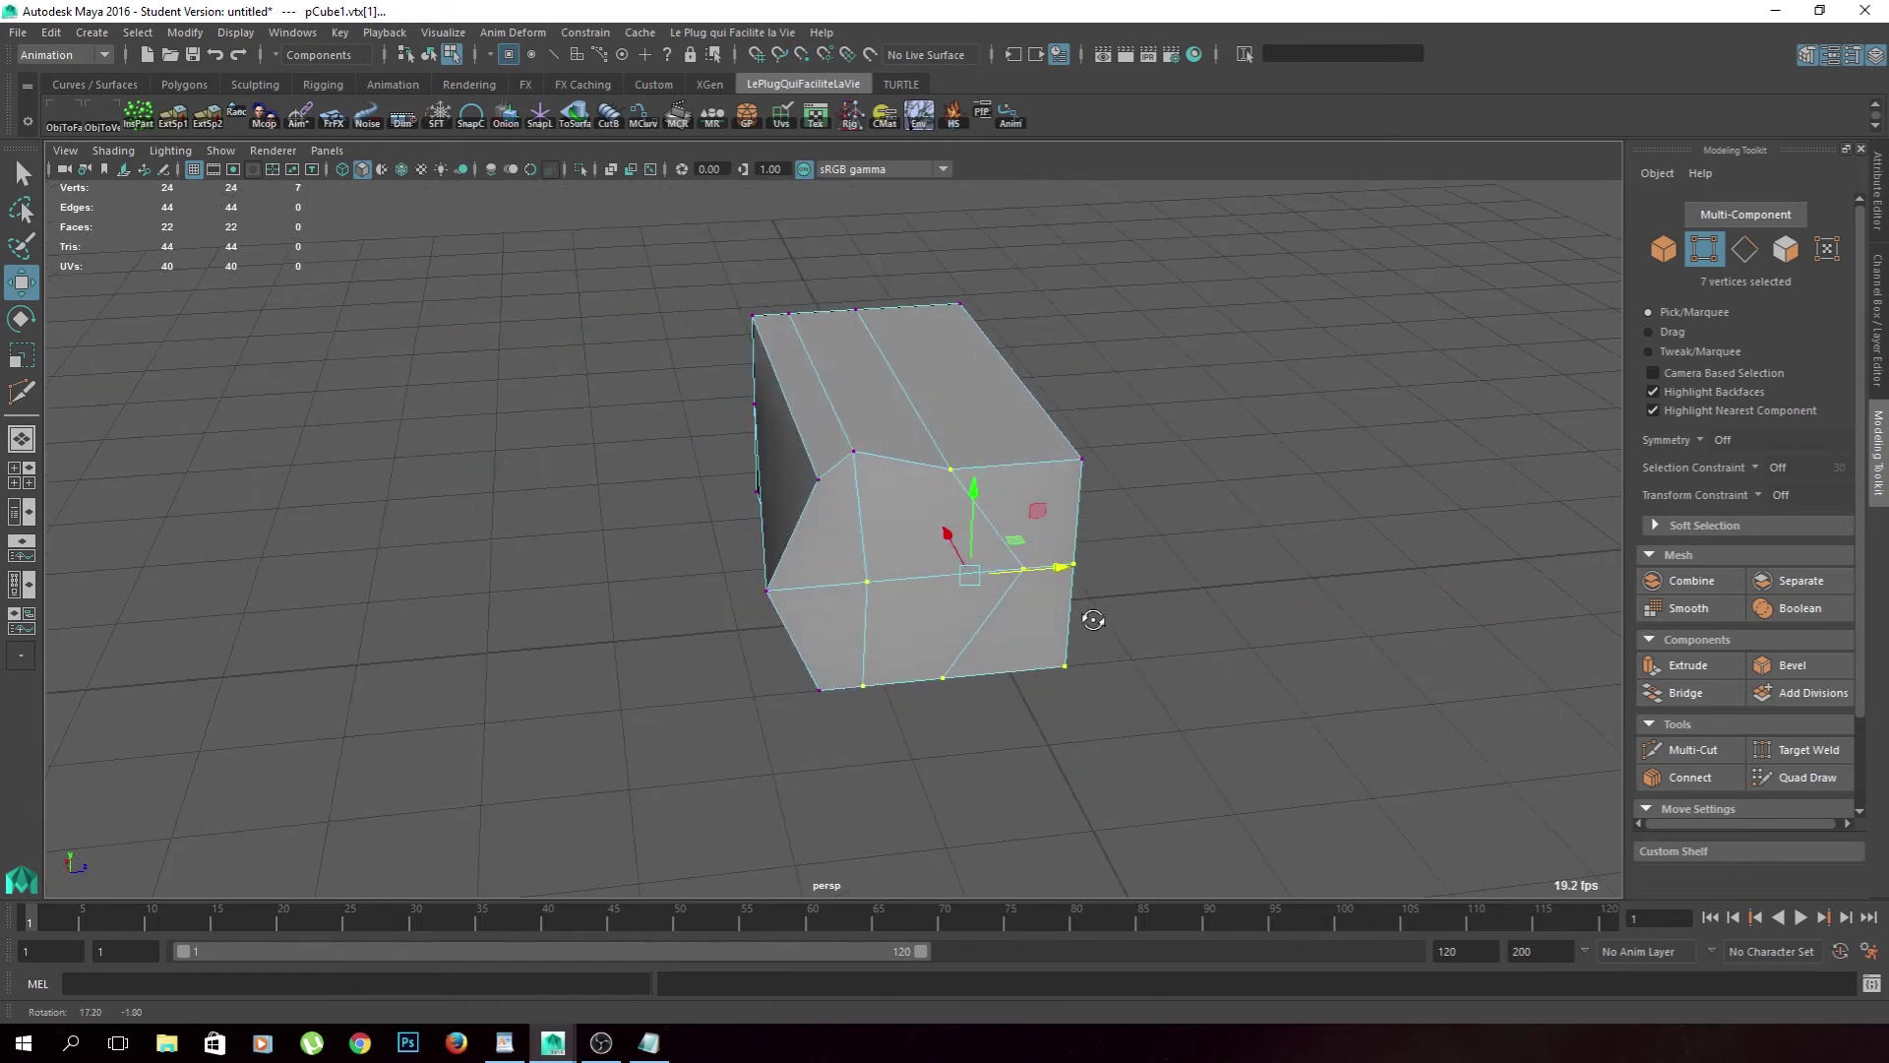
key("v")
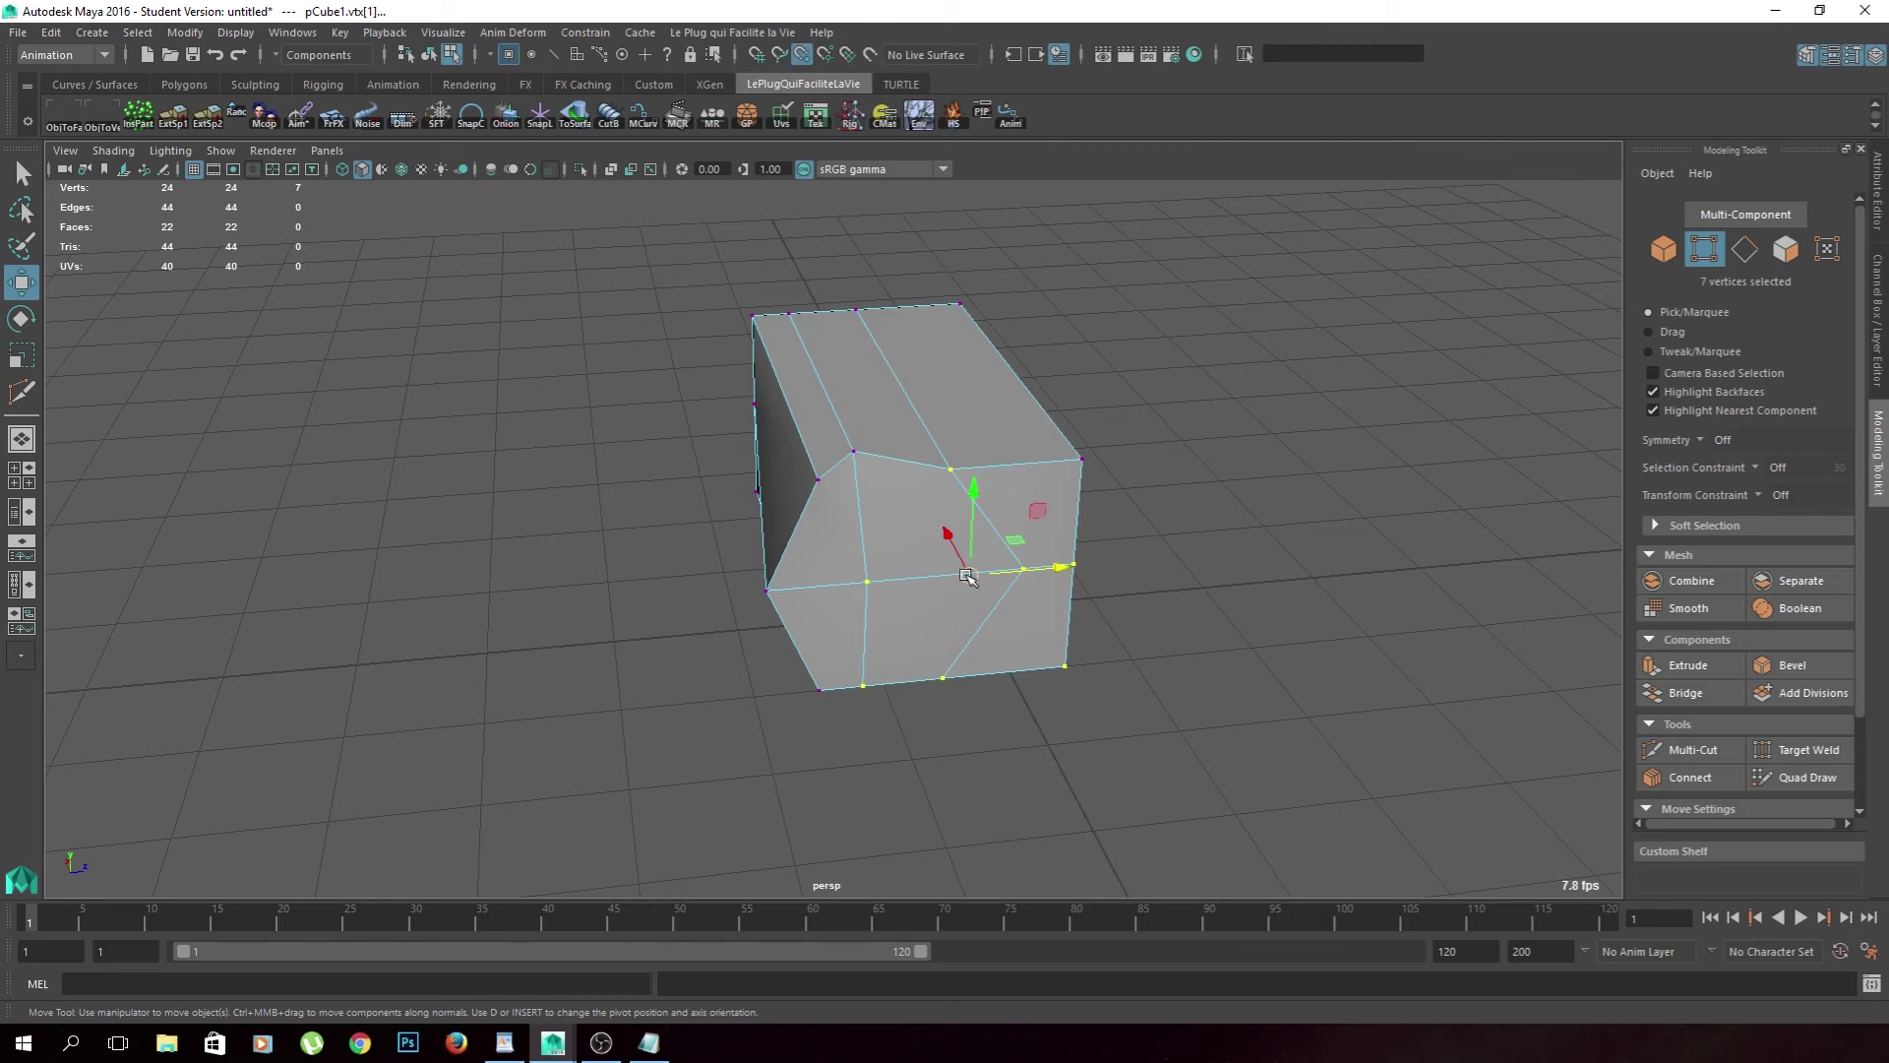
left_click_drag(964, 578, 843, 540)
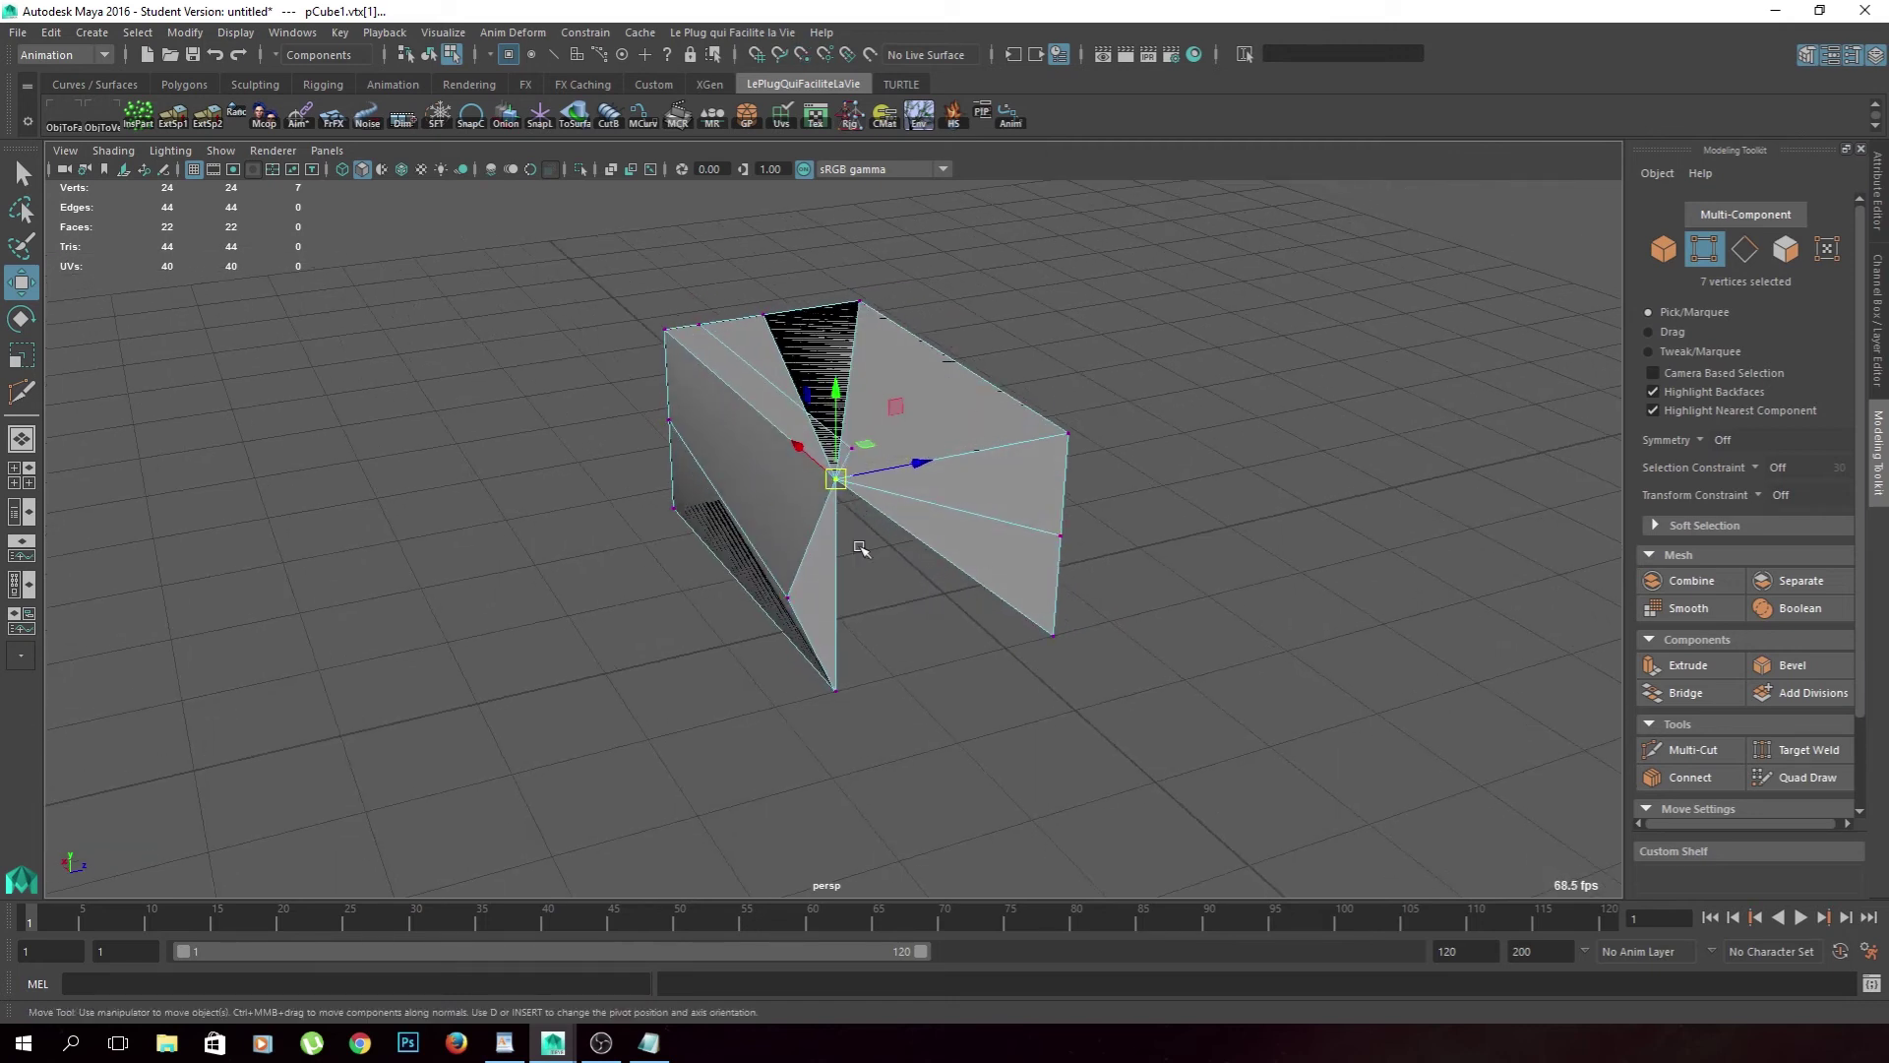
left_click(1128, 691)
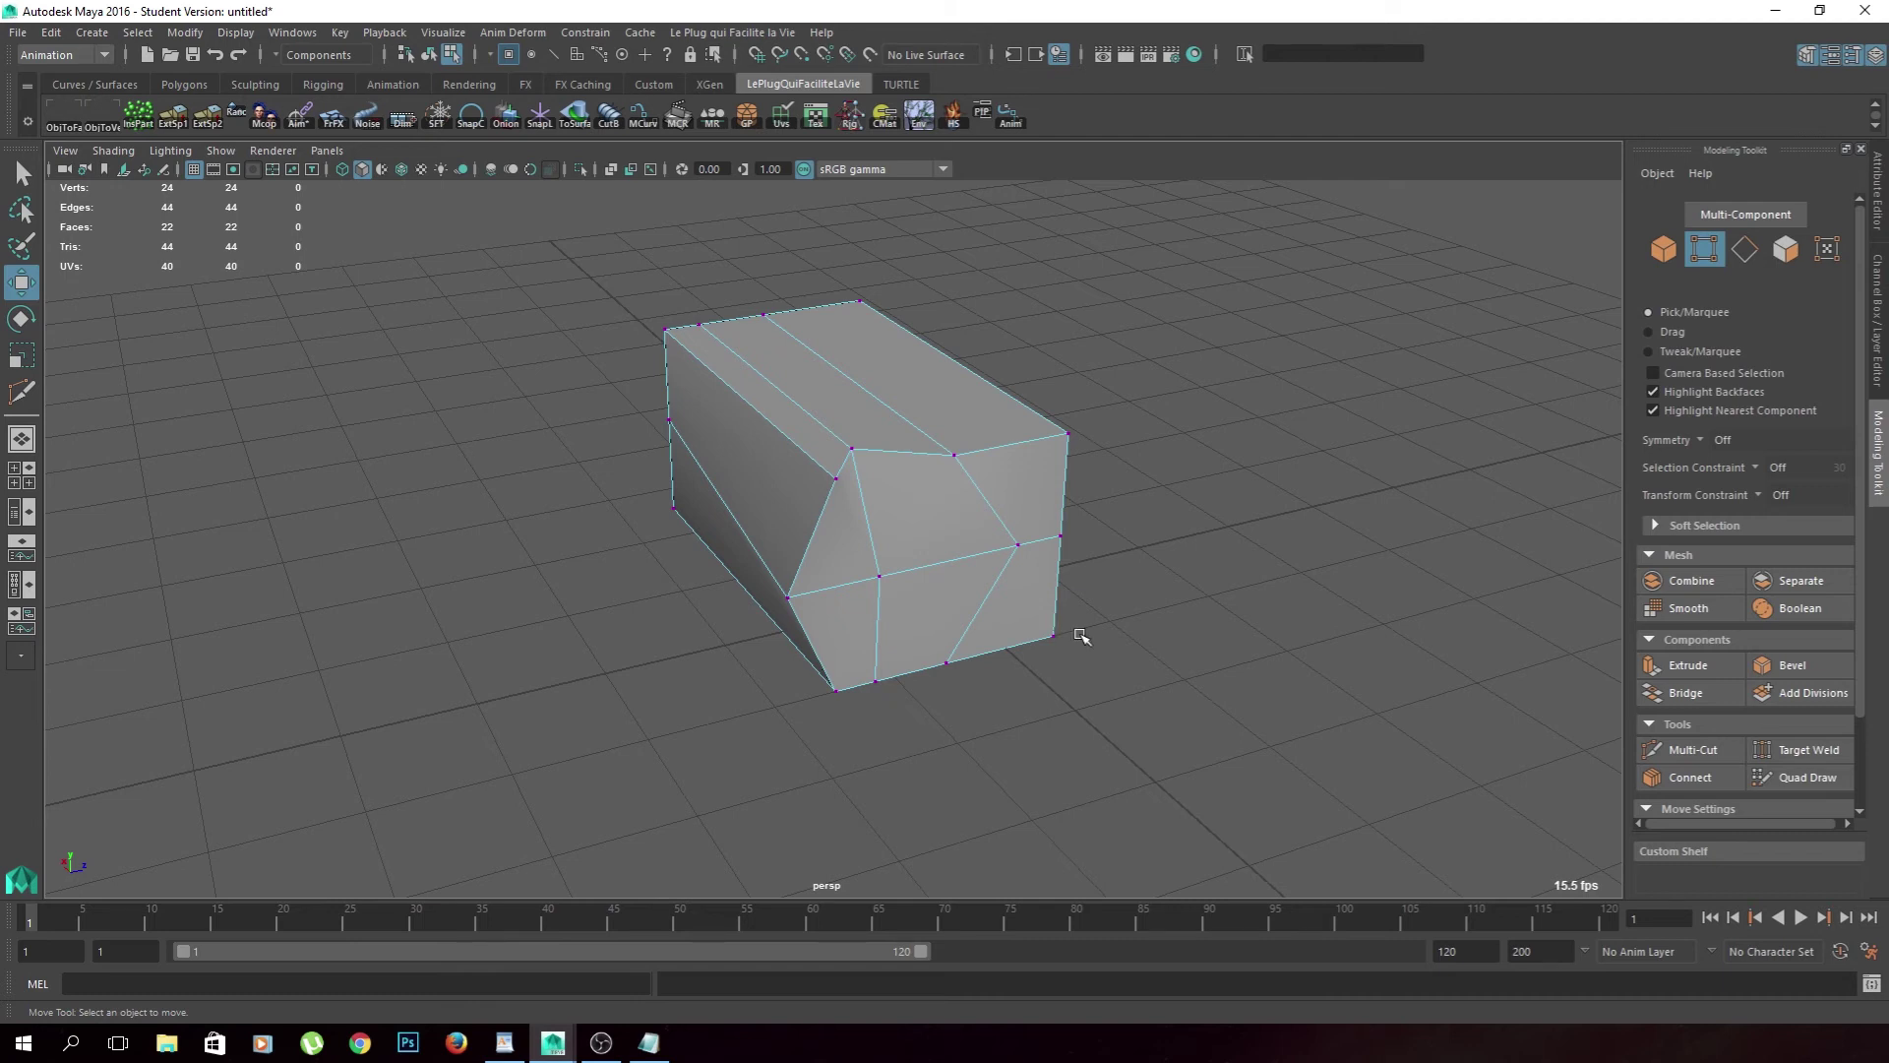
Snap the lower-right corner vertices onto the neighbouring bottom vertex, then delete the cube.
left_click_drag(1063, 625, 1028, 657)
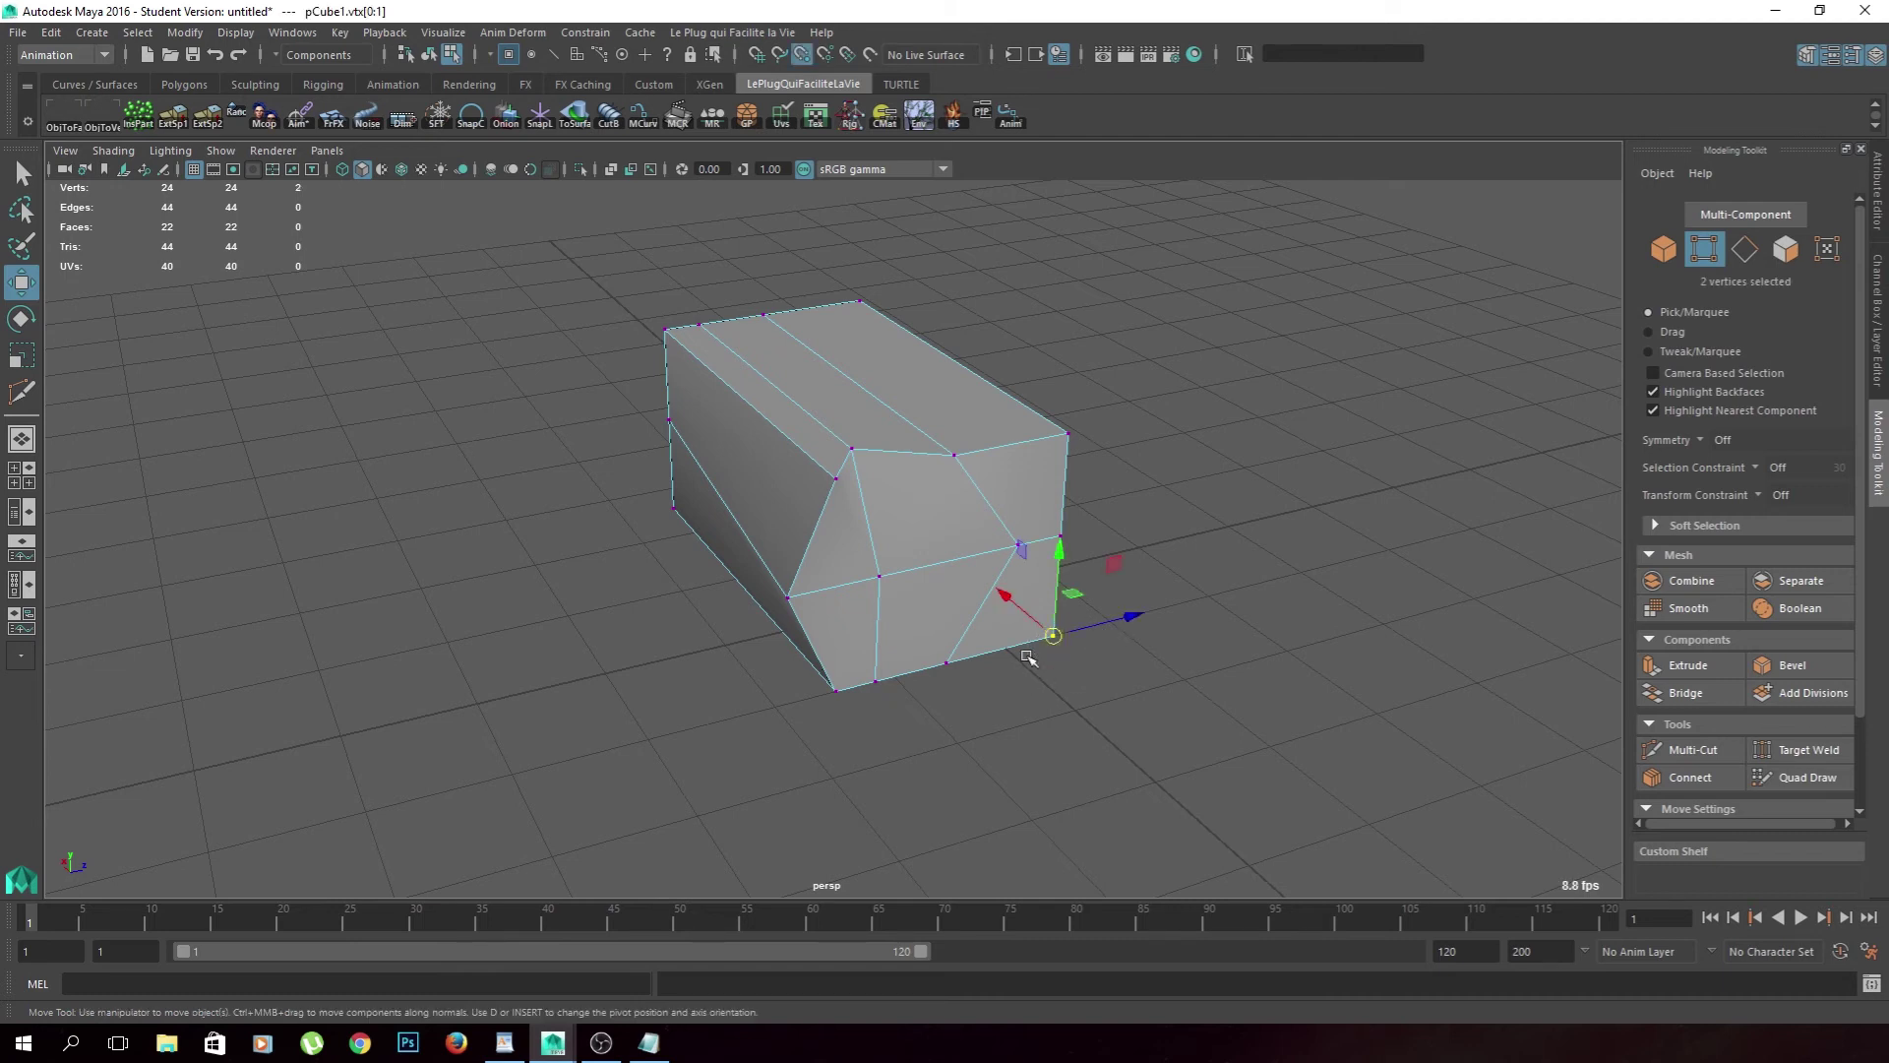
left_click_drag(1131, 616, 999, 659)
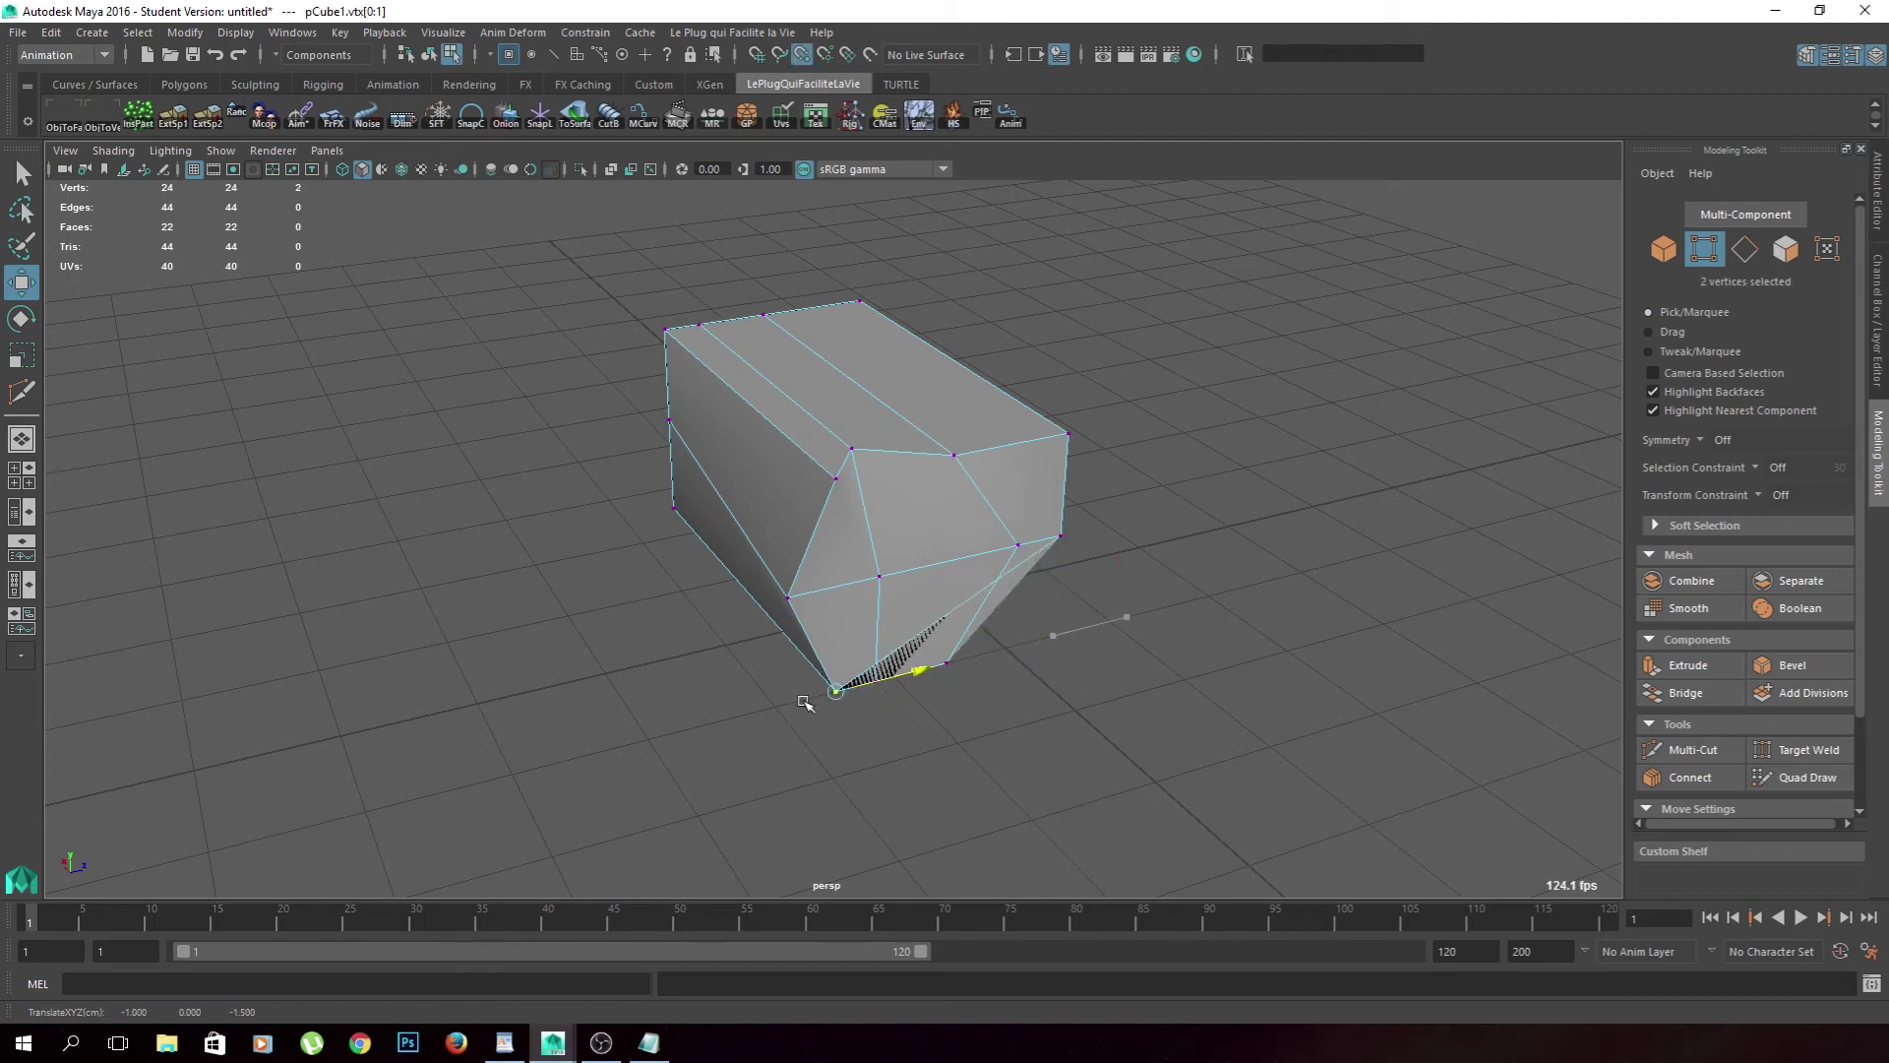
key("F8")
key("Delete")
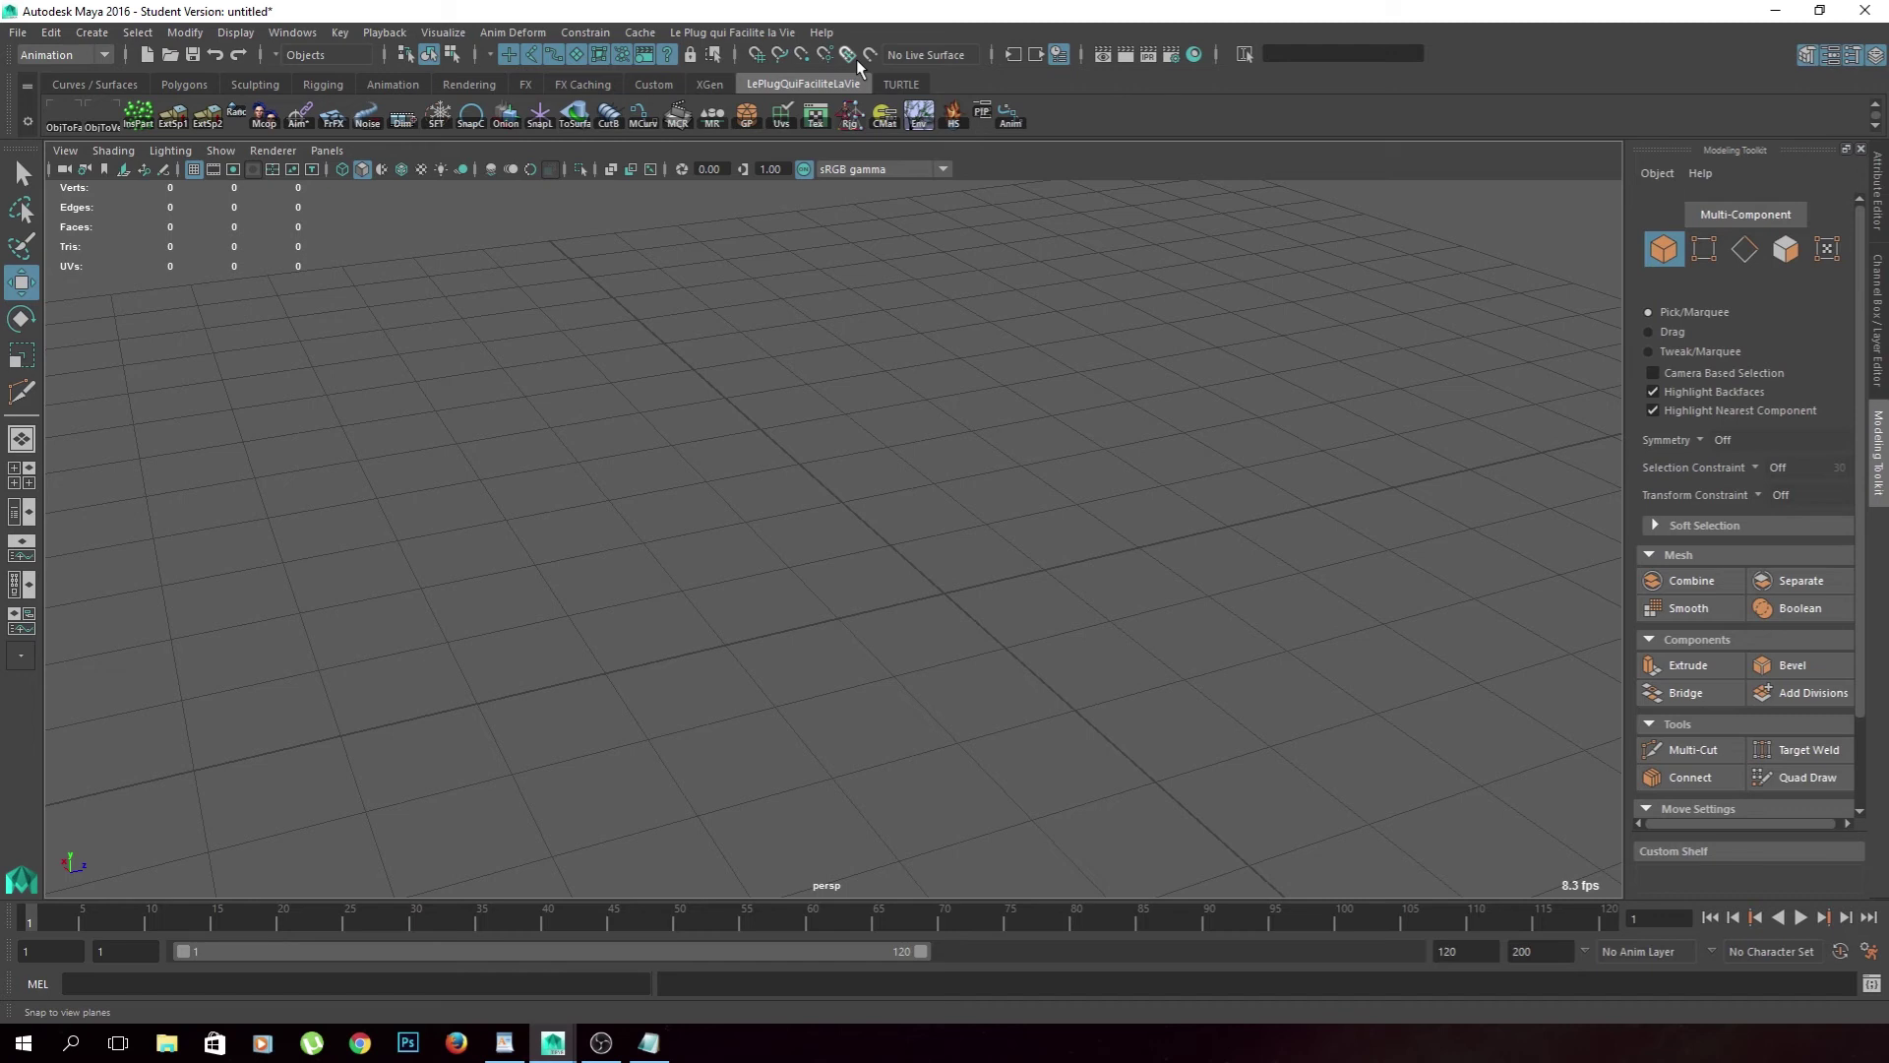
Select the NURBS sphere beside the polygon sphere and render the current frame.
left_click_drag(876, 561, 969, 578, "alt")
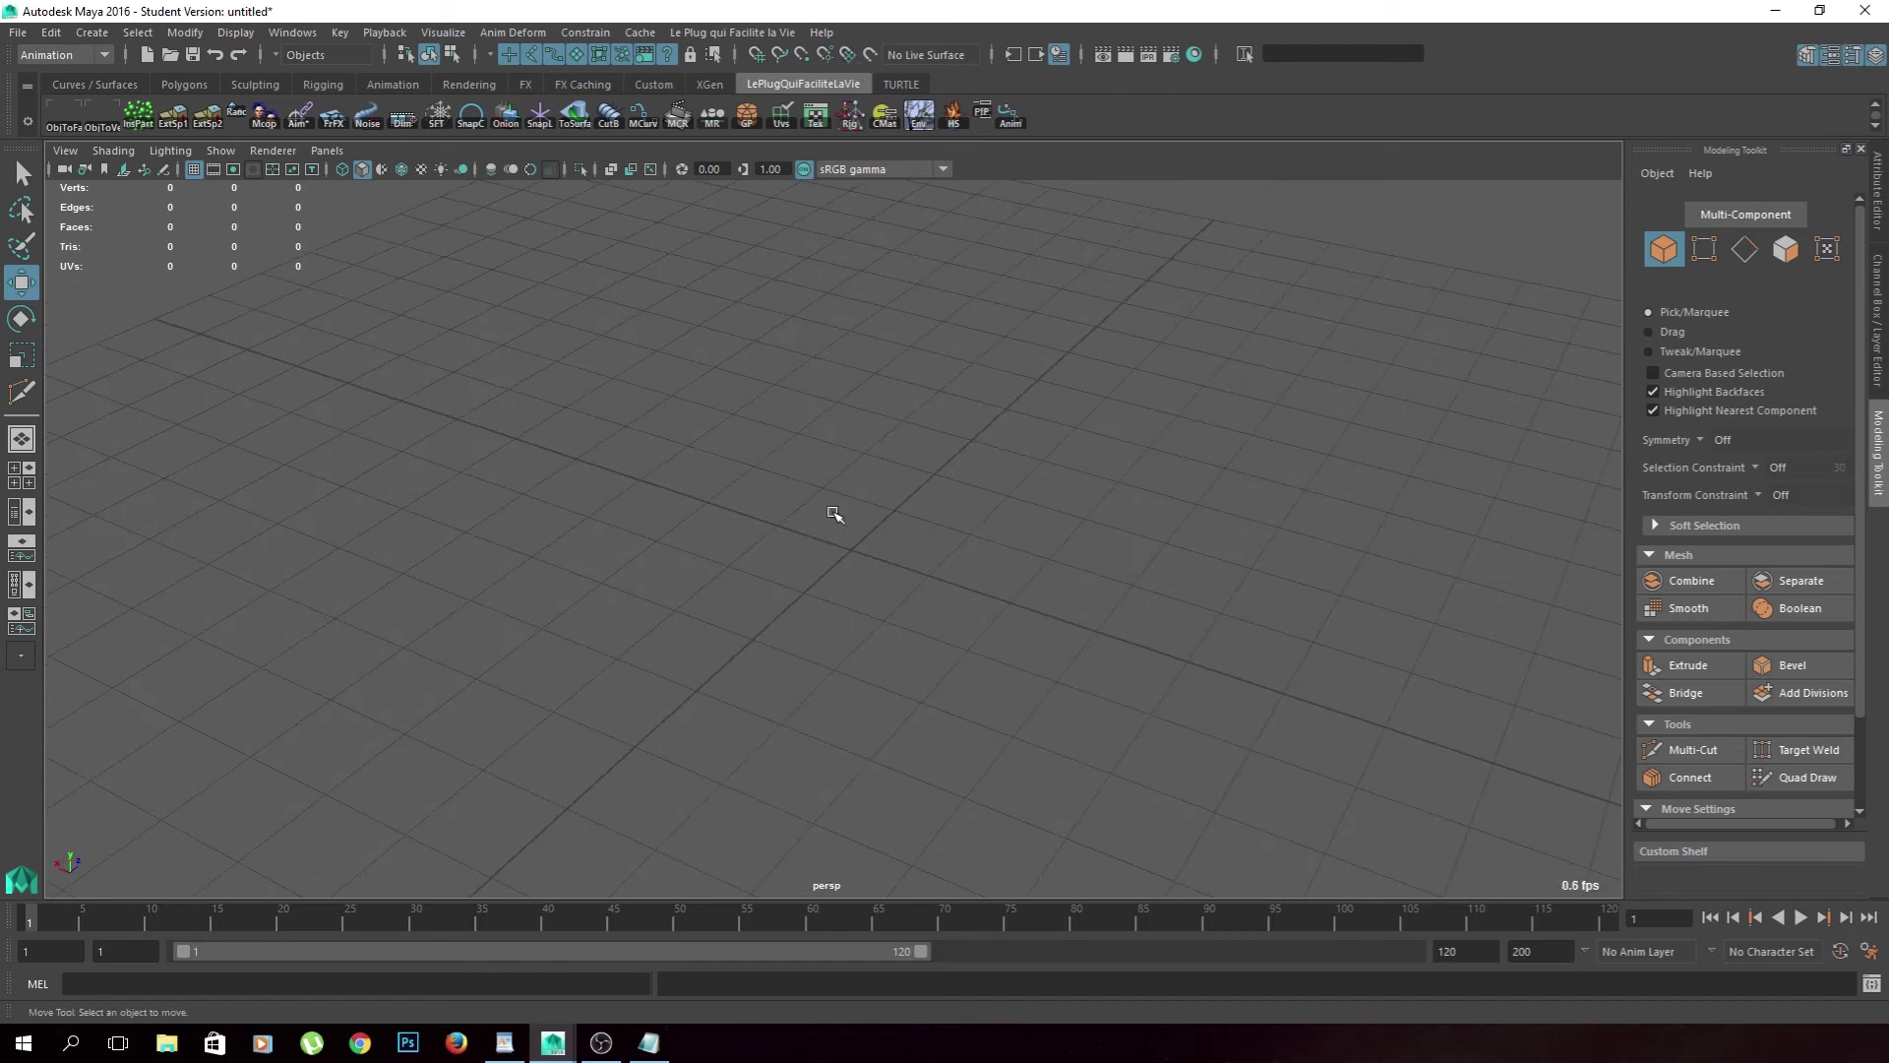
right_click_drag(839, 493, 832, 543, "shift")
mouse_move(832, 543)
left_mouse_down()
mouse_move(1129, 506)
mouse_move(1240, 354)
mouse_move(1090, 540)
mouse_move(999, 568)
mouse_move(776, 561)
left_mouse_up()
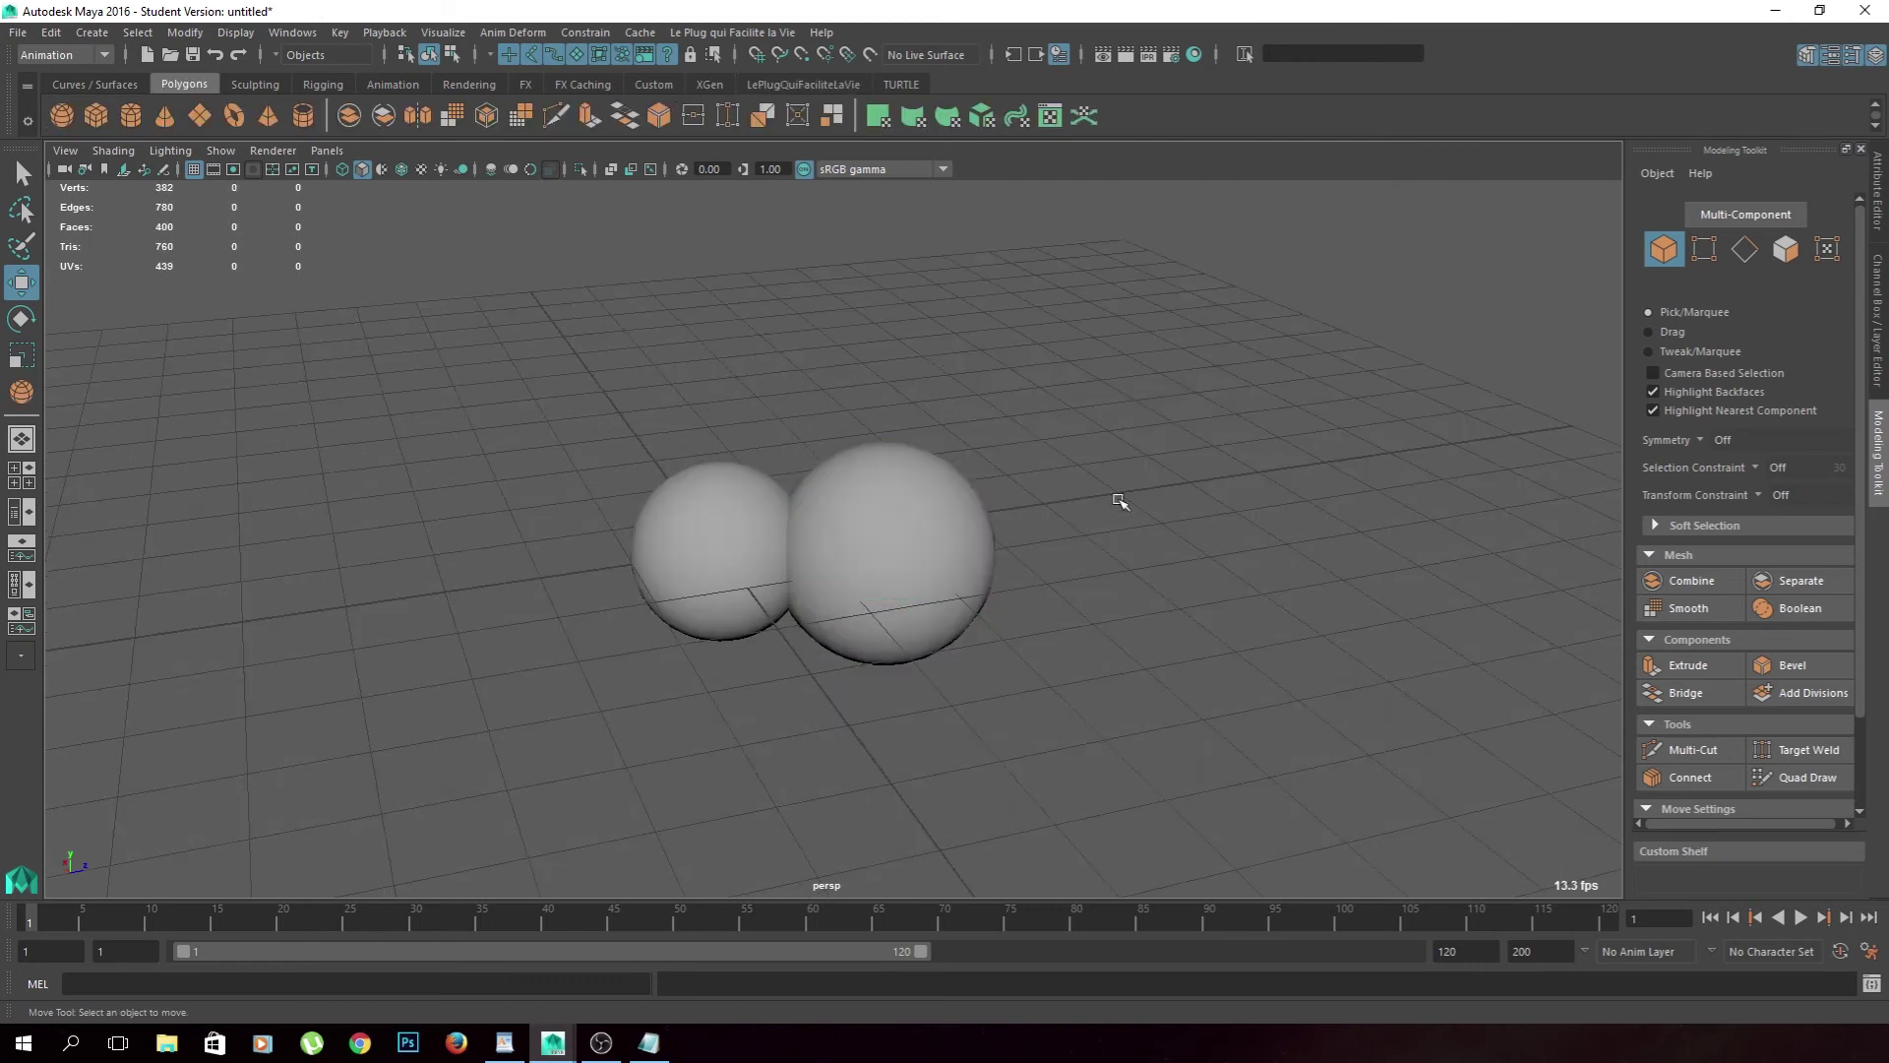
scroll(1000, 548, "up", 2)
left_click(980, 541)
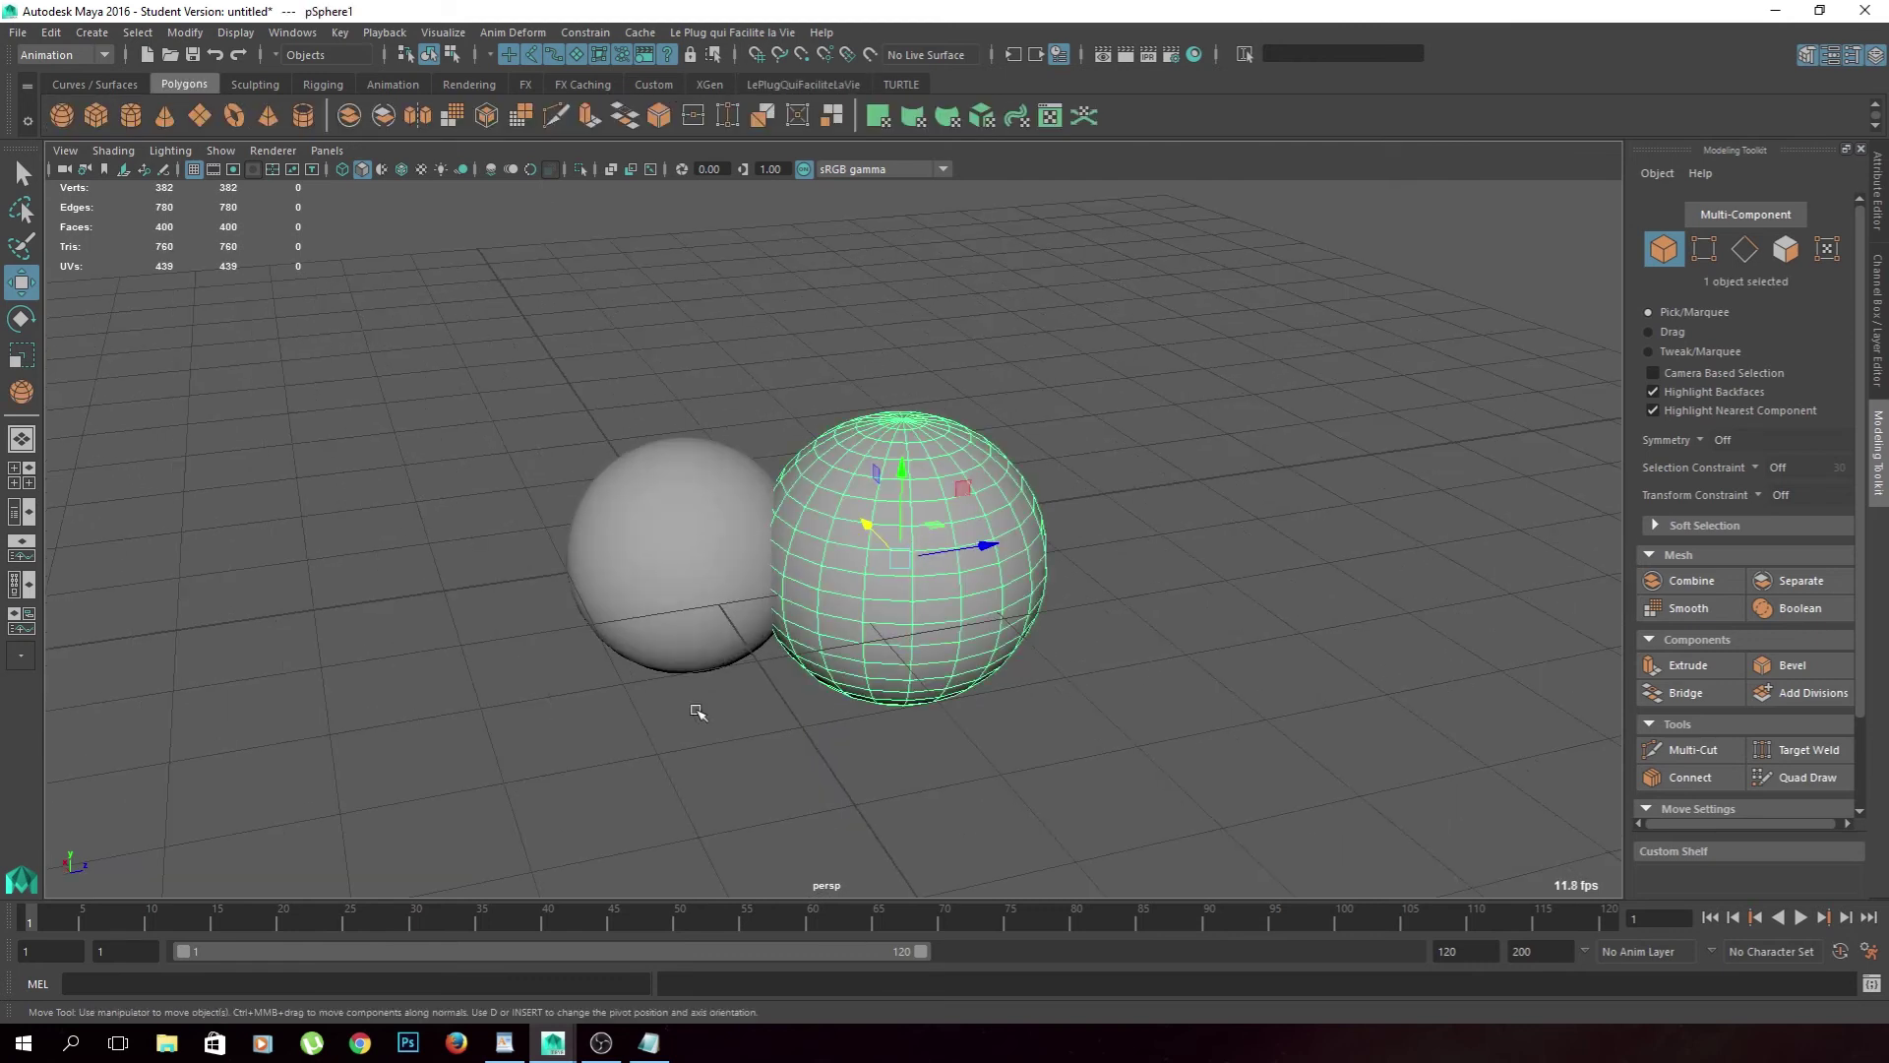
left_click(647, 590)
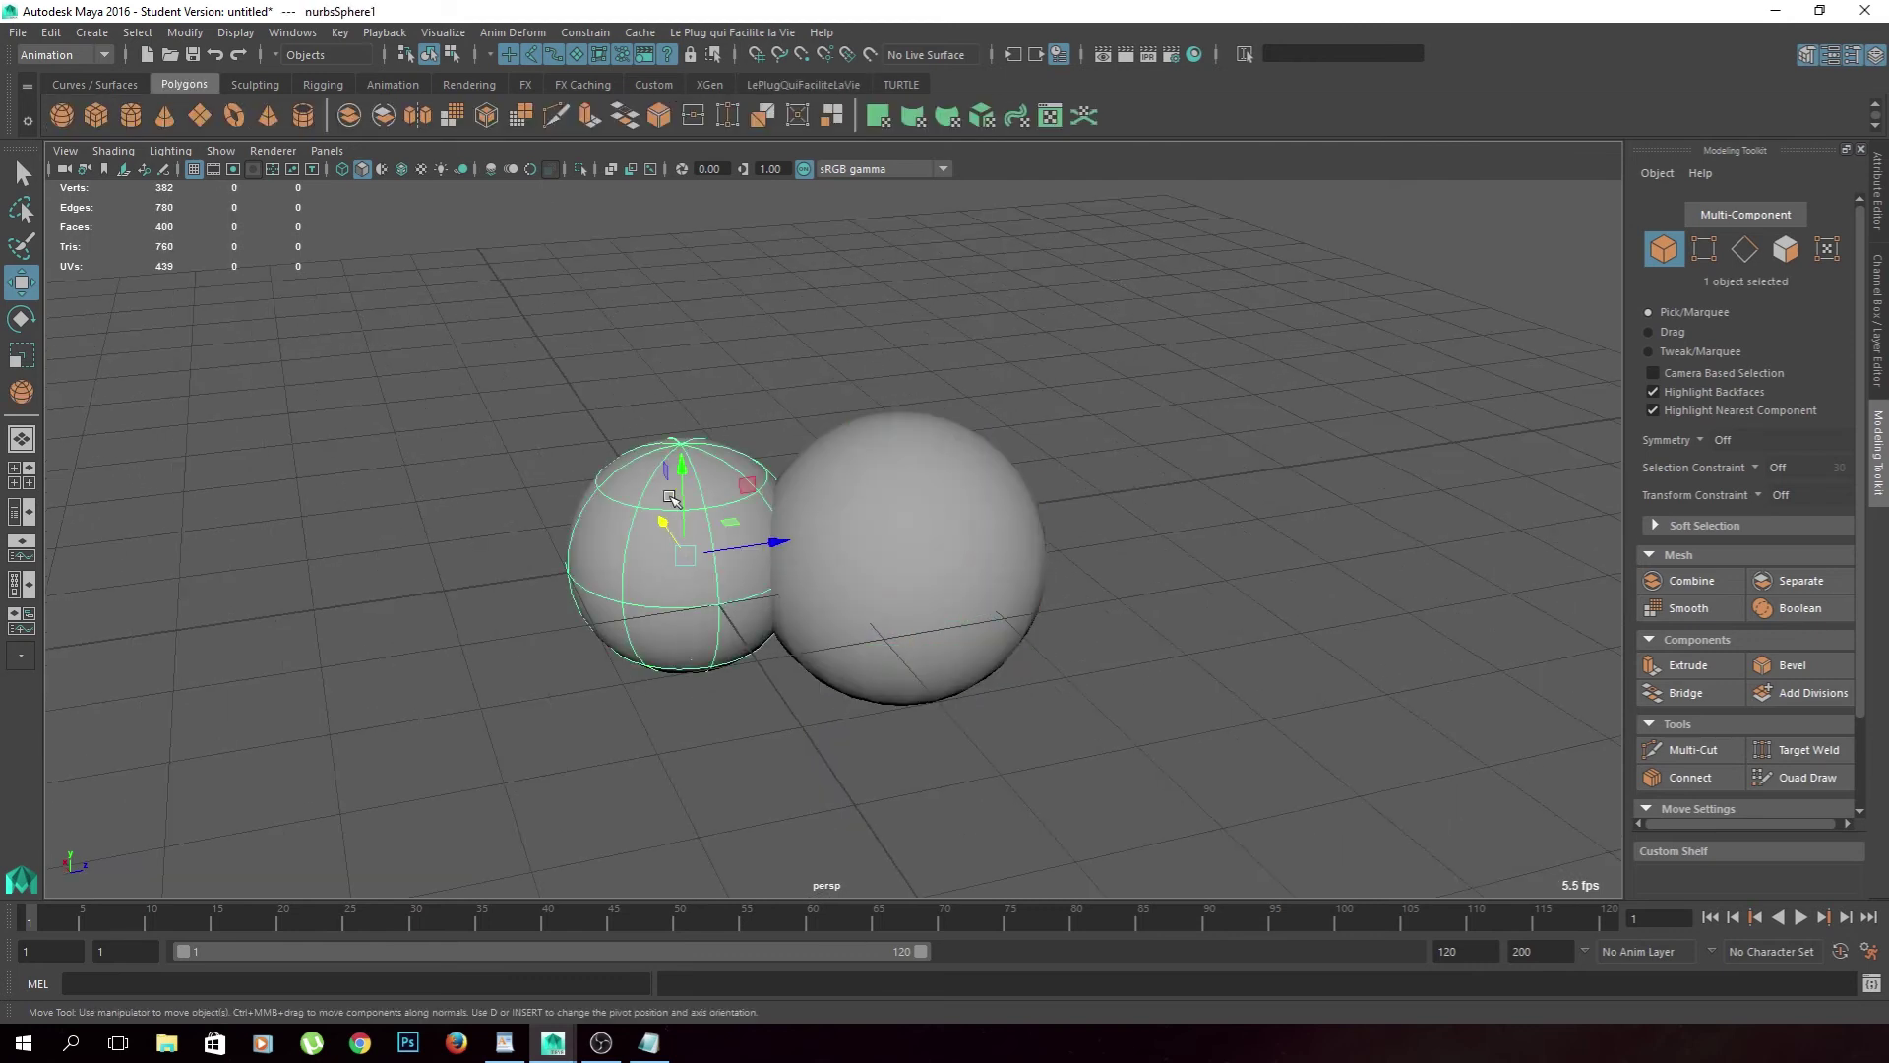
mouse_move(671, 500)
left_mouse_down("alt")
mouse_move(751, 342)
mouse_move(813, 345)
left_mouse_up("alt")
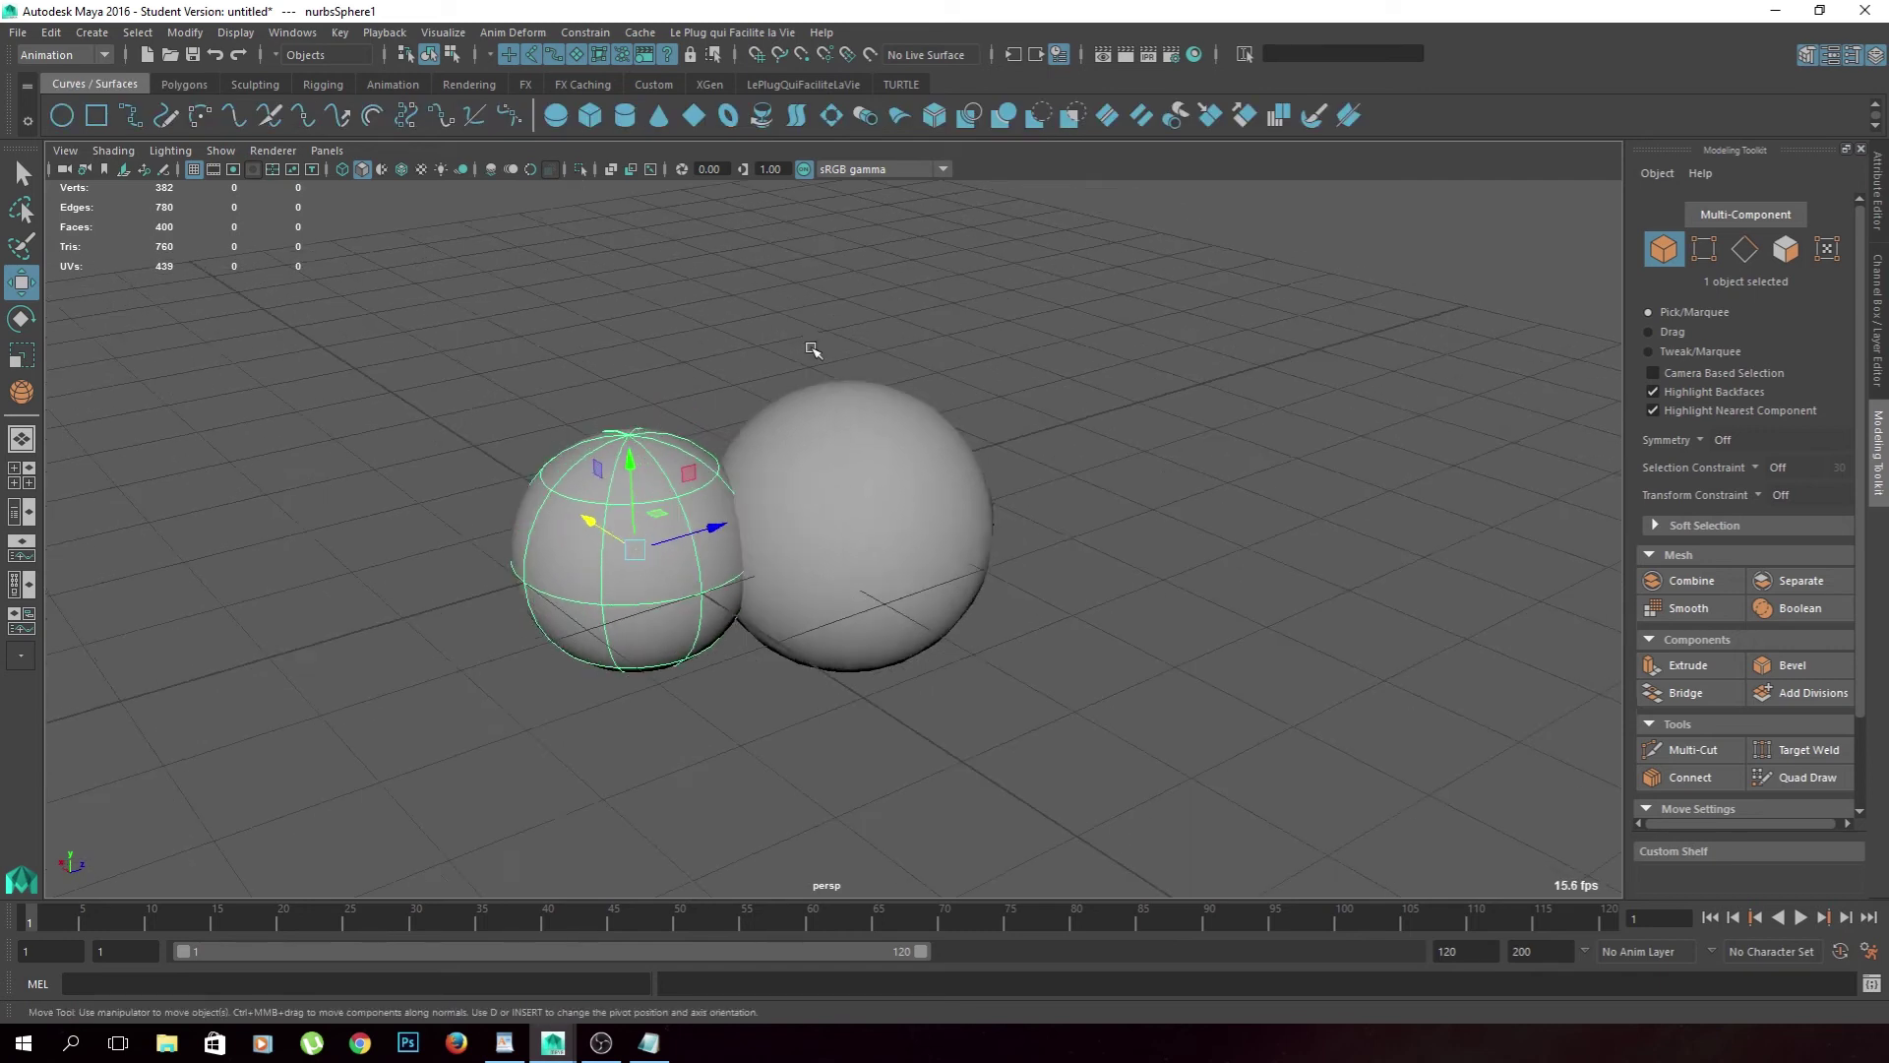
left_click(1154, 47)
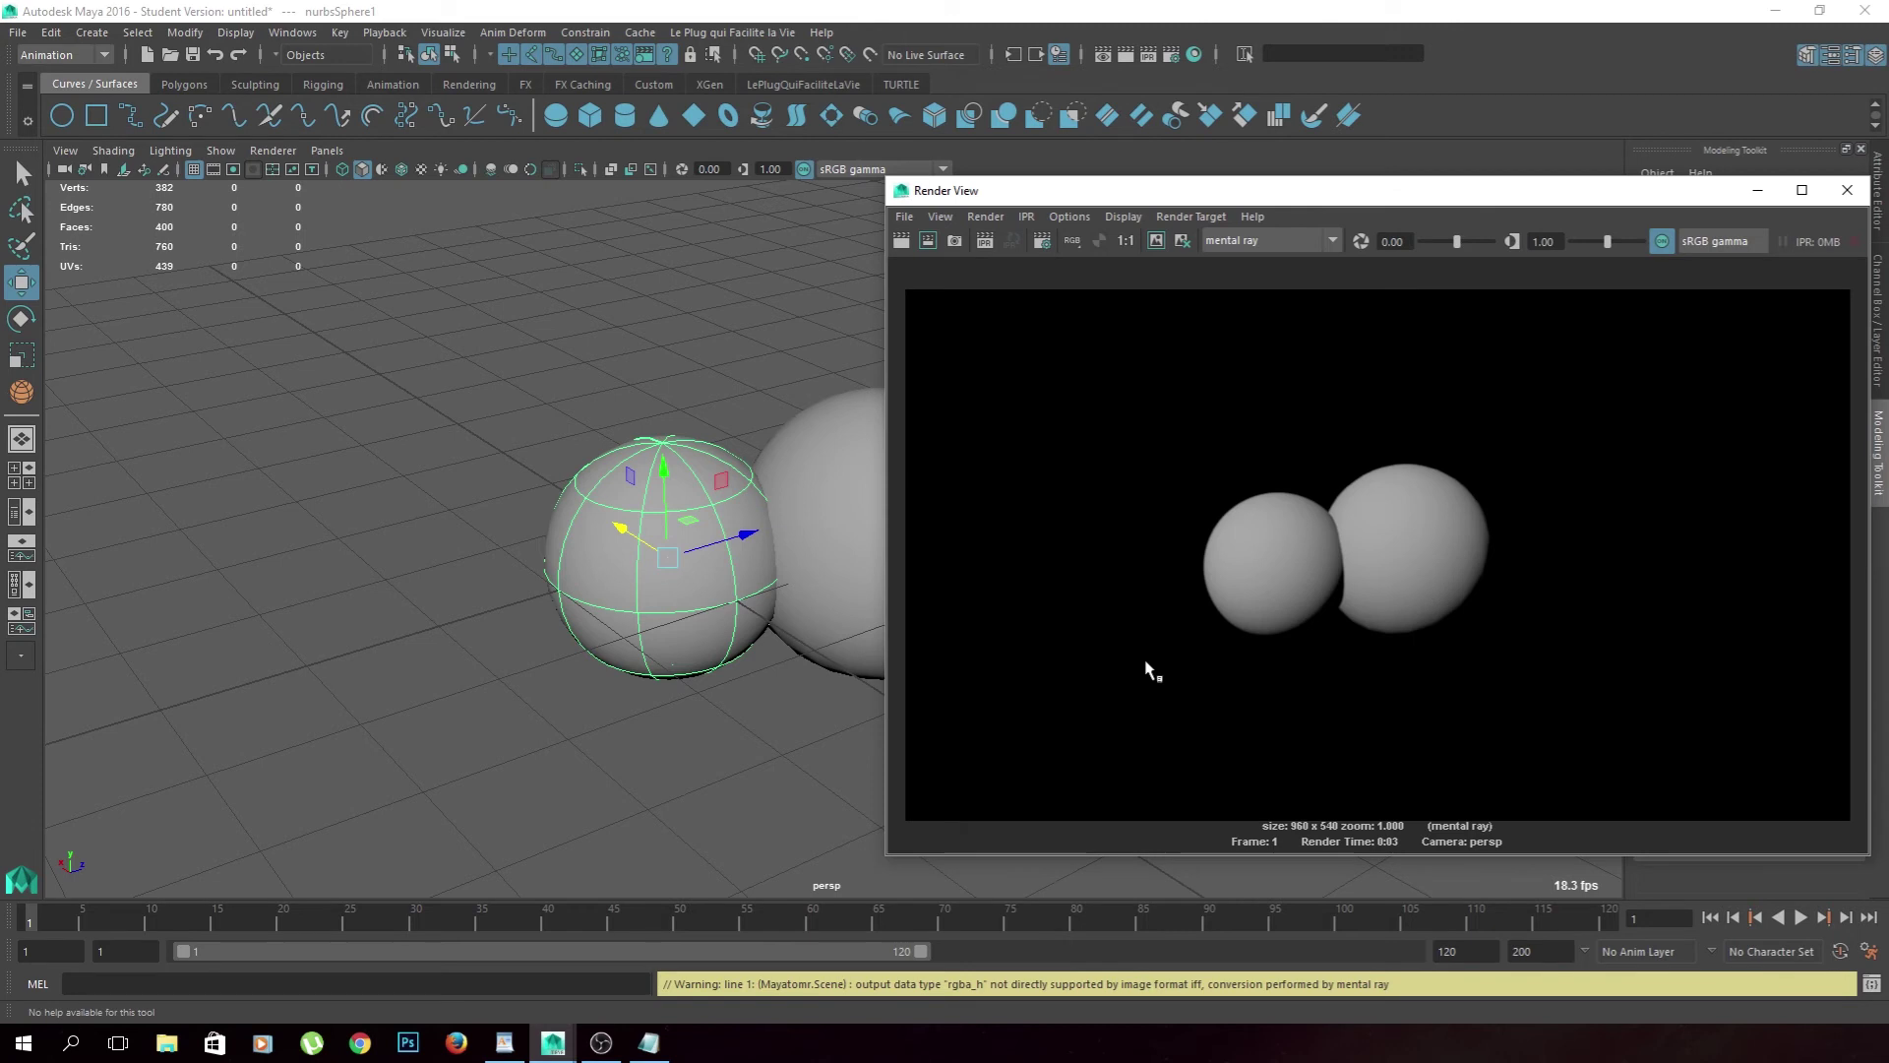
Close Render View and zoom and tumble the camera in close to the NURBS sphere.
left_click(1847, 190)
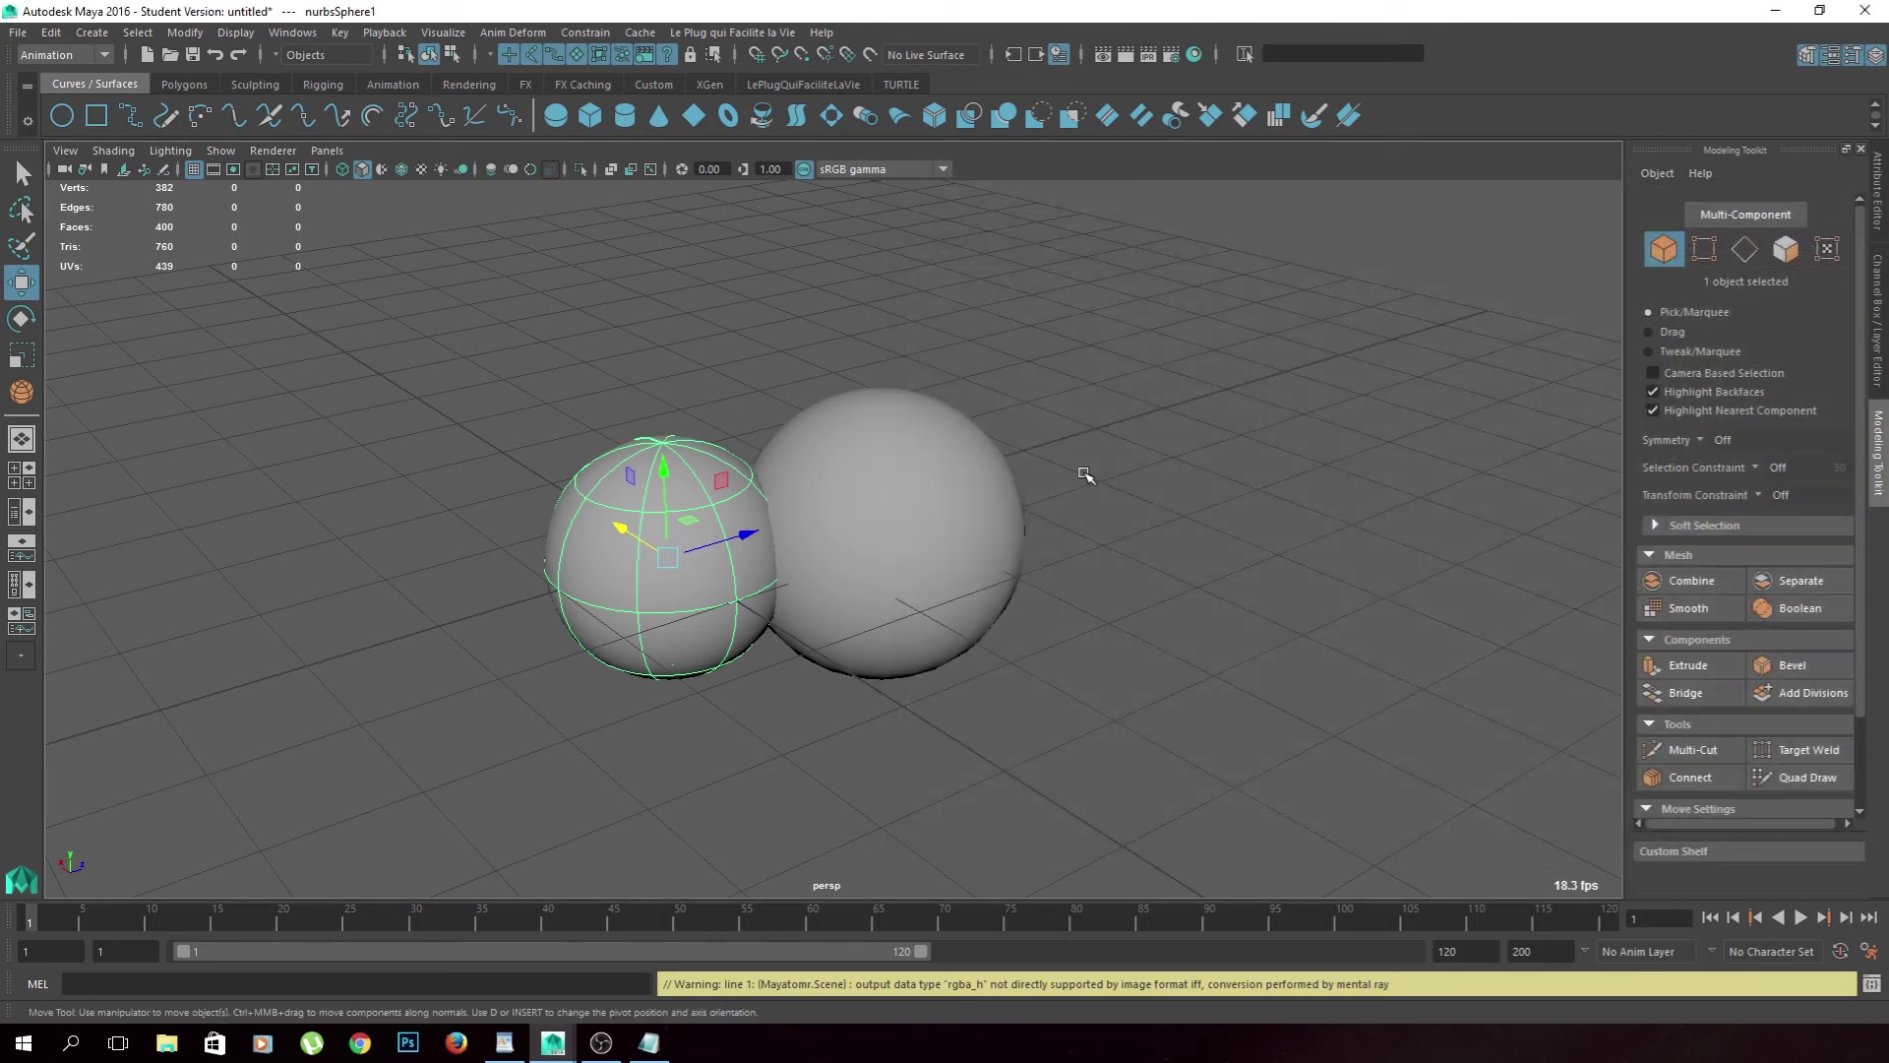
scroll(1085, 475, "up", 2)
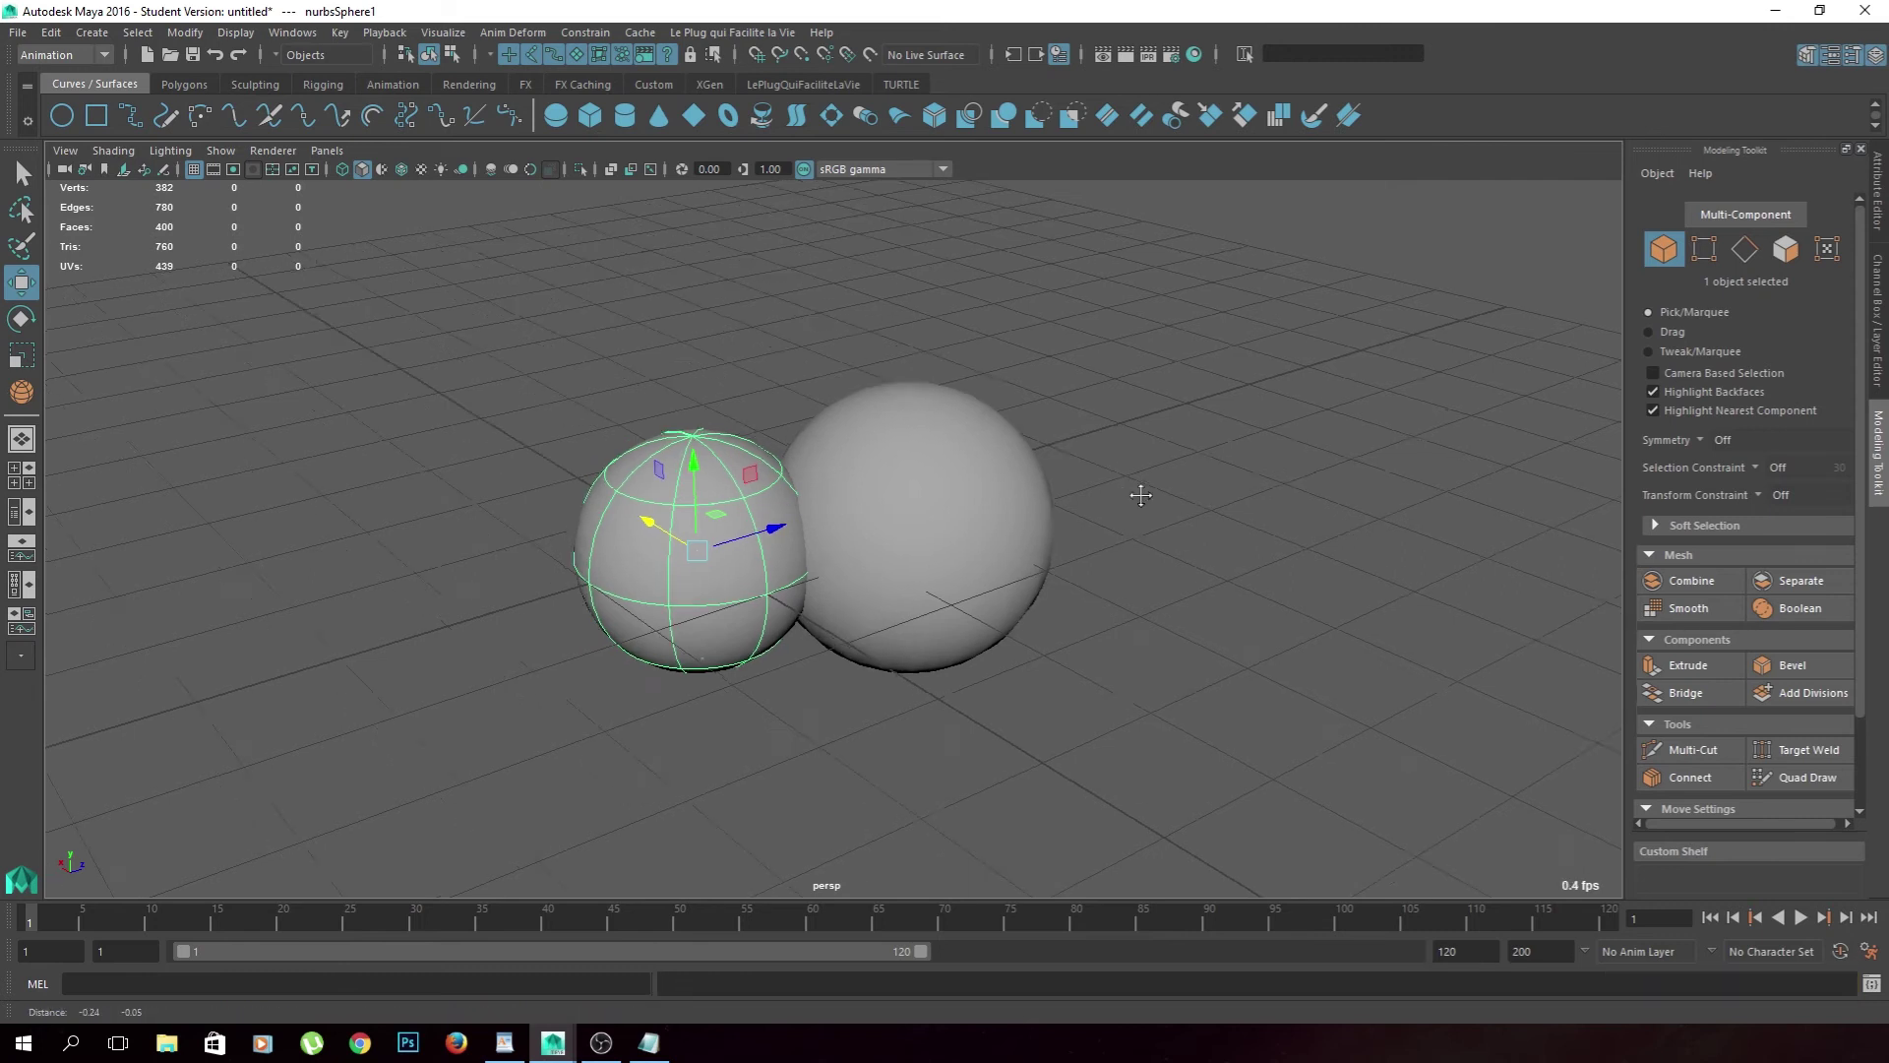
middle_click_drag(696, 536, 987, 650, "alt")
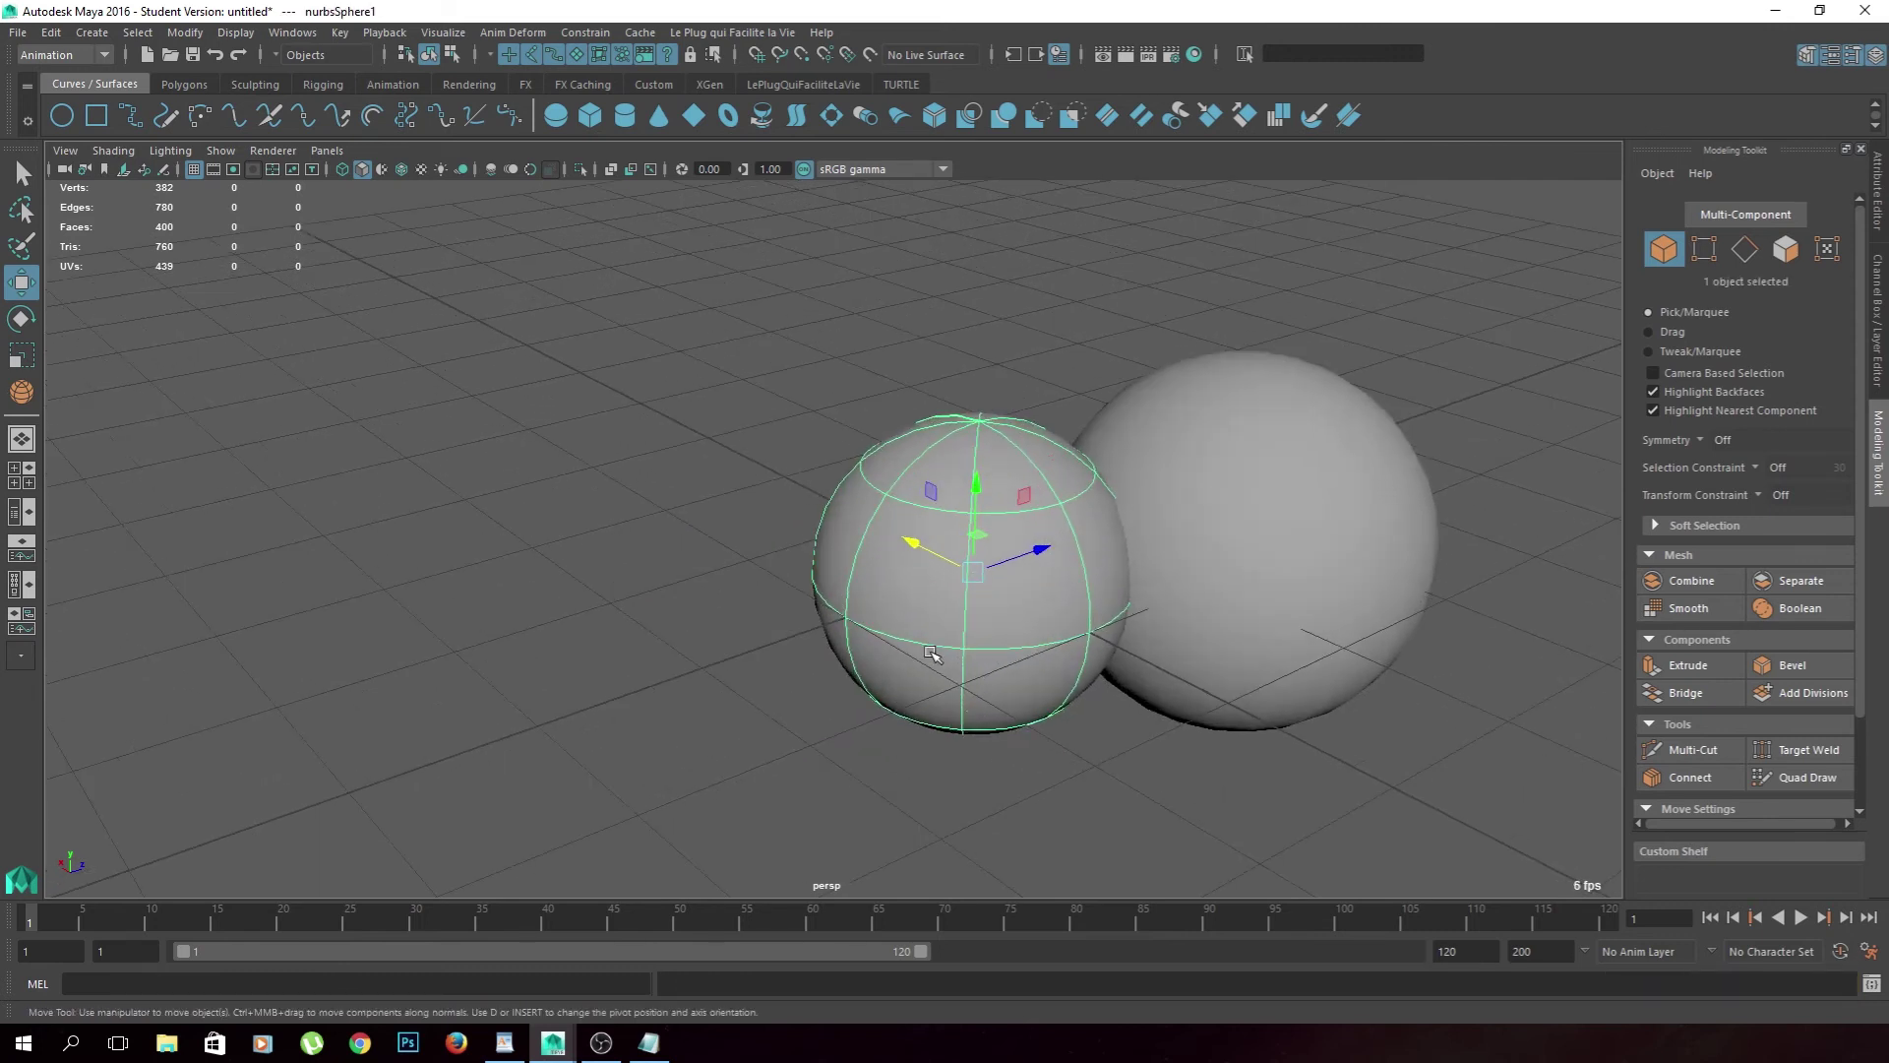
mouse_move(940, 660)
left_mouse_down("alt")
mouse_move(900, 677)
mouse_move(1012, 667)
mouse_move(864, 625)
mouse_move(1039, 637)
mouse_move(903, 515)
left_mouse_up("alt")
scroll(1039, 636, "up", 2)
scroll(1041, 675, "up", 3)
scroll(978, 641, "up", 2)
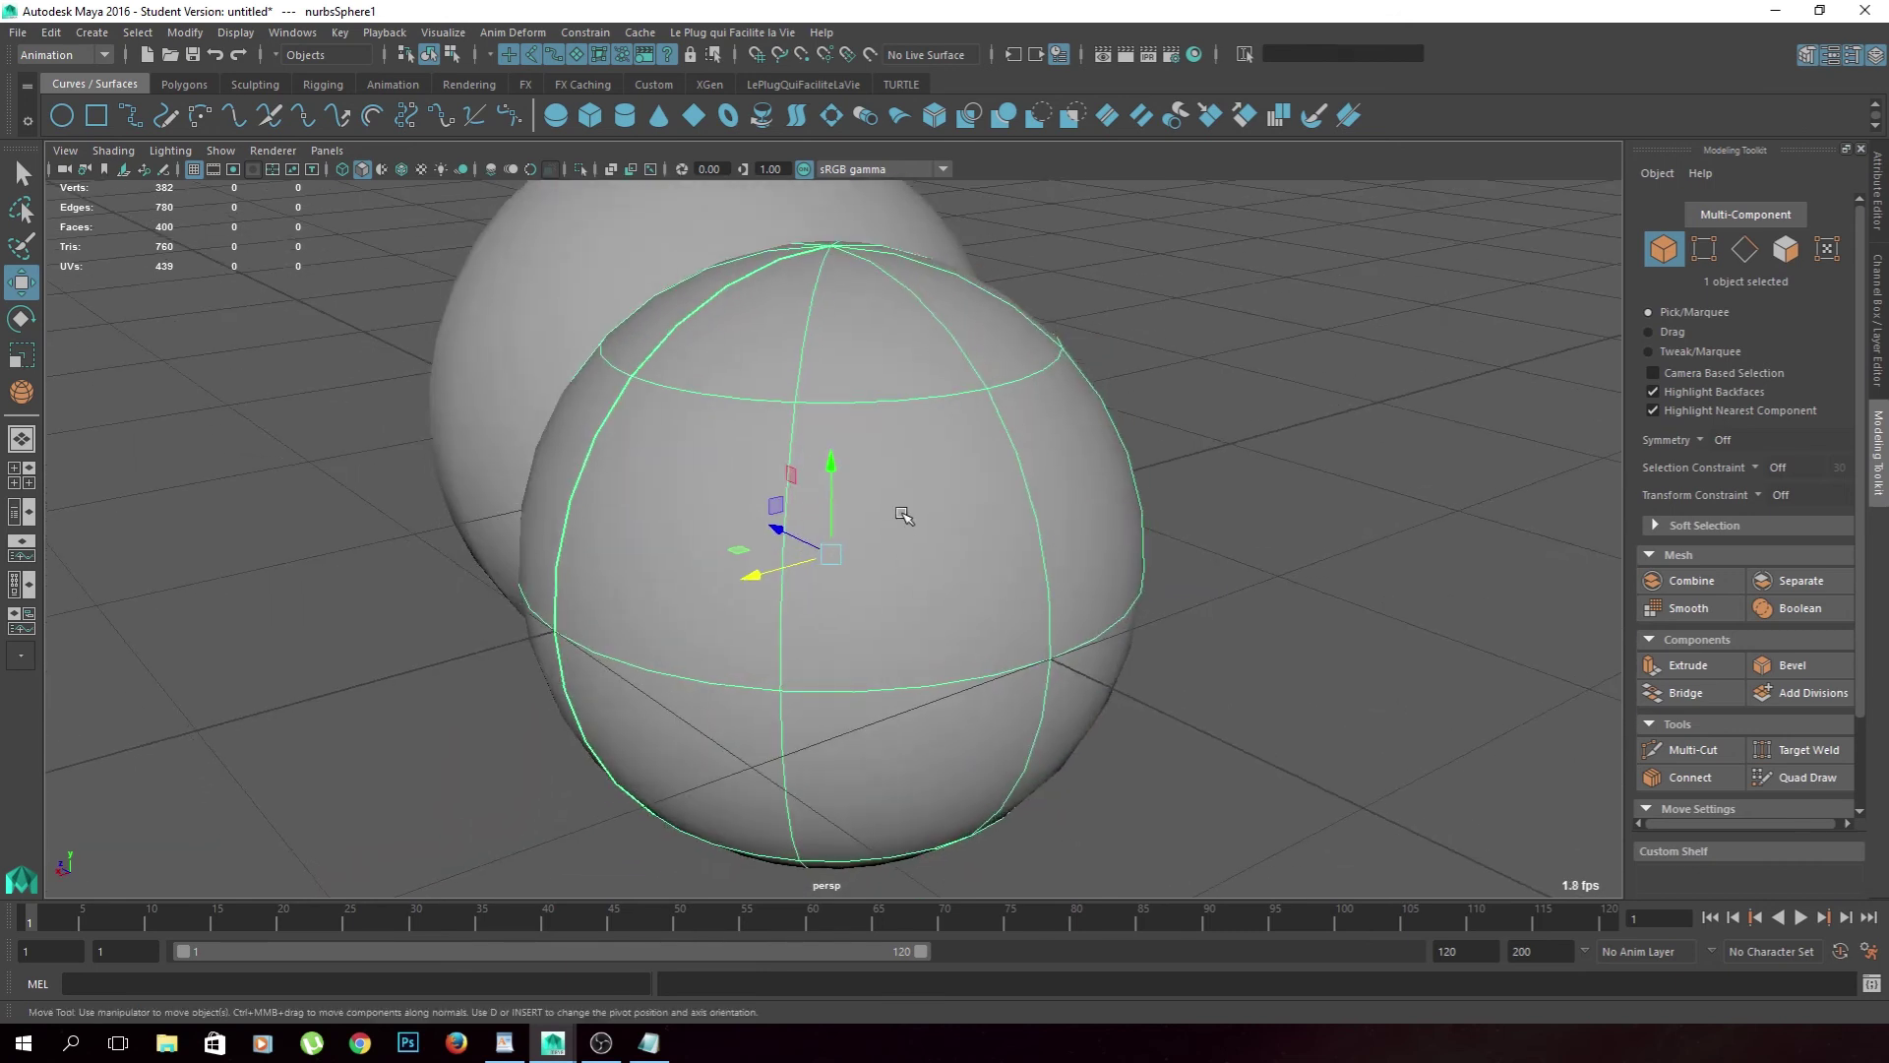
mouse_move(1022, 559)
left_mouse_down("alt")
mouse_move(1153, 624)
mouse_move(1059, 599)
left_mouse_up("alt")
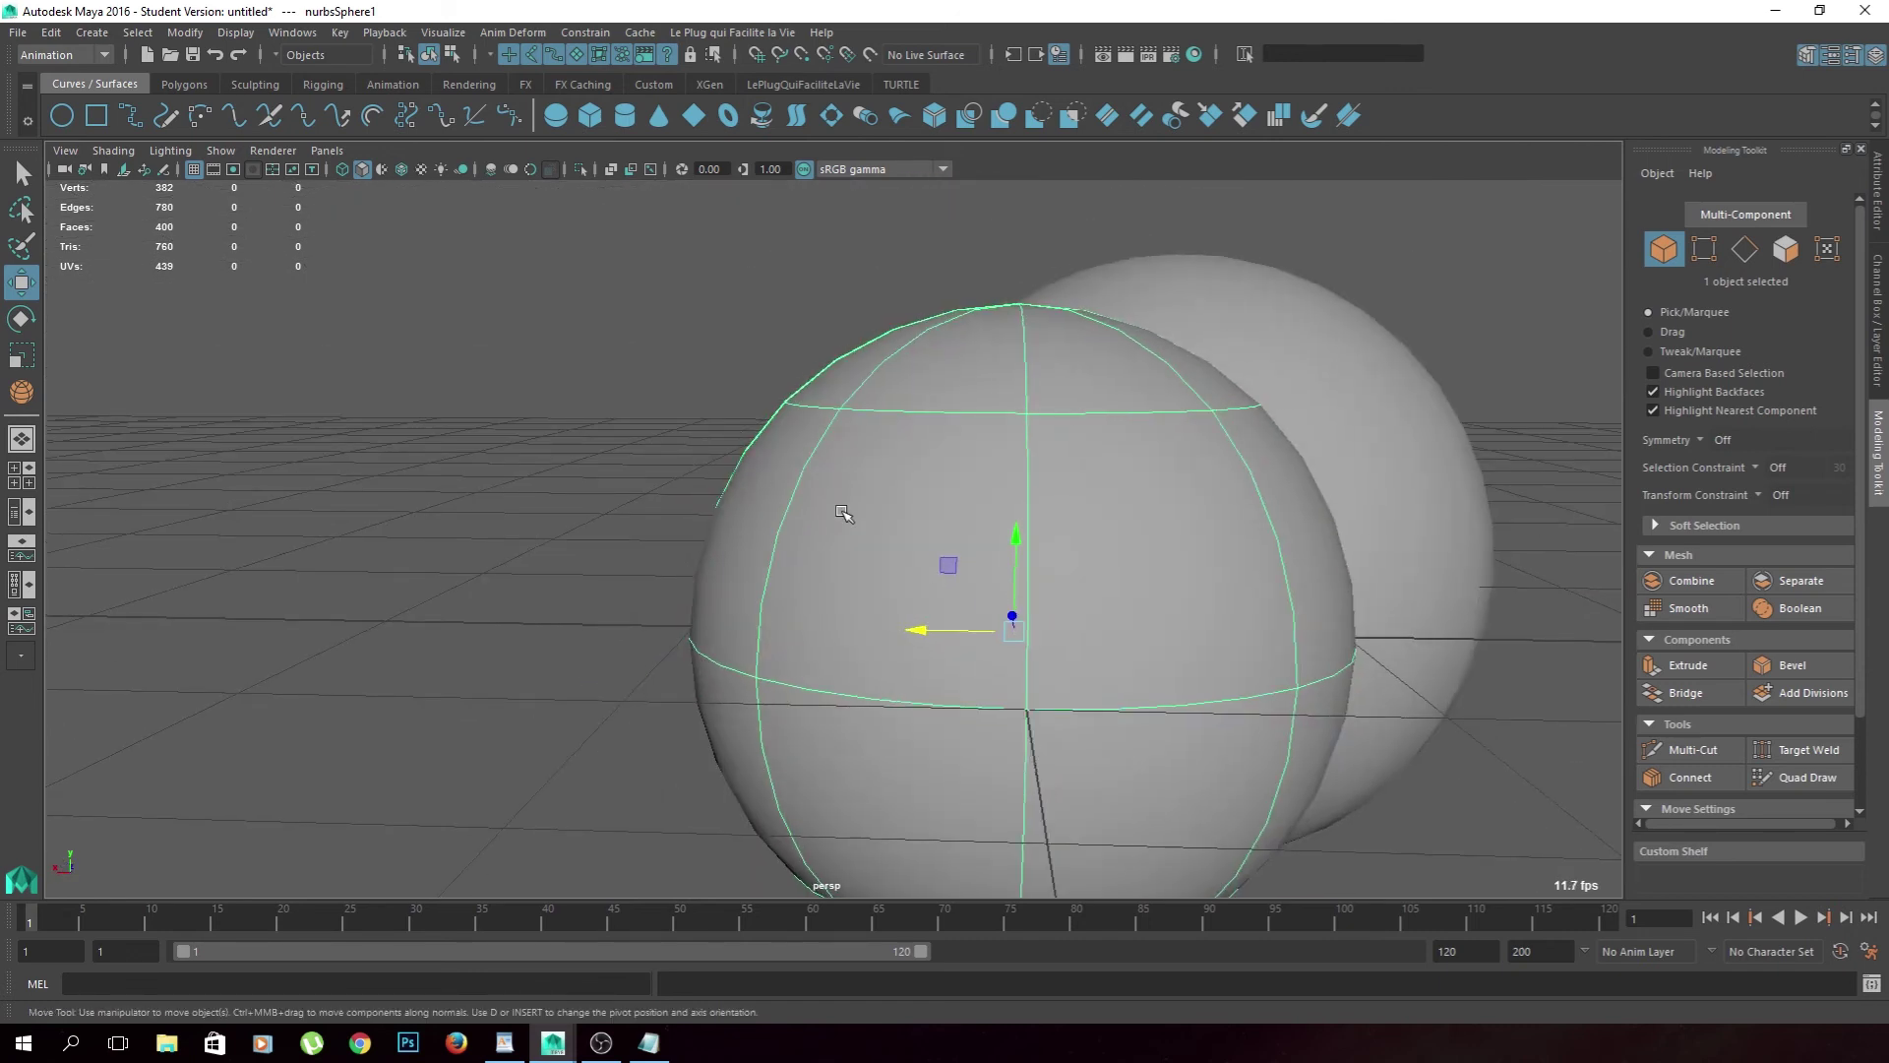
right_click(843, 513)
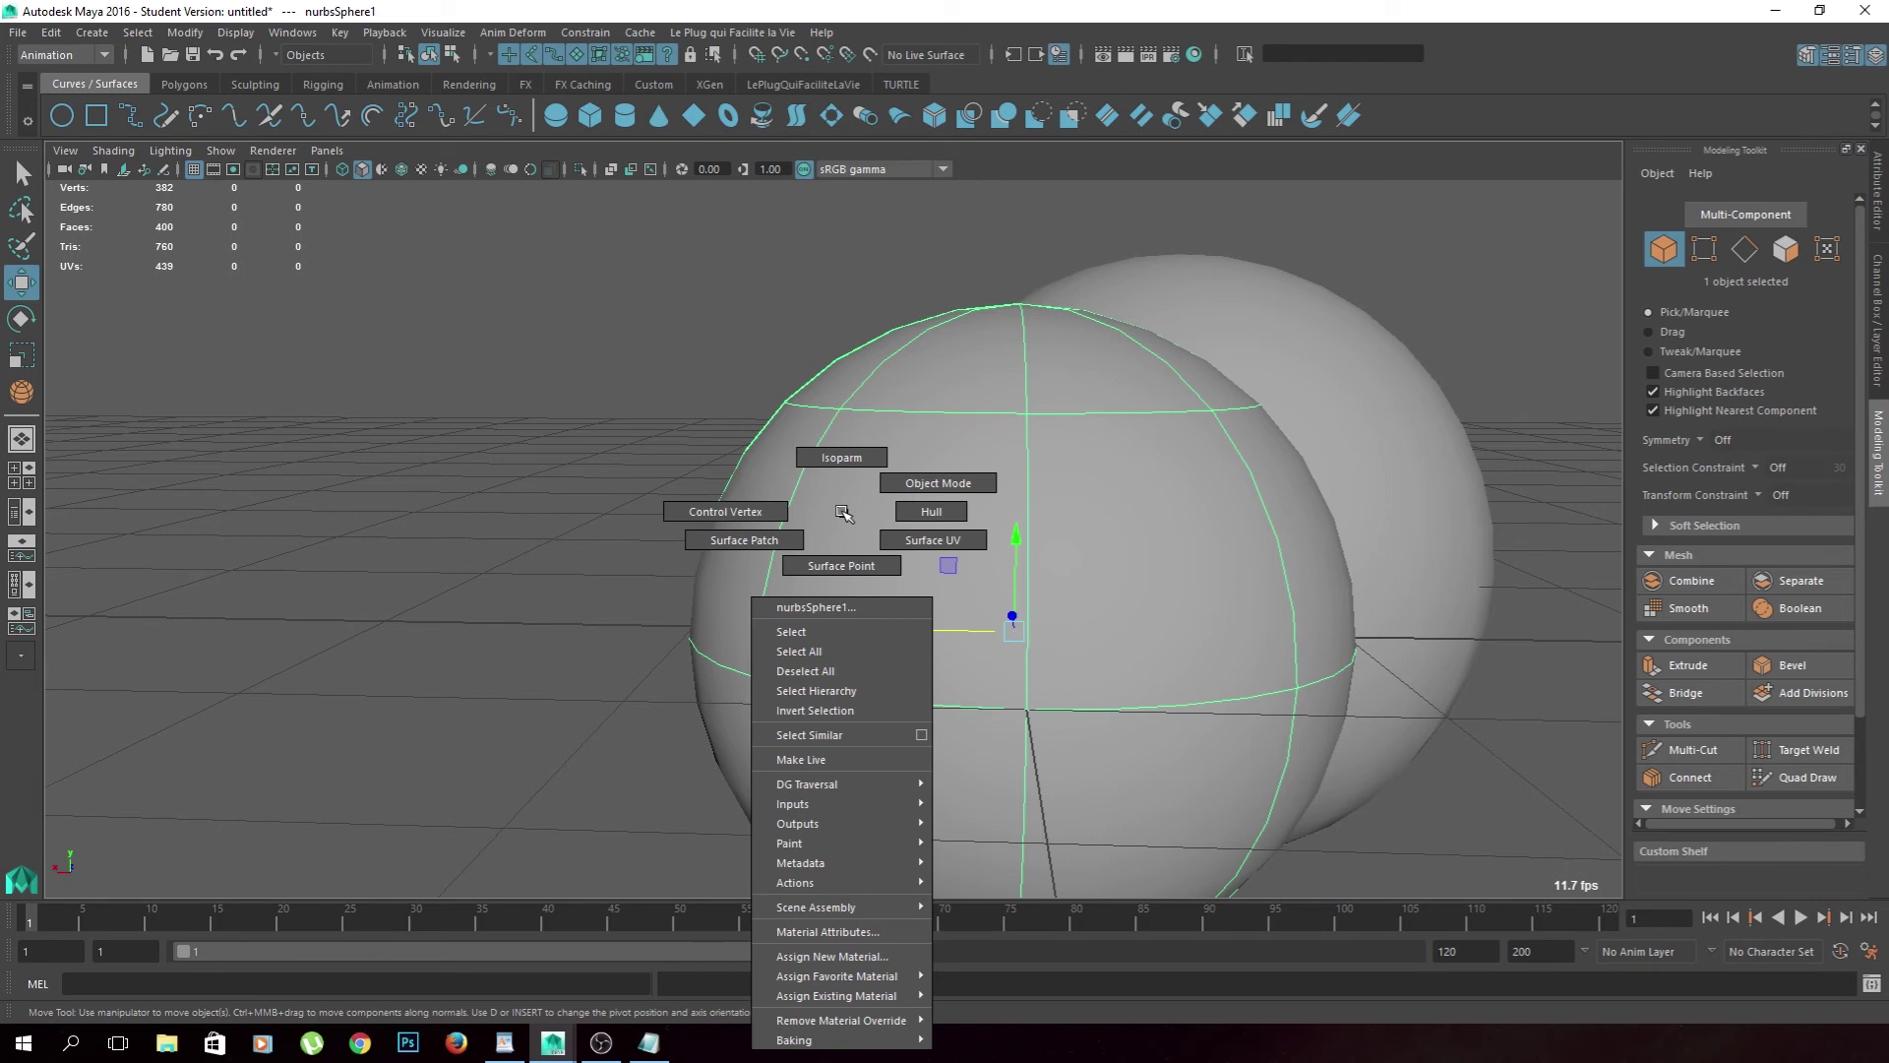
left_click(840, 562)
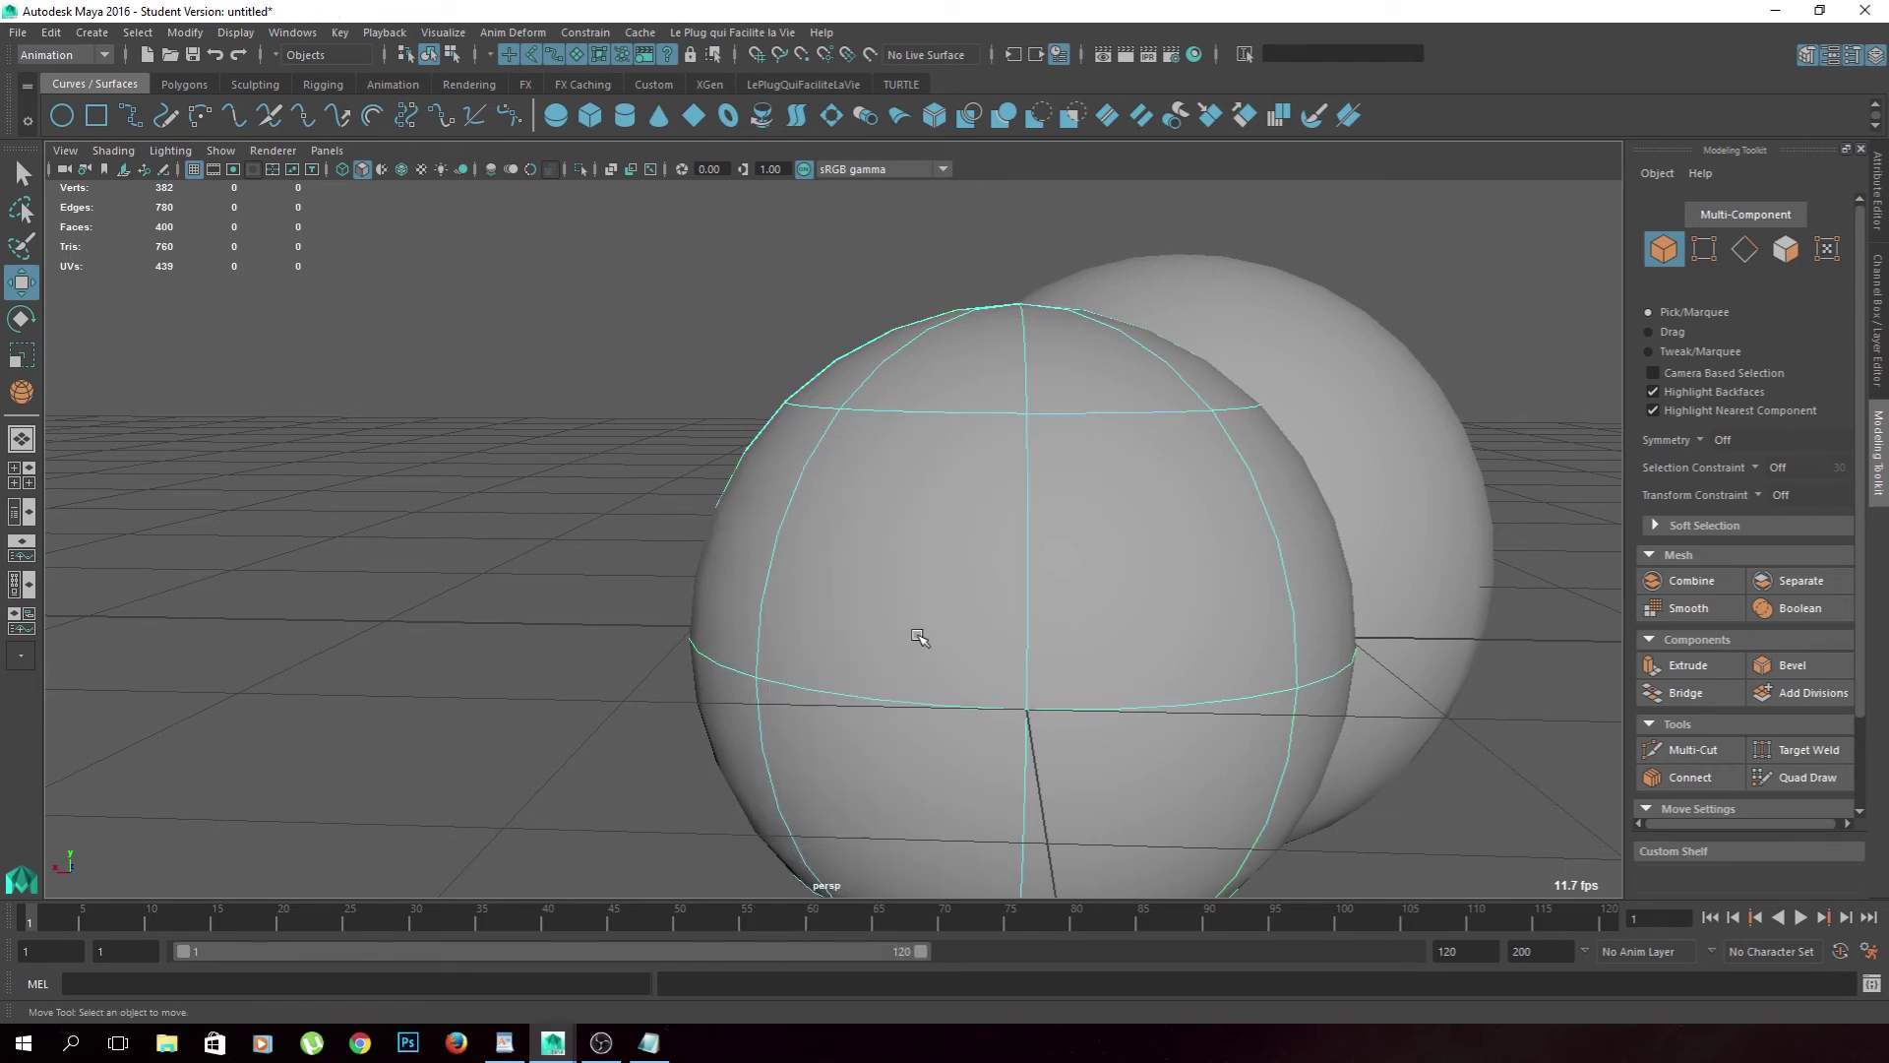
left_click(452, 56)
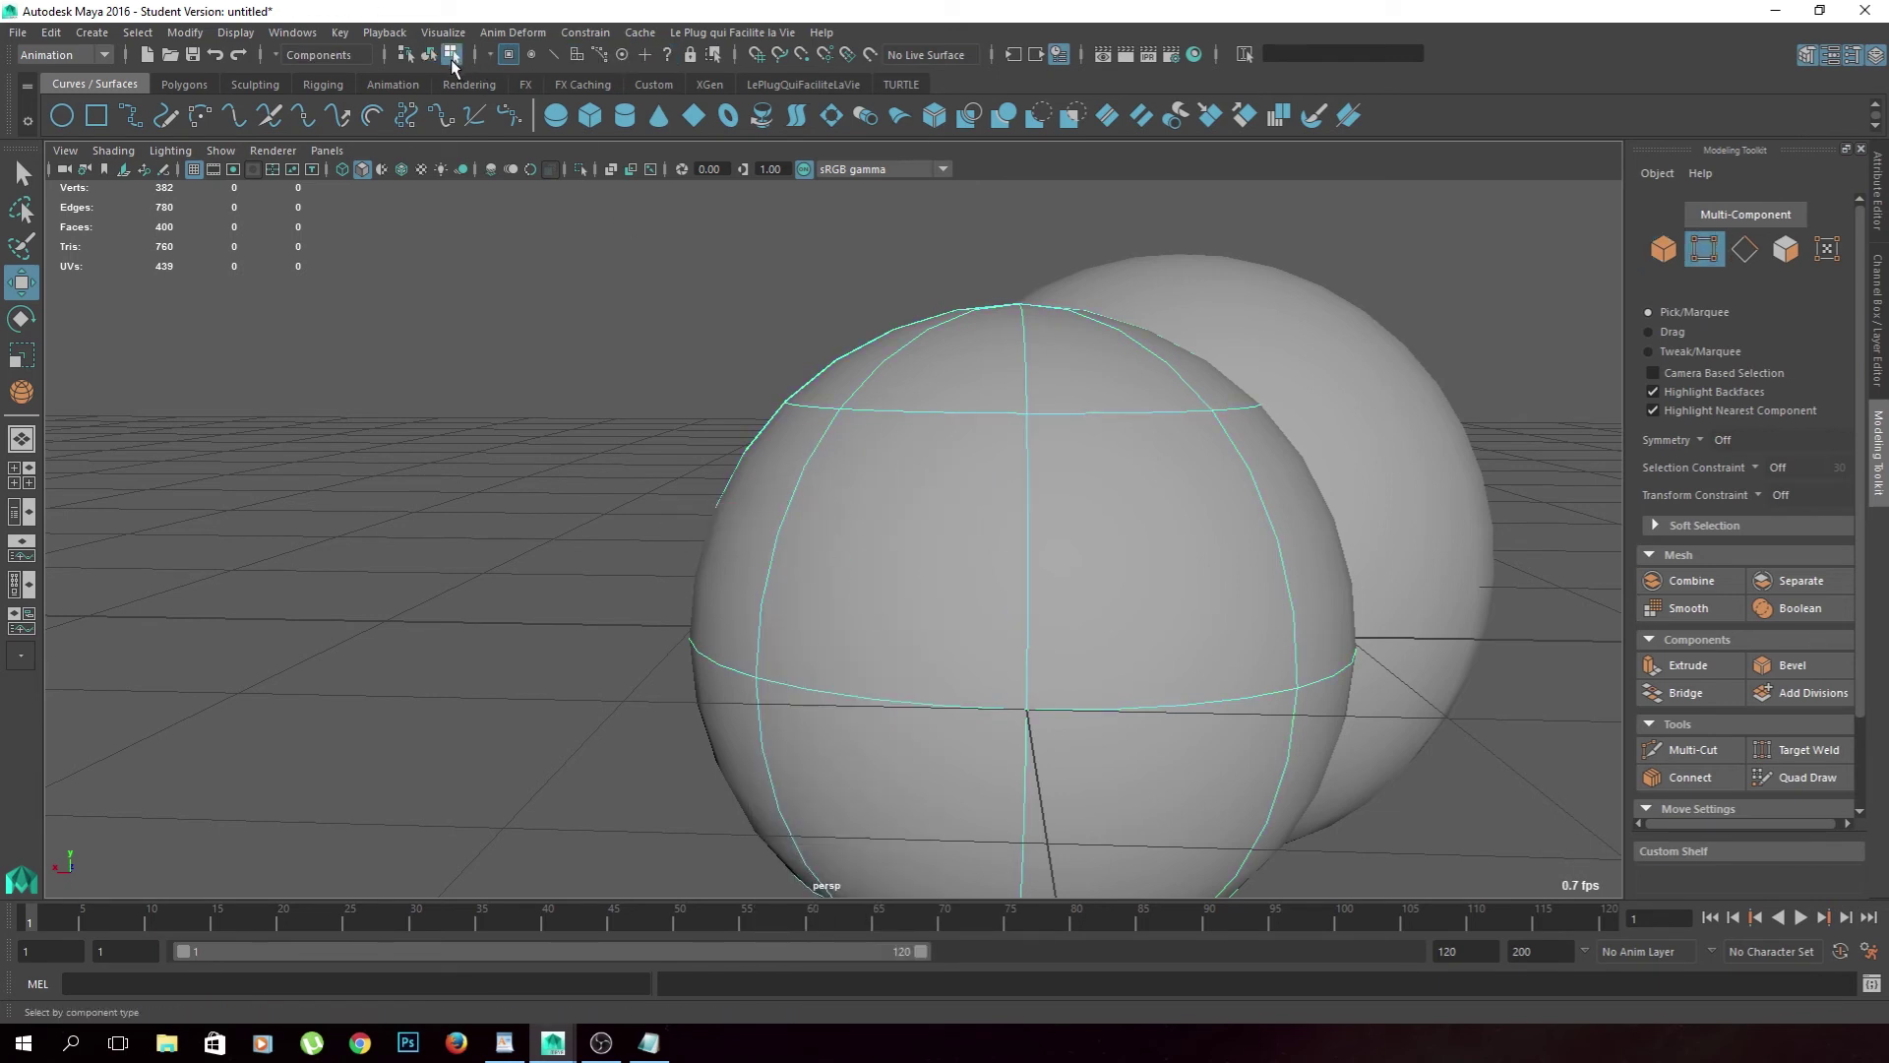
left_click(760, 649)
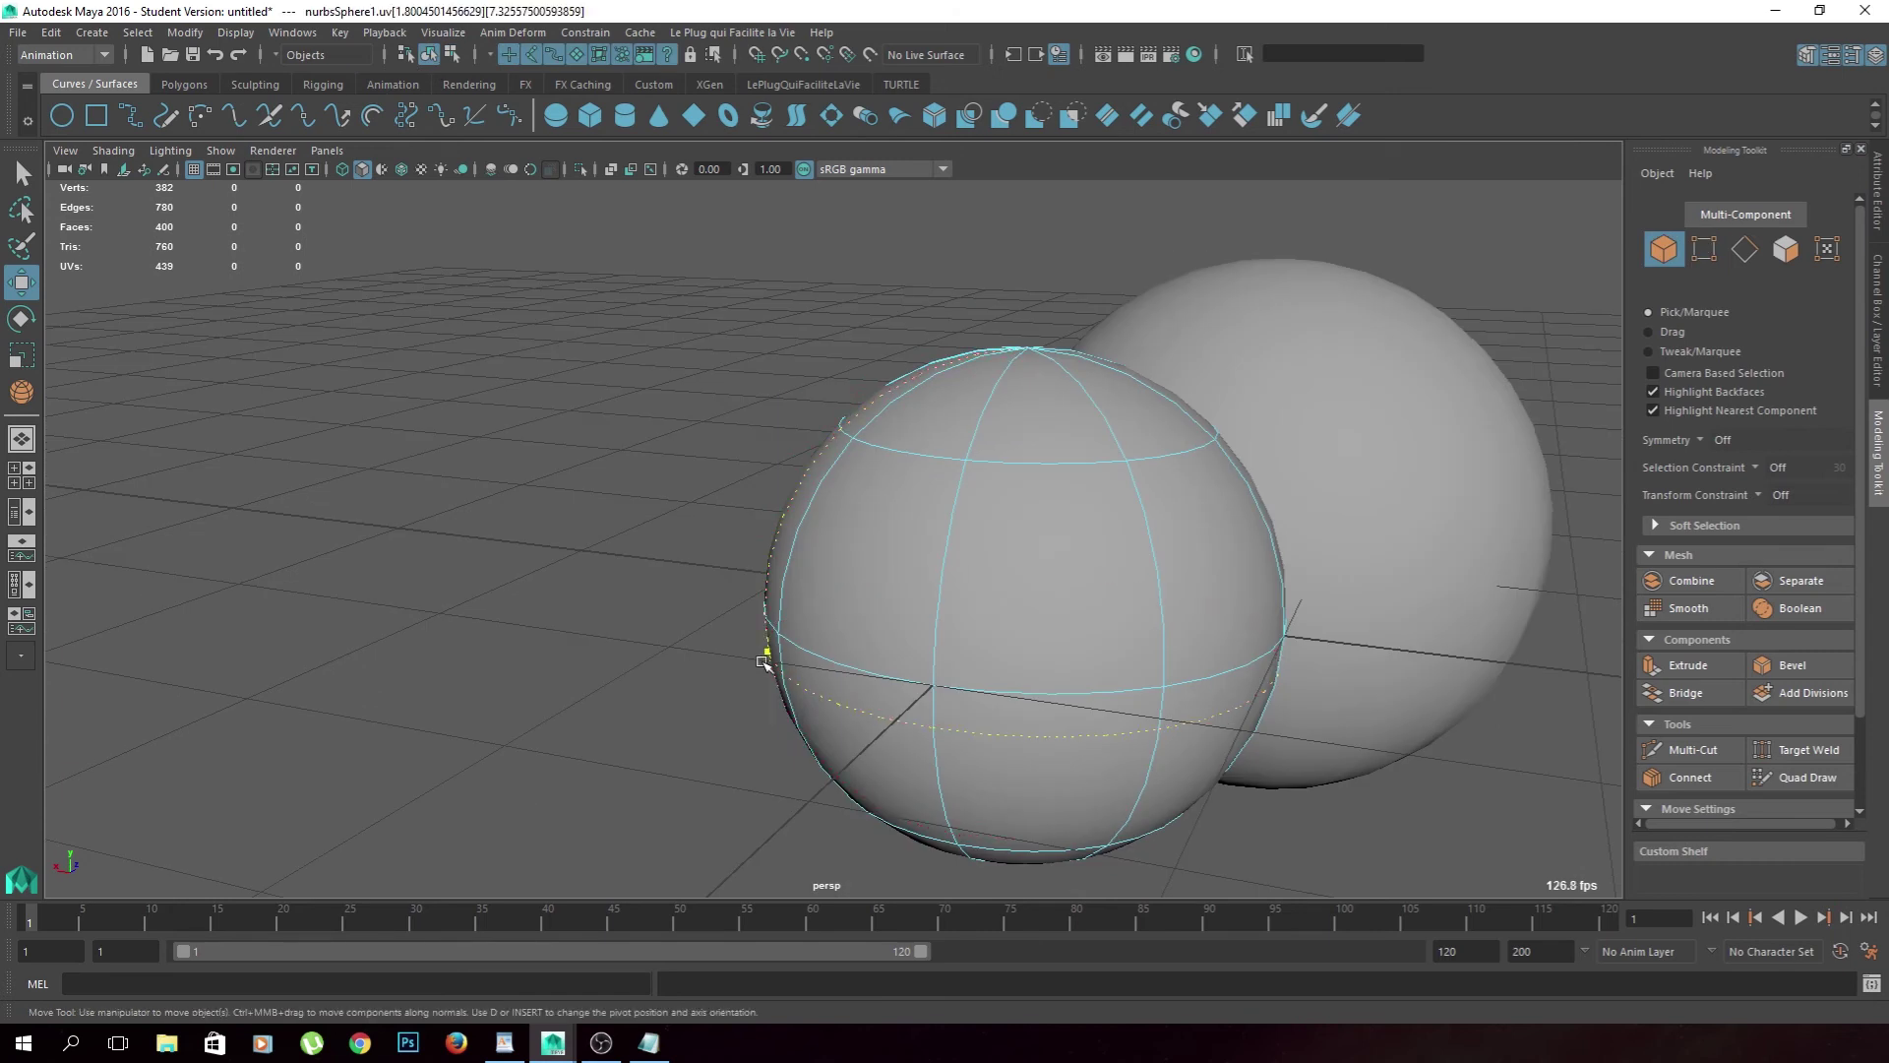
left_click_drag(764, 661, 733, 625, "alt")
left_click(709, 512)
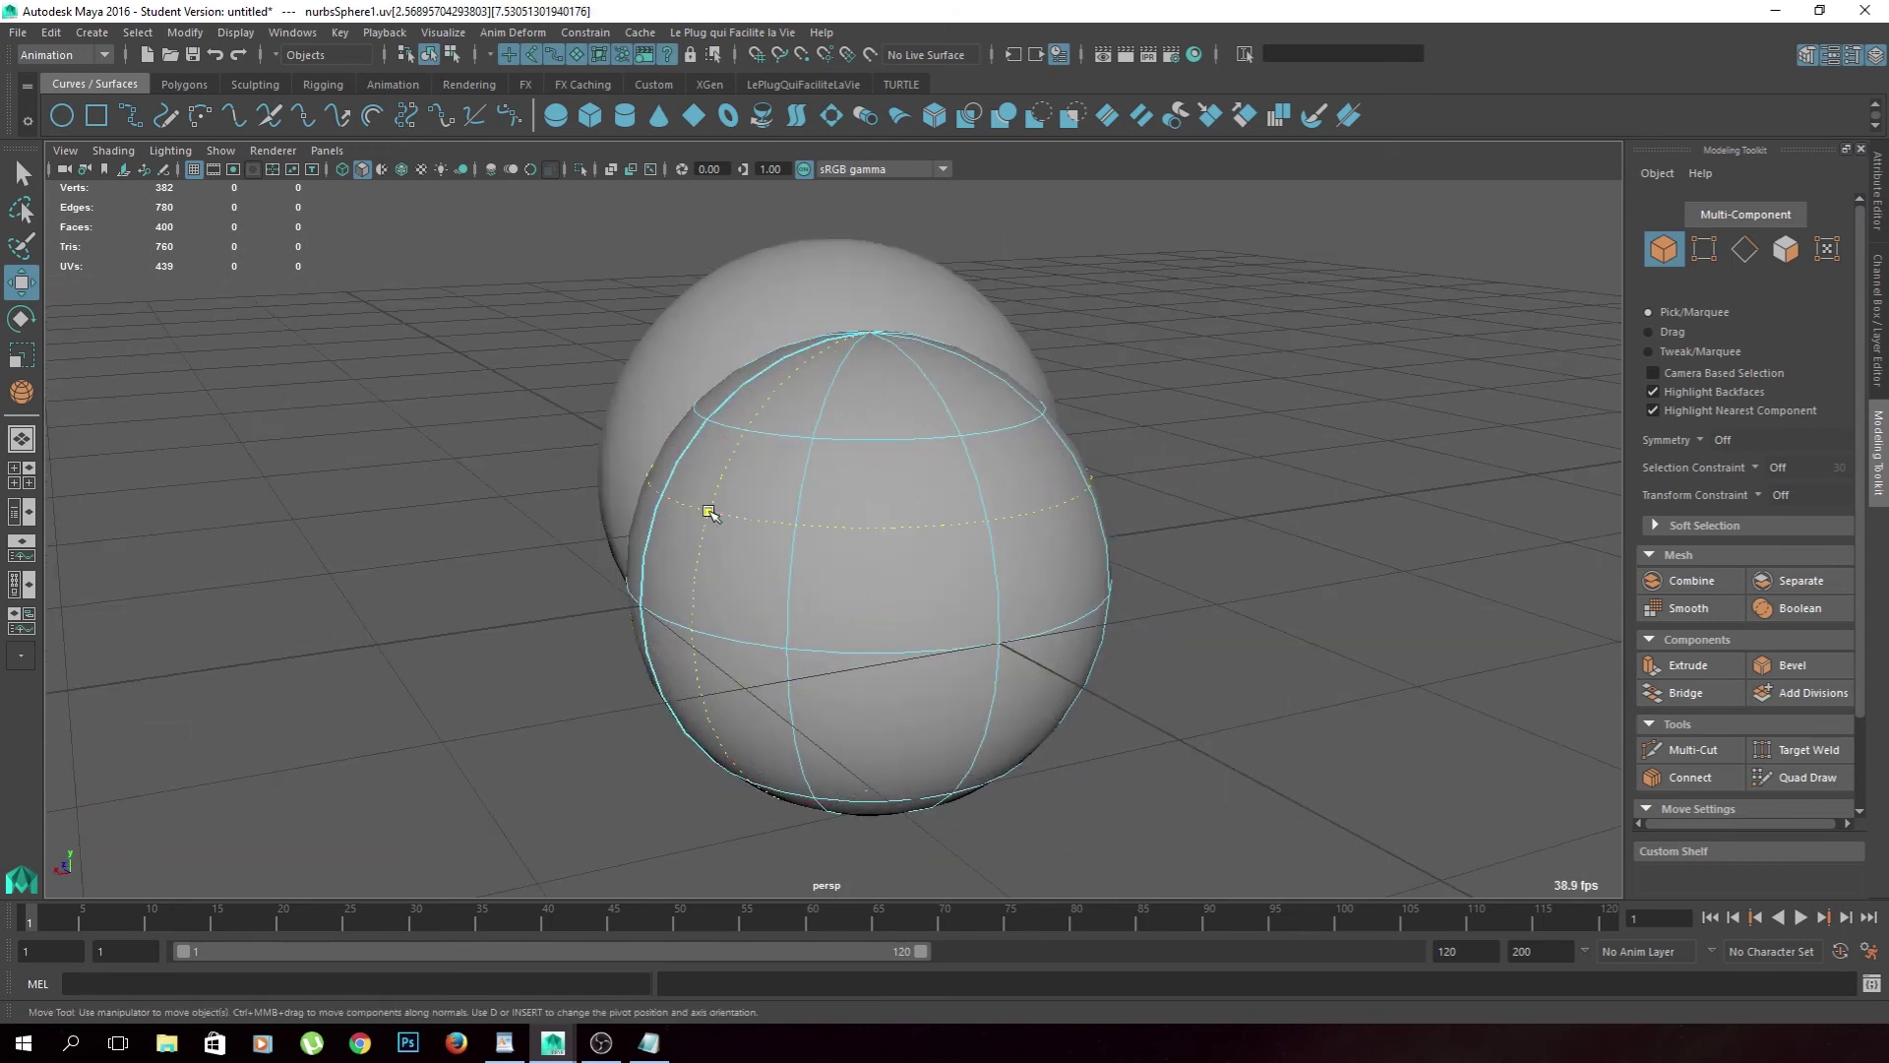
left_click(981, 535)
left_click_drag(981, 535, 880, 605, "alt")
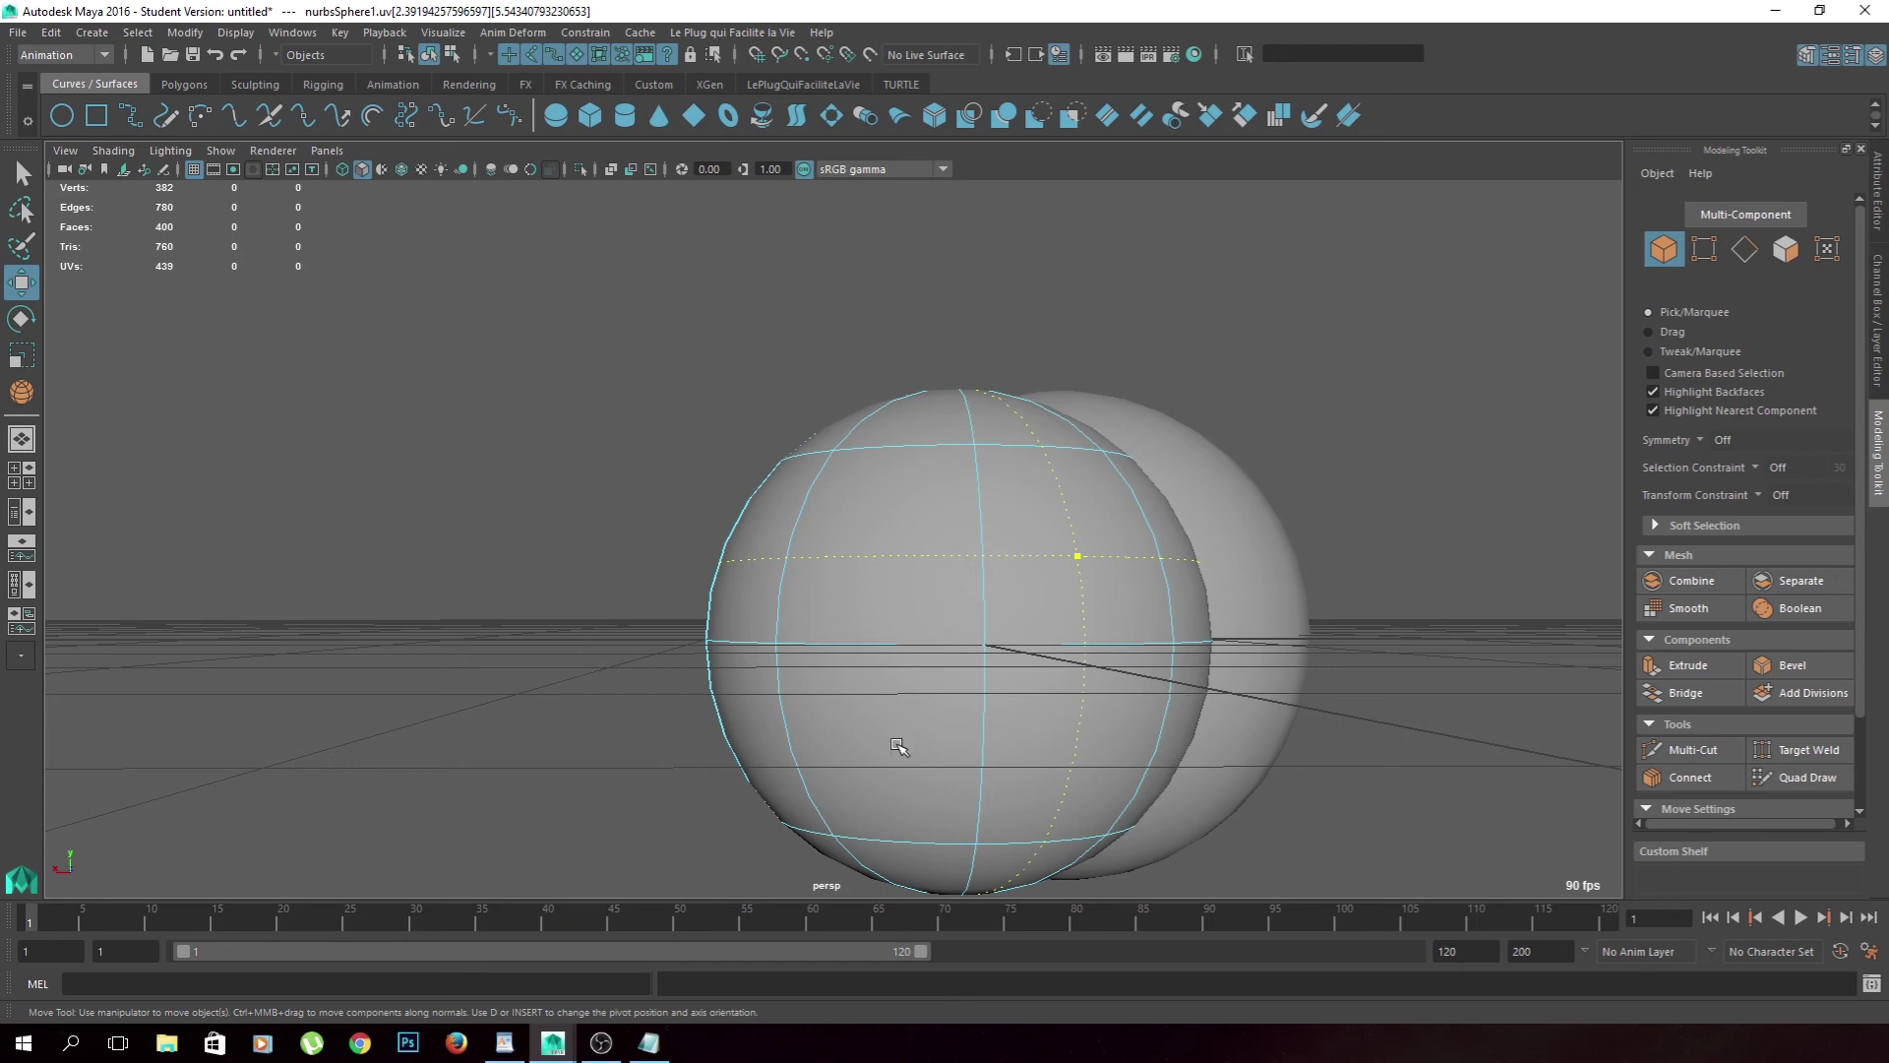
left_click(872, 717)
left_click_drag(873, 717, 902, 574, "alt")
right_click(890, 523)
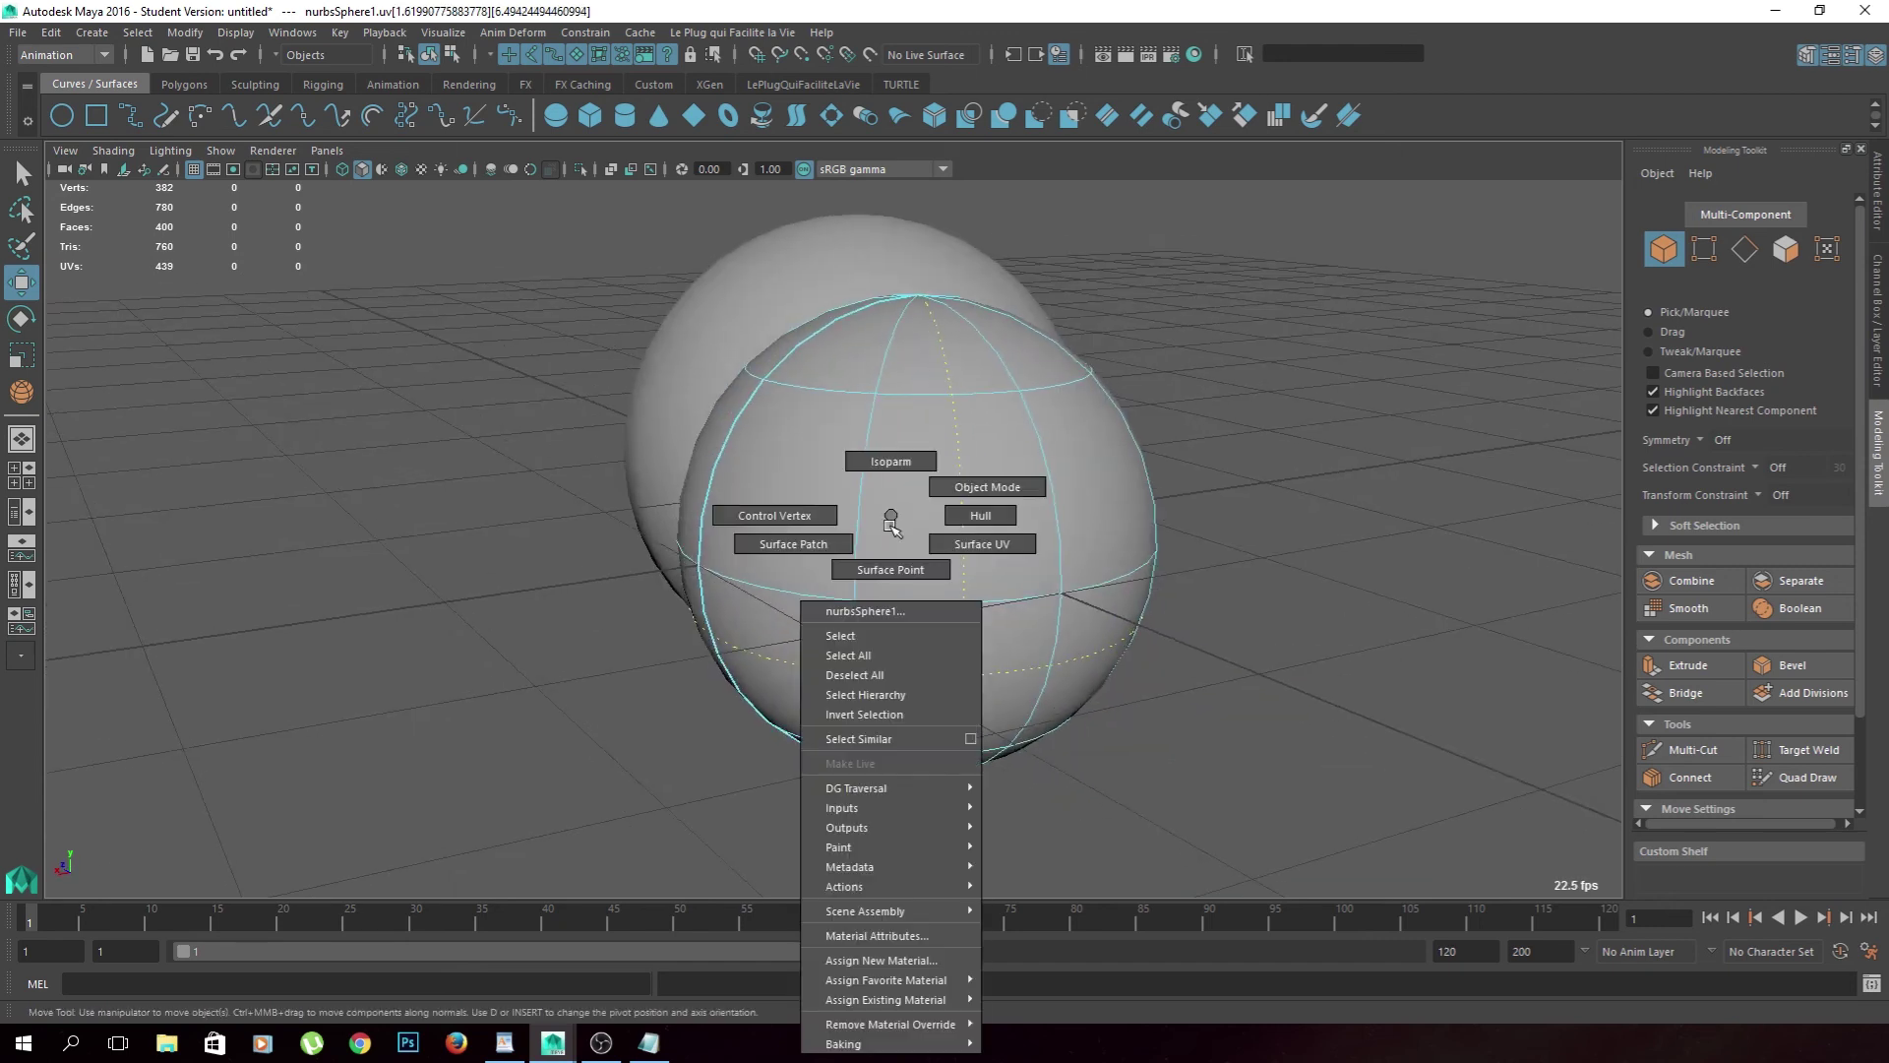
left_click(774, 515)
left_click(777, 587)
left_click_drag(777, 587, 590, 590, "alt")
key("ctrl+z")
key("ctrl+z")
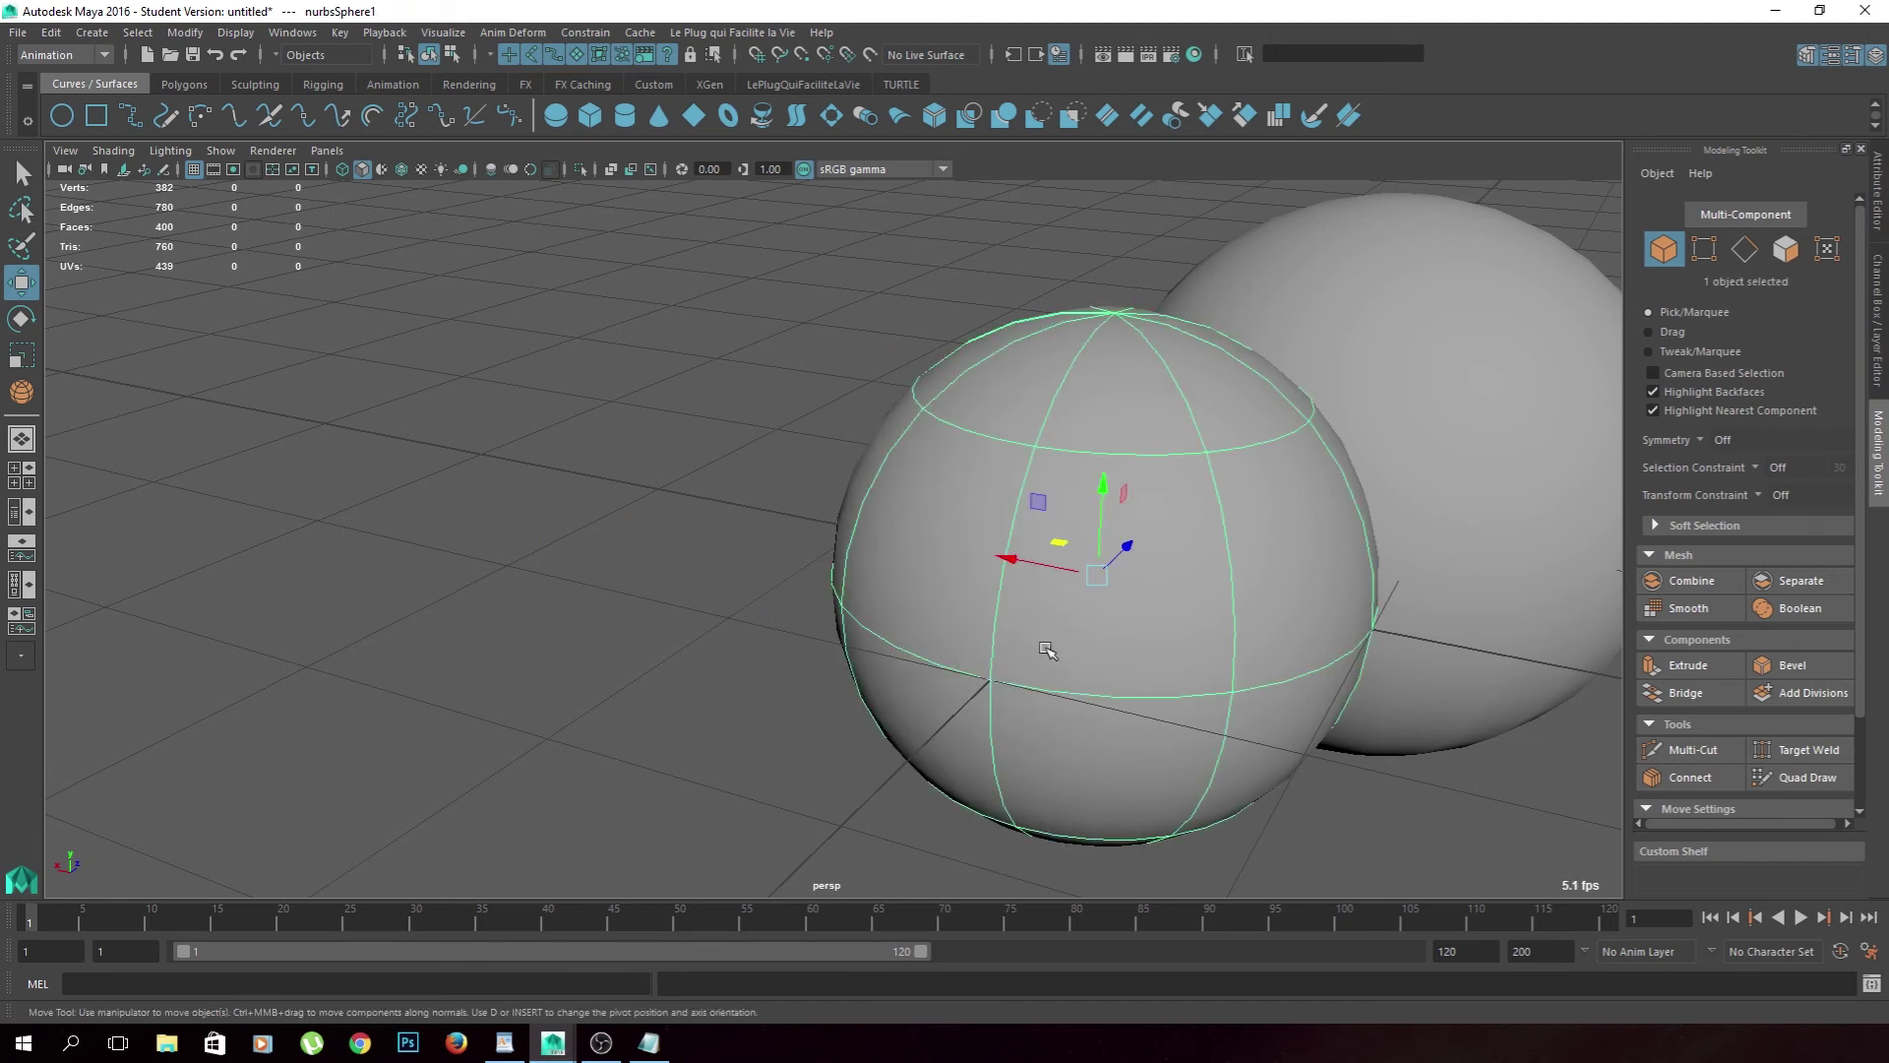
left_click_drag(1051, 650, 1299, 464, "alt")
Move the NURBS sphere back along Z to -0.61, beside the polygon sphere.
left_click(1304, 457)
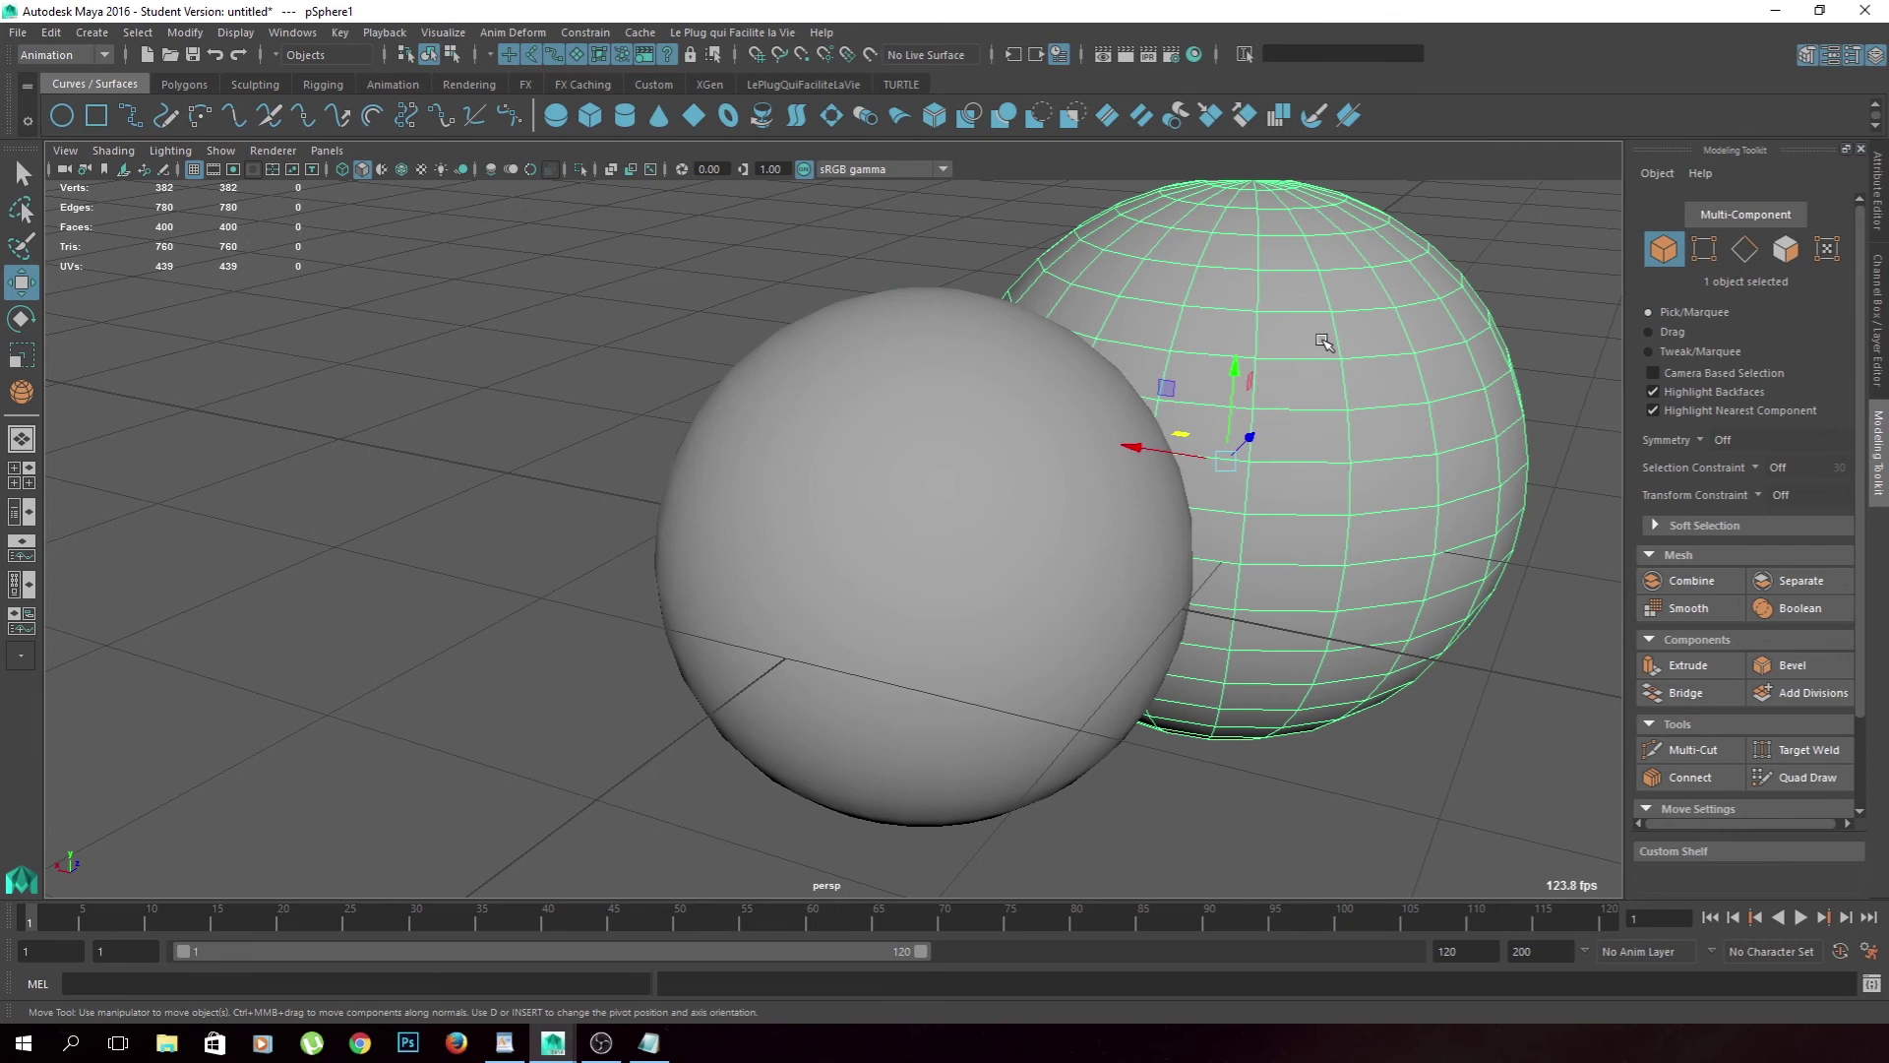
left_click_drag(1317, 527, 1318, 581, "alt")
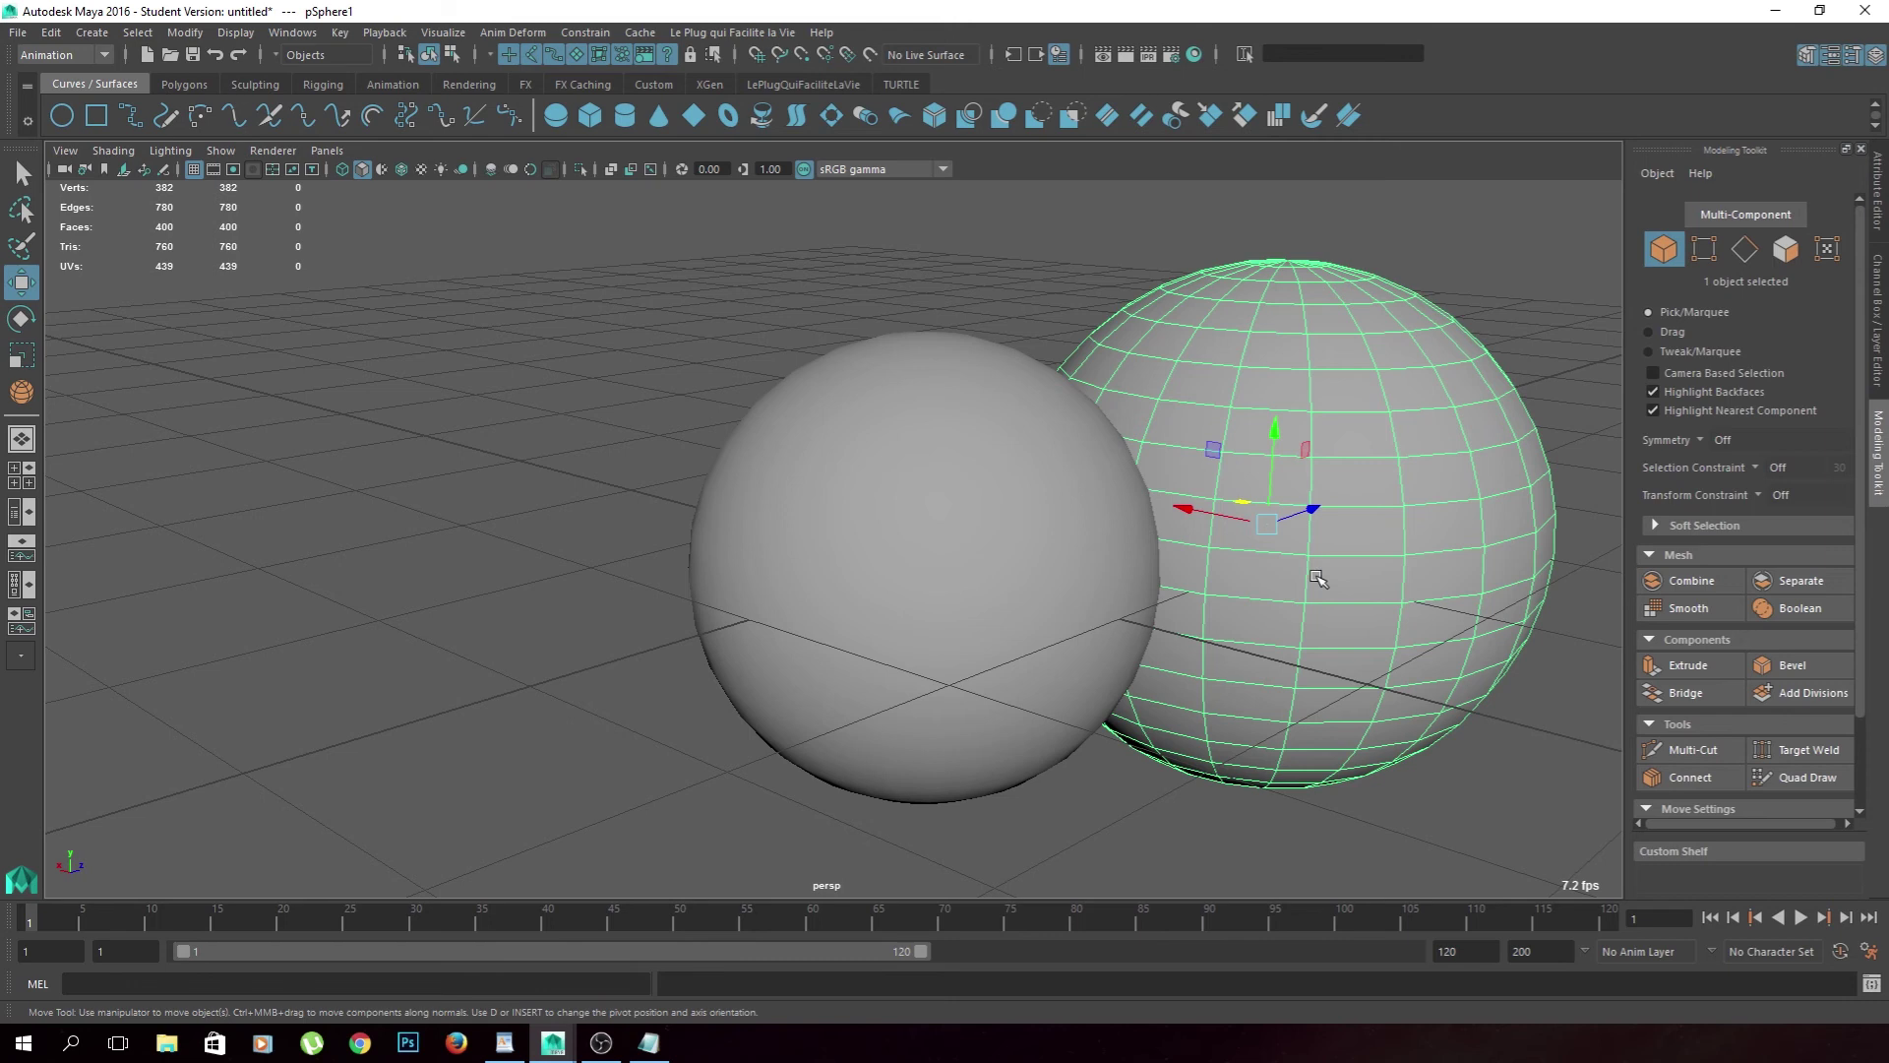
left_click(1054, 540)
mouse_move(1054, 540)
left_mouse_down("alt")
mouse_move(1077, 583)
mouse_move(891, 567)
left_mouse_up("alt")
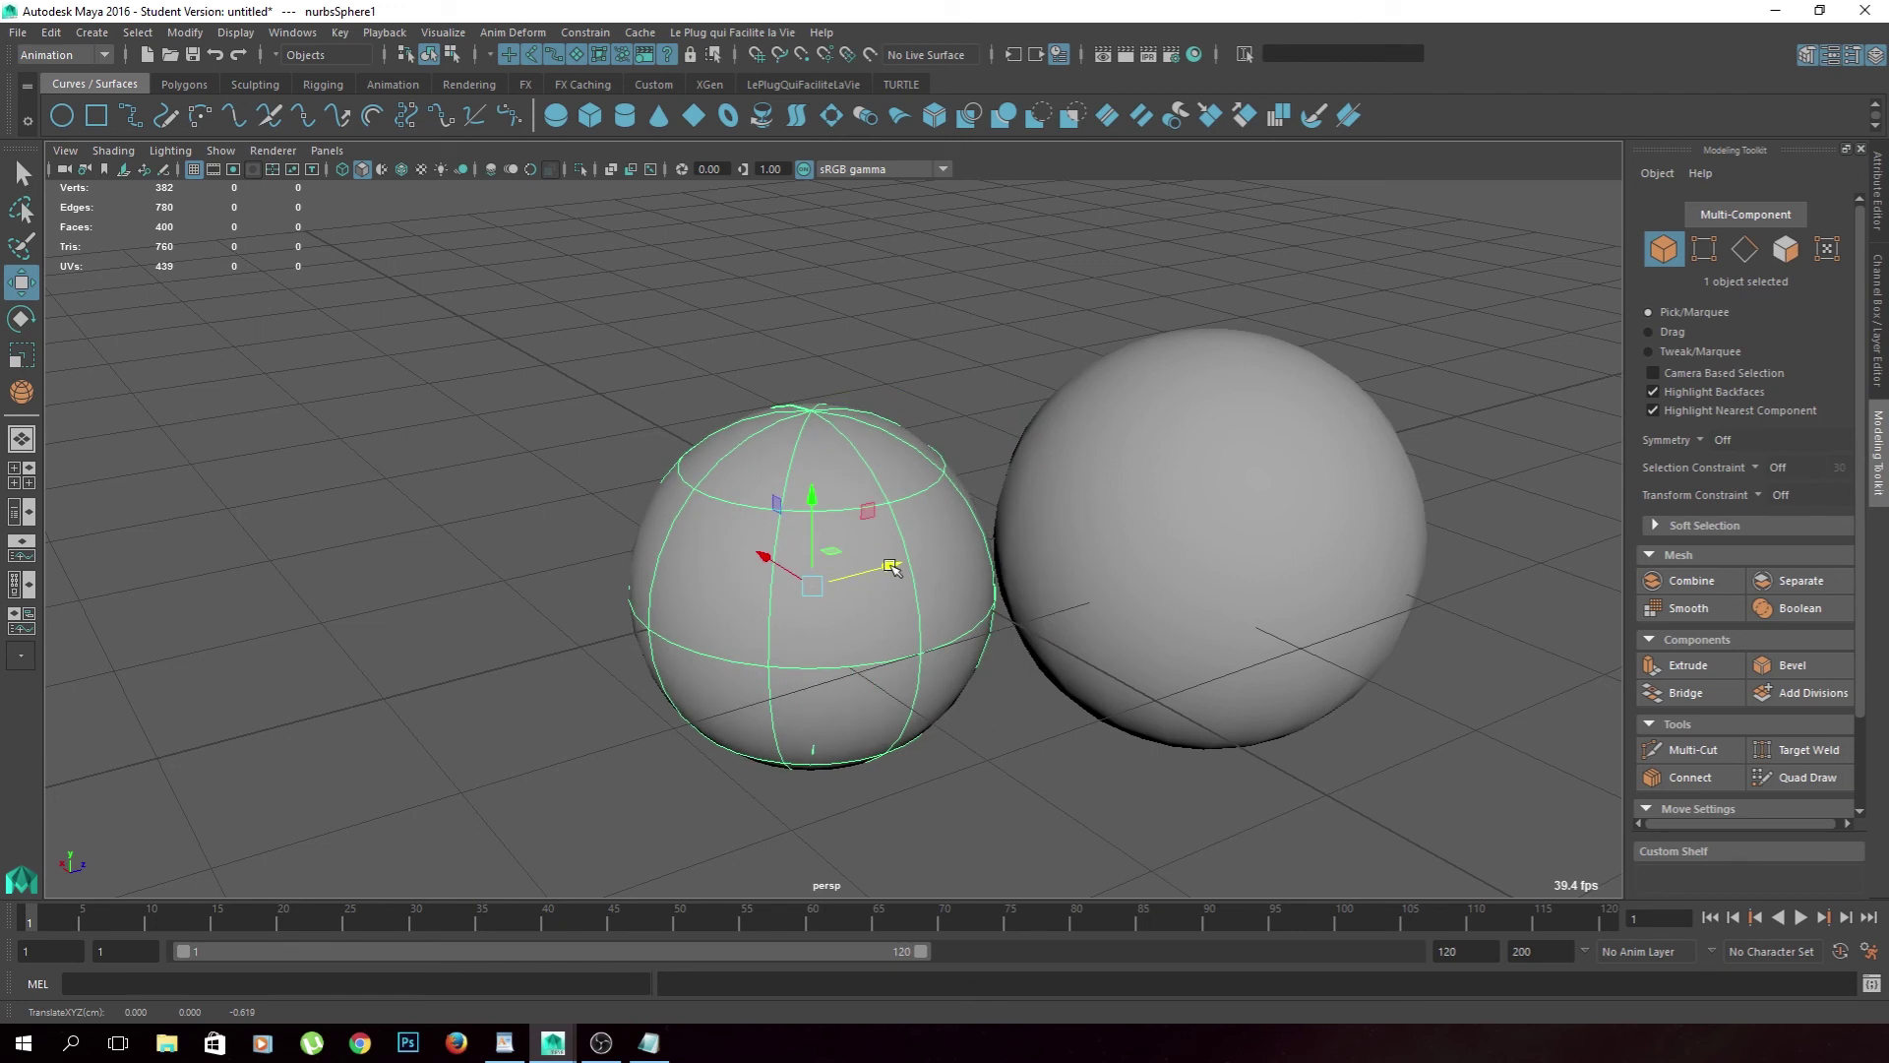
middle_click_drag(890, 568, 962, 507, "alt")
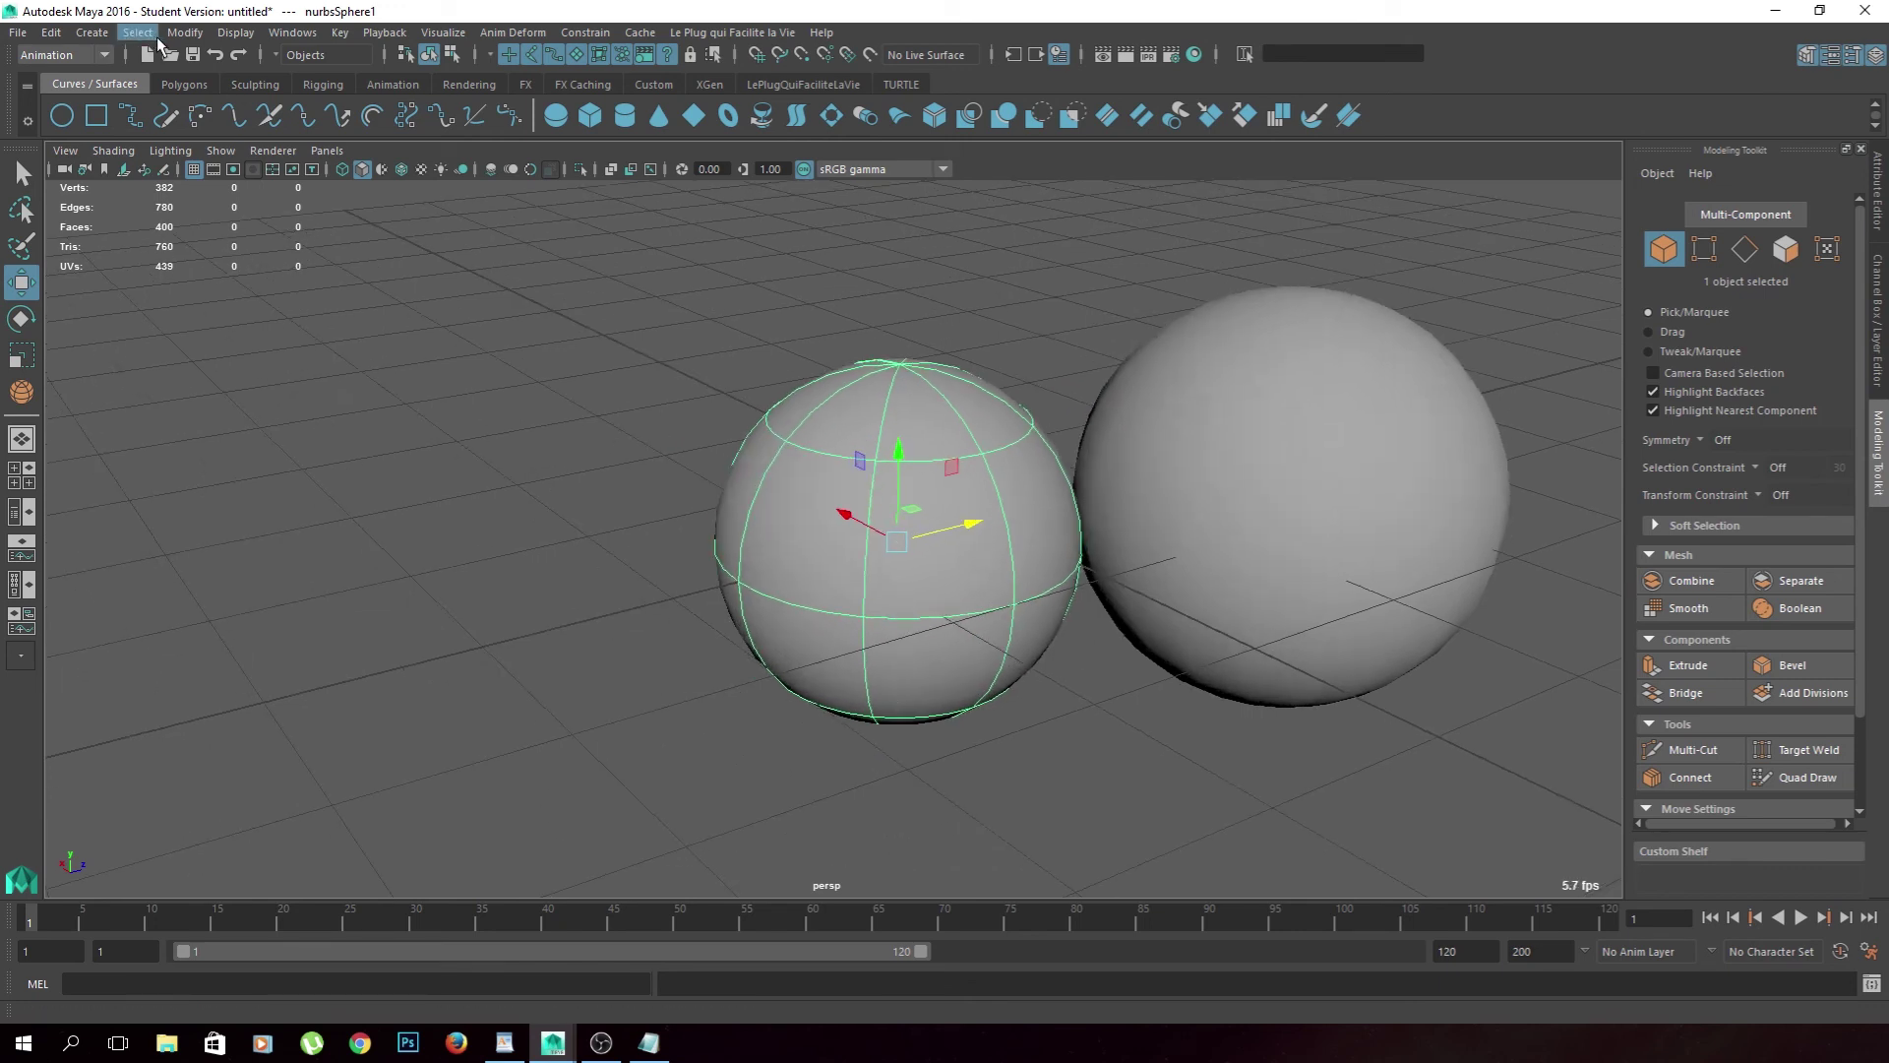
Convert the NURBS sphere to polygons, previewing it smoothed with 3 then faceted with 1.
left_click(185, 33)
mouse_move(216, 490)
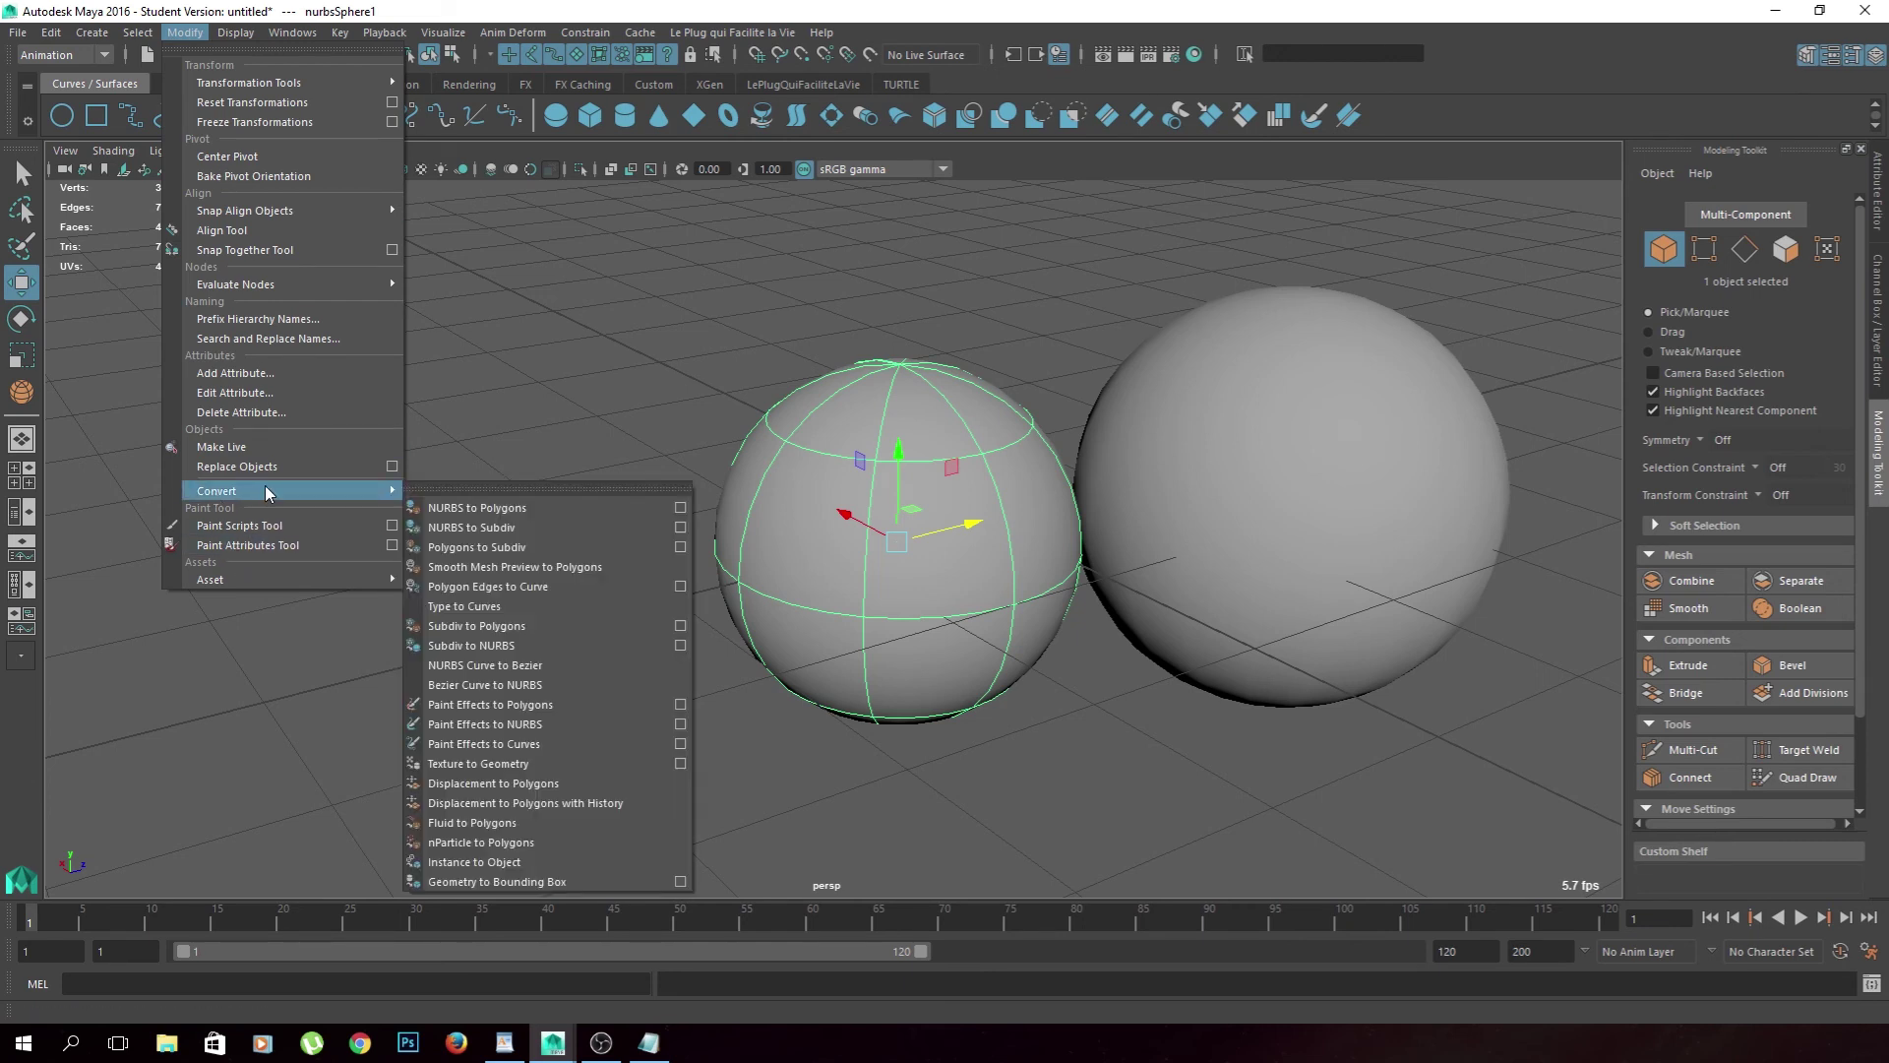
left_click(537, 512)
mouse_move(633, 624)
left_mouse_down("alt")
mouse_move(895, 492)
mouse_move(826, 552)
mouse_move(879, 521)
mouse_move(885, 564)
mouse_move(844, 563)
left_mouse_up("alt")
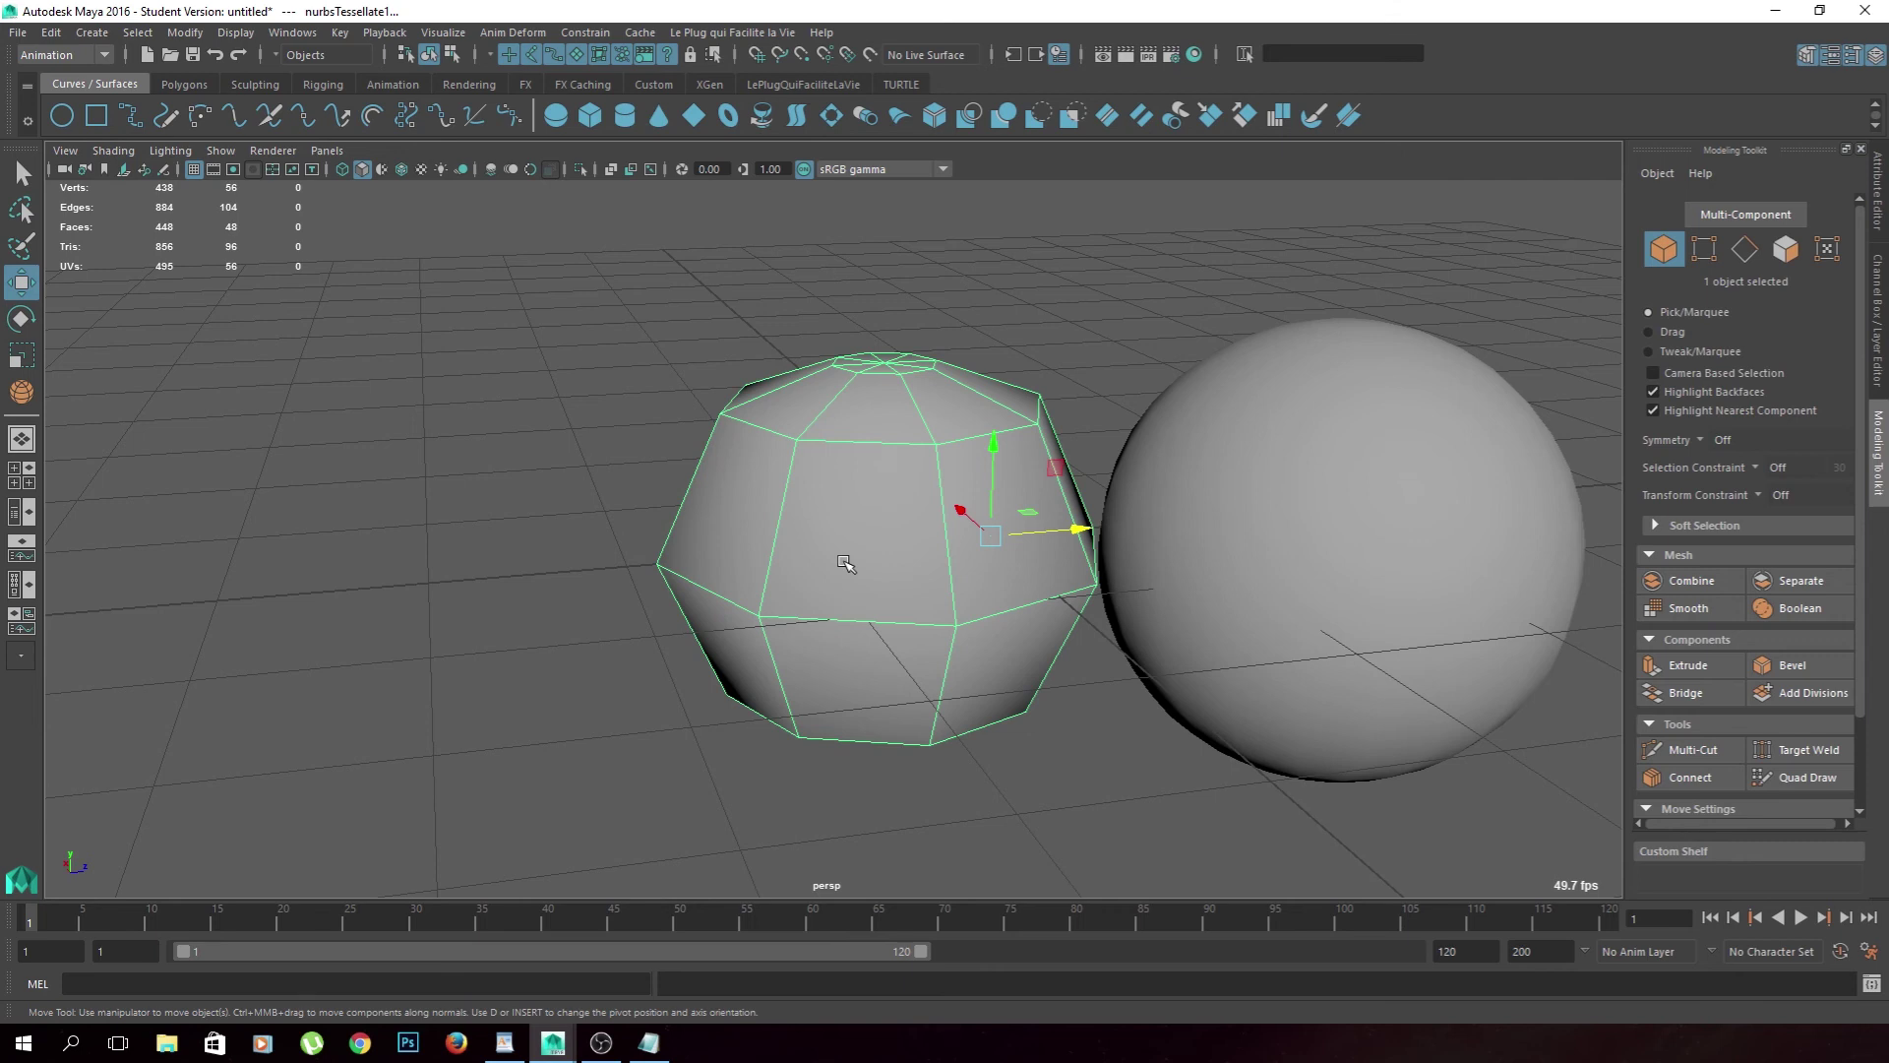
key("3")
mouse_move(844, 563)
left_mouse_down("alt")
mouse_move(802, 590)
mouse_move(886, 433)
mouse_move(898, 570)
mouse_move(883, 540)
mouse_move(845, 541)
left_mouse_up("alt")
key("alt")
key("1")
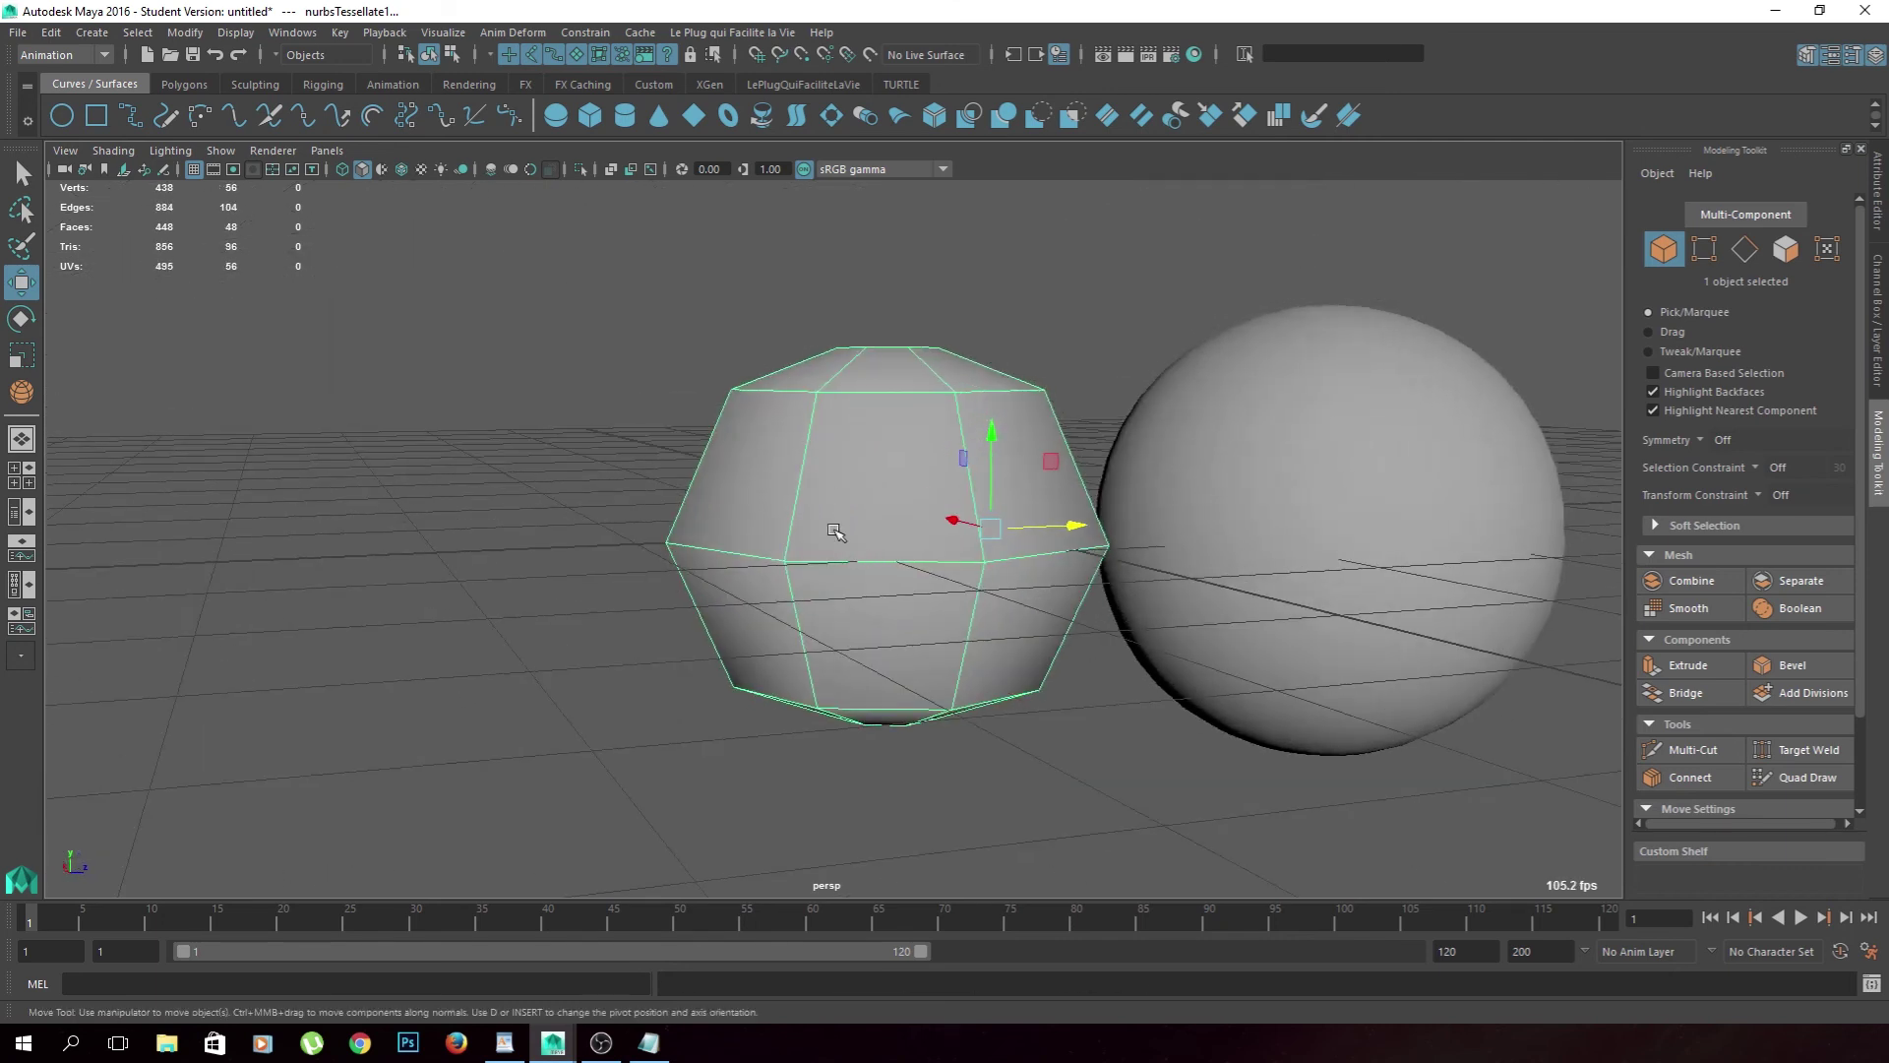
left_click_drag(894, 443, 701, 598, "alt")
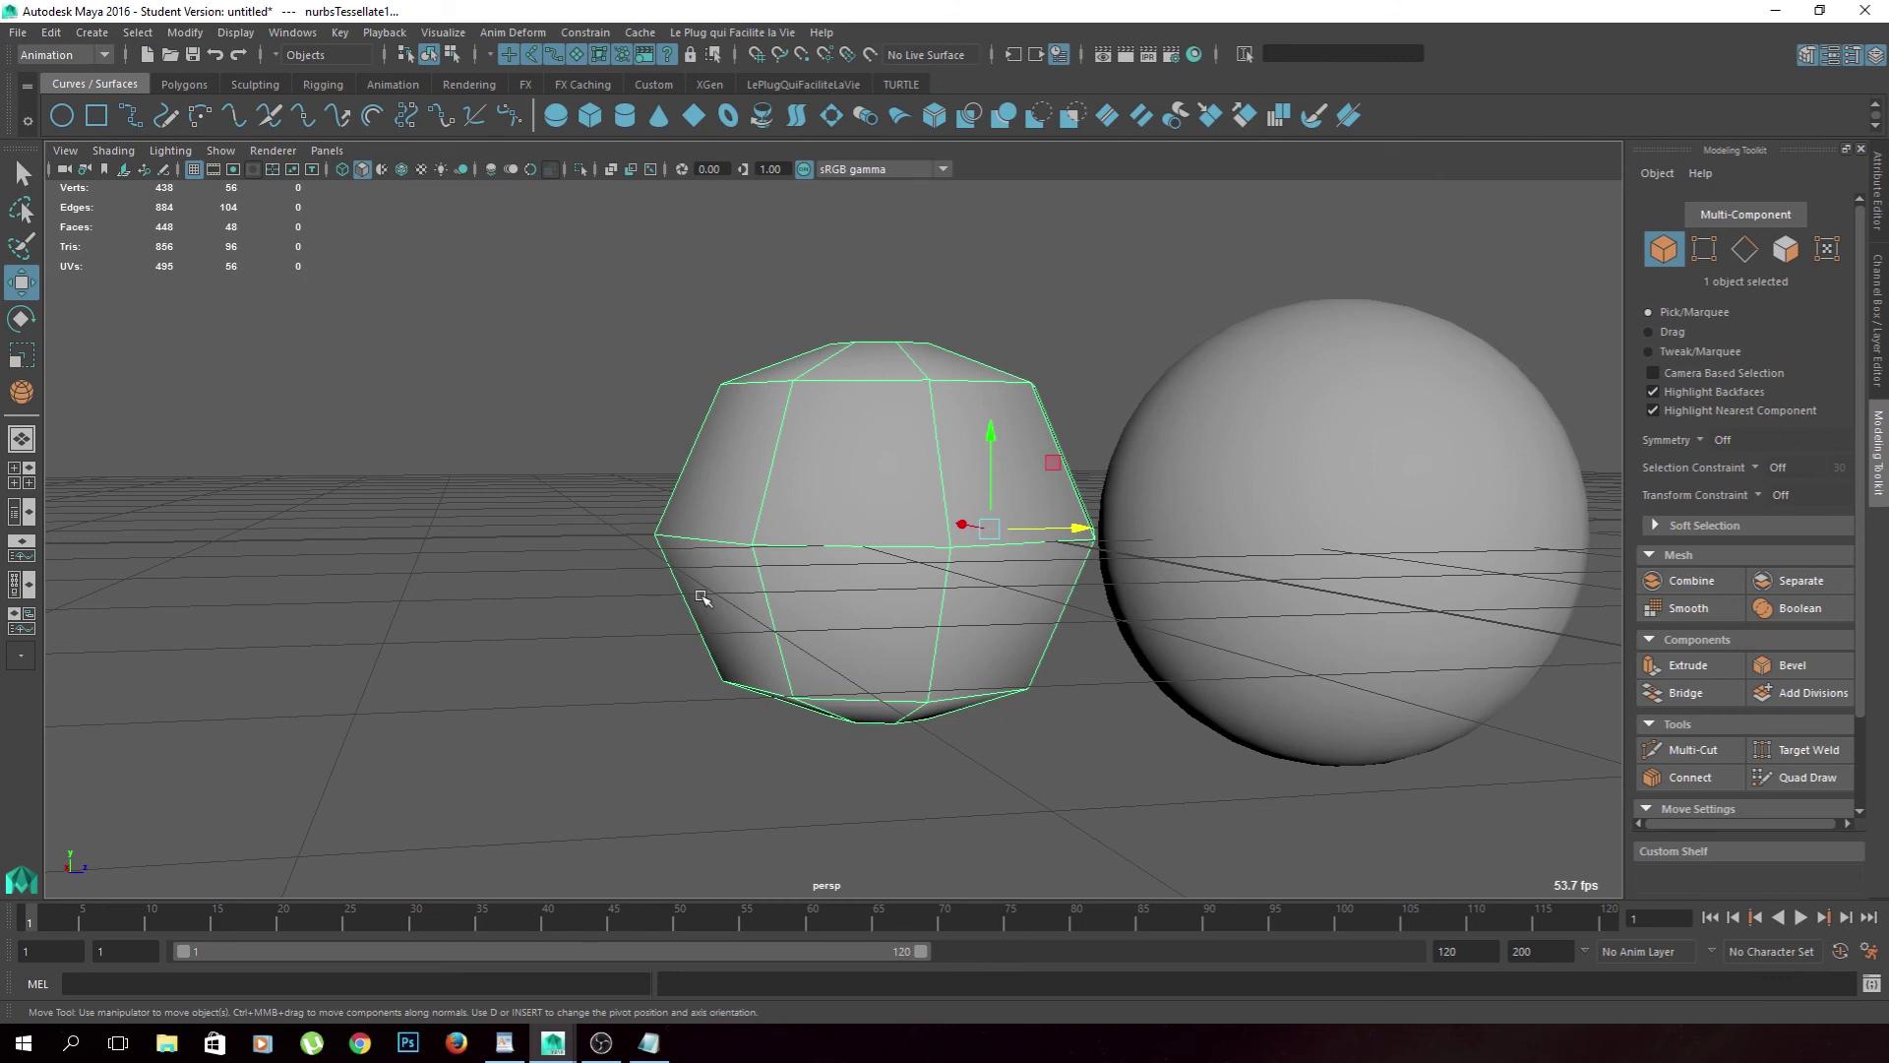
left_click(112, 35)
left_click(537, 196)
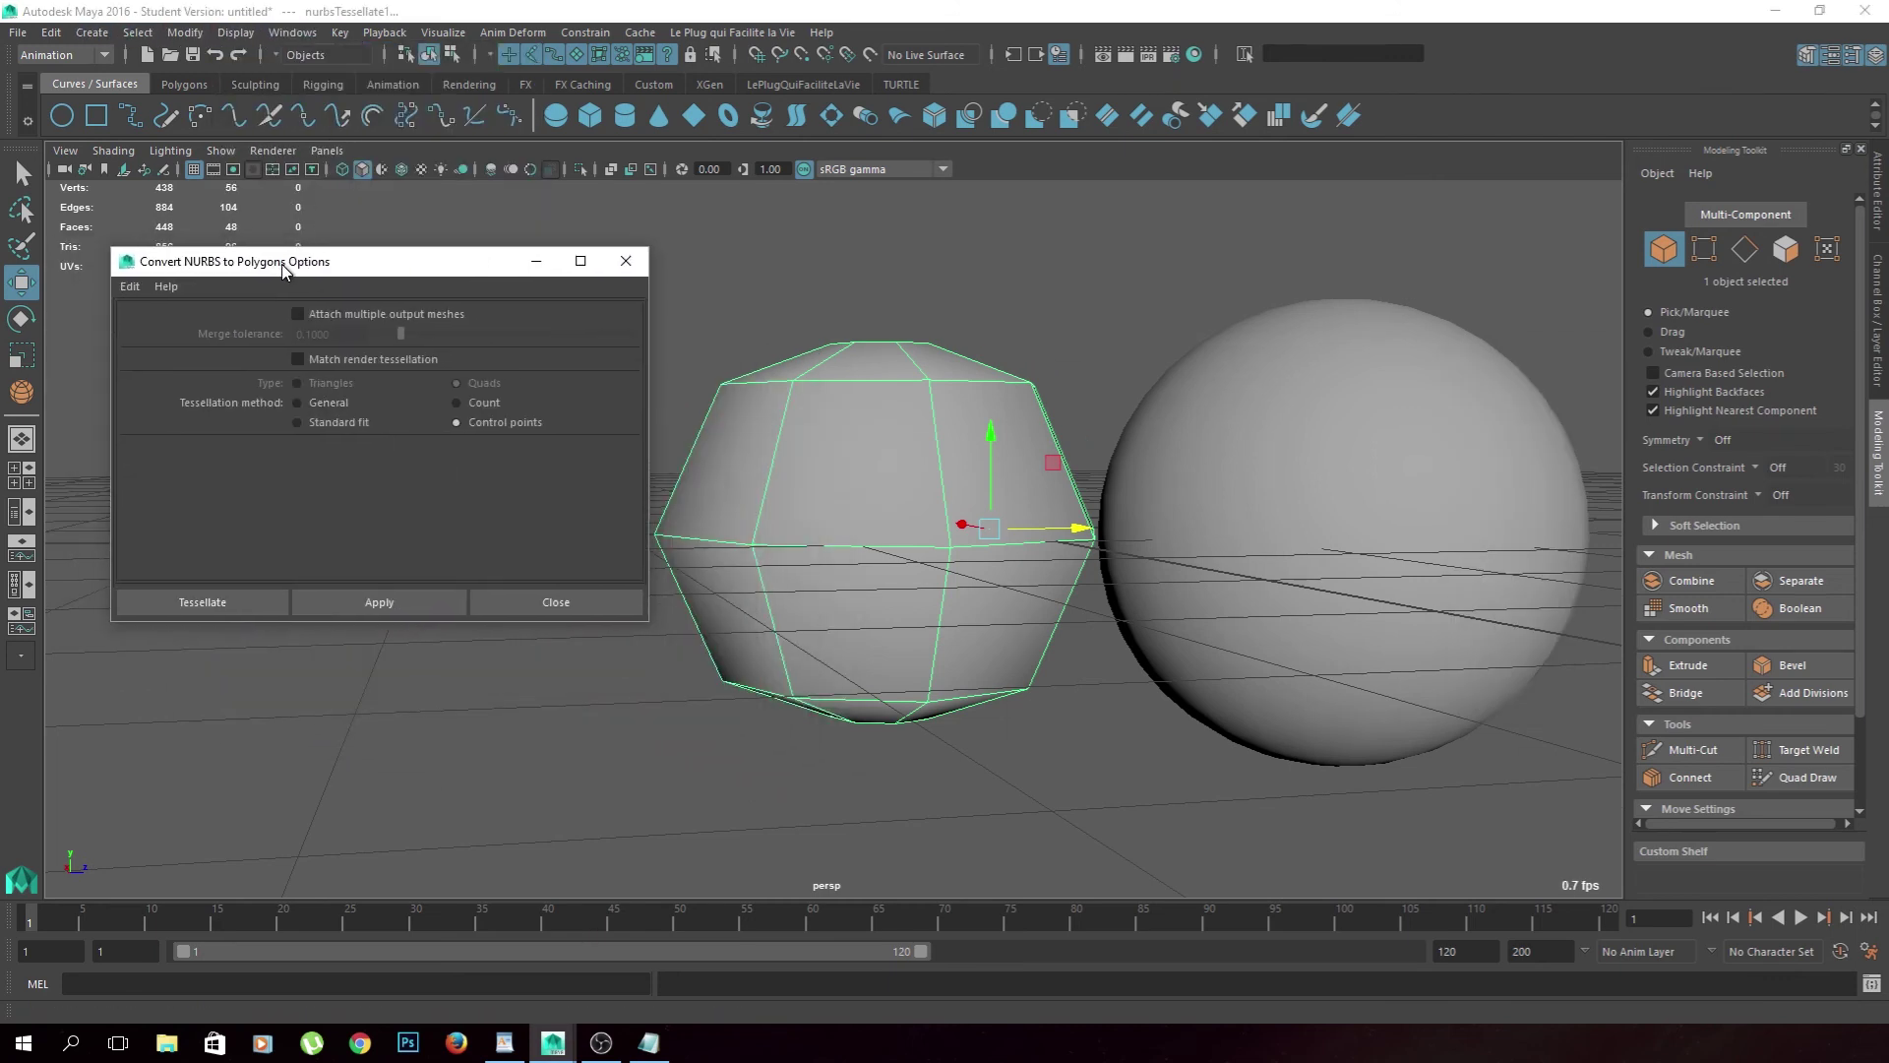
left_click_drag(684, 482, 470, 430, "alt")
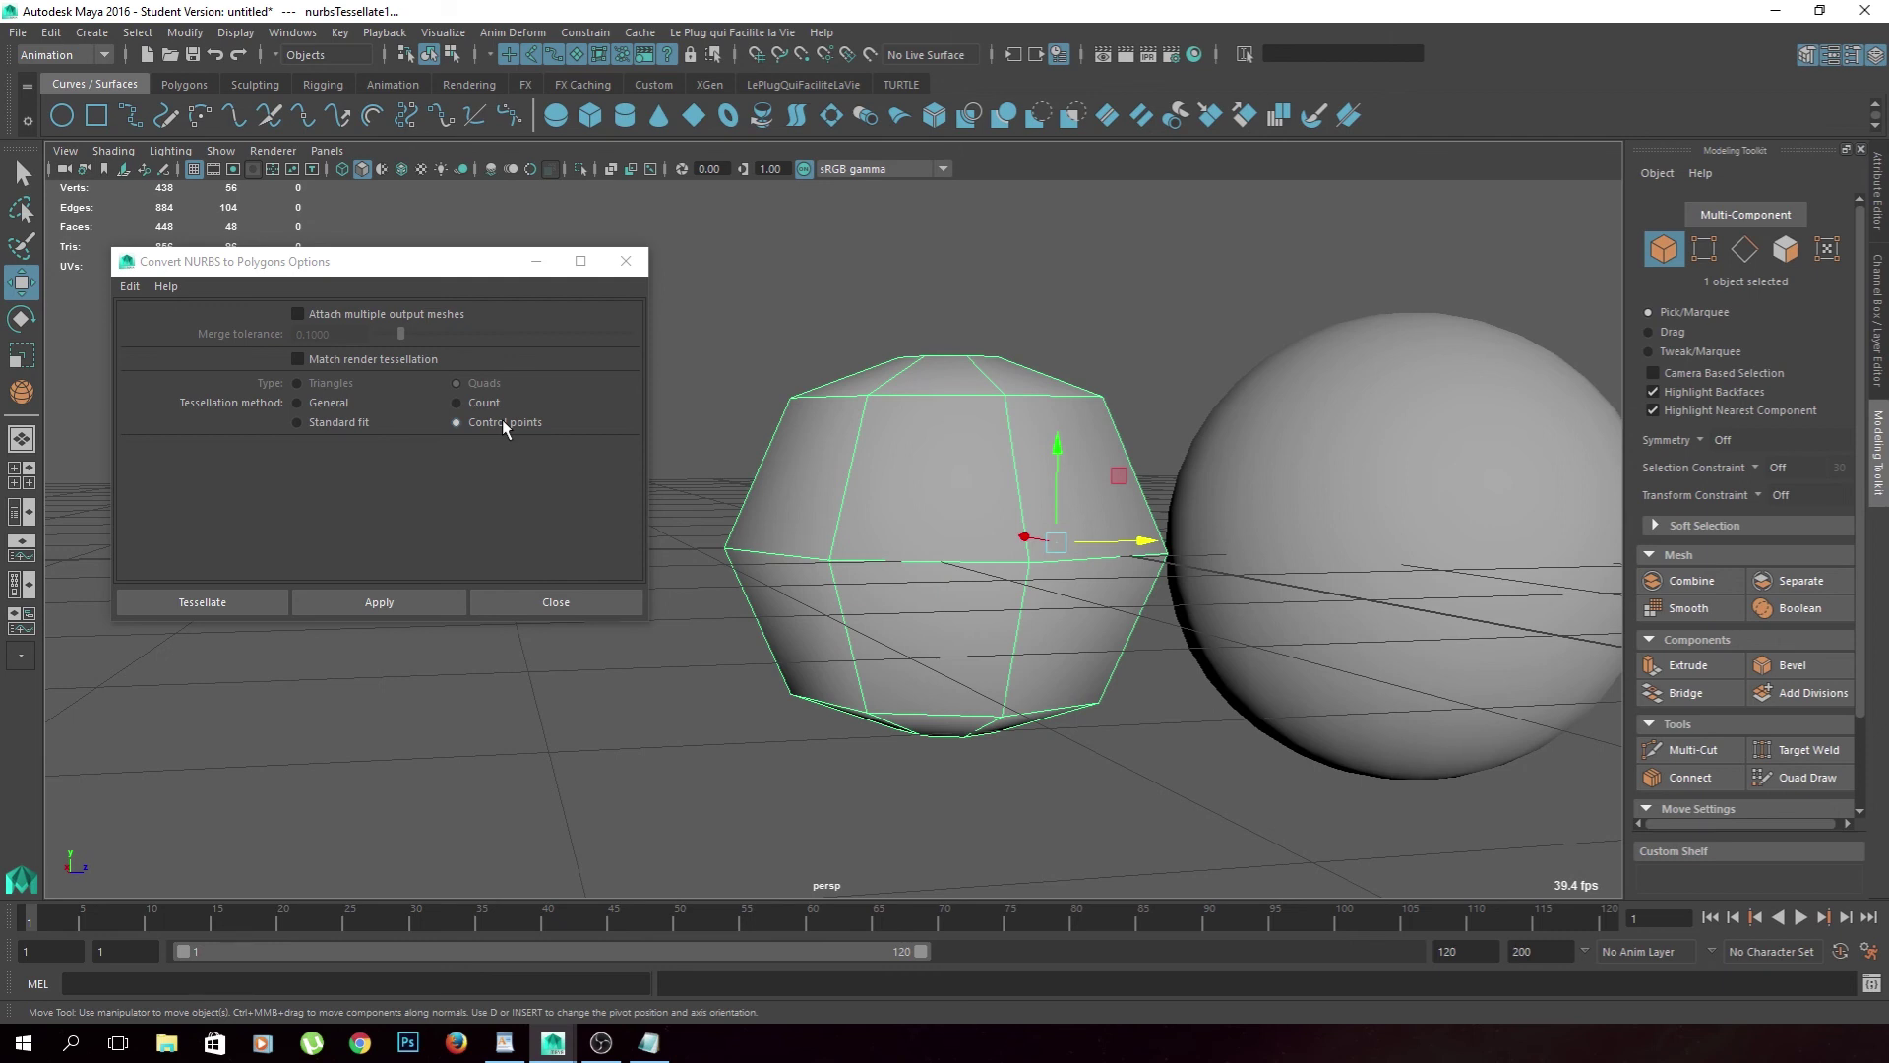
left_click(492, 398)
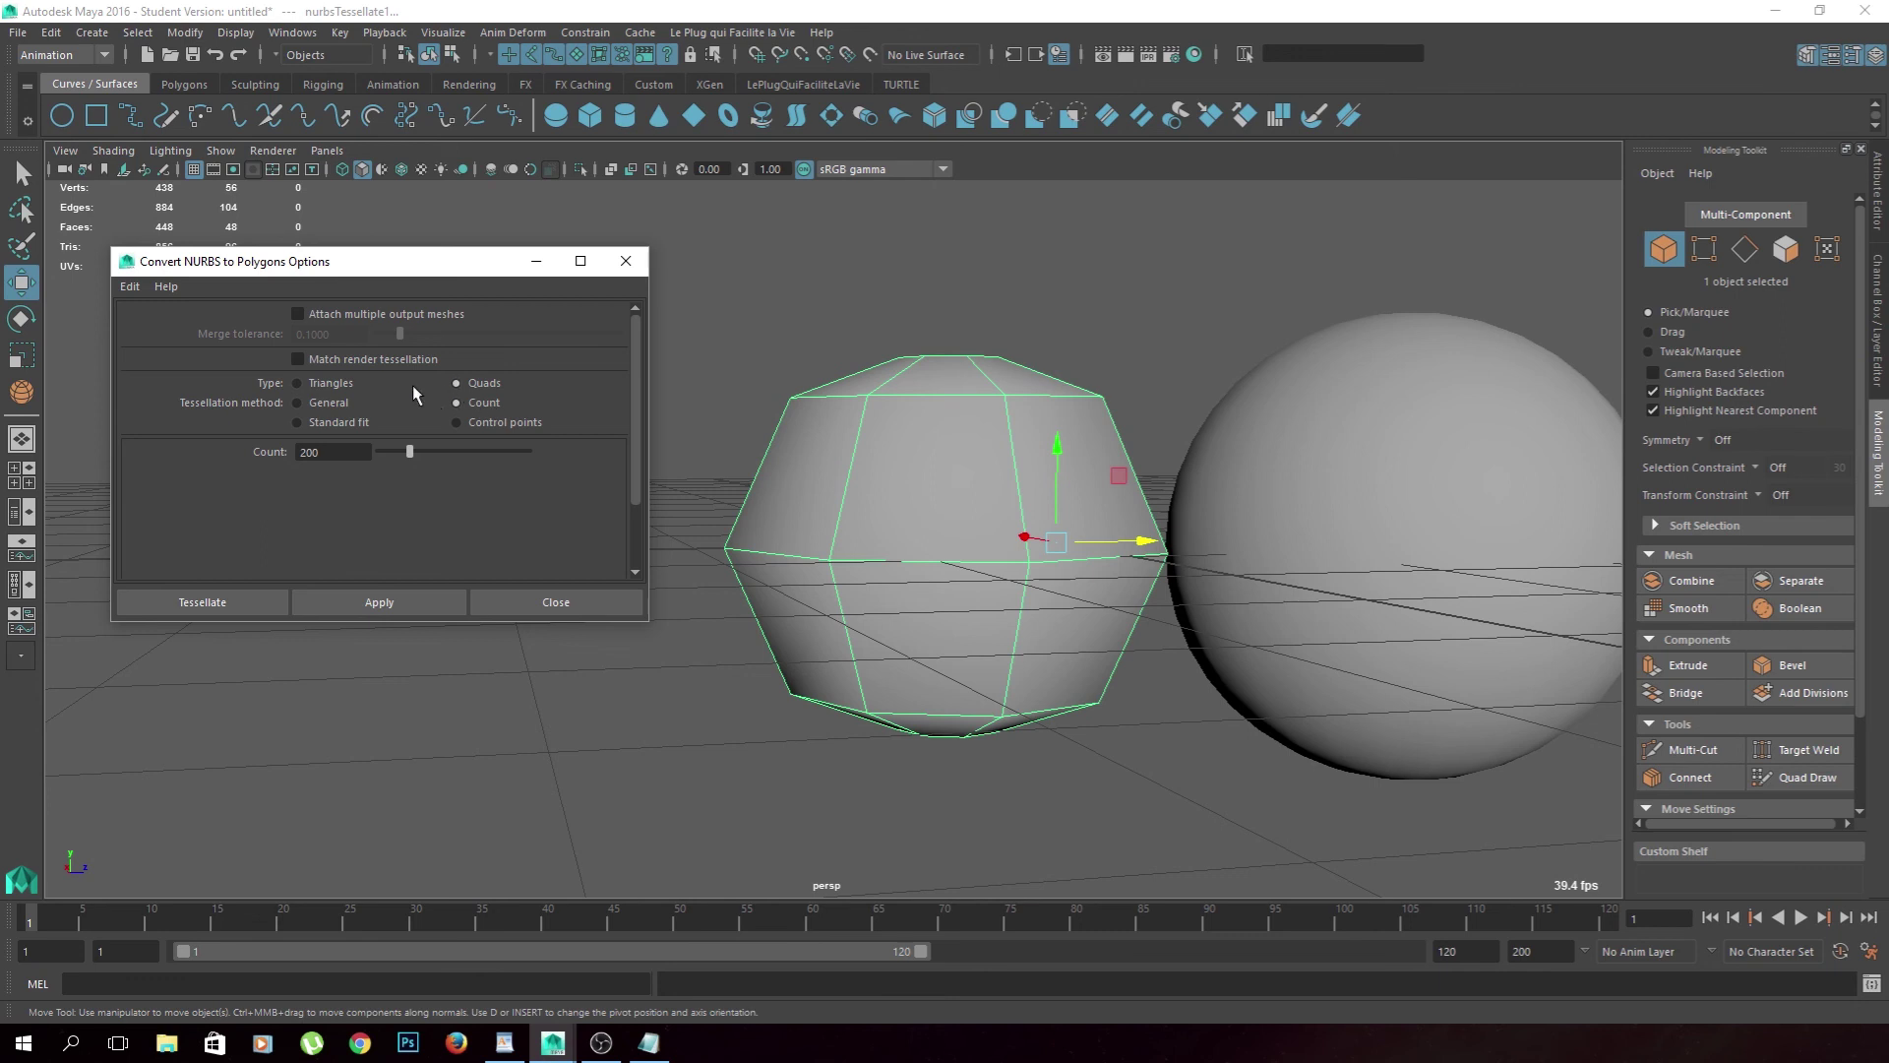
left_click(336, 384)
left_click(626, 260)
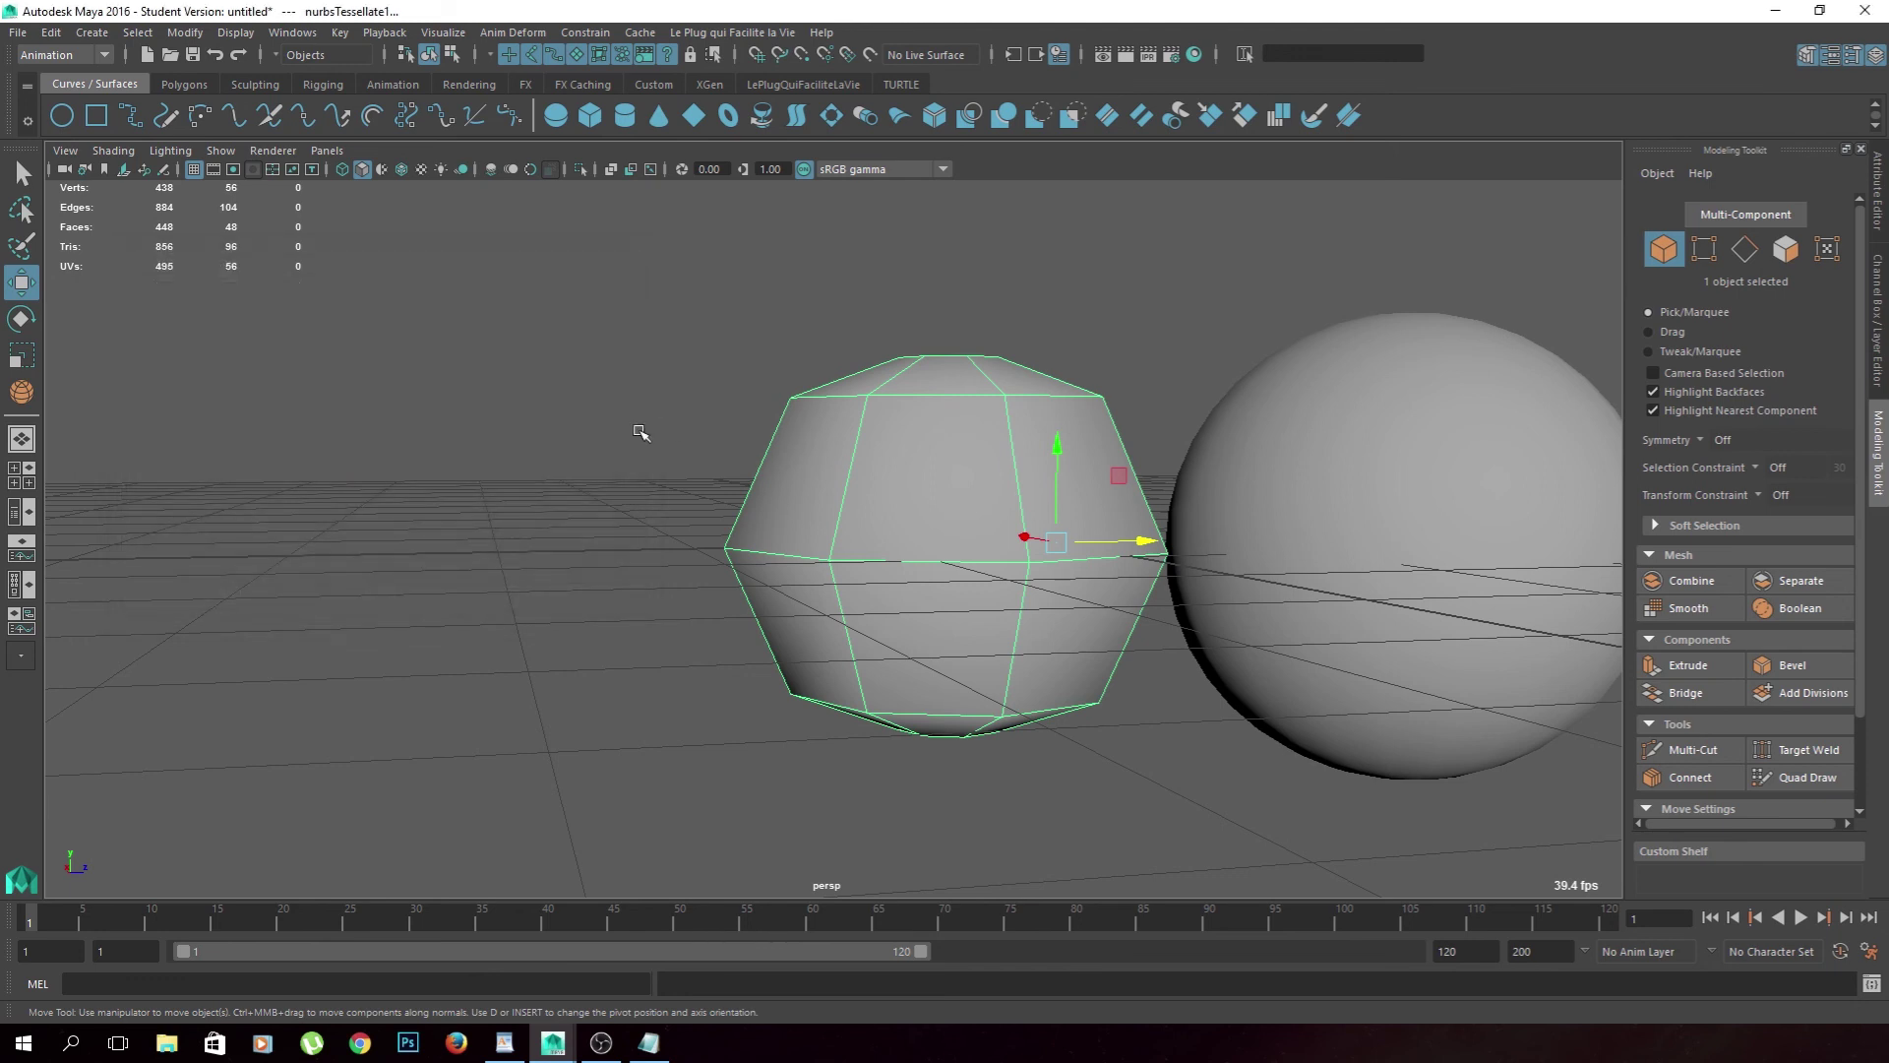
Show the converted sphere's channels in the Channel Box and expand nurbsTessellate1.
left_click_drag(645, 426, 733, 470, "alt")
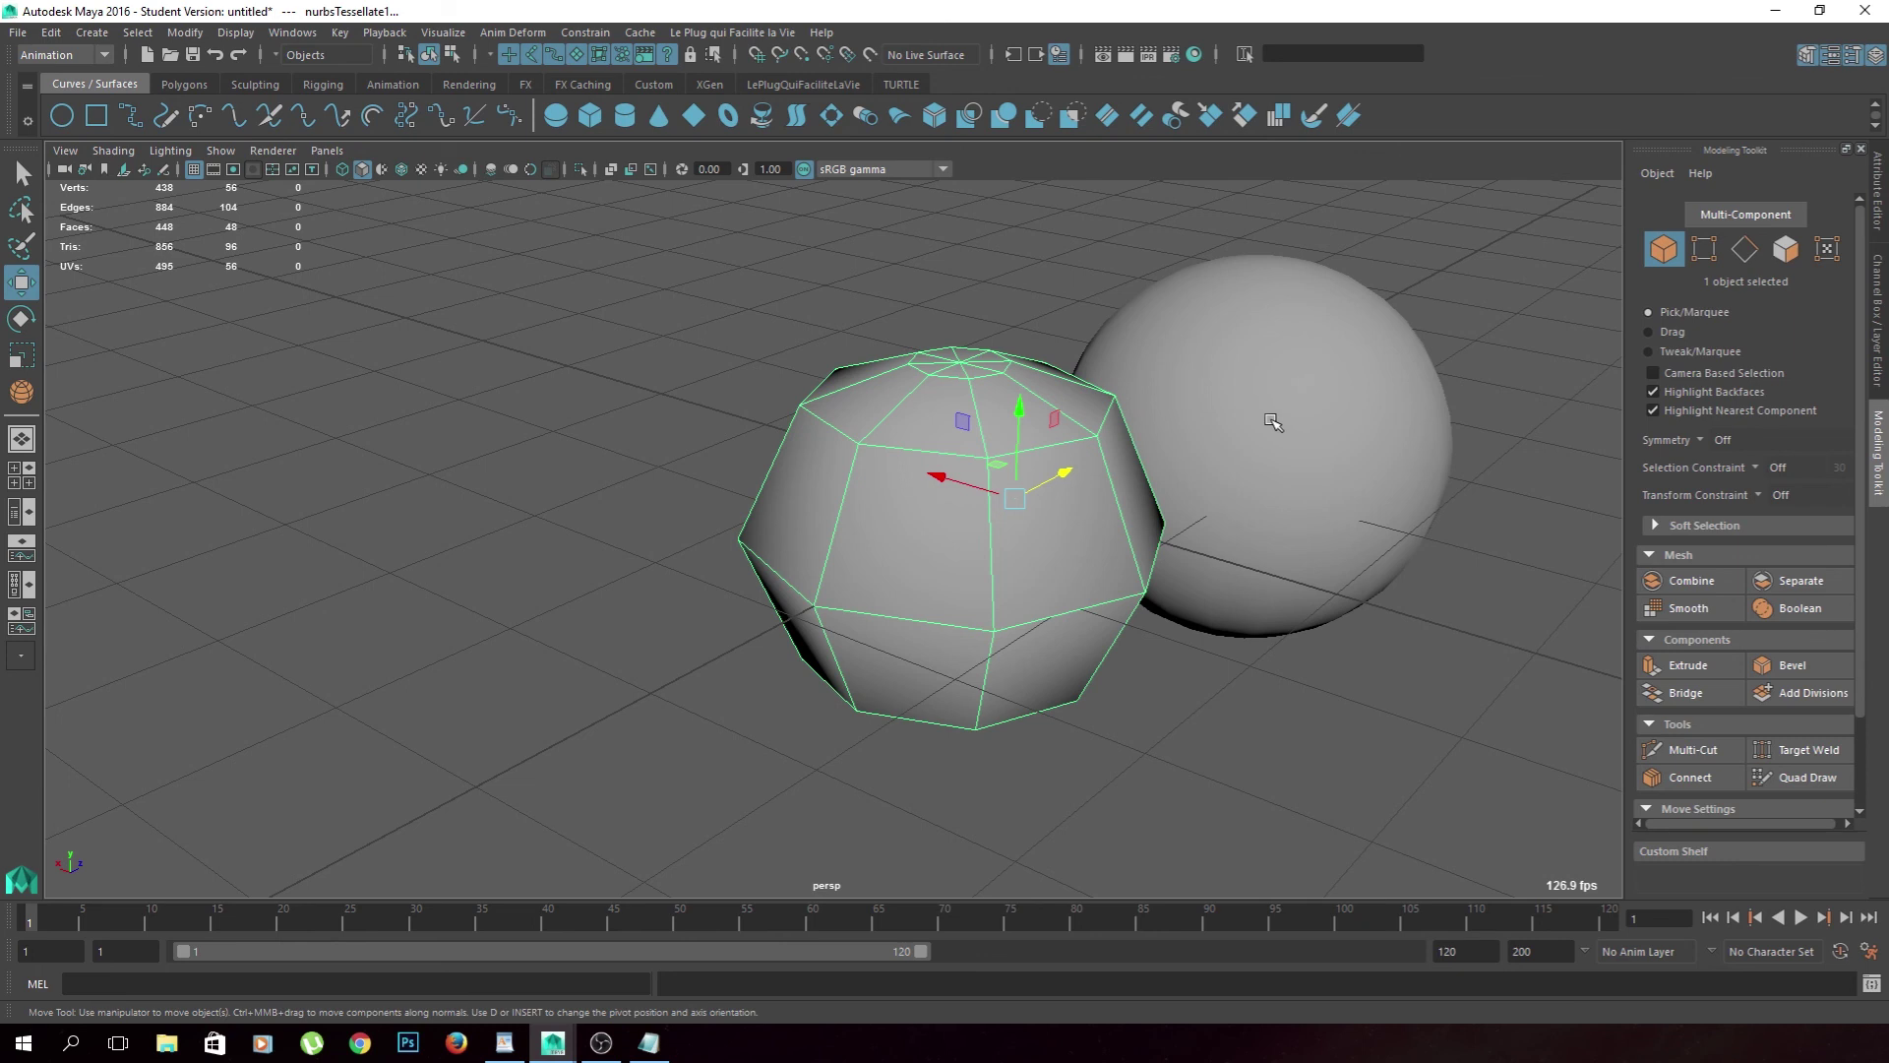
left_click(1879, 214)
left_click(1879, 286)
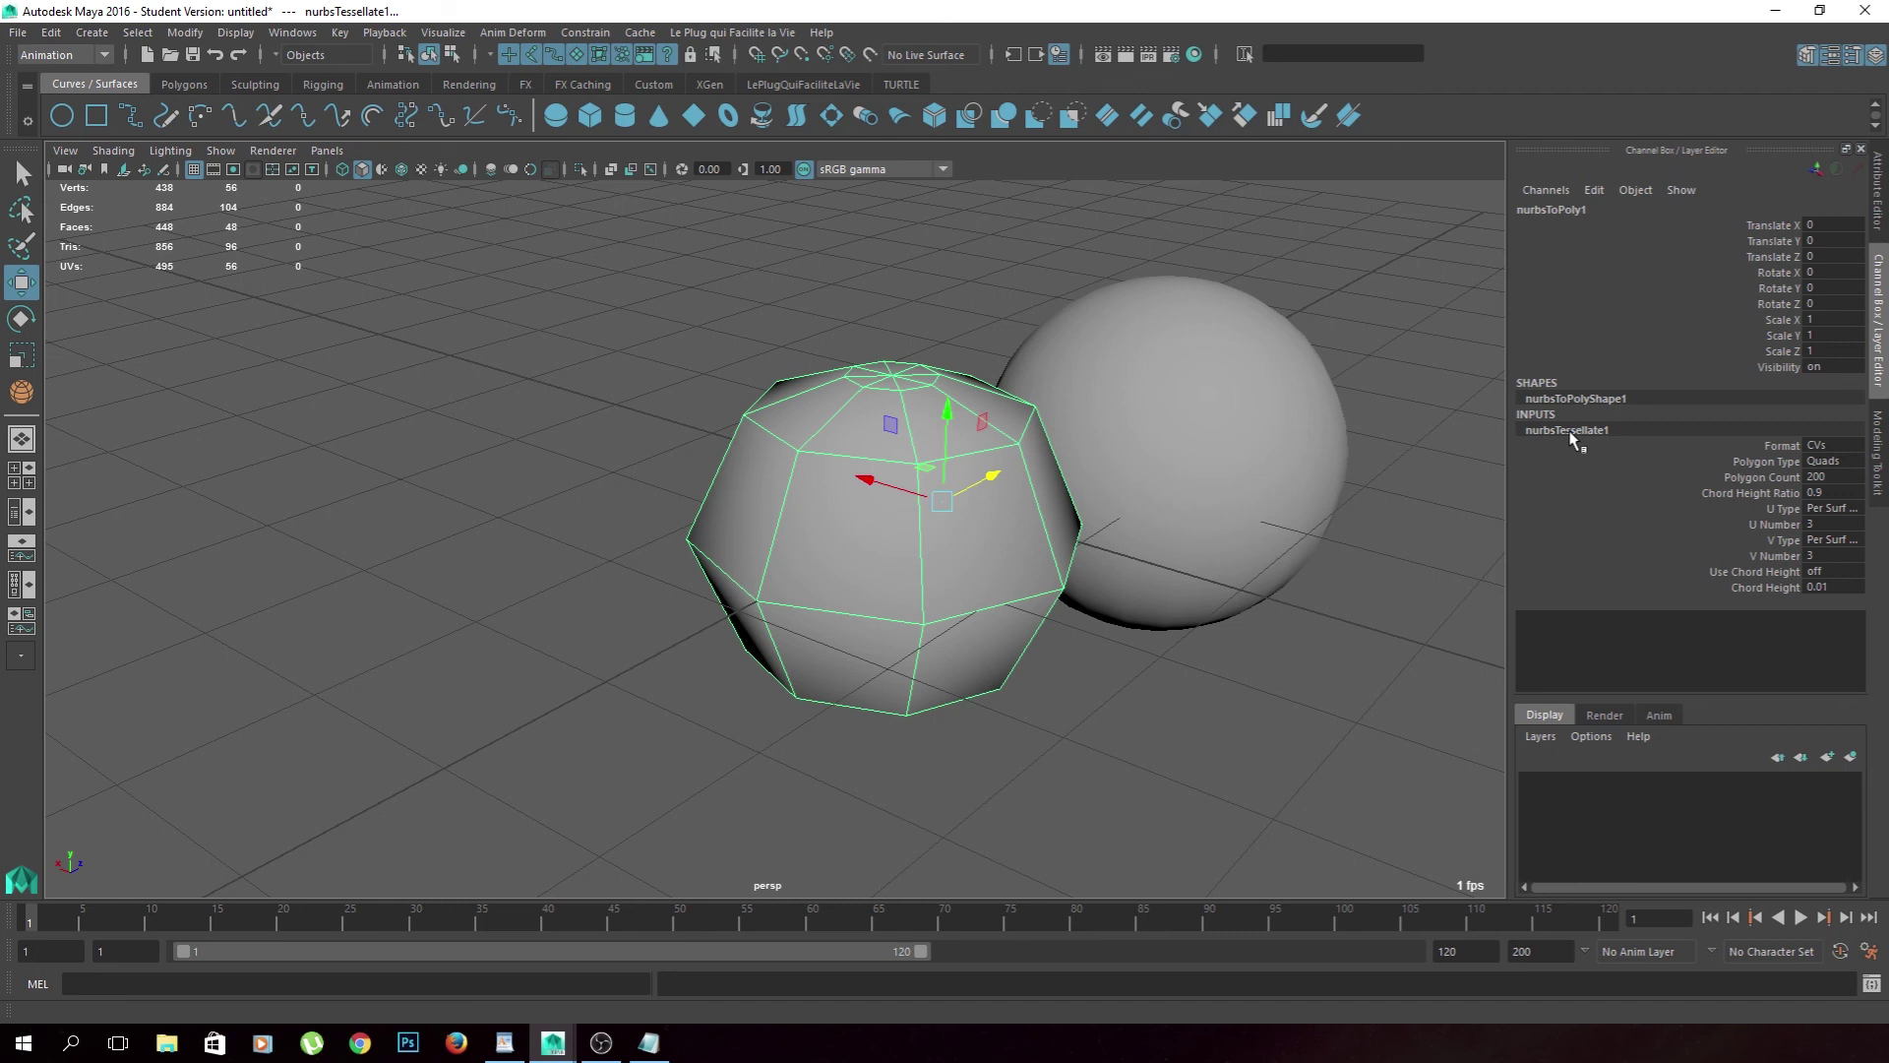
left_click(1763, 477)
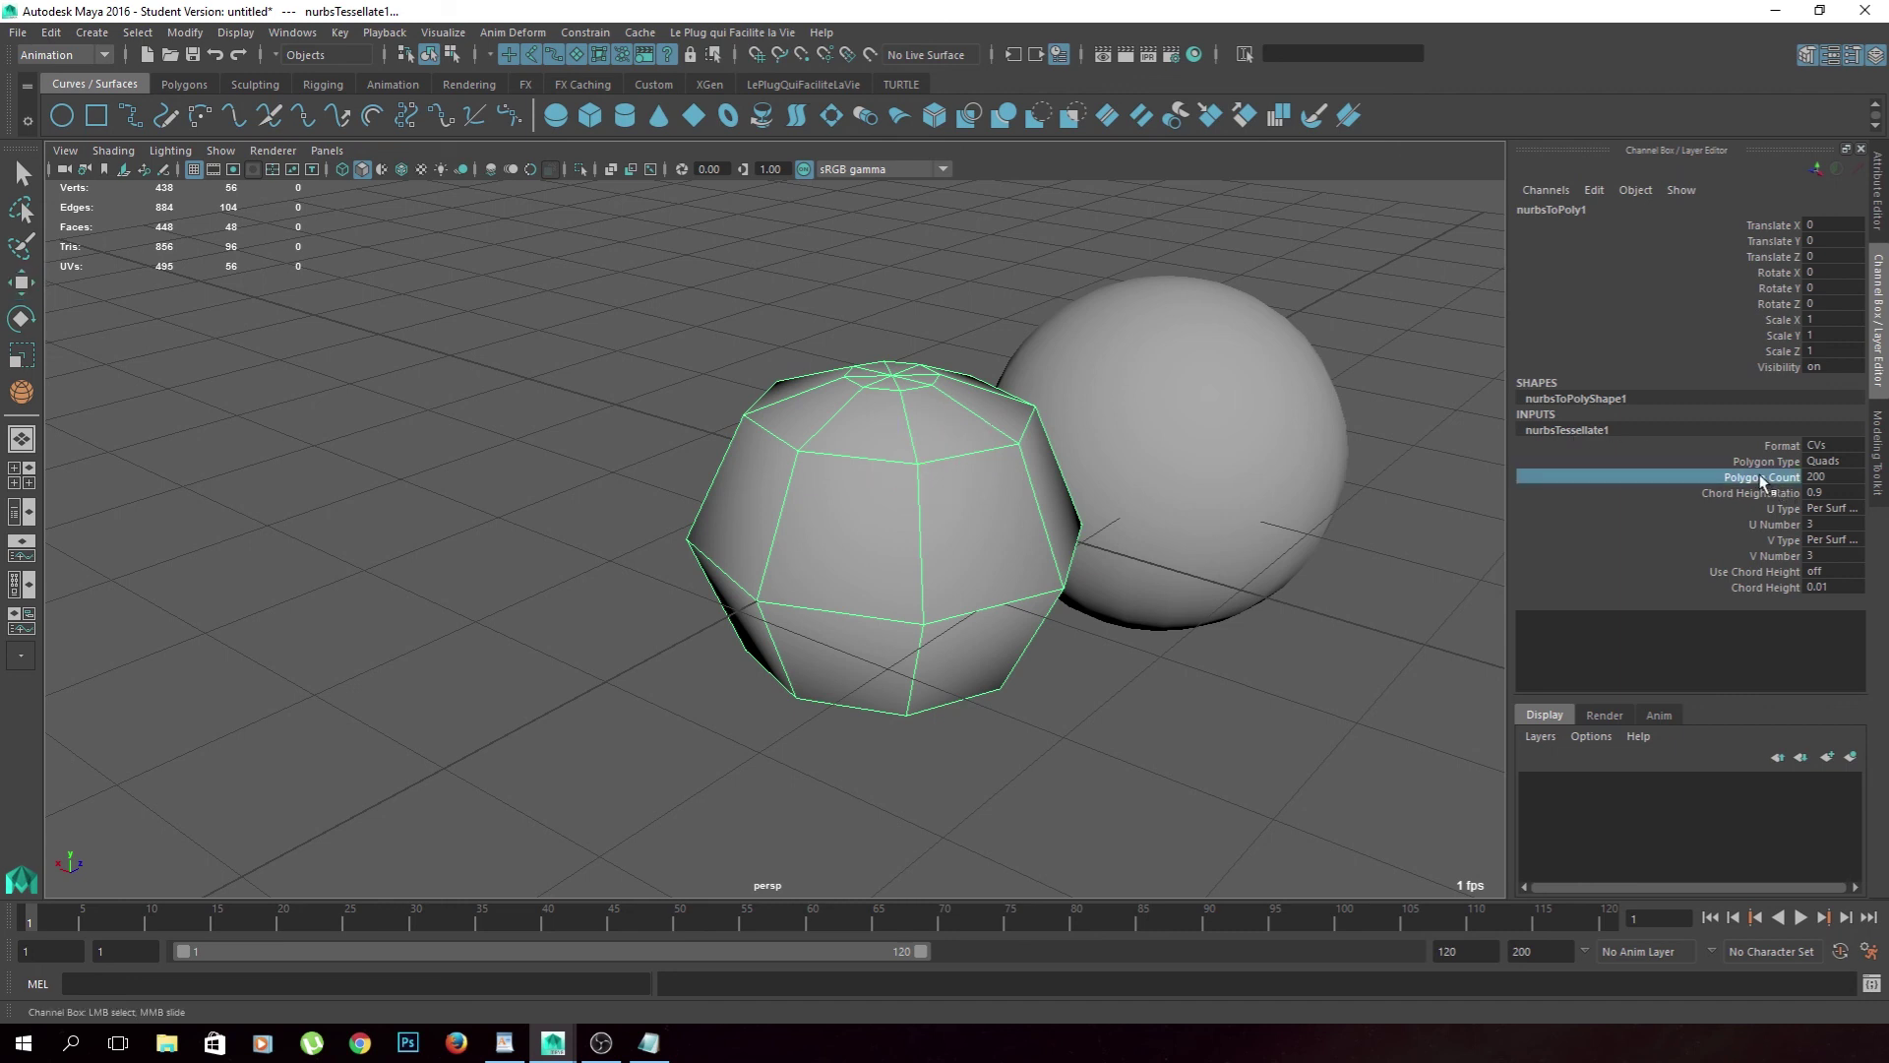
left_click(1455, 482)
key("ctrl+z")
left_click(1568, 430)
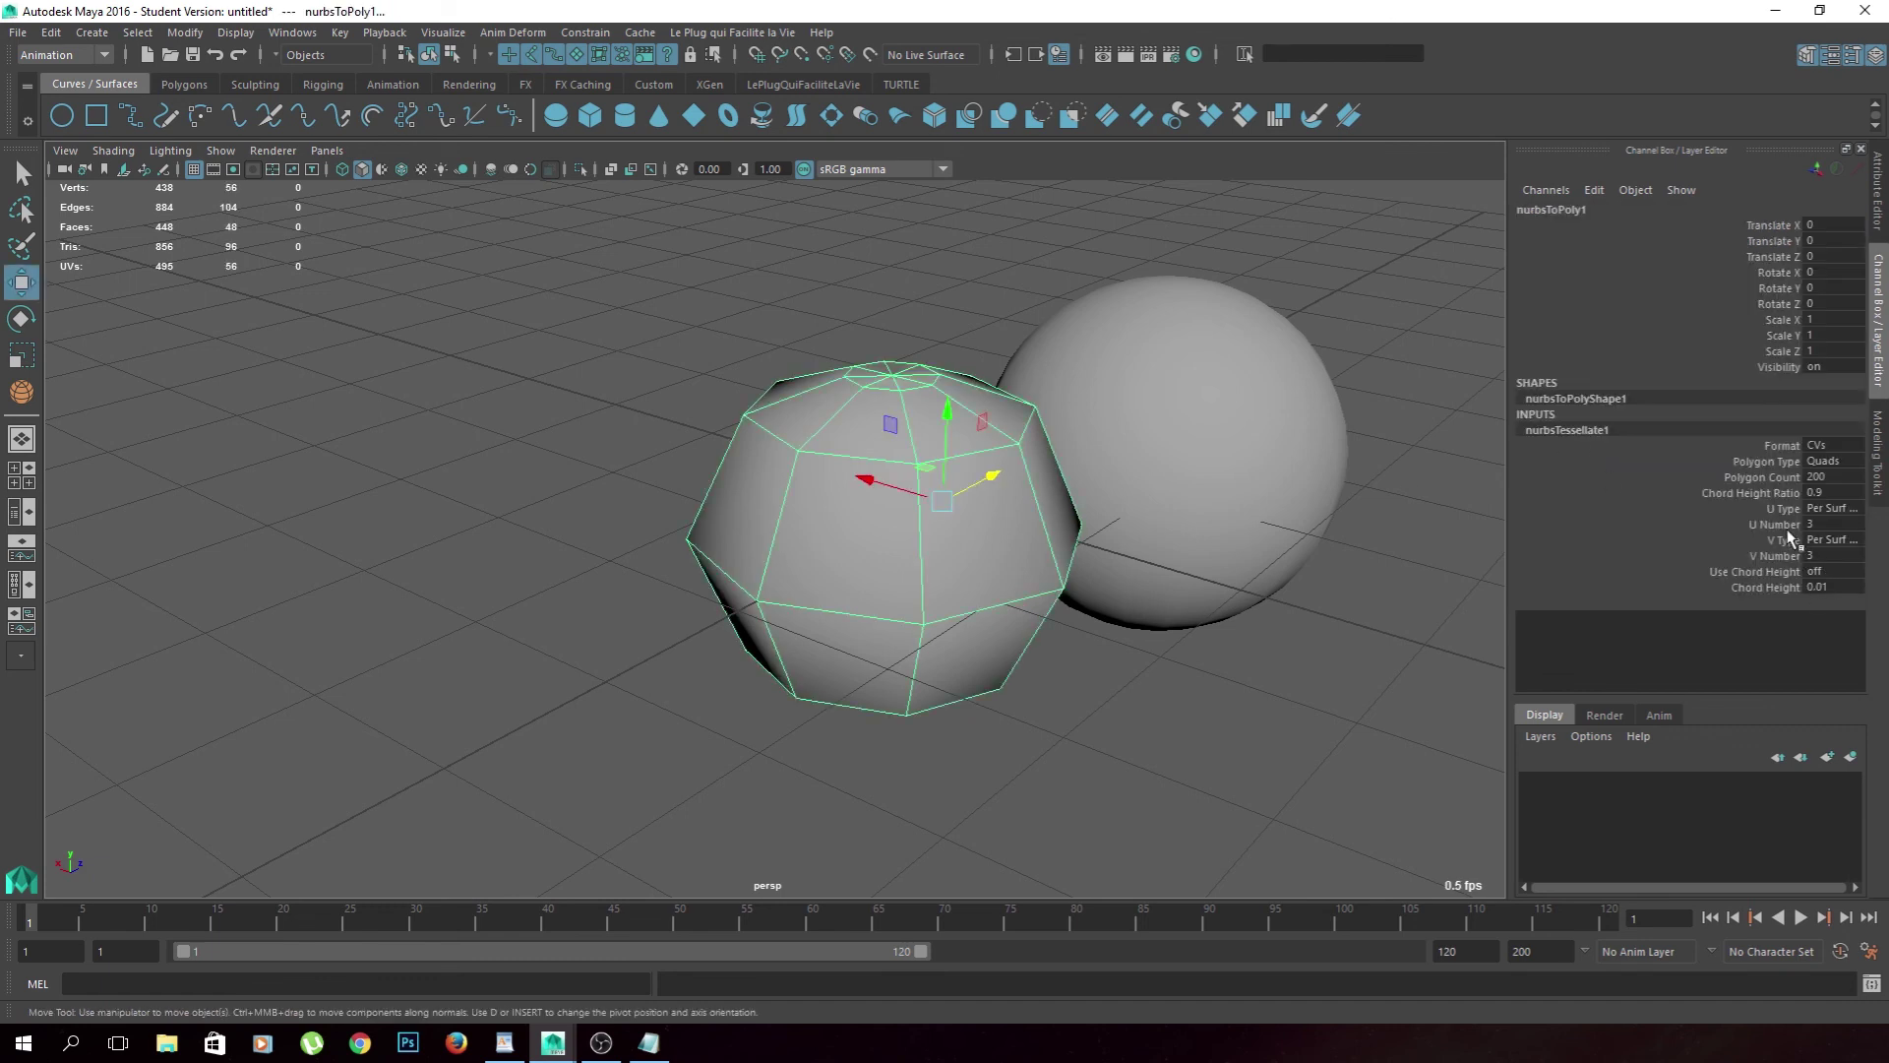
Try the Count, Fit and General formats, settling on Count with Triangles polygon type.
left_click(1820, 446)
left_click(1840, 477)
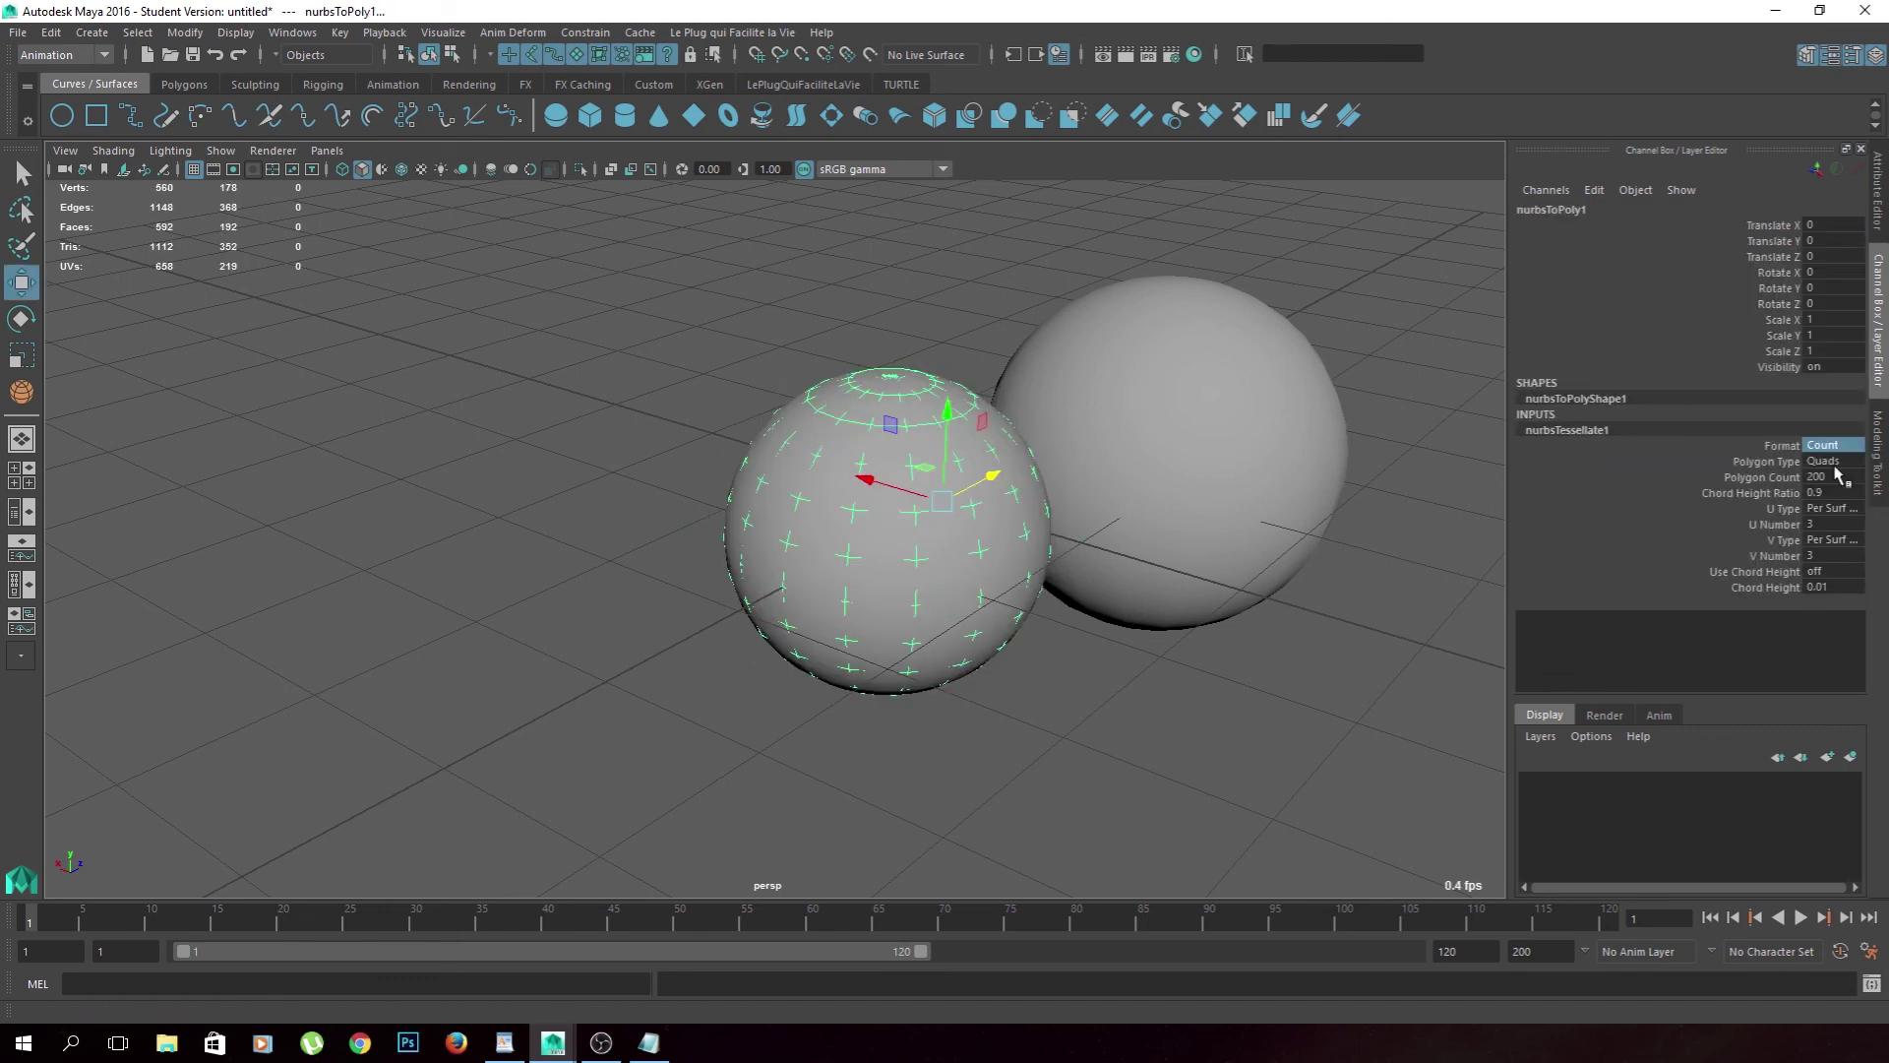
left_click(1832, 445)
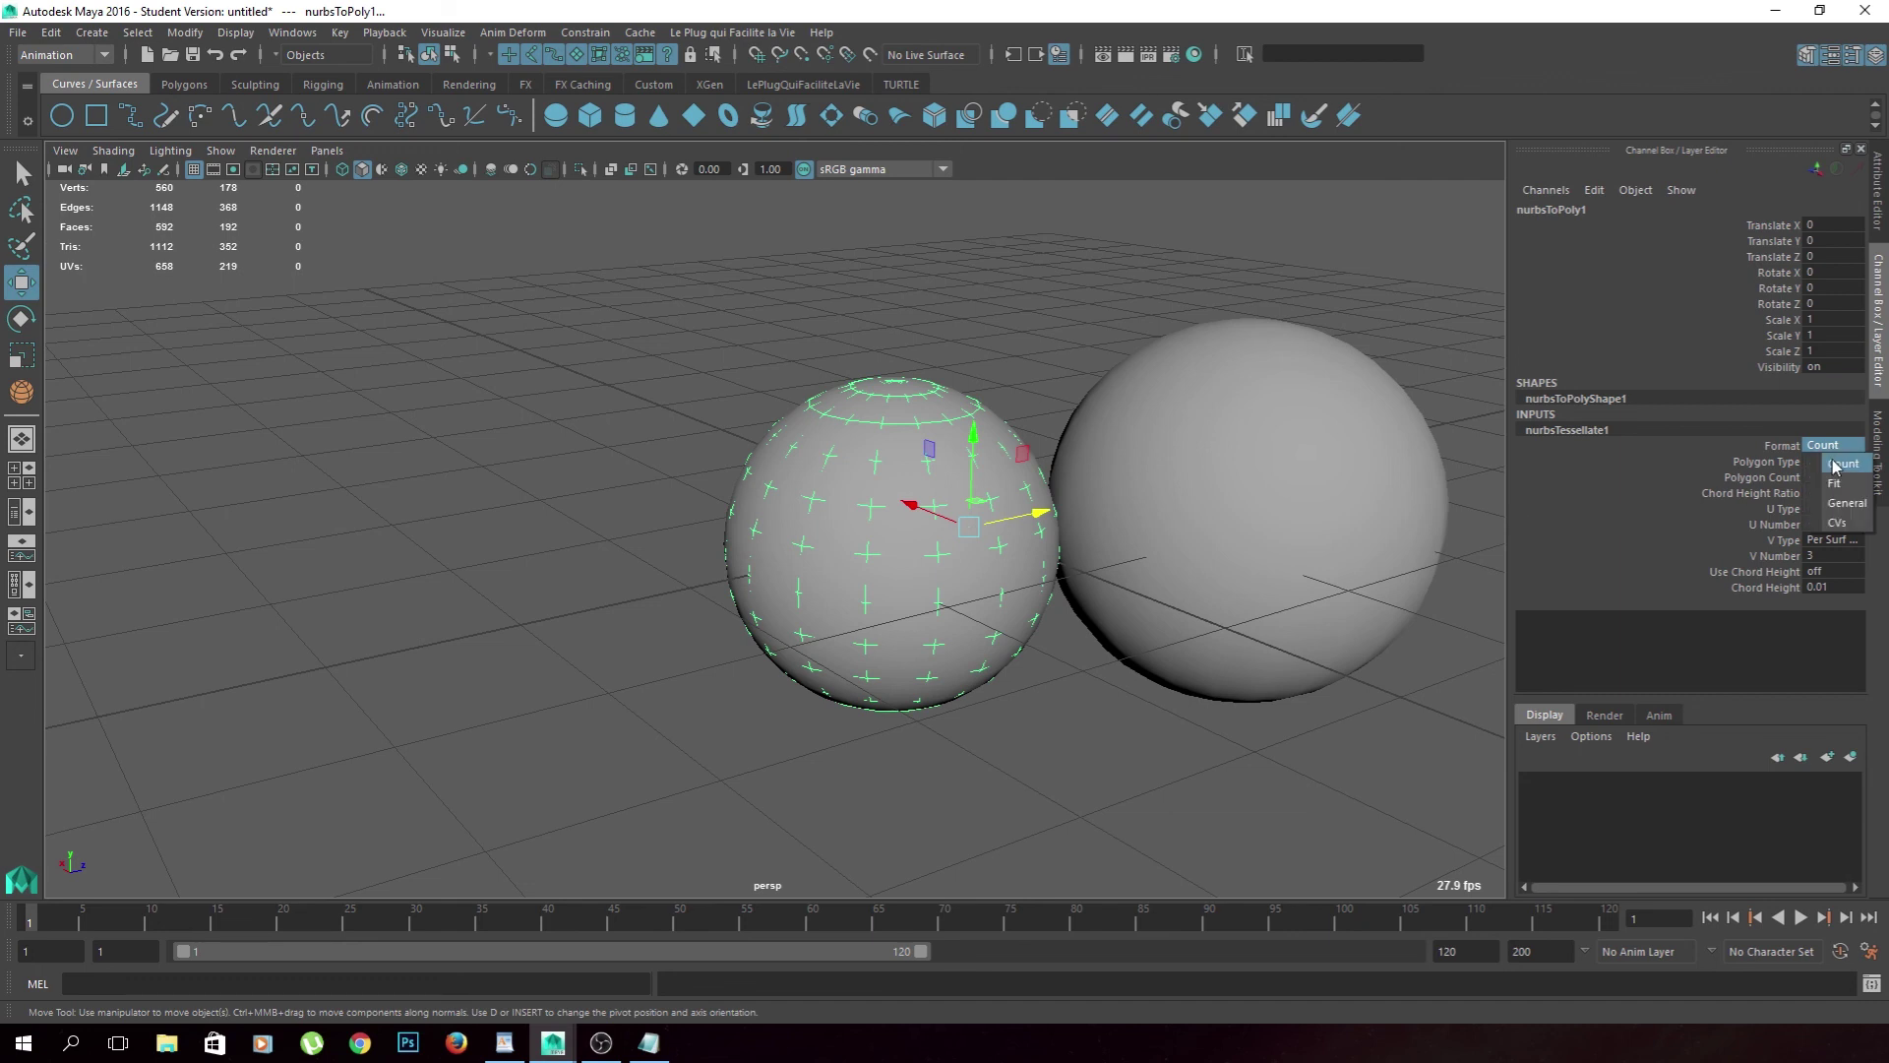
left_click(1841, 483)
left_click(1832, 445)
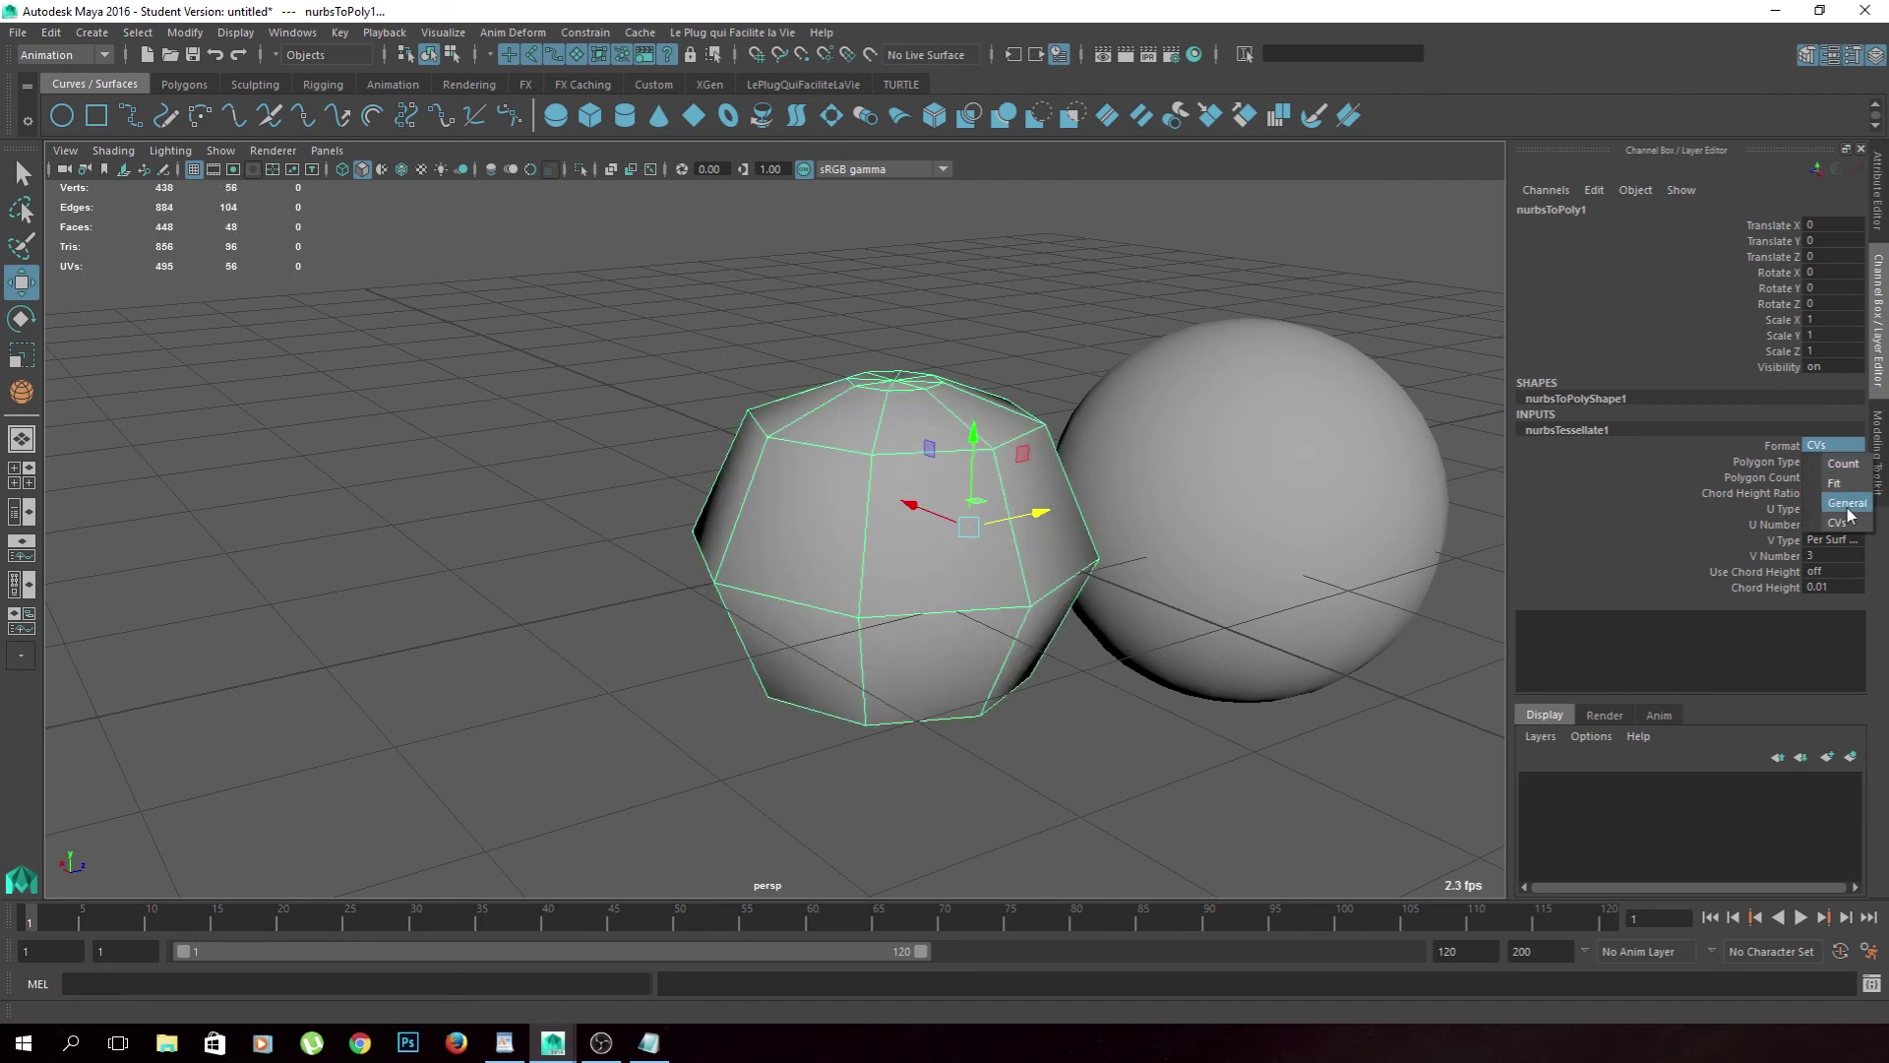
left_click(1836, 449)
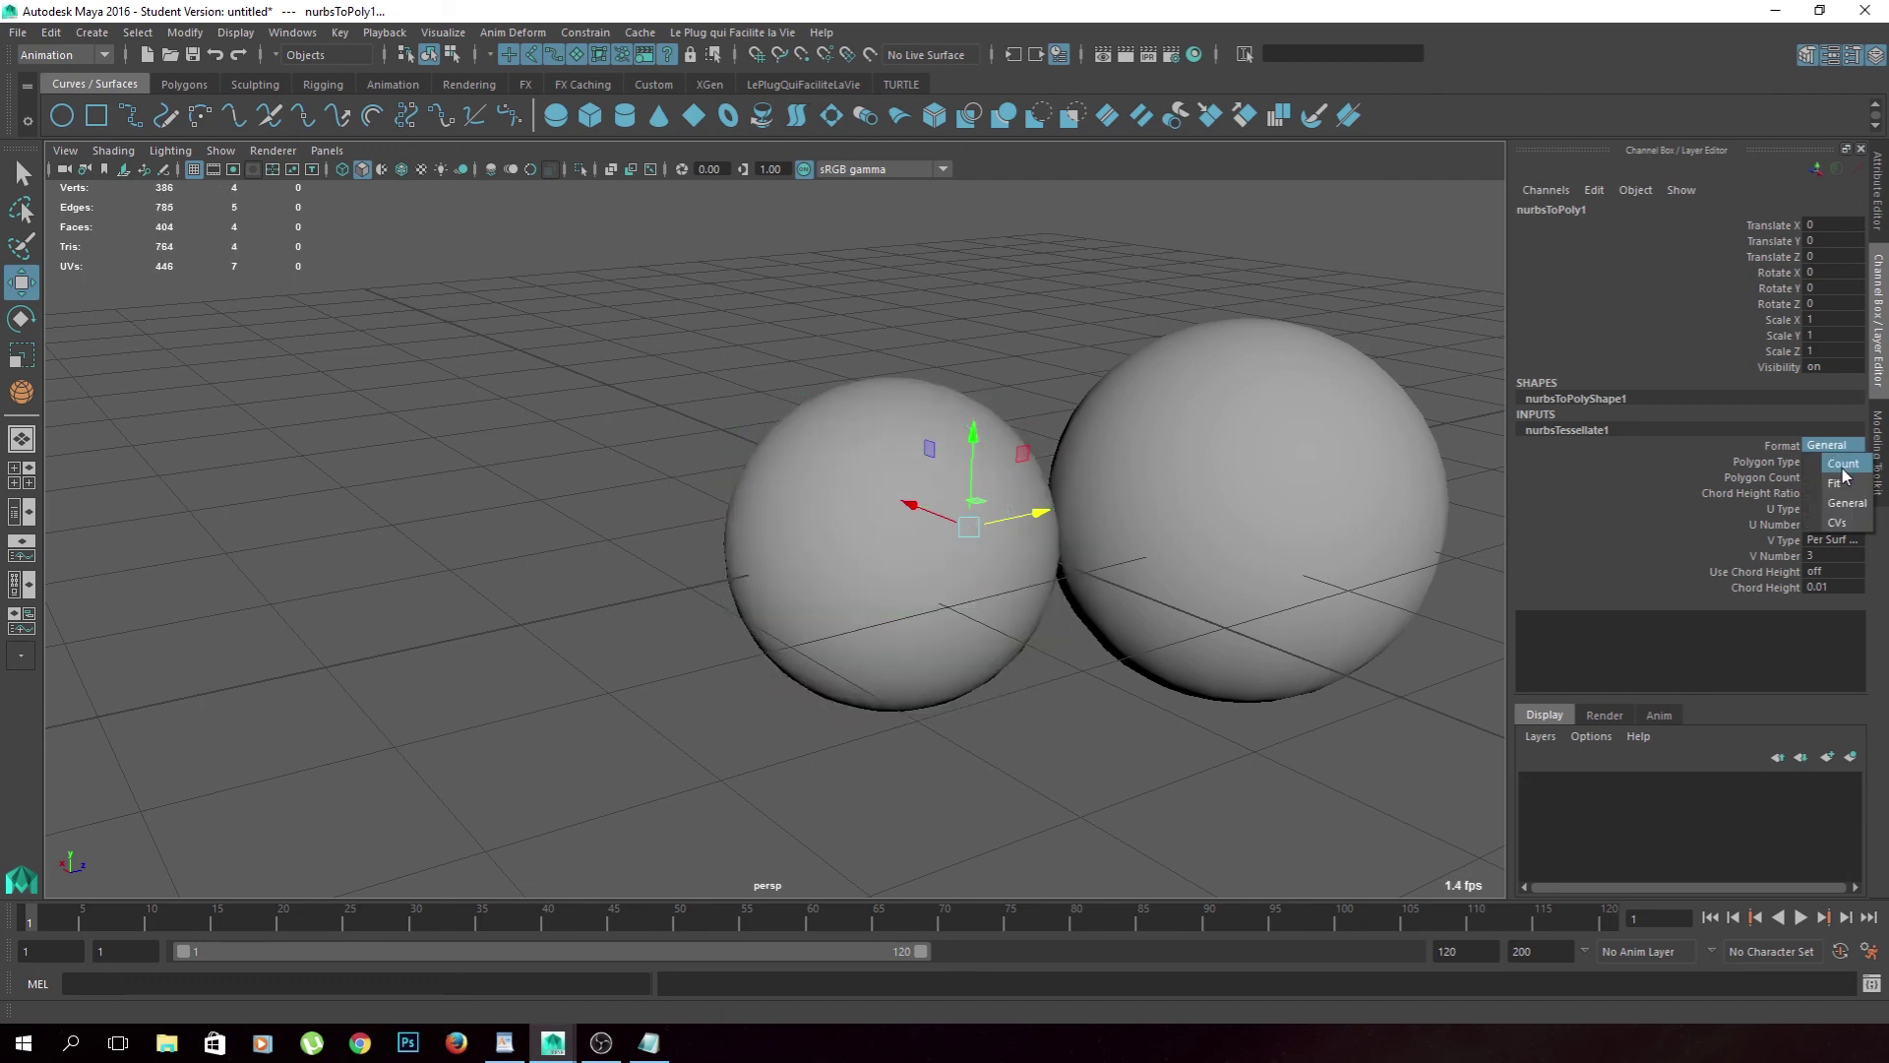
left_click(1835, 461)
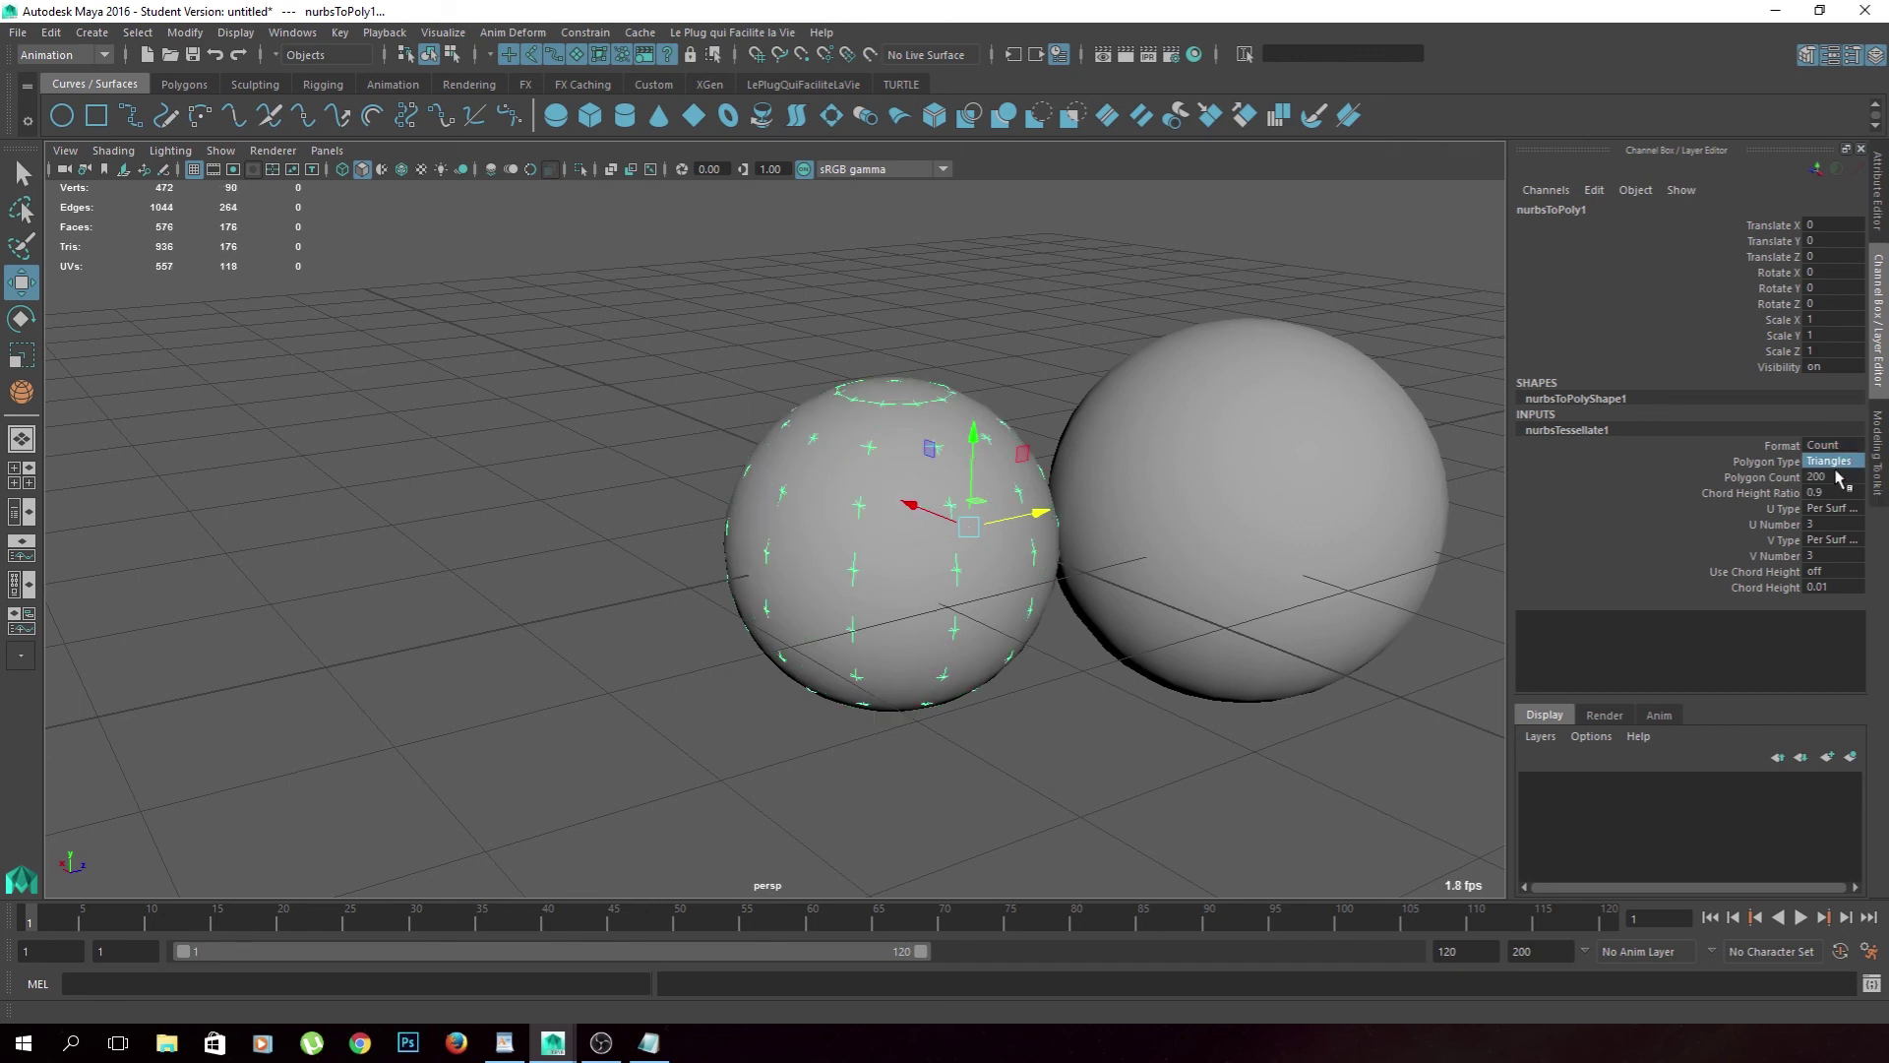
Reselect the triangulated sphere and inspect its nurbsTessellate1 Use Chord Height setting.
left_click_drag(849, 548, 961, 599, "alt")
left_click(897, 621)
left_click(962, 599)
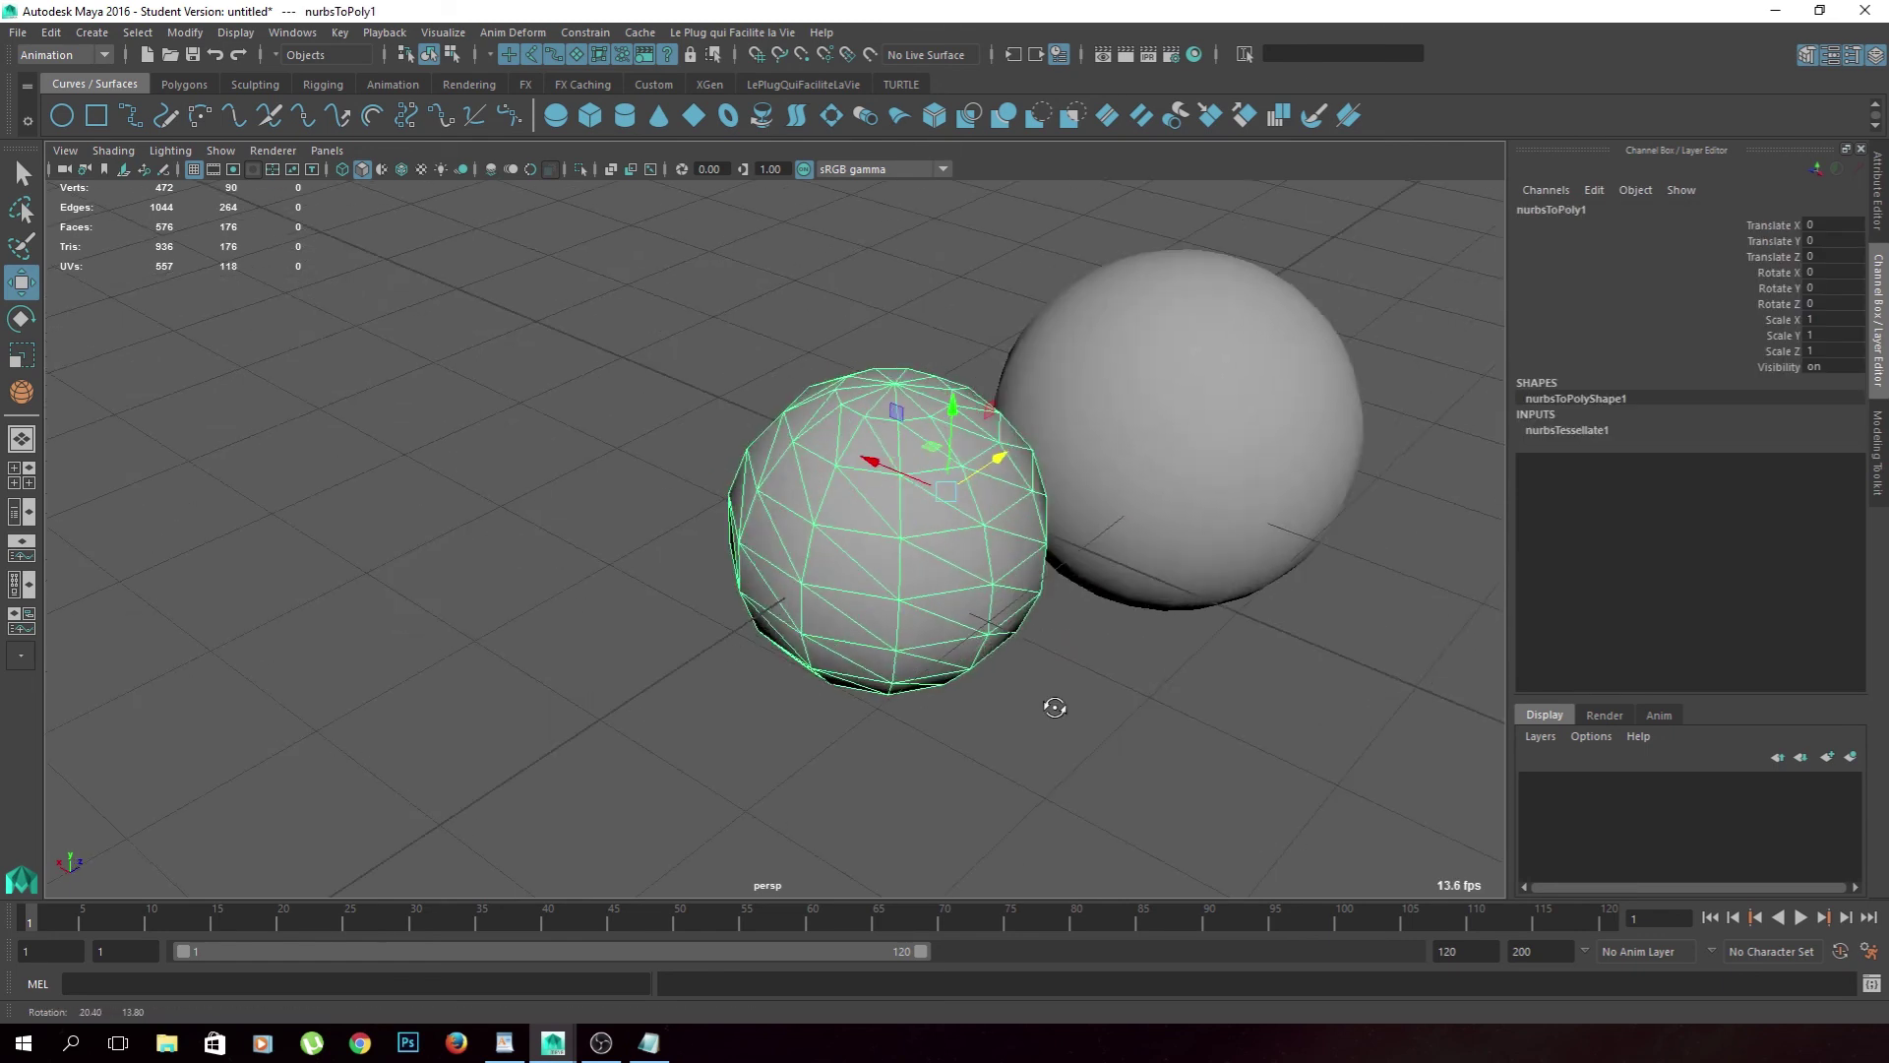
scroll(1054, 705, "up", 2)
left_click(1600, 434)
left_click(1819, 572)
left_click(1201, 612)
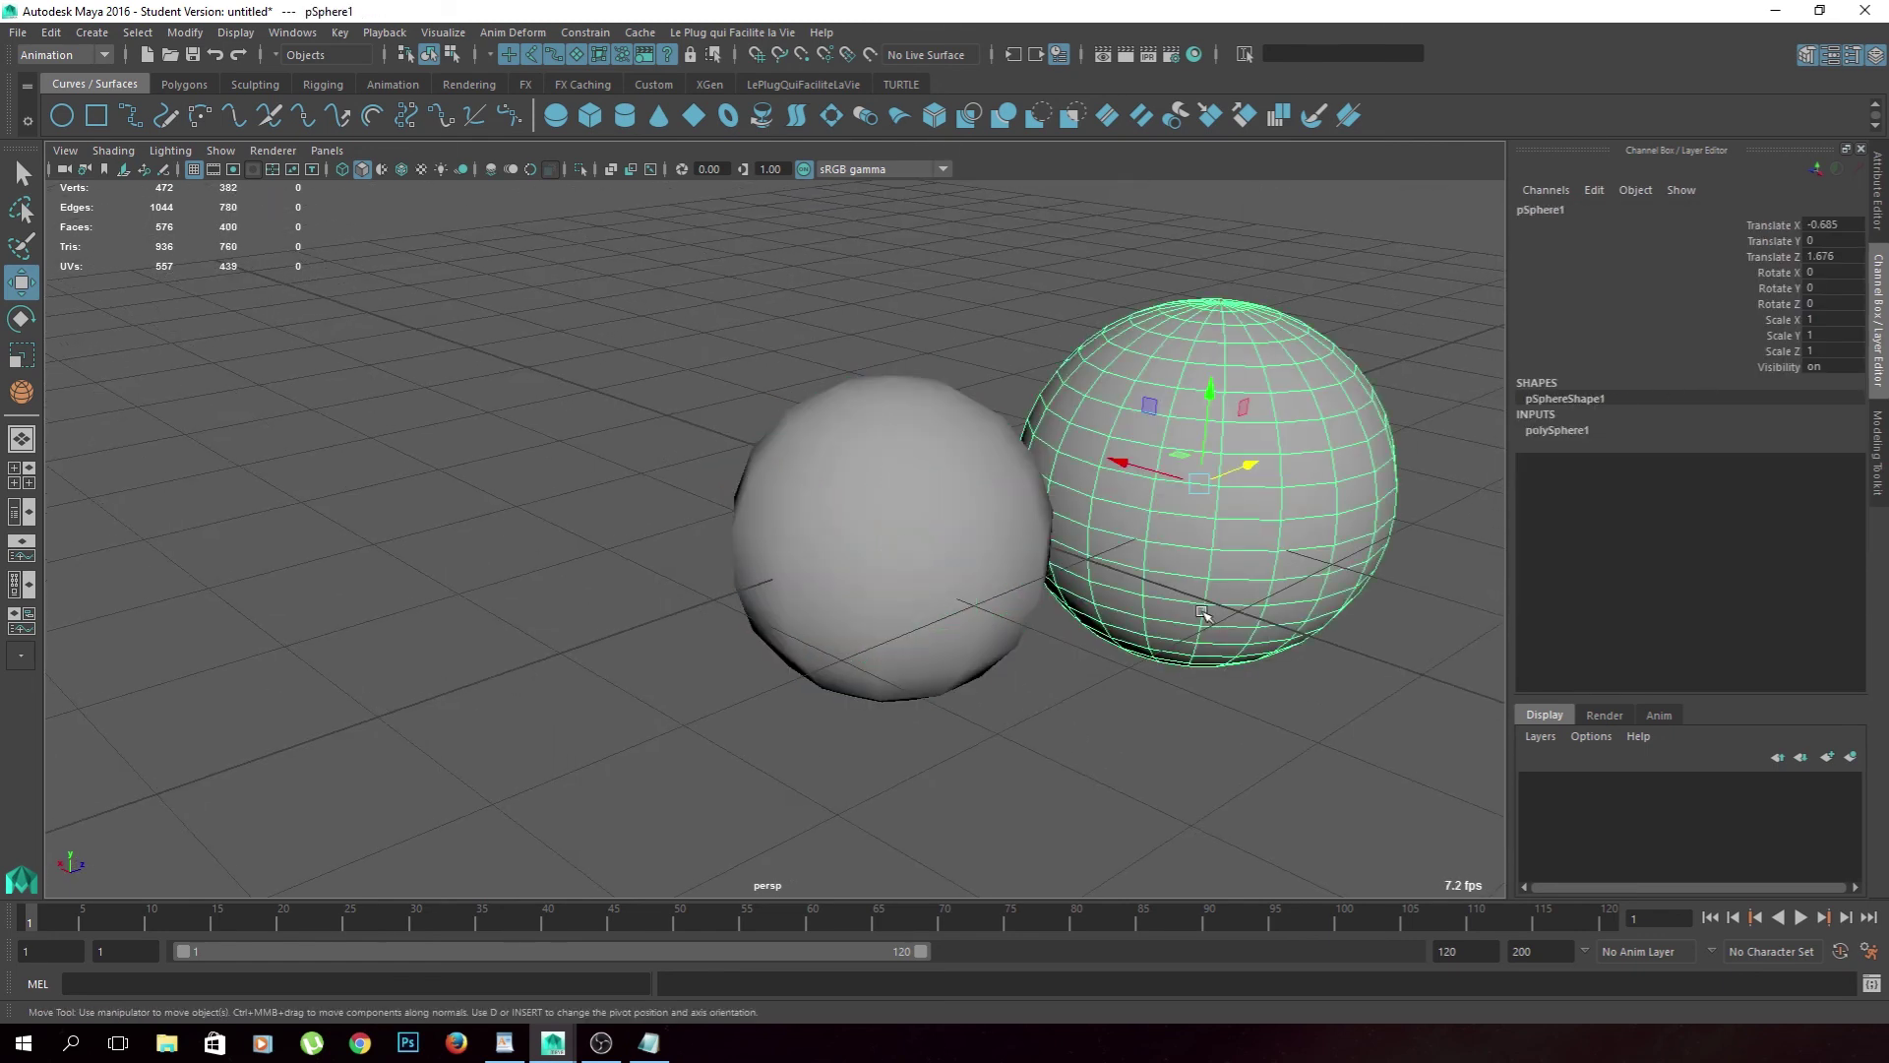
Marquee-select both spheres, delete them, and orbit the now-empty scene.
left_click(1196, 705)
mouse_move(1317, 282)
left_mouse_down()
mouse_move(508, 640)
mouse_move(1062, 518)
mouse_move(1028, 536)
left_mouse_up()
key("Delete")
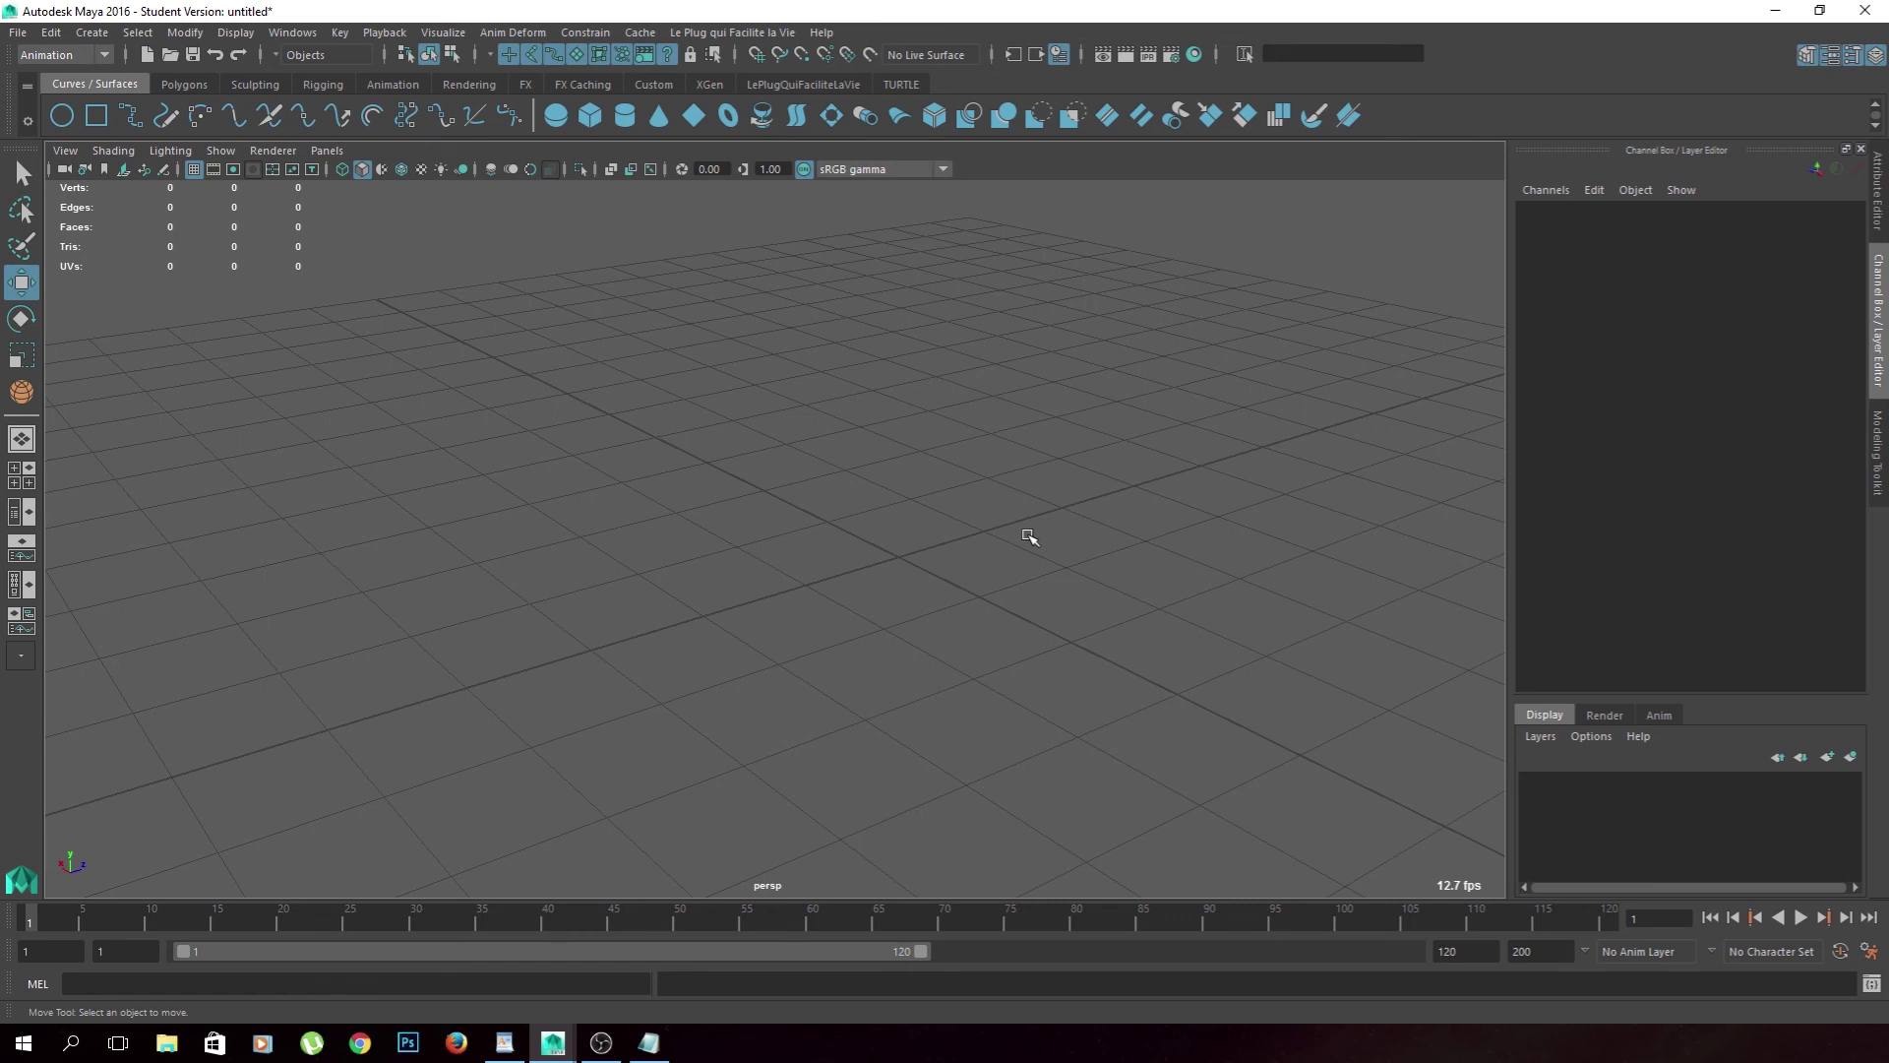
left_click_drag(1026, 534, 951, 555, "alt")
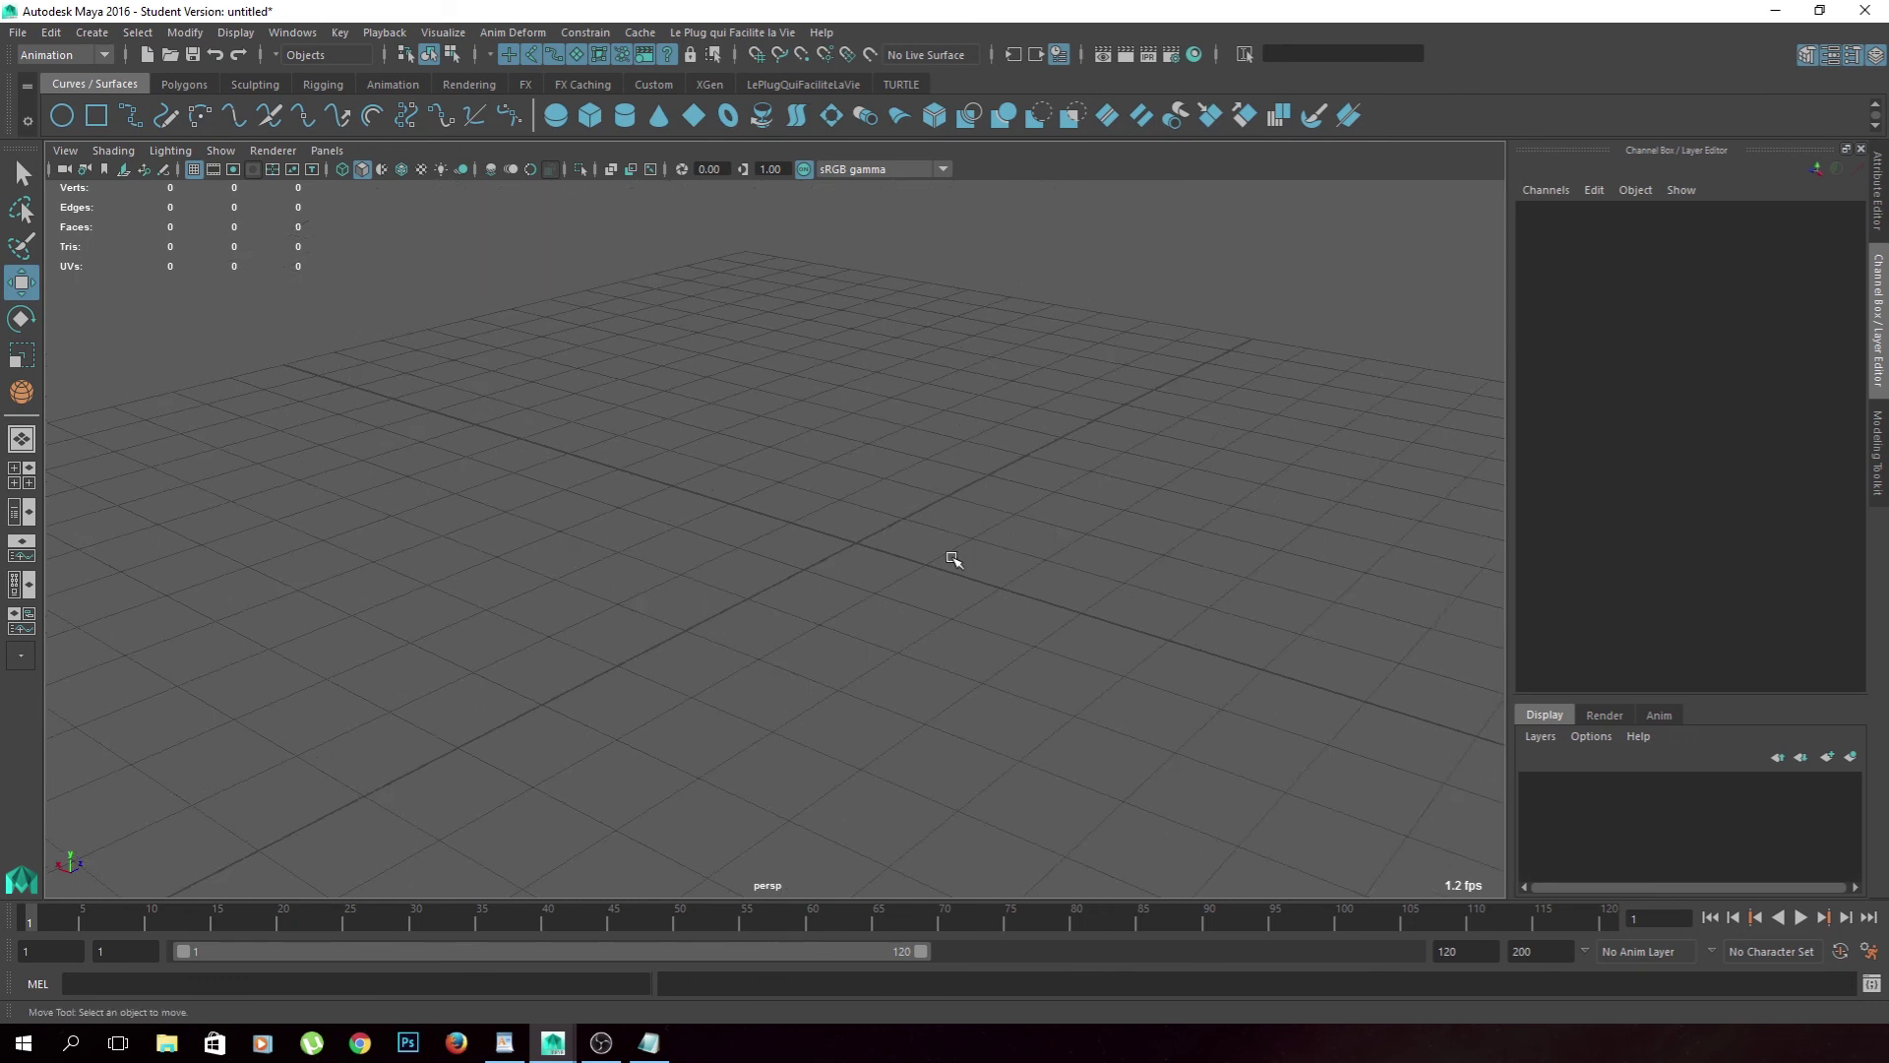